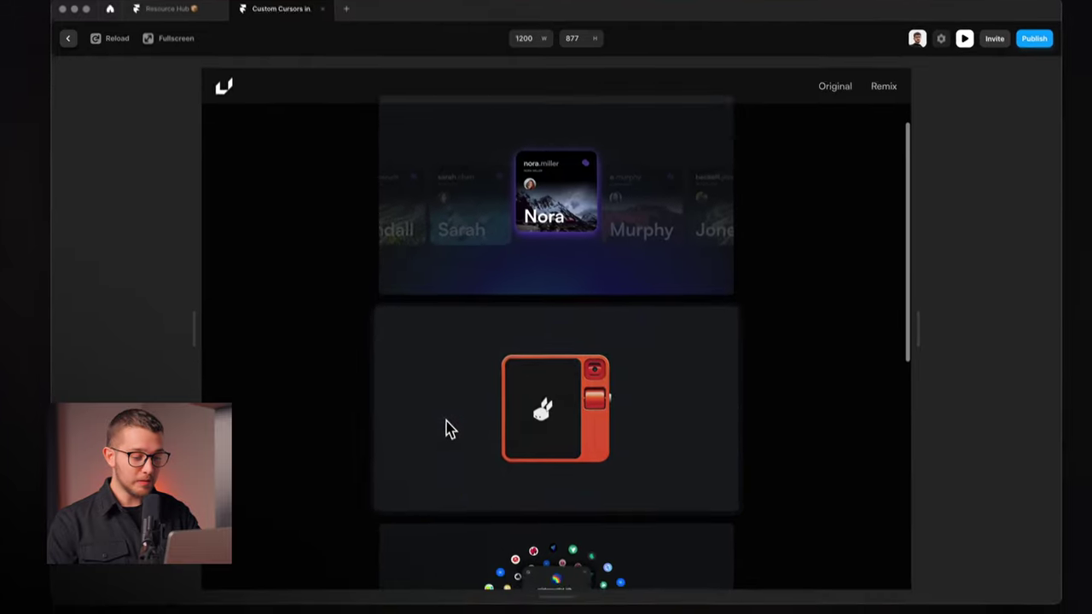
# - Scroll through the cursor demo site preview, then close it to return to the editor
pyautogui.scroll(-5, 451, 397)
pyautogui.scroll(2, 505, 394)
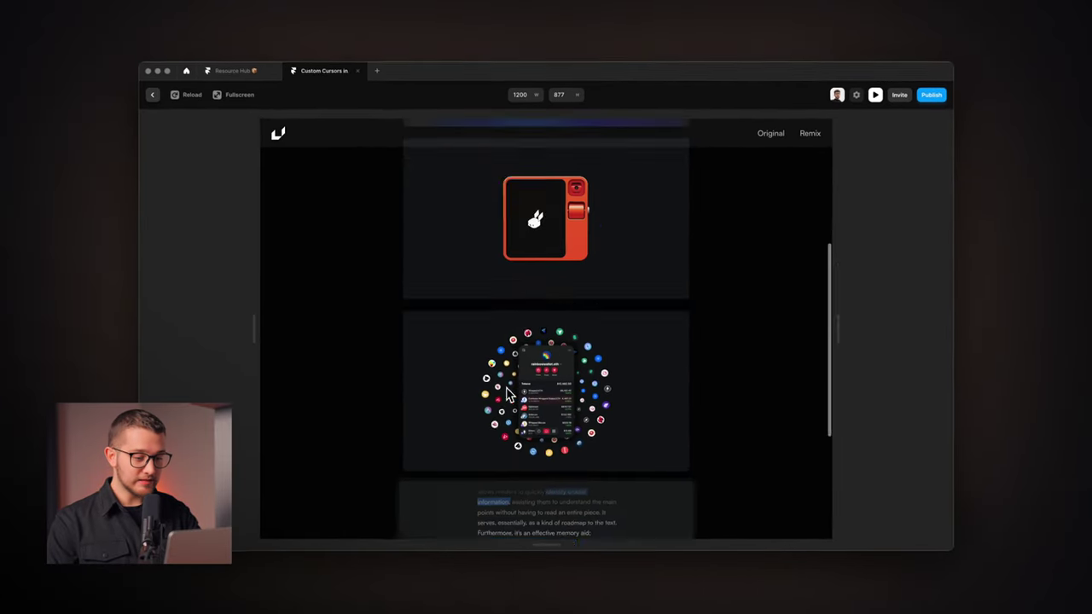
pyautogui.scroll(3, 506, 397)
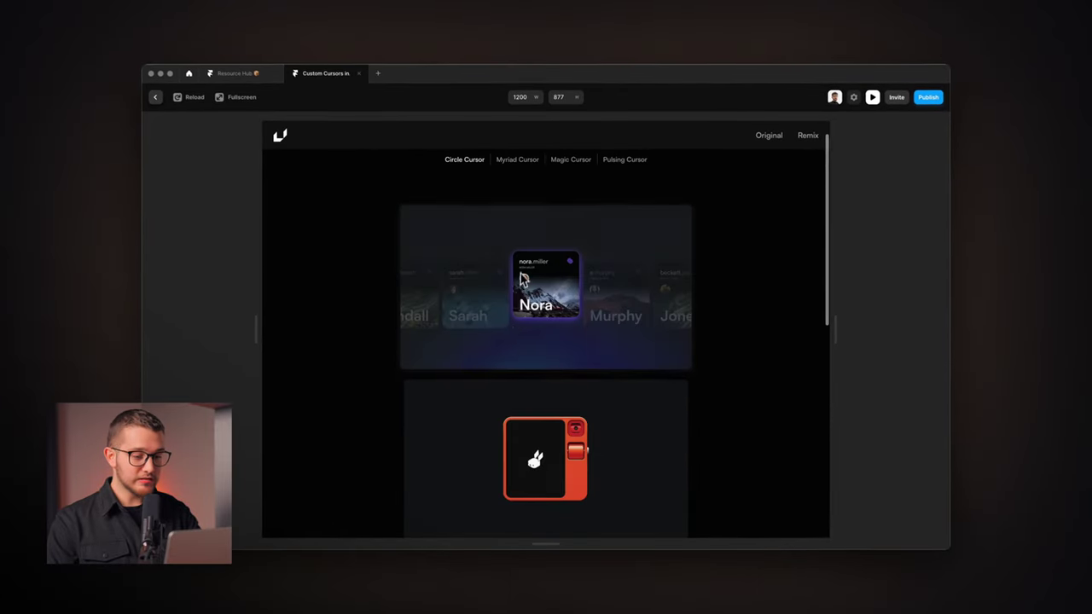
pyautogui.scroll(-1, 506, 397)
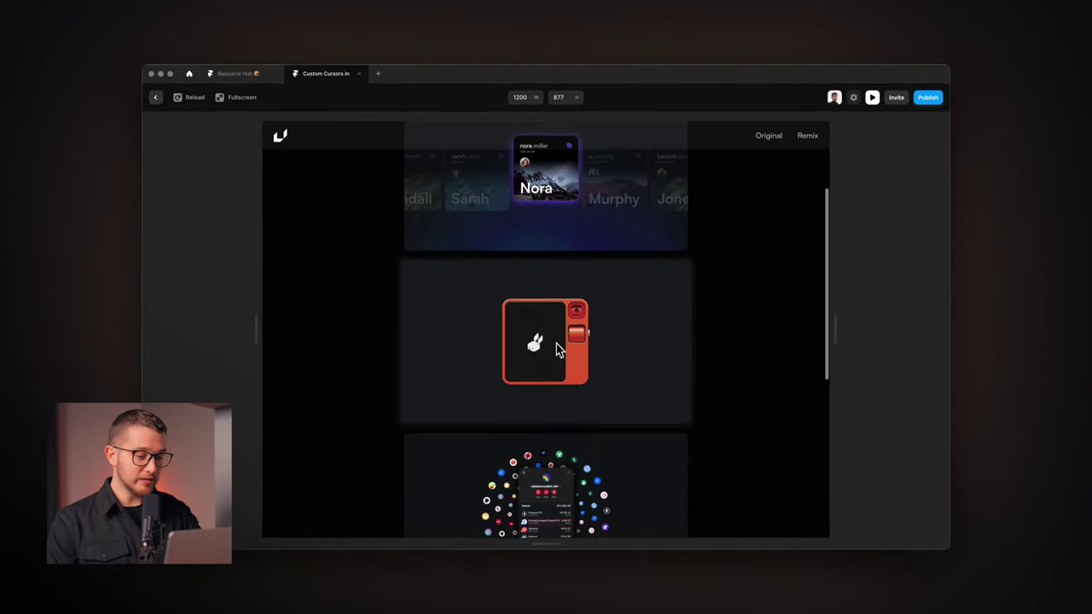
pyautogui.scroll(2, 556, 343)
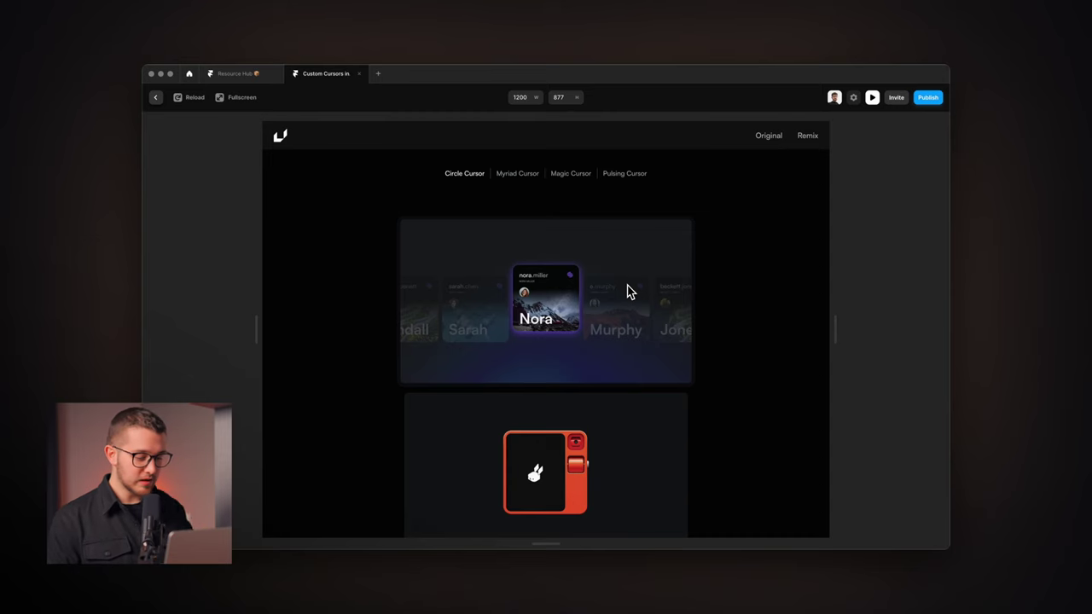
pyautogui.press('Escape')
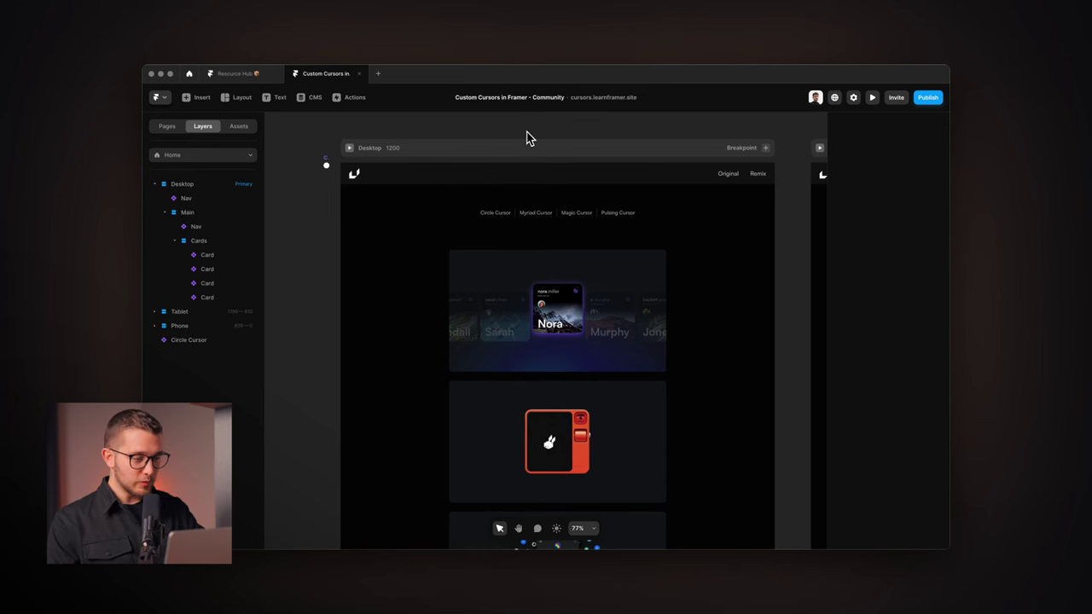
# - Select the Circle Cursor component on the Desktop page and open it for editing
pyautogui.click(390, 148)
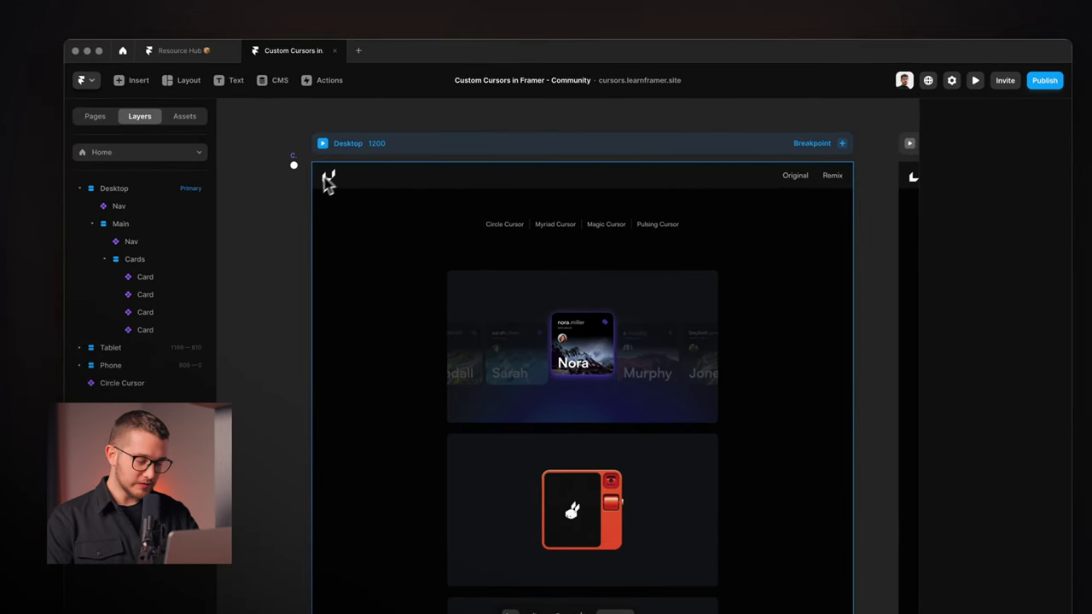
pyautogui.scroll(5, 328, 182)
pyautogui.click(368, 207)
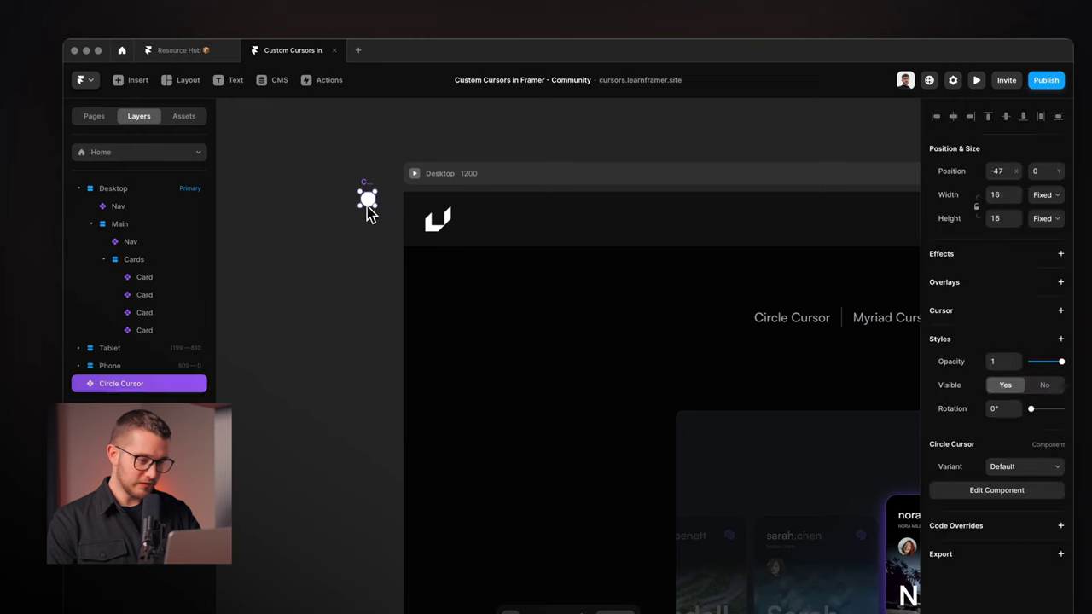
pyautogui.scroll(4, 369, 213)
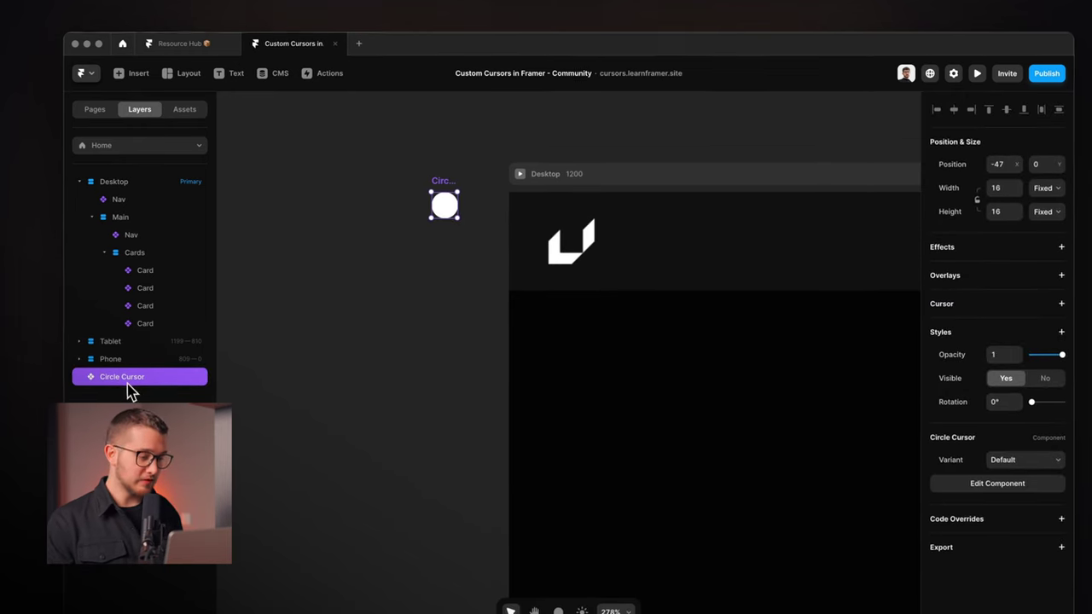
pyautogui.doubleClick(451, 200)
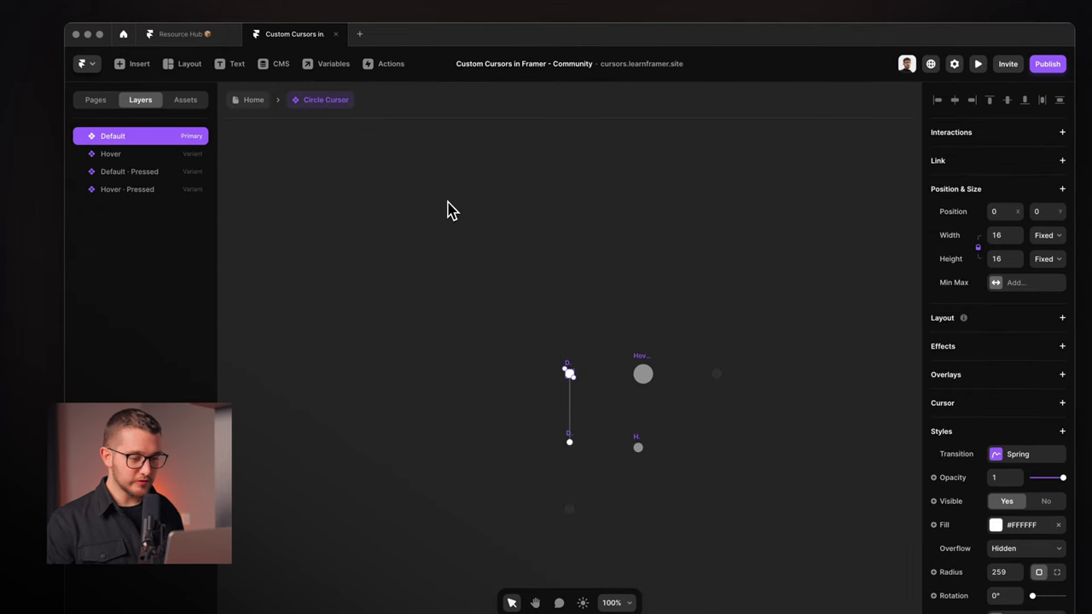
# - Review the Hover and Default variants, then select the Default · Pressed variant
pyautogui.scroll(5, 614, 409)
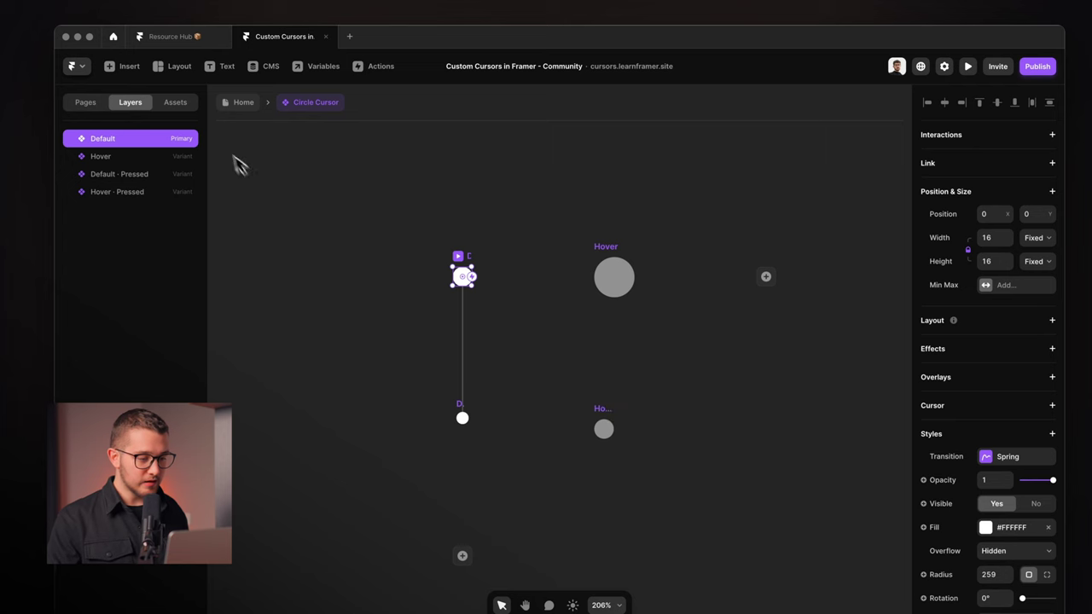
pyautogui.click(612, 271)
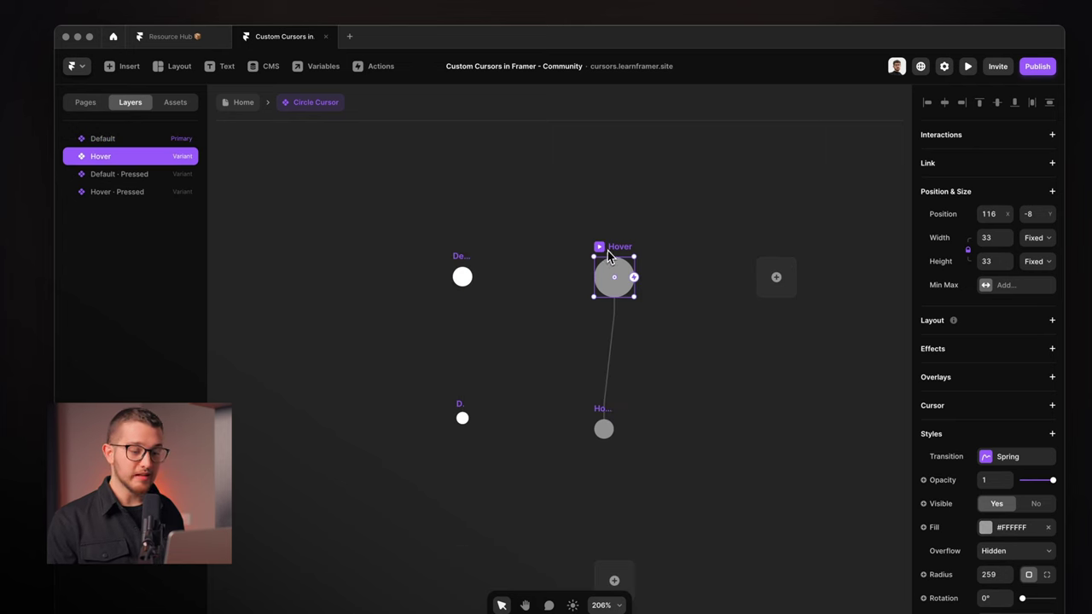
pyautogui.click(462, 273)
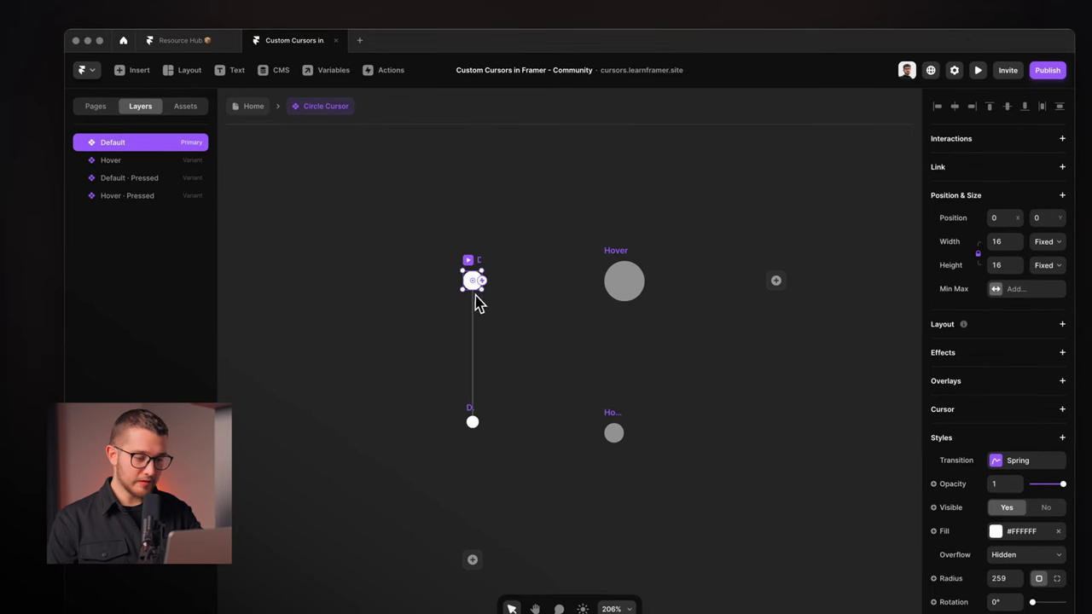
pyautogui.click(471, 420)
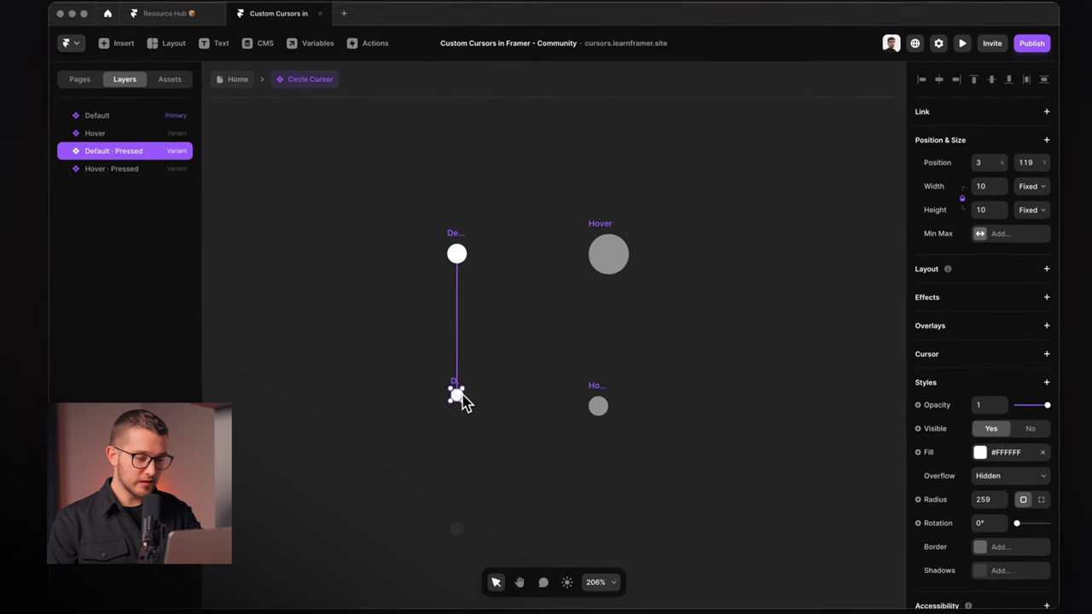
# - Delete the old Default · Pressed variant and add a new Pressed variant from Default
pyautogui.press('Delete')
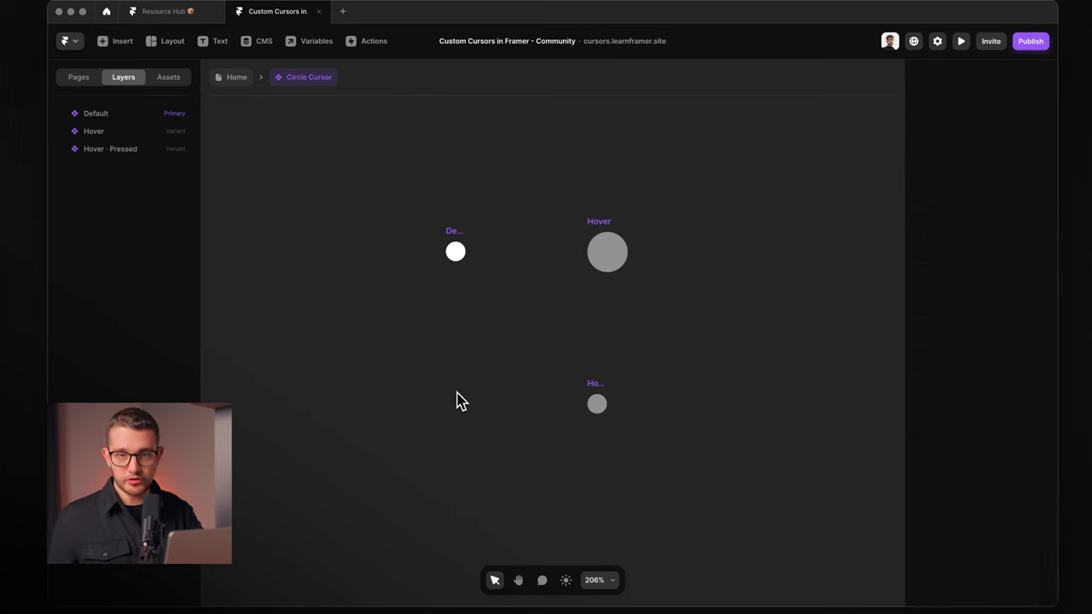
pyautogui.click(454, 246)
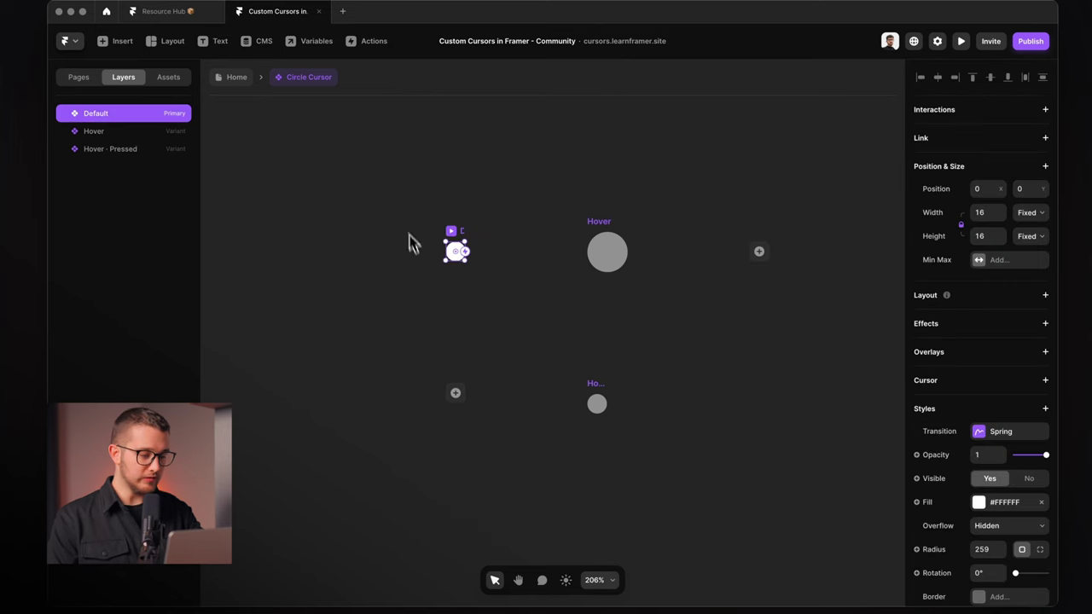
pyautogui.click(452, 393)
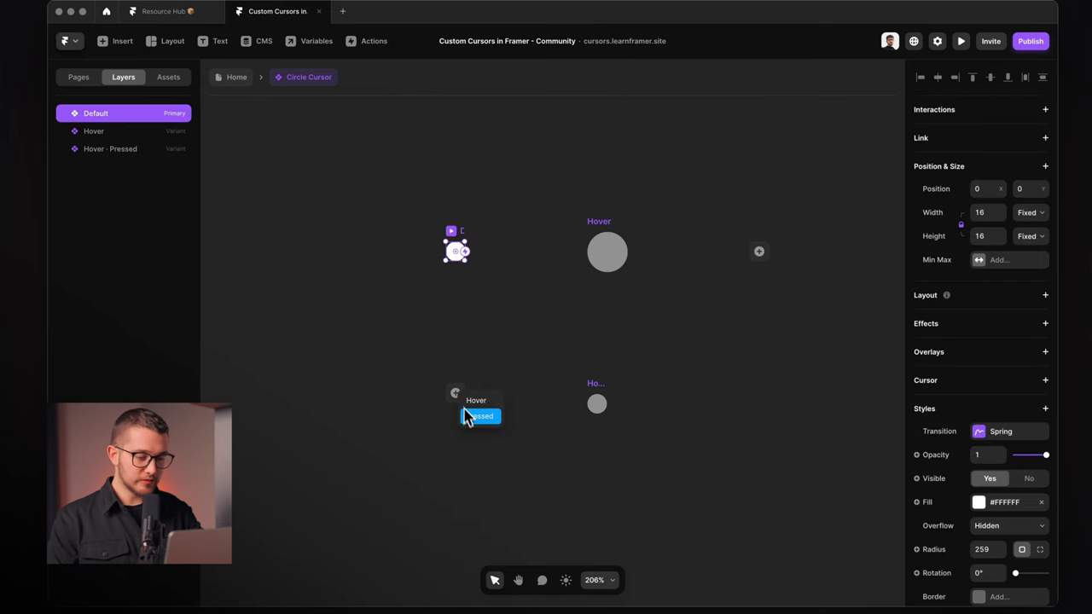
pyautogui.click(470, 418)
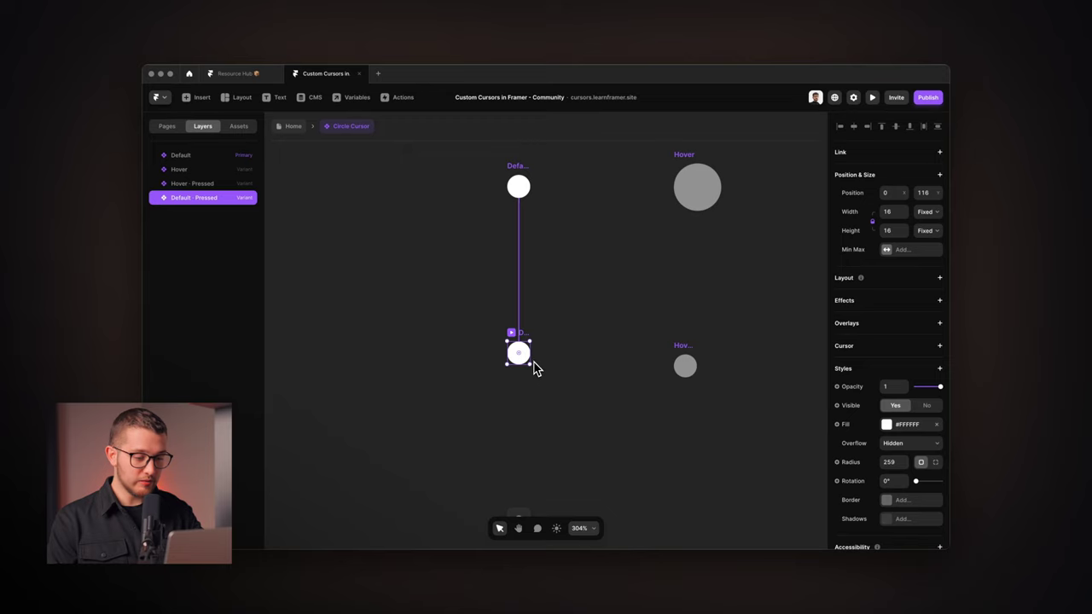
# - Shrink the pressed circle to 12 × 12 and preview the cursor behaviour
pyautogui.moveTo(532, 367); pyautogui.dragTo(524, 355)
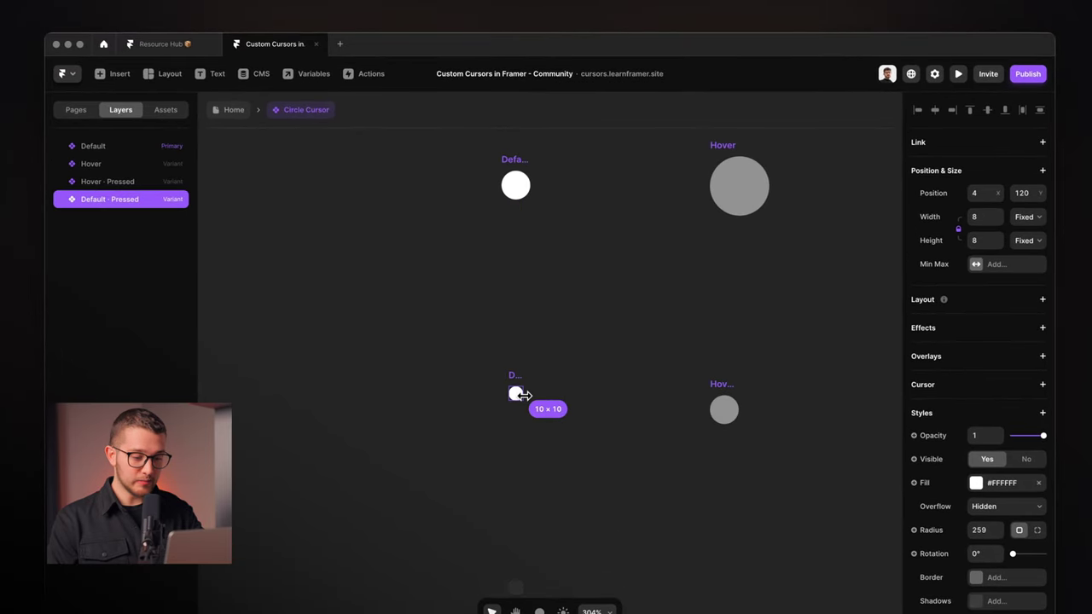
pyautogui.moveTo(522, 395); pyautogui.dragTo(528, 395)
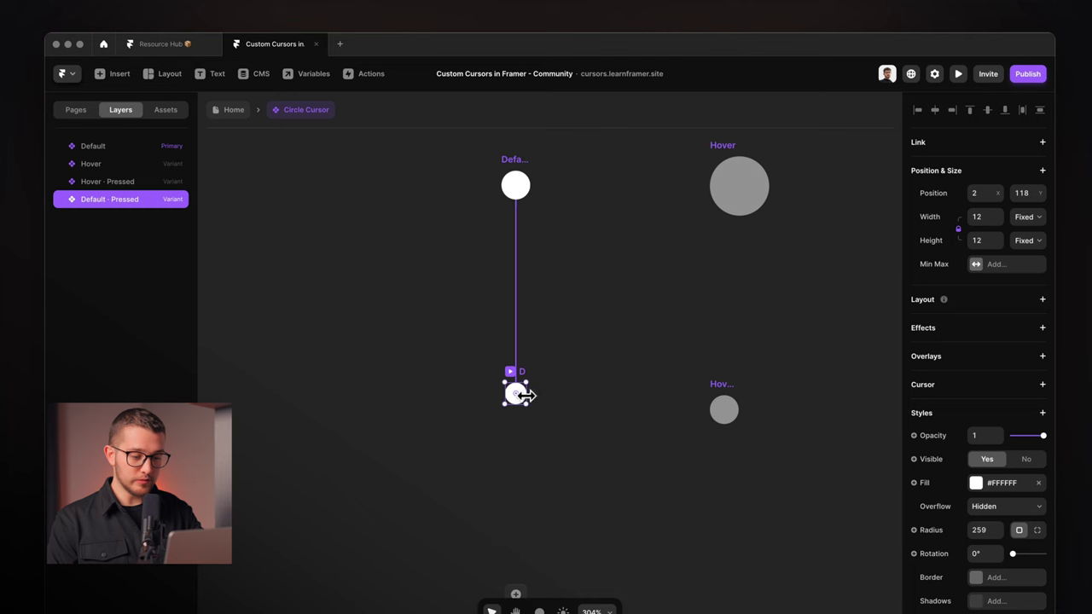
pyautogui.click(563, 341)
pyautogui.scroll(-3, 551, 319)
pyautogui.click(533, 218)
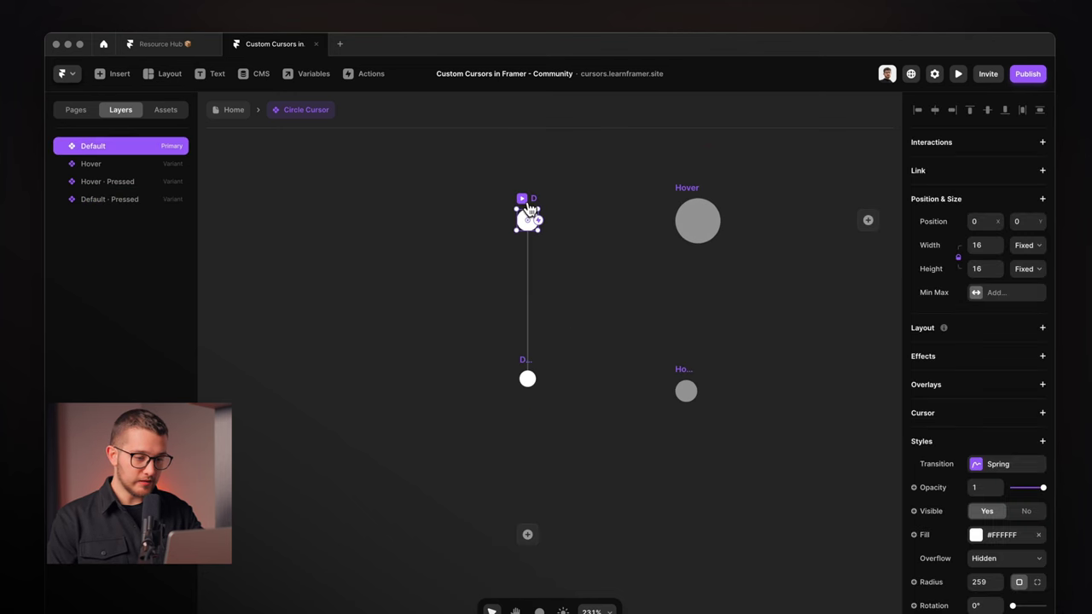
pyautogui.press('super+p')
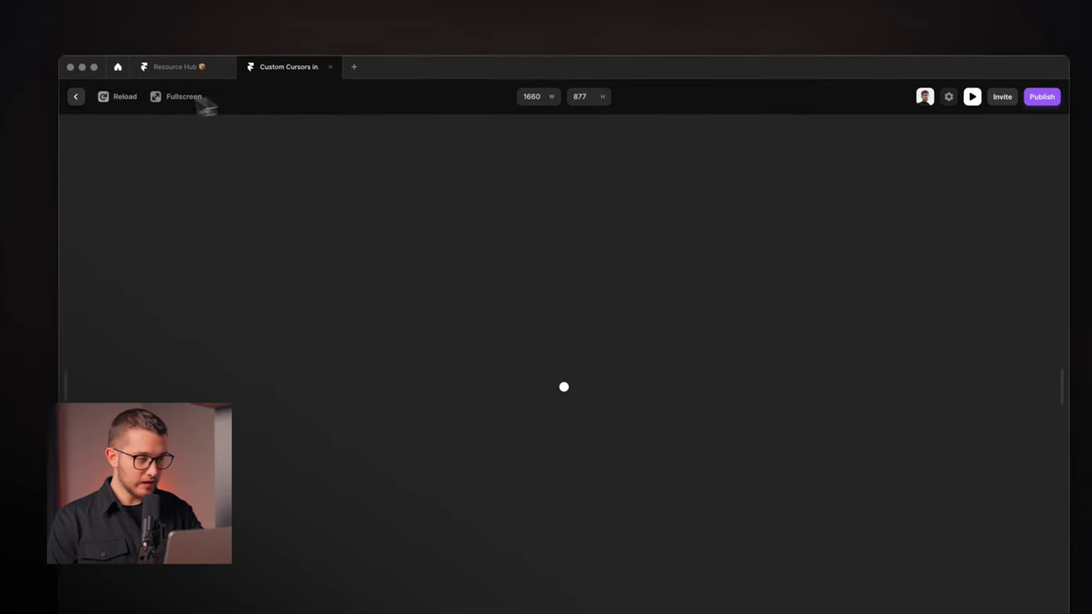
# - Close the preview, confirm the Hover variant's fill is at 50% opacity, and go back Home
pyautogui.click(62, 74)
pyautogui.click(695, 213)
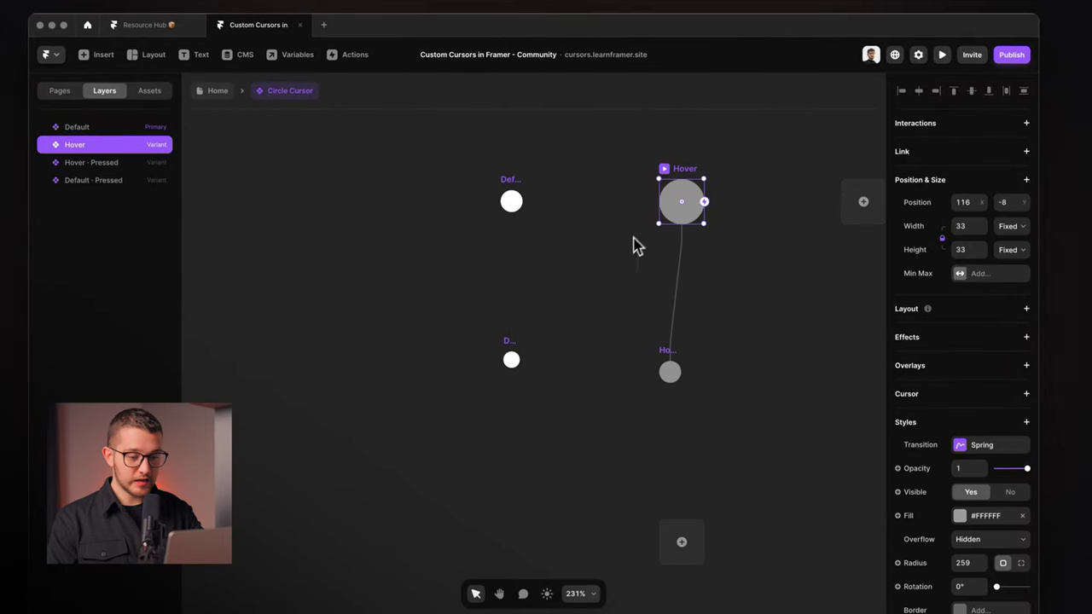
pyautogui.hscroll(3, 657, 274)
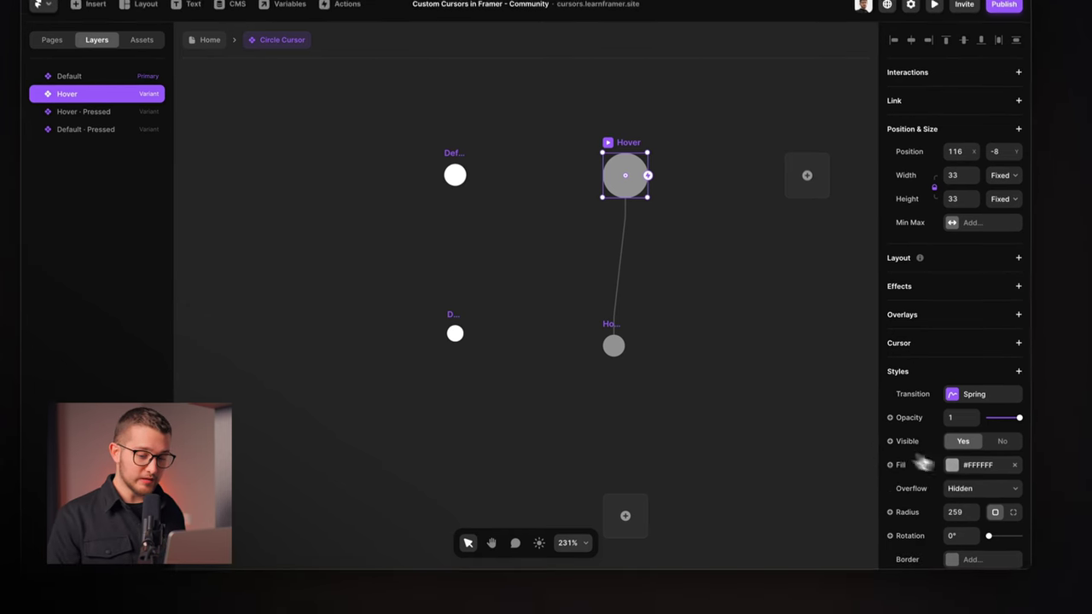
pyautogui.click(960, 516)
pyautogui.click(805, 334)
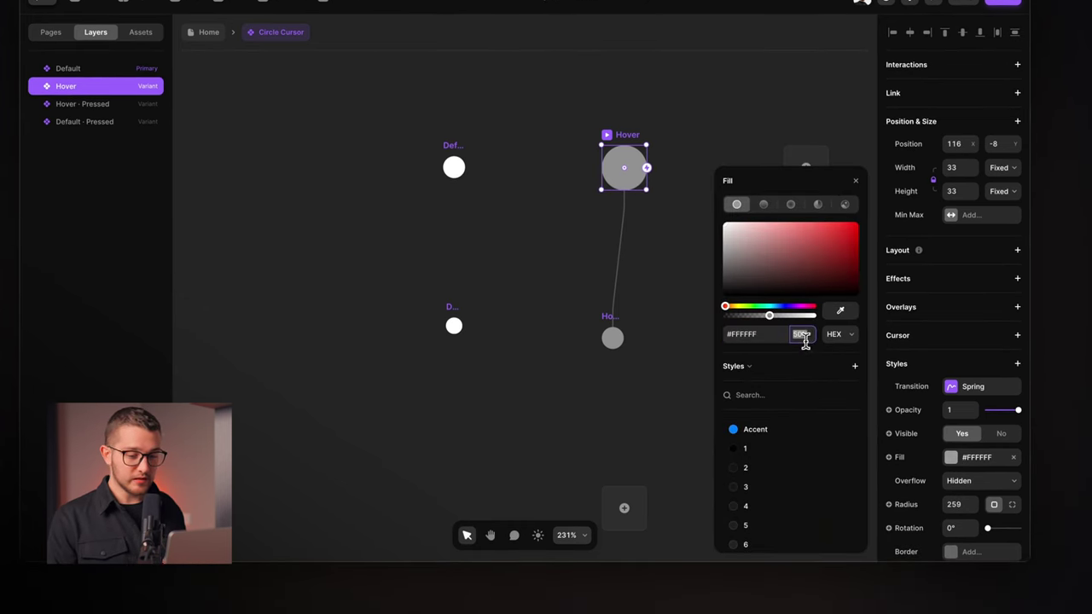
pyautogui.click(551, 287)
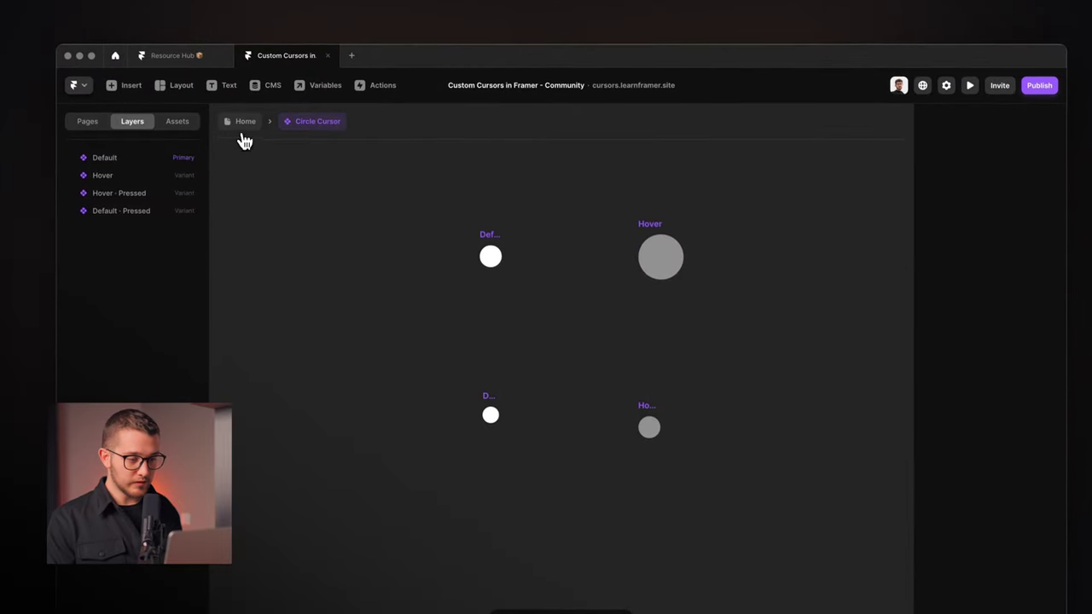
pyautogui.click(238, 103)
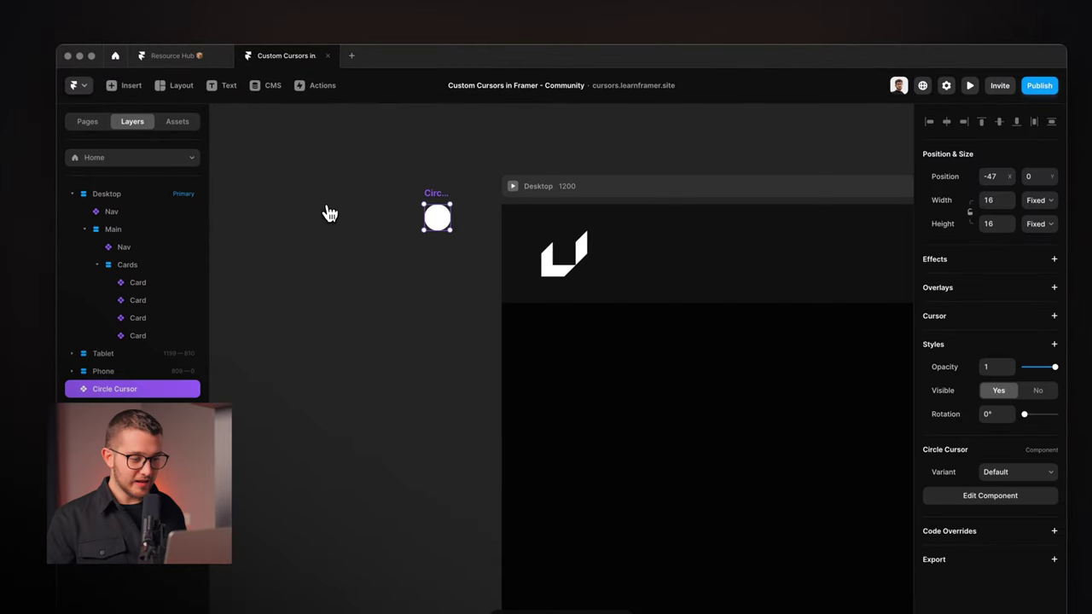
# - Select the Desktop frame and open the Cursor options in its properties panel
pyautogui.scroll(-5, 330, 213)
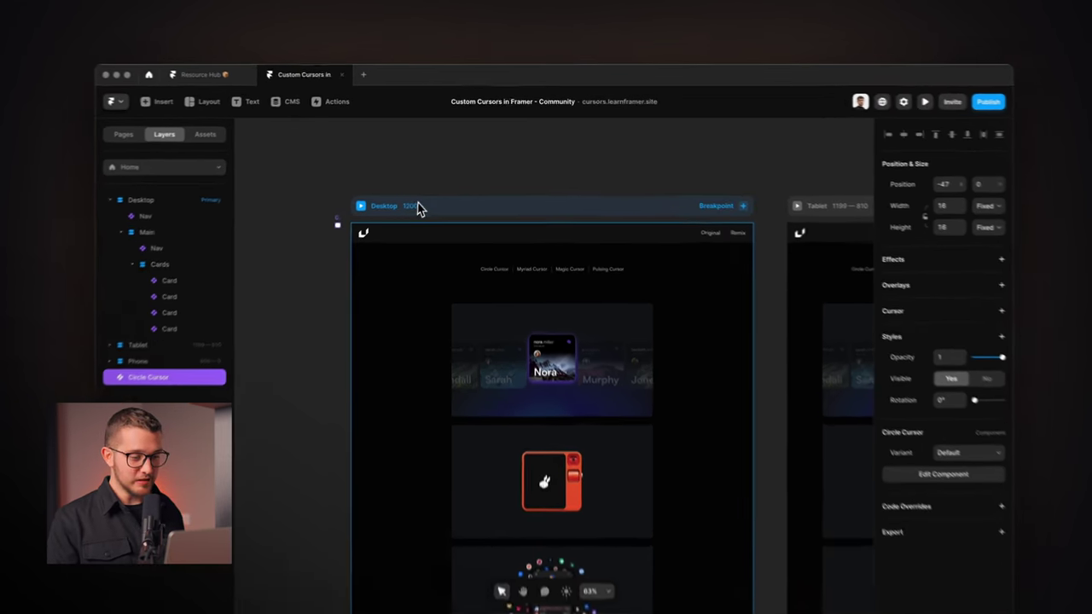
pyautogui.click(425, 189)
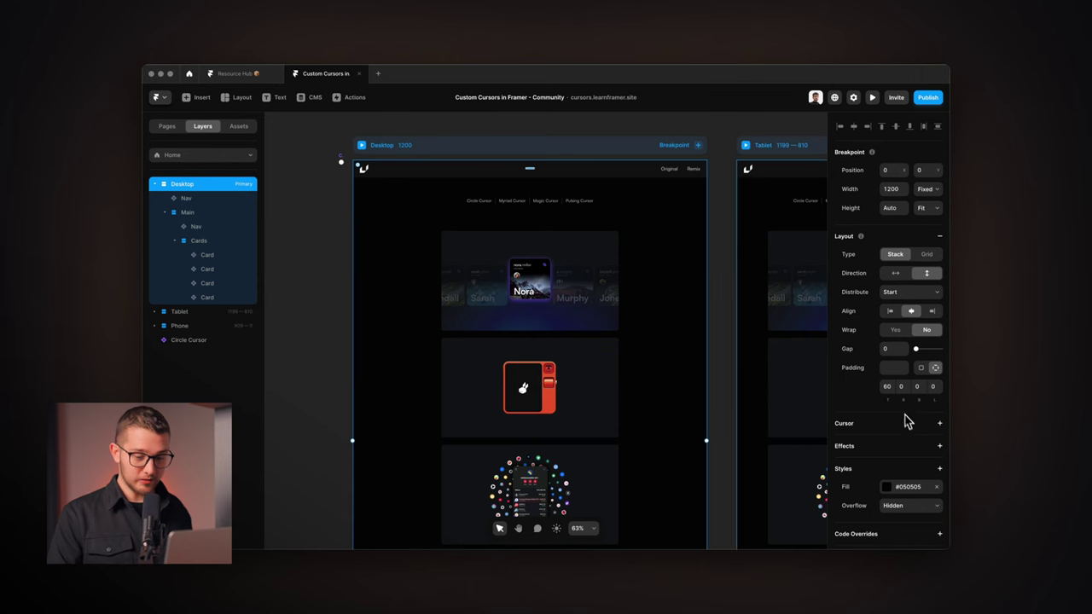
pyautogui.scroll(-1, 904, 426)
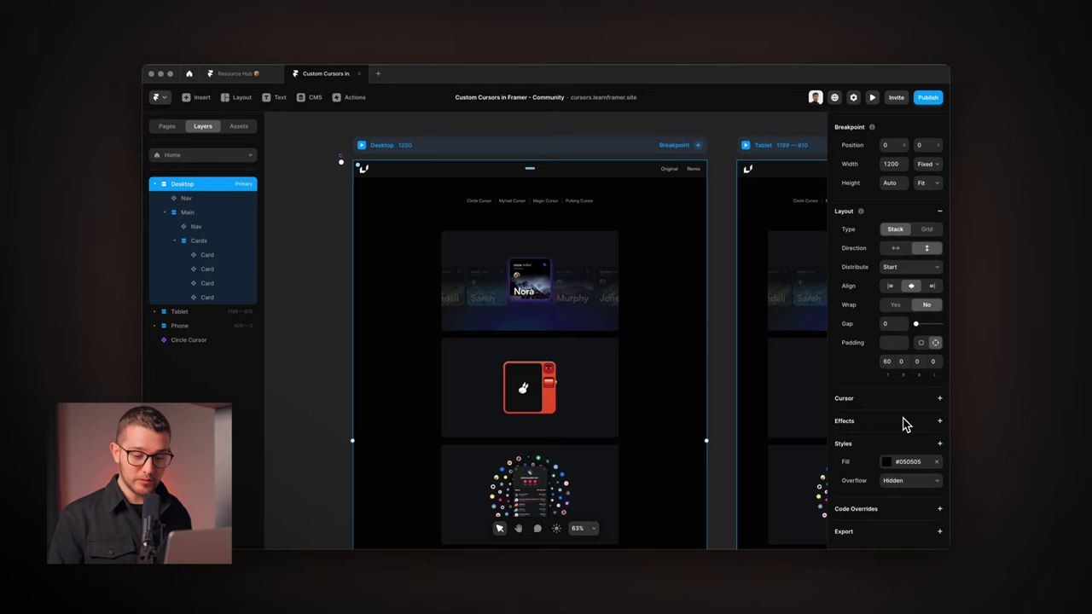
pyautogui.click(938, 396)
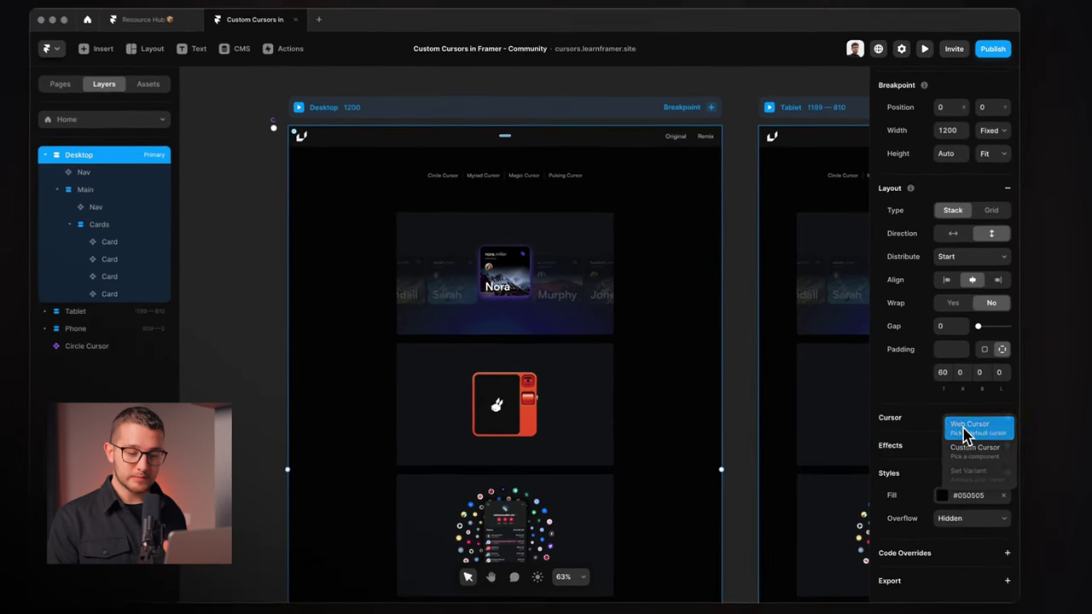
# - Set the Desktop frame's web cursor to Help and test the question-mark cursor in preview
pyautogui.click(913, 409)
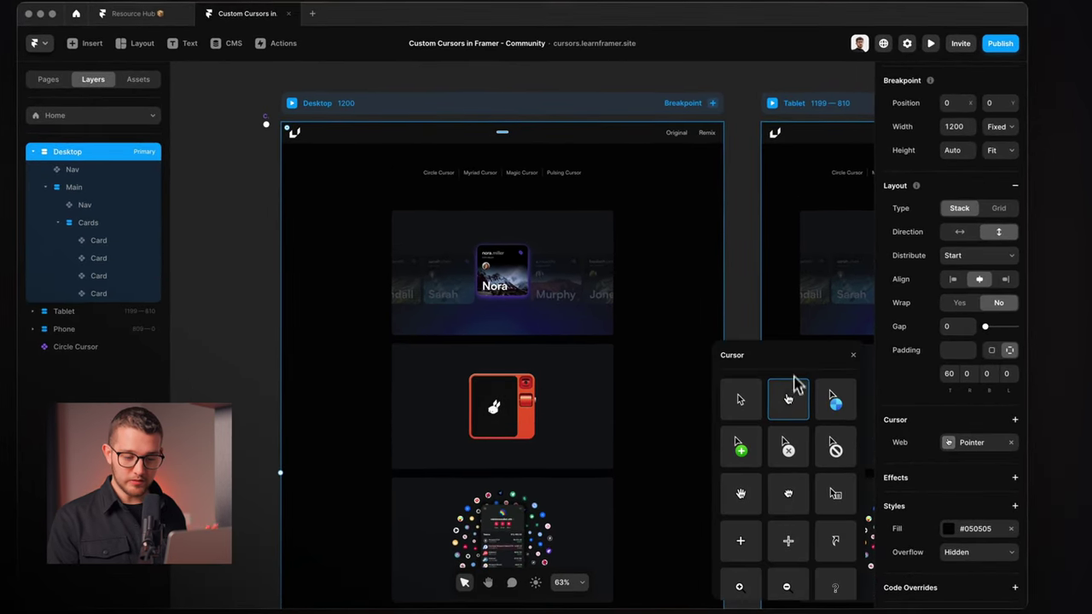
pyautogui.scroll(-5, 793, 384)
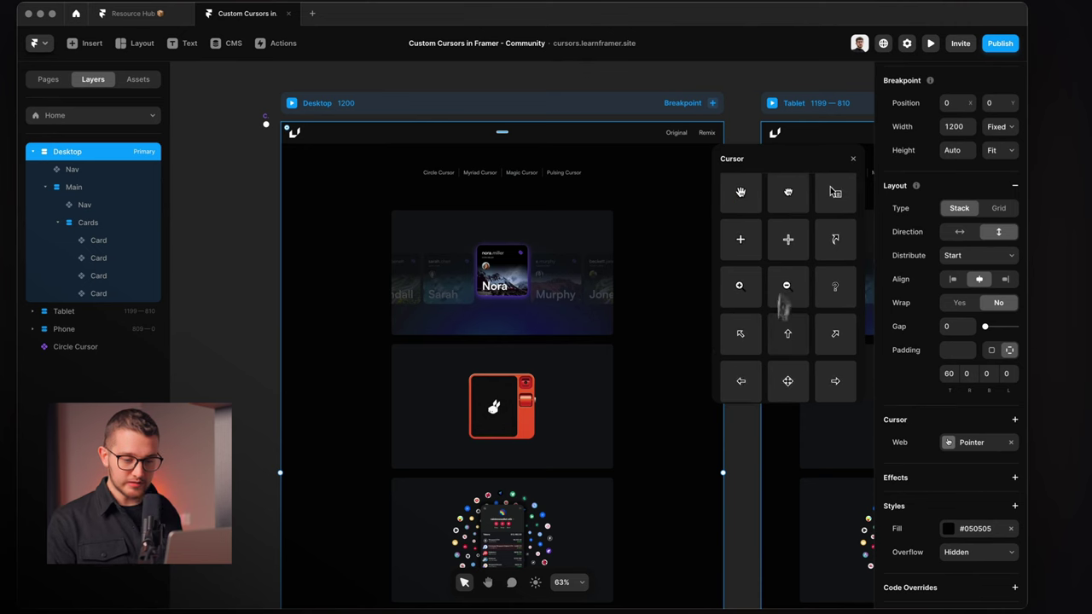
pyautogui.scroll(3, 785, 281)
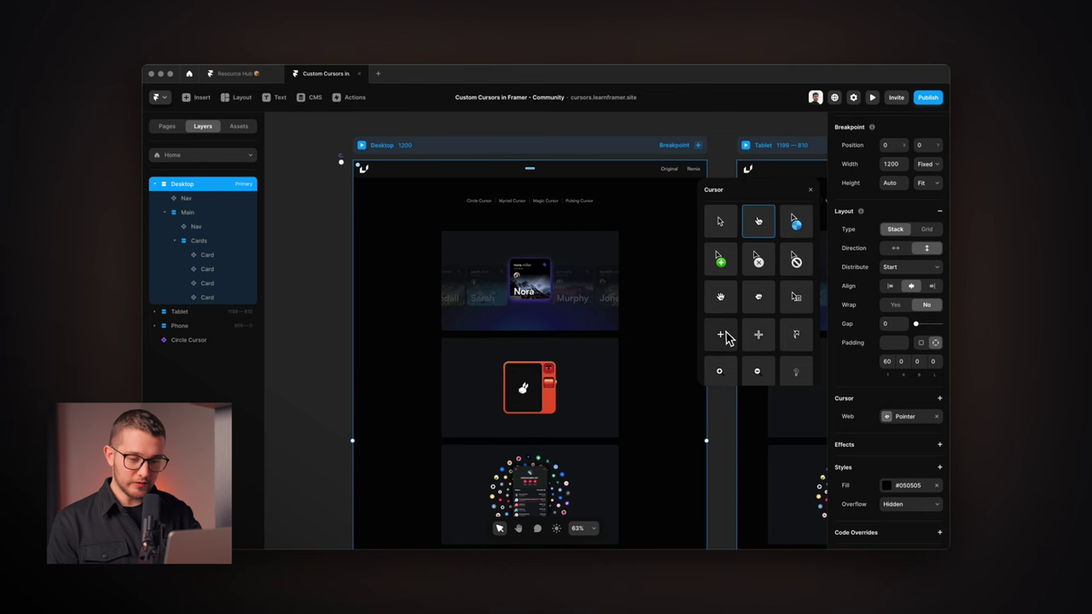
pyautogui.click(534, 133)
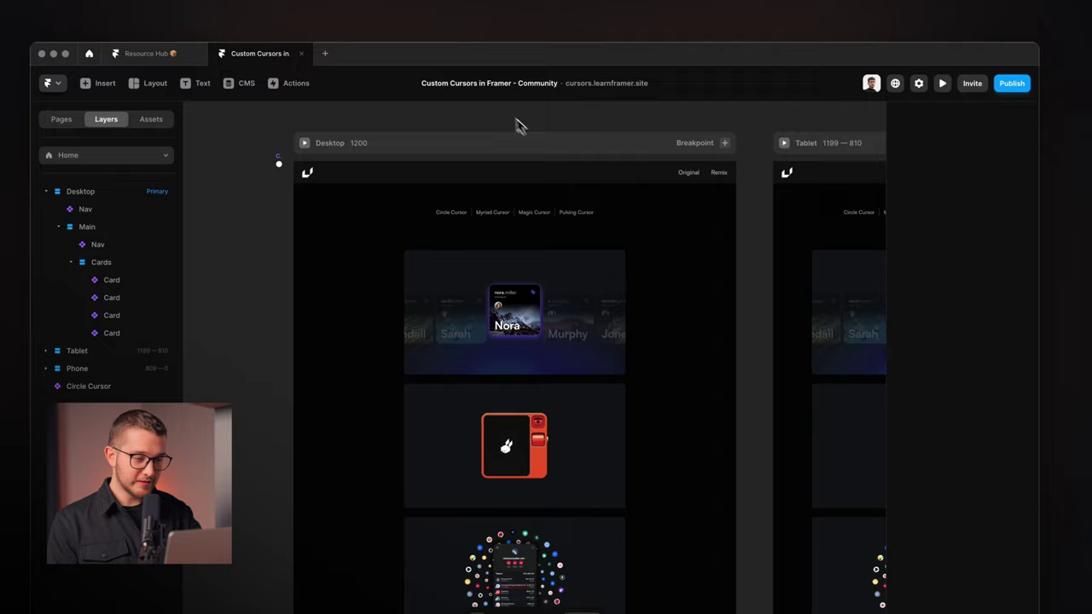
pyautogui.click(328, 144)
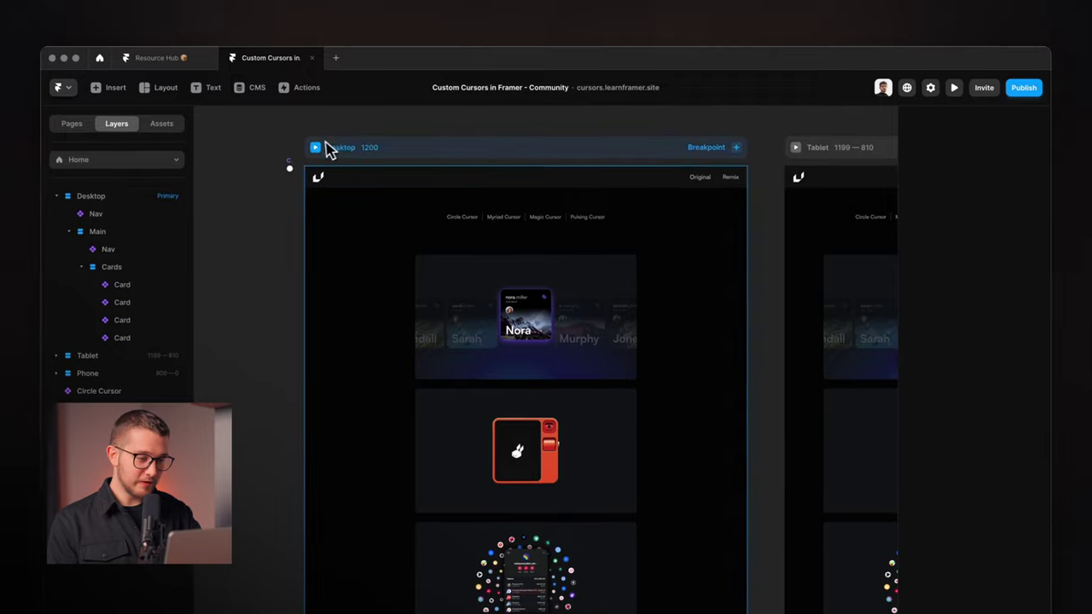
pyautogui.press('super+p')
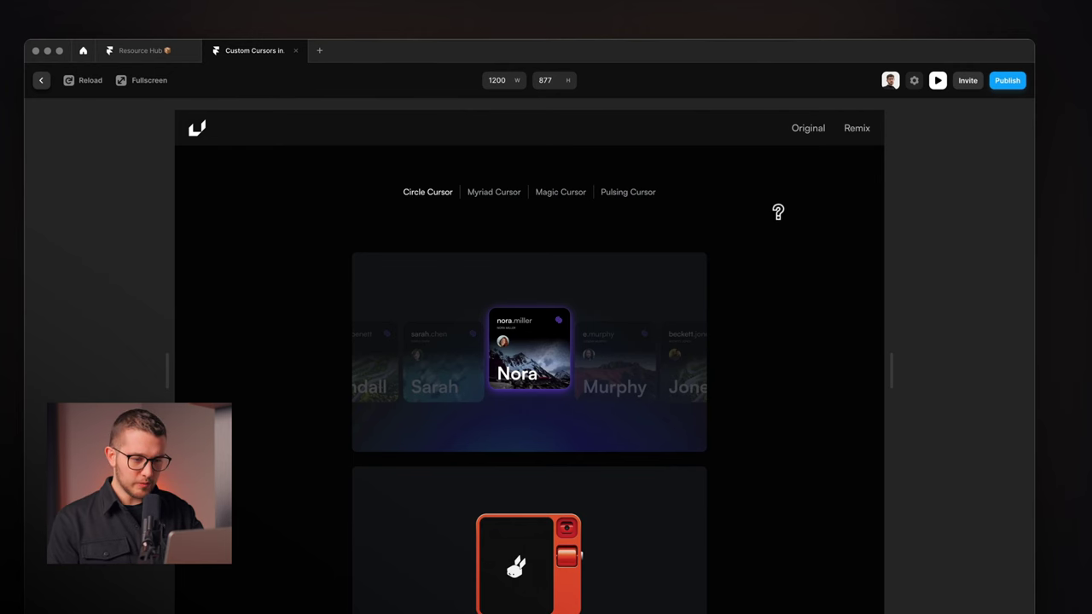
pyautogui.press('Escape')
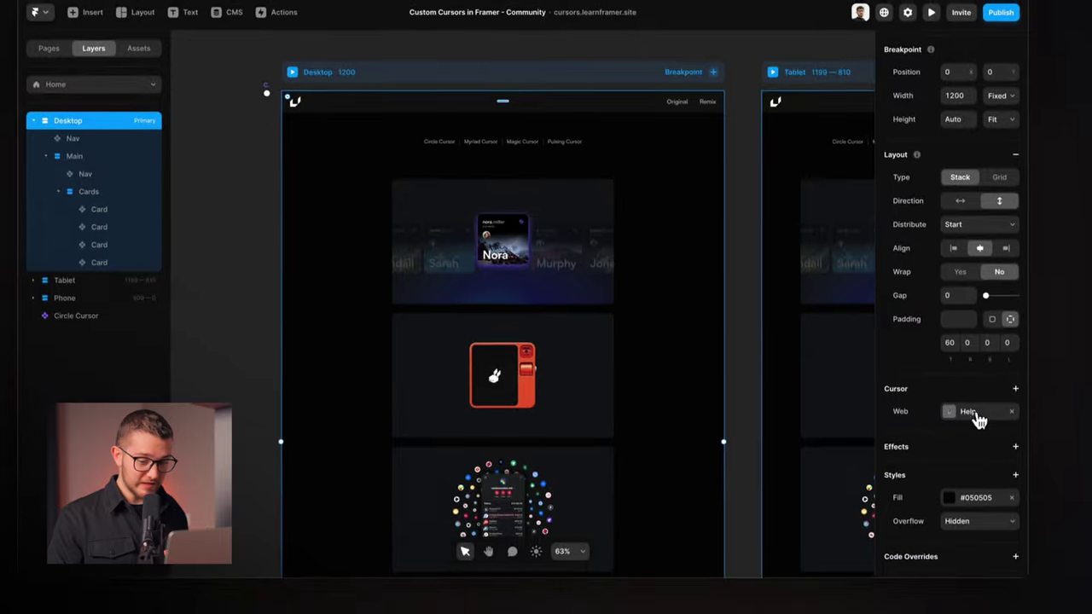
# - Swap the Help cursor for a custom cursor using Circle Cursor's Default variant
pyautogui.click(1007, 405)
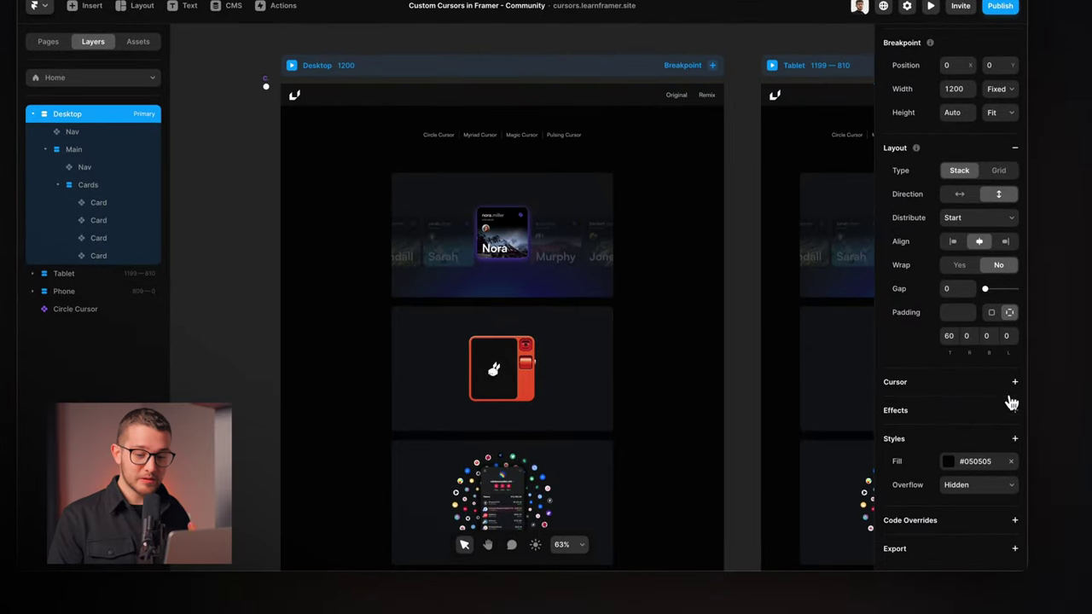
pyautogui.click(1013, 382)
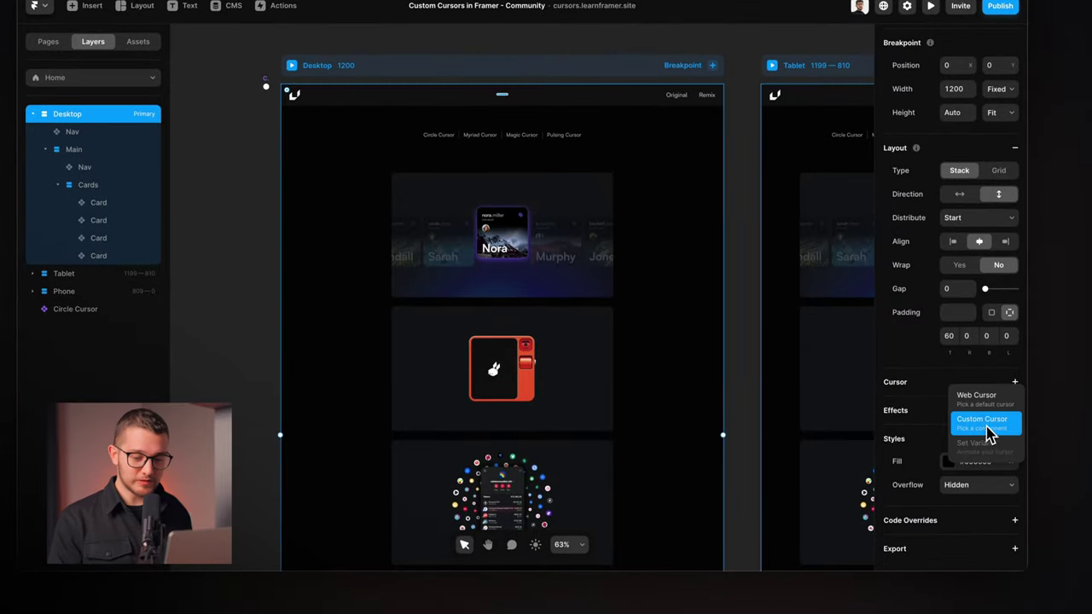
pyautogui.click(983, 427)
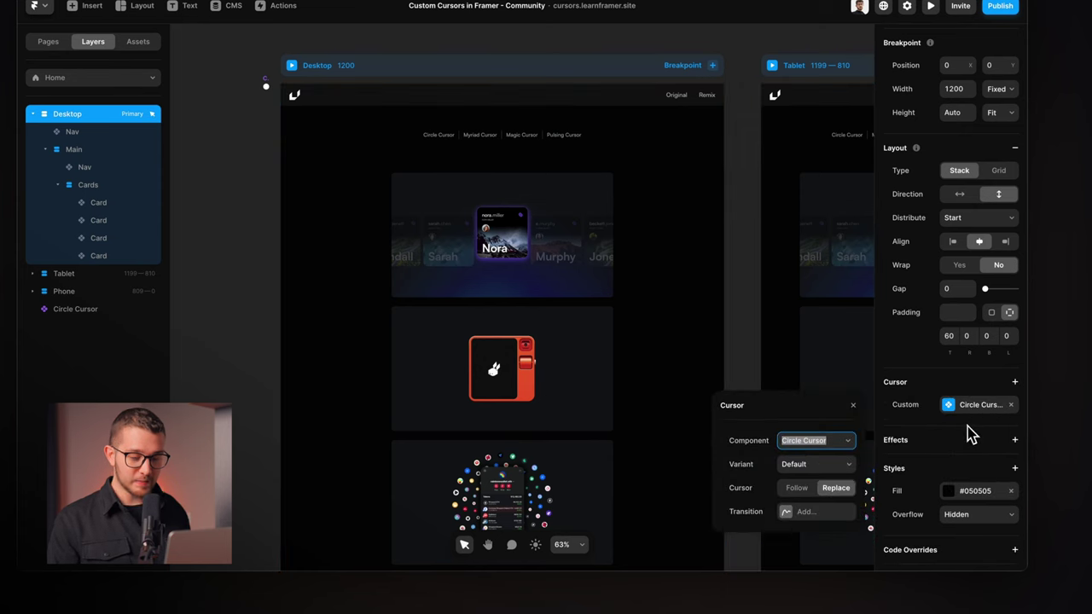
pyautogui.click(819, 440)
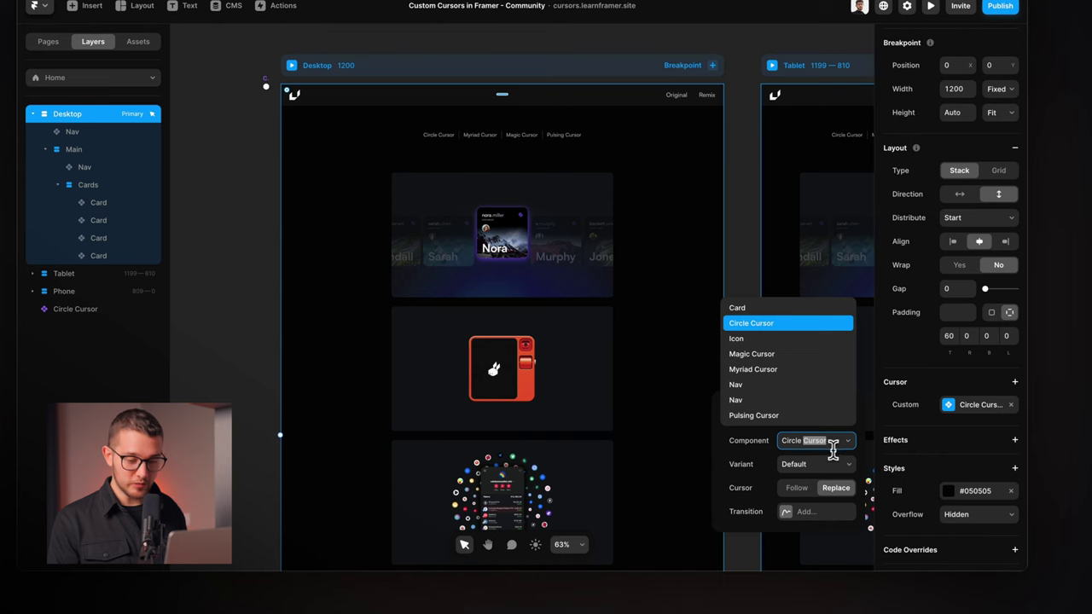
pyautogui.click(751, 326)
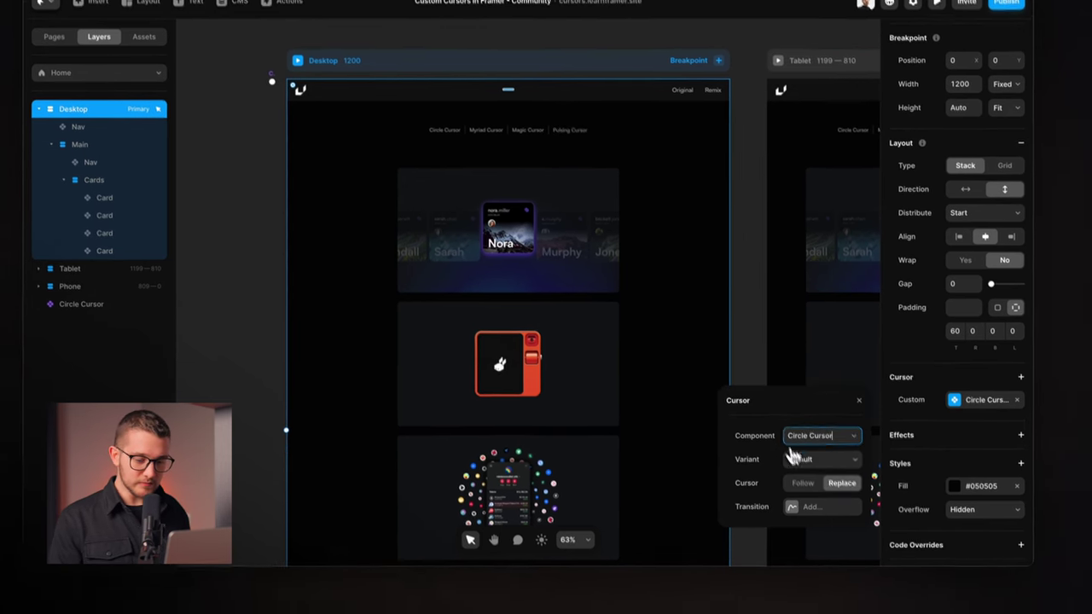
pyautogui.click(792, 458)
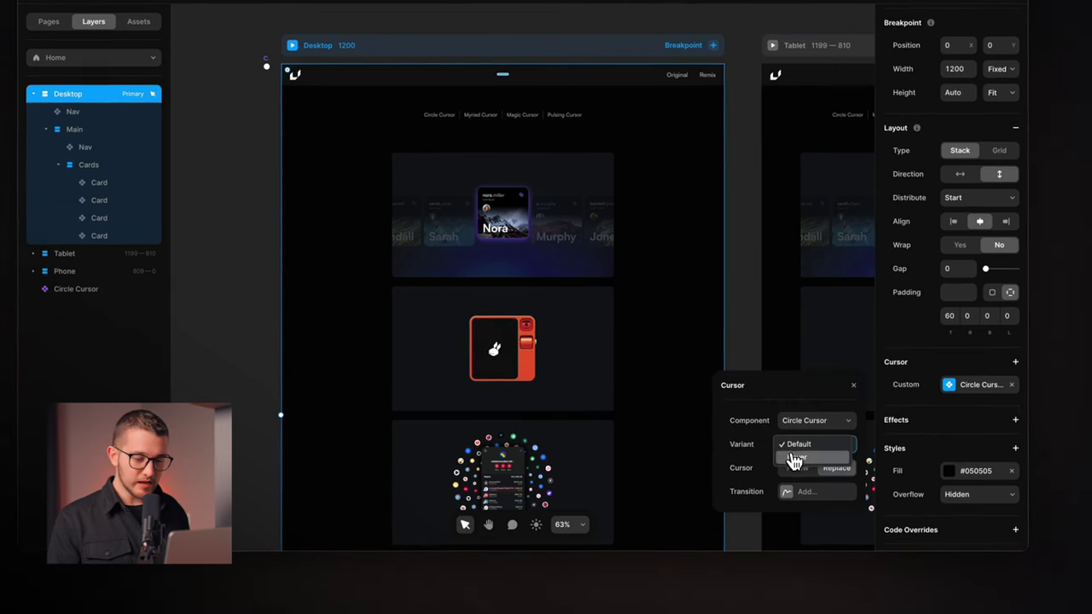
pyautogui.click(804, 462)
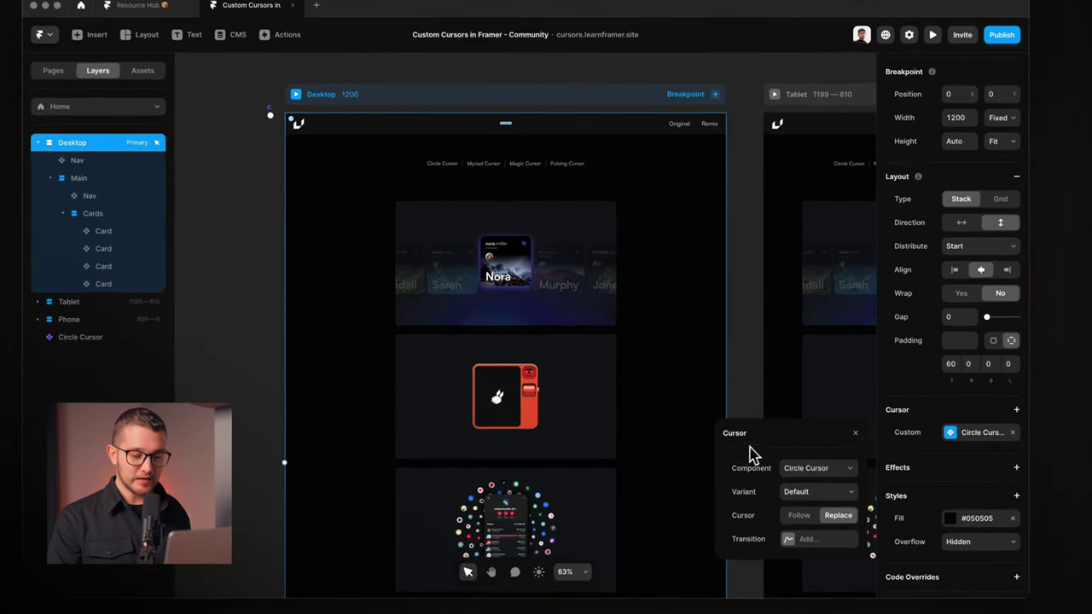
# - Set the custom cursor mode to Replace and preview the site
pyautogui.moveTo(751, 416); pyautogui.dragTo(751, 175)
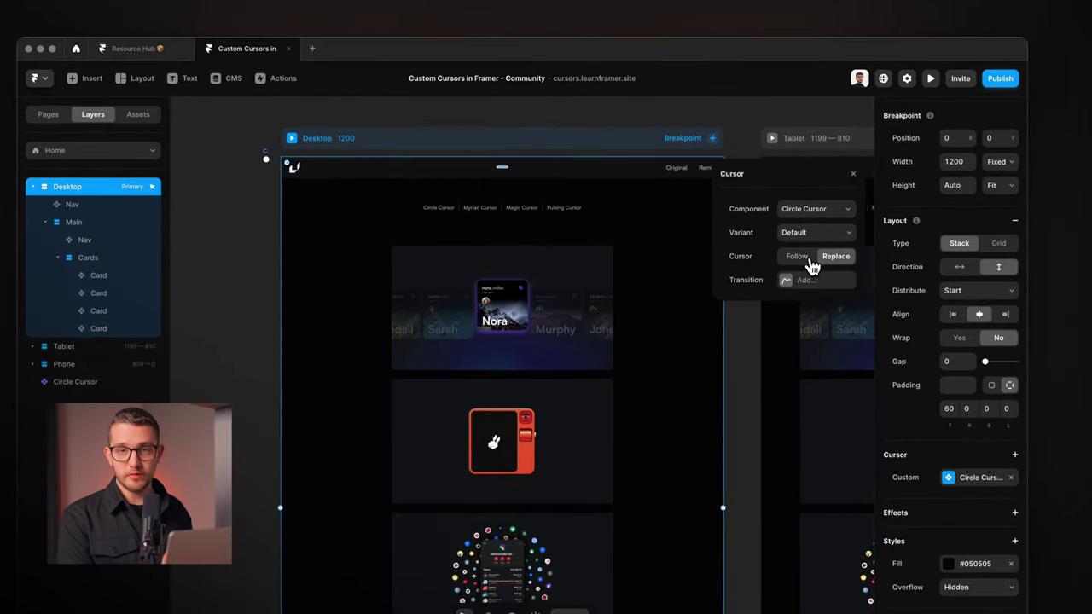
pyautogui.click(810, 259)
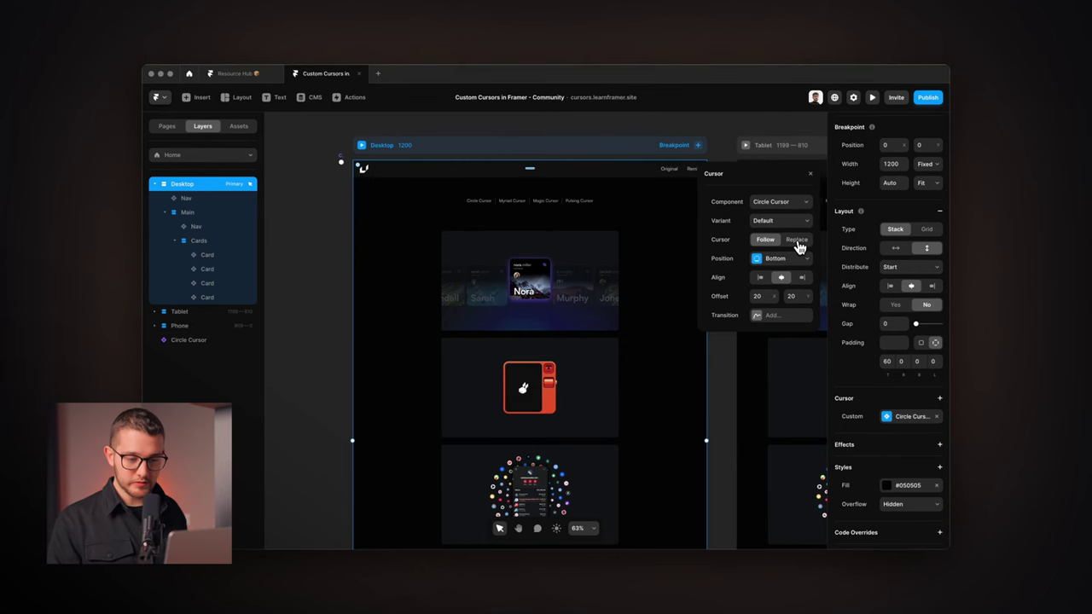
pyautogui.click(798, 242)
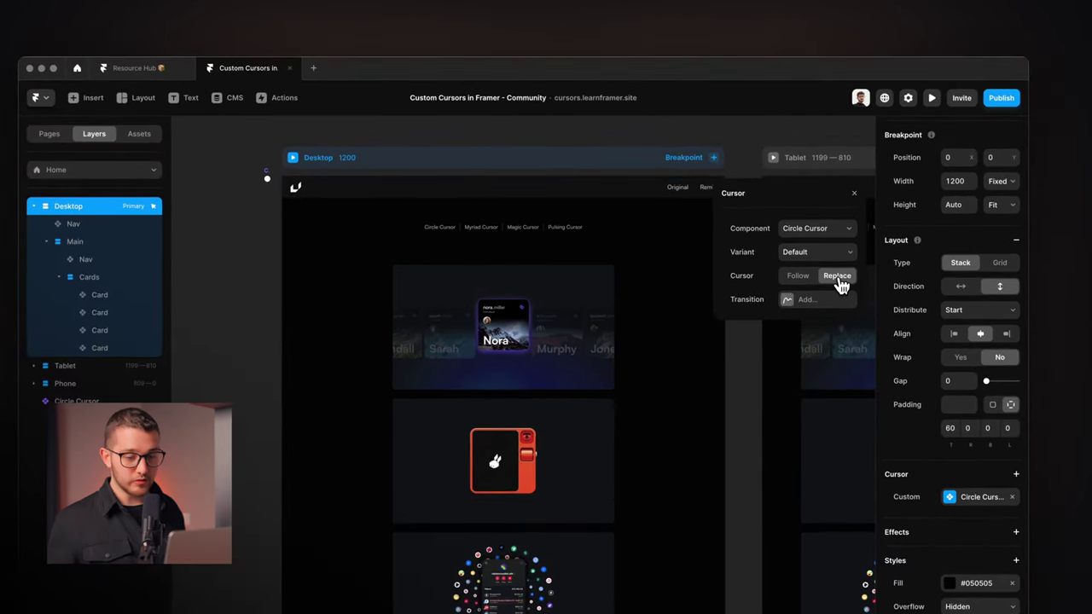
pyautogui.click(852, 197)
pyautogui.click(293, 157)
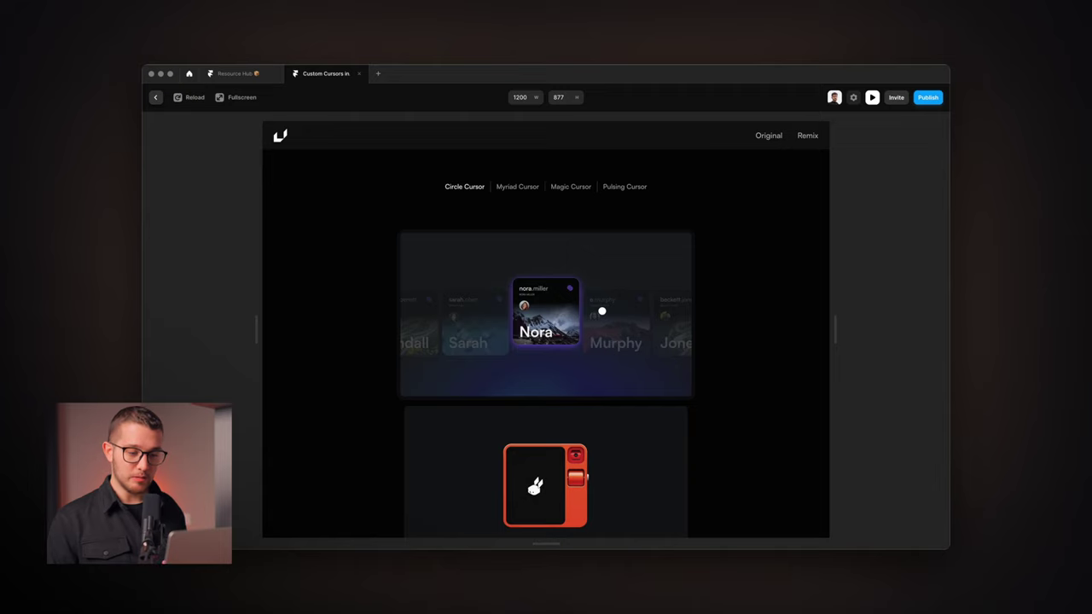
# - Leave the preview and select all four Card layers
pyautogui.press('Escape')
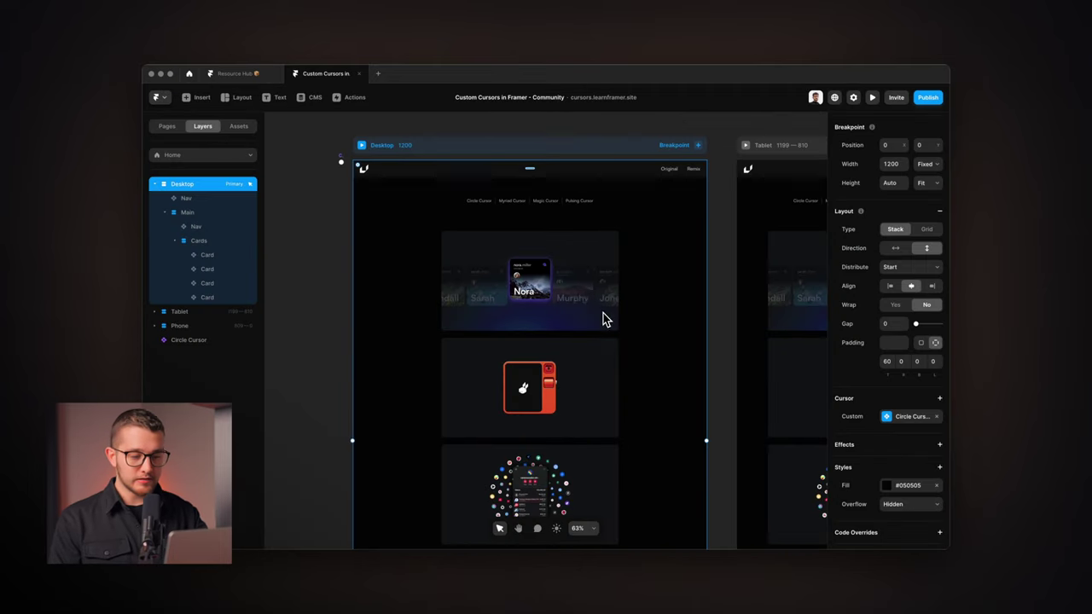
pyautogui.click(563, 276)
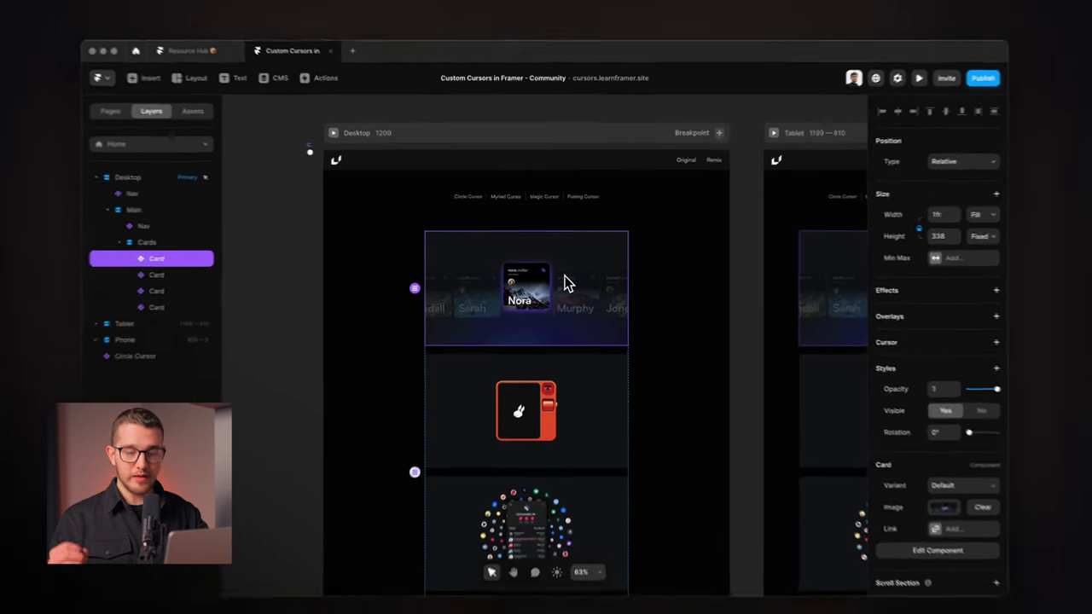
pyautogui.scroll(-2, 567, 288)
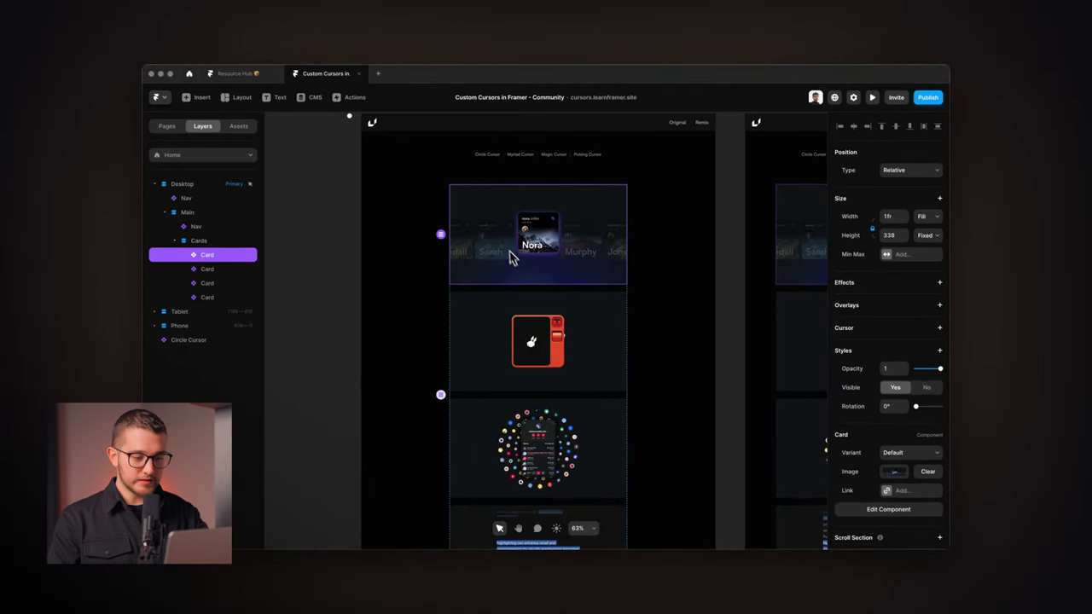
pyautogui.scroll(-2, 563, 282)
pyautogui.keyDown('shift'); pyautogui.click(542, 272); pyautogui.keyUp('shift')
pyautogui.keyDown('shift'); pyautogui.click(539, 367); pyautogui.keyUp('shift')
pyautogui.keyDown('shift'); pyautogui.click(529, 493); pyautogui.keyUp('shift')
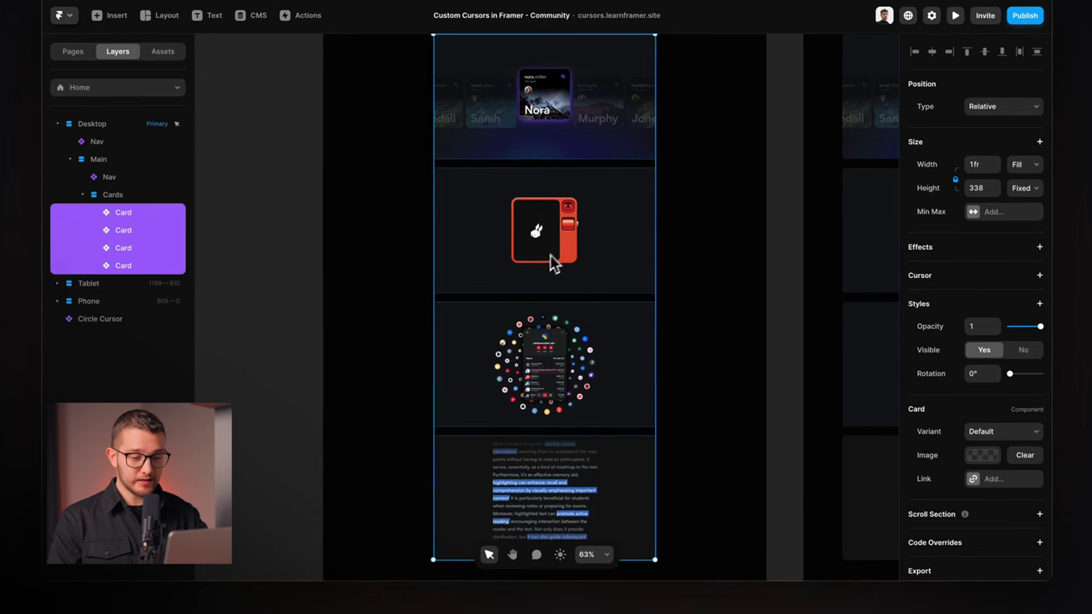
pyautogui.scroll(2, 551, 264)
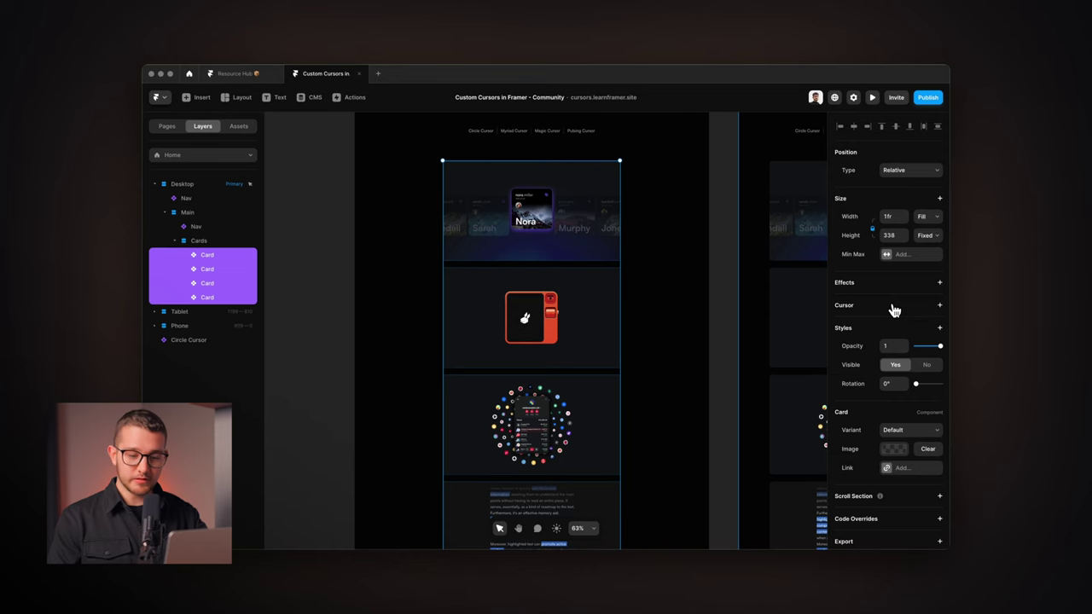
# - Make the four cards switch the Circle Cursor to its Hover variant, then preview it
pyautogui.click(894, 309)
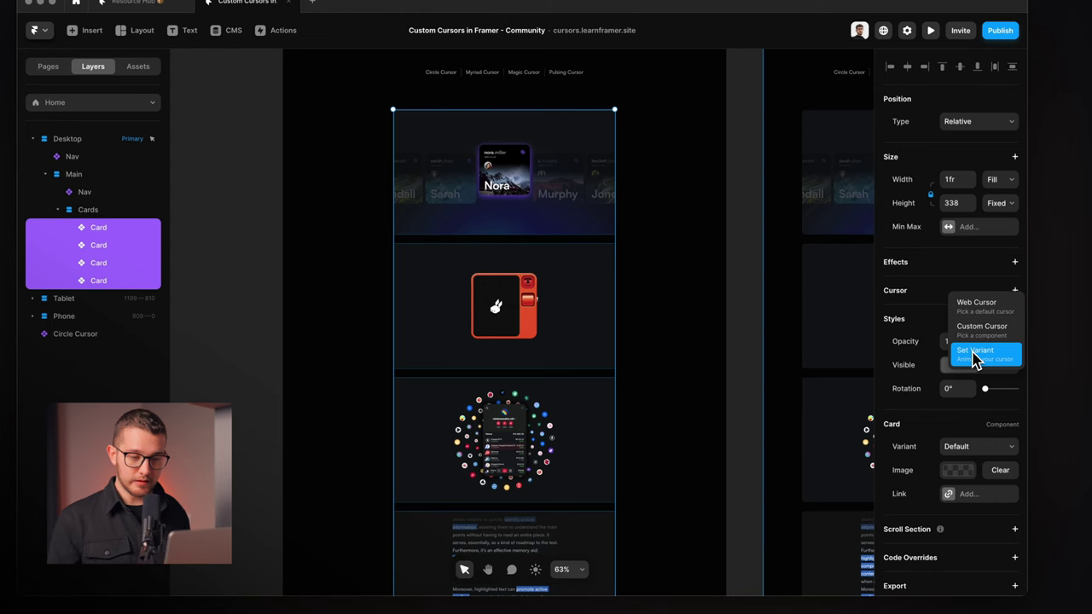
pyautogui.click(976, 353)
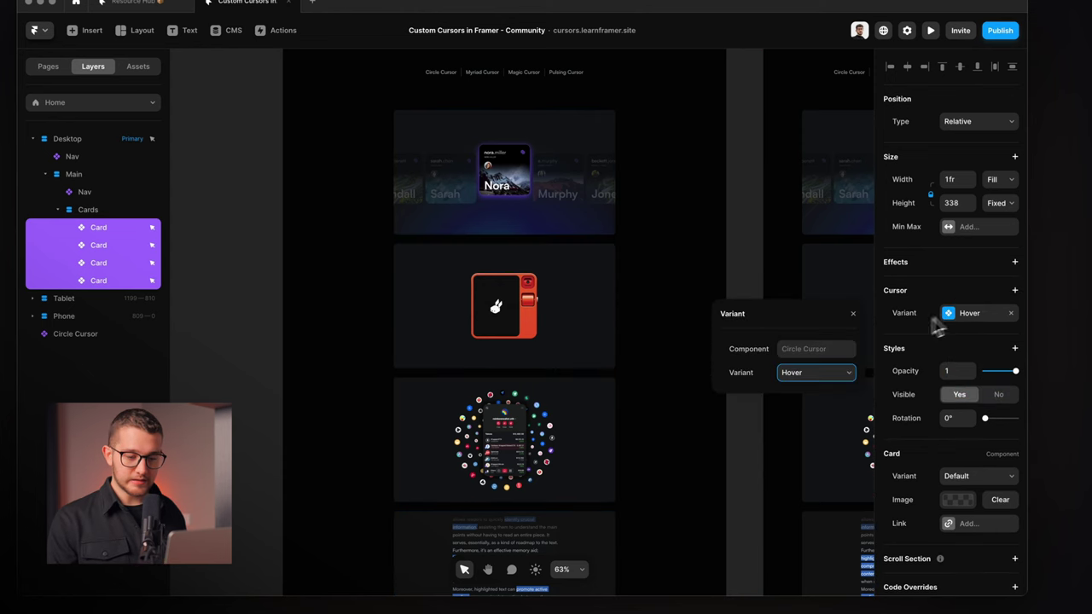
pyautogui.click(814, 373)
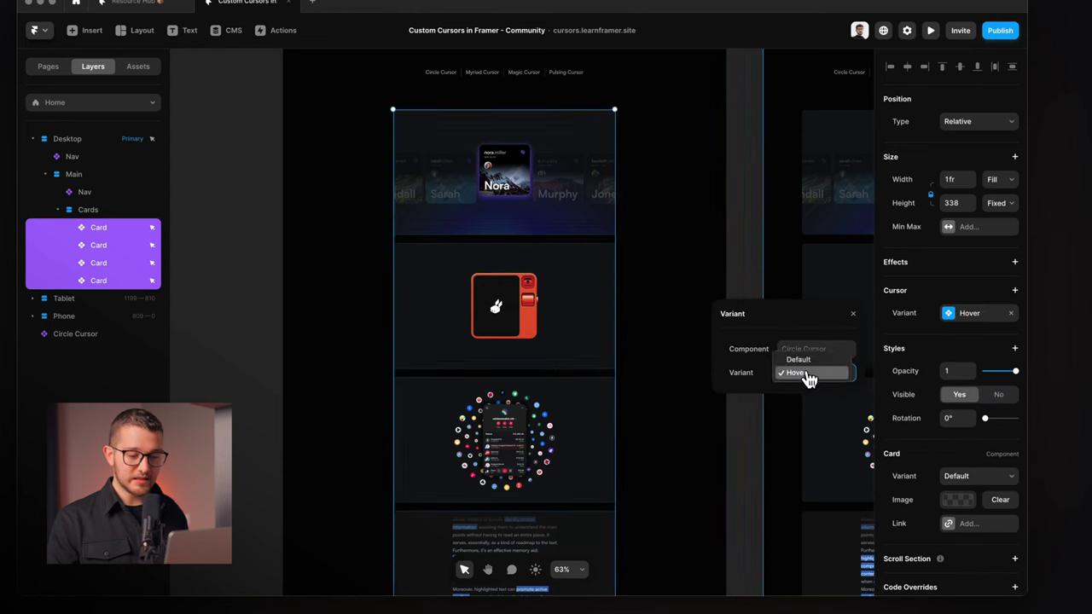
pyautogui.click(807, 374)
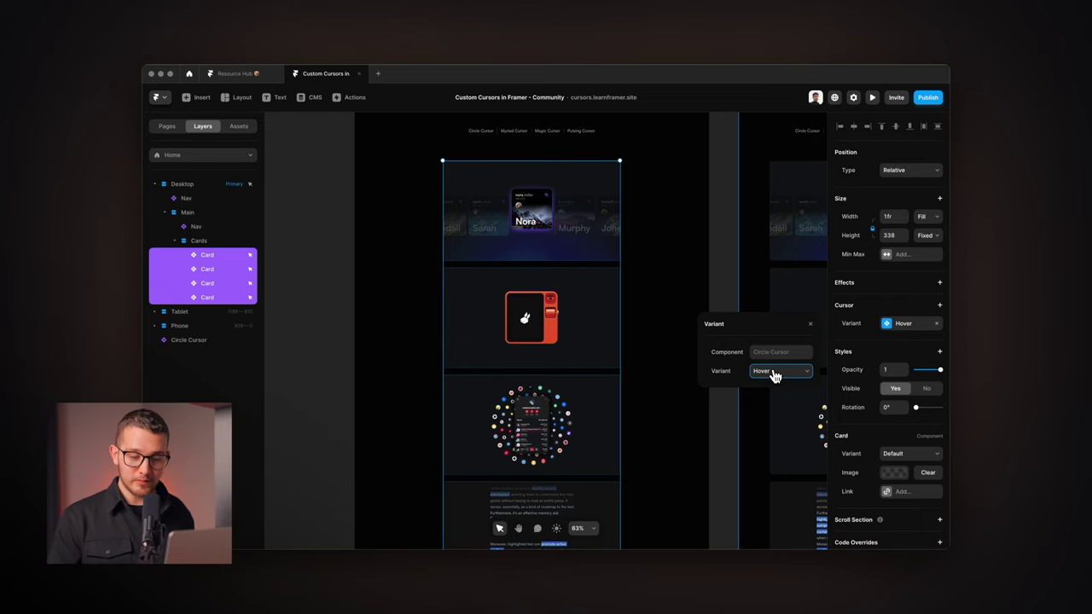
pyautogui.click(809, 323)
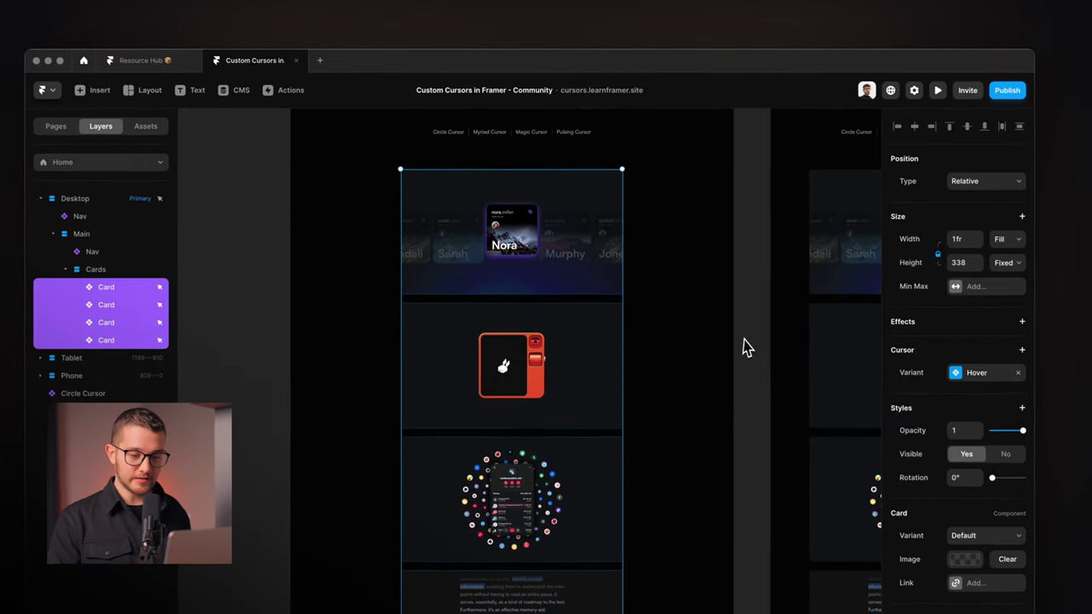
pyautogui.click(727, 301)
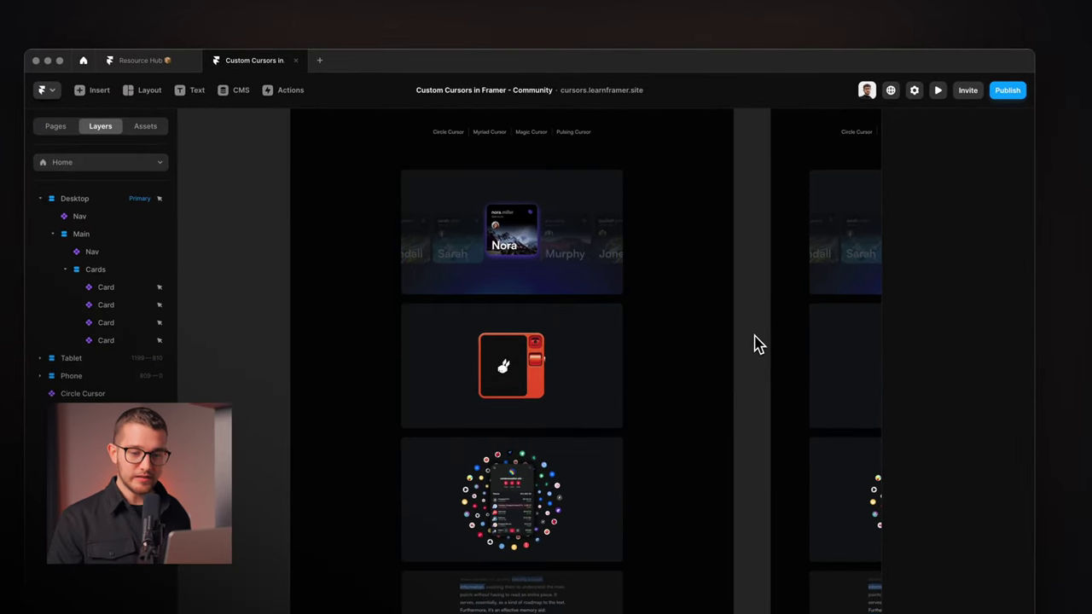
pyautogui.click(938, 89)
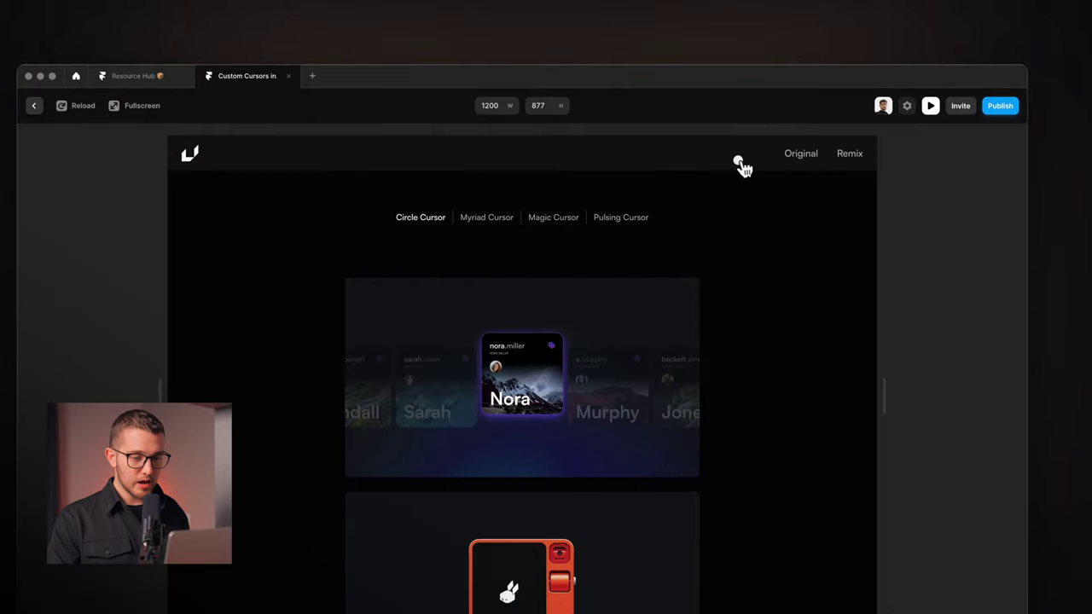
pyautogui.scroll(-1, 729, 270)
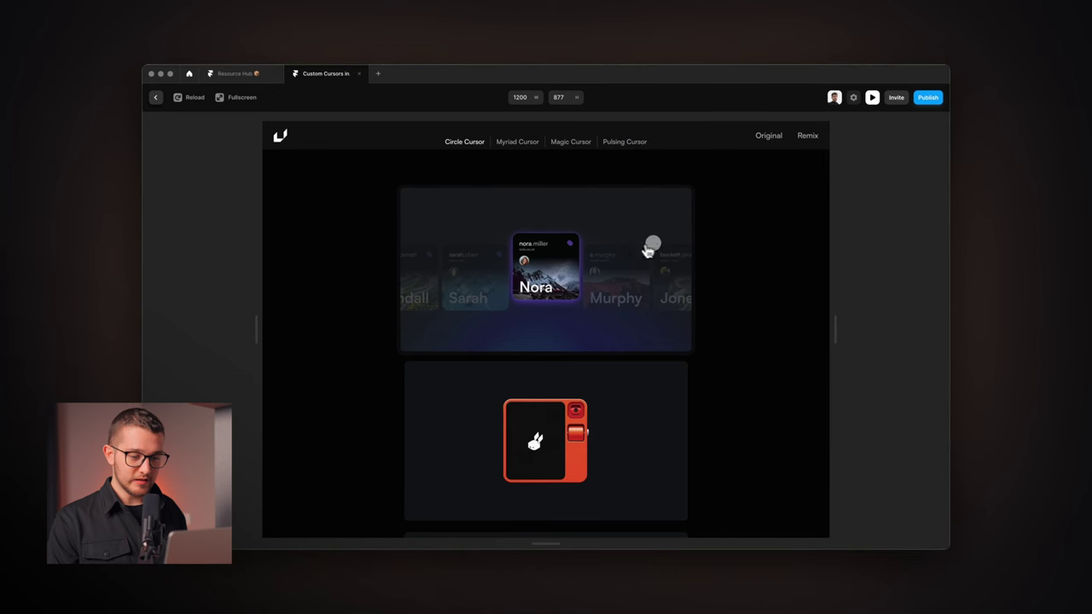
pyautogui.scroll(-1, 649, 249)
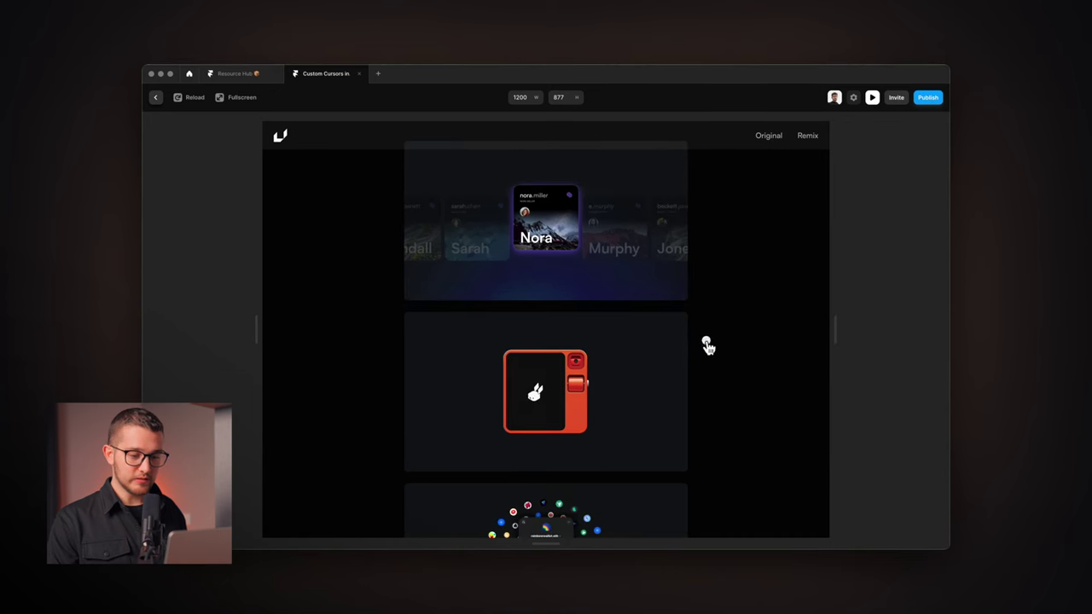
# - Close the preview, fit the Desktop frame, and open the Circle Cursor component for editing
pyautogui.press('Escape')
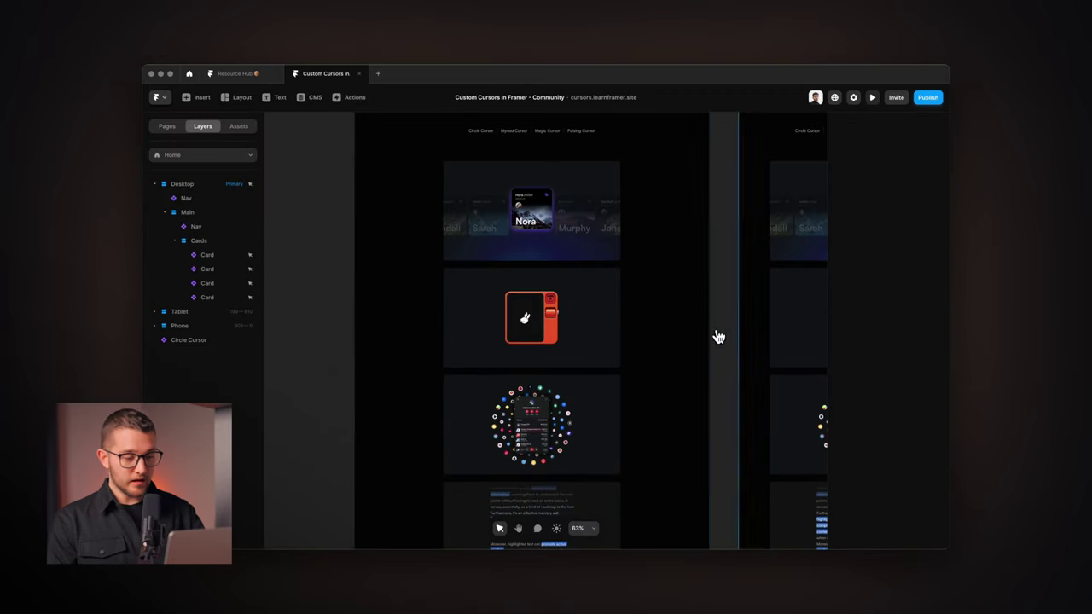
pyautogui.hotkey('shift', '1')
pyautogui.click(427, 186)
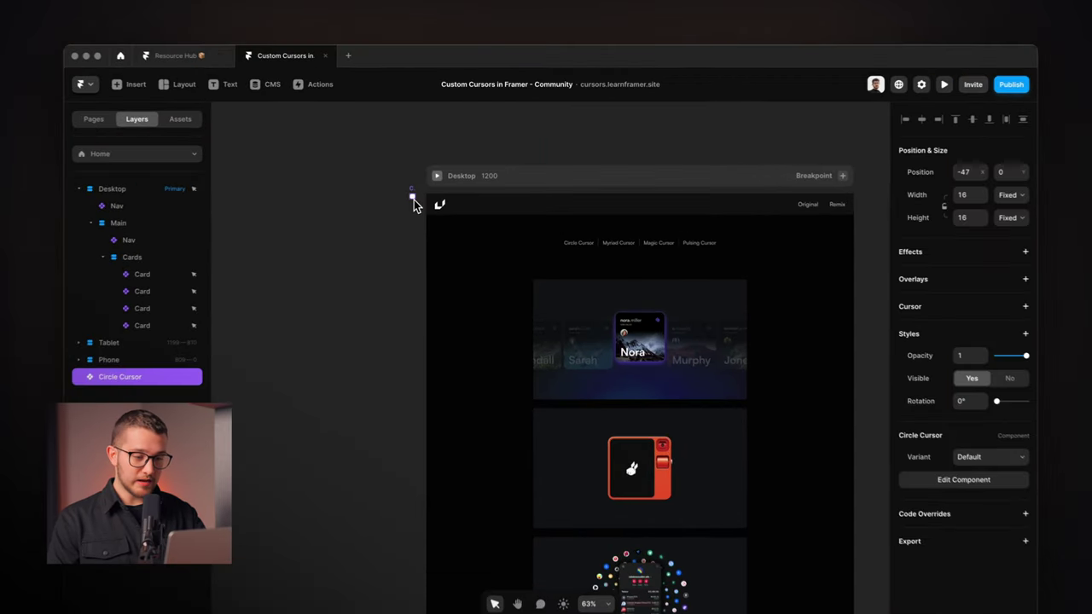
pyautogui.doubleClick(427, 186)
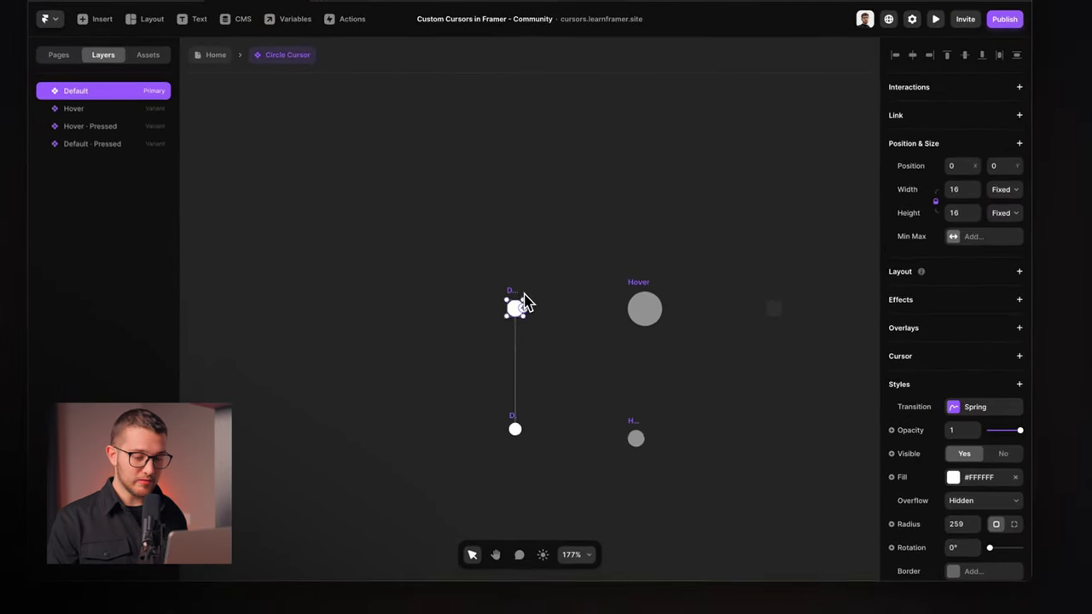
# - Set the component's transition to Instant and preview the site from Home
pyautogui.click(973, 424)
pyautogui.click(751, 384)
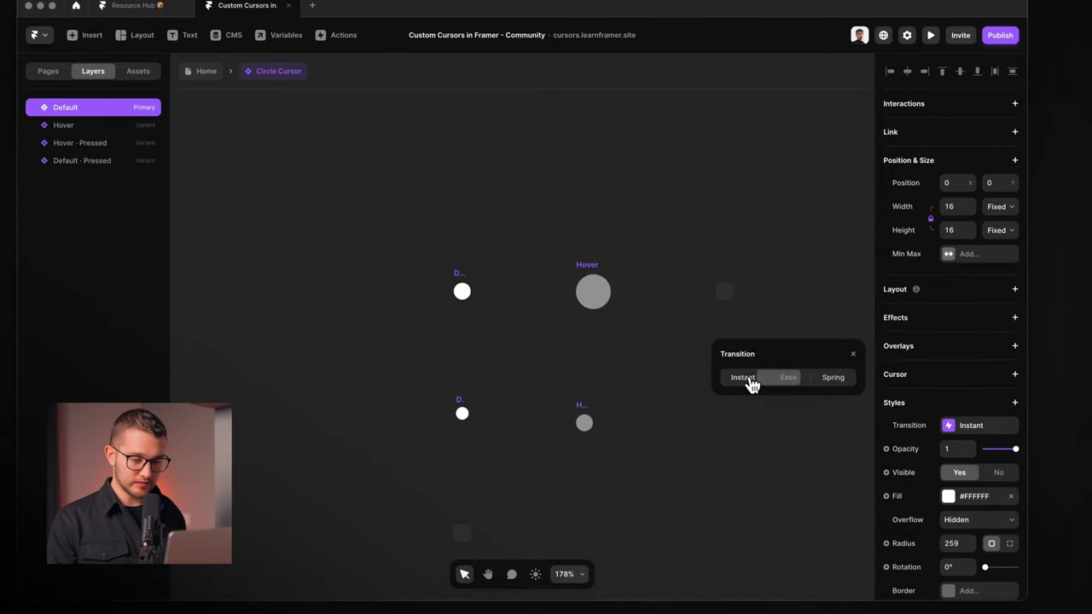
pyautogui.click(729, 237)
pyautogui.click(229, 109)
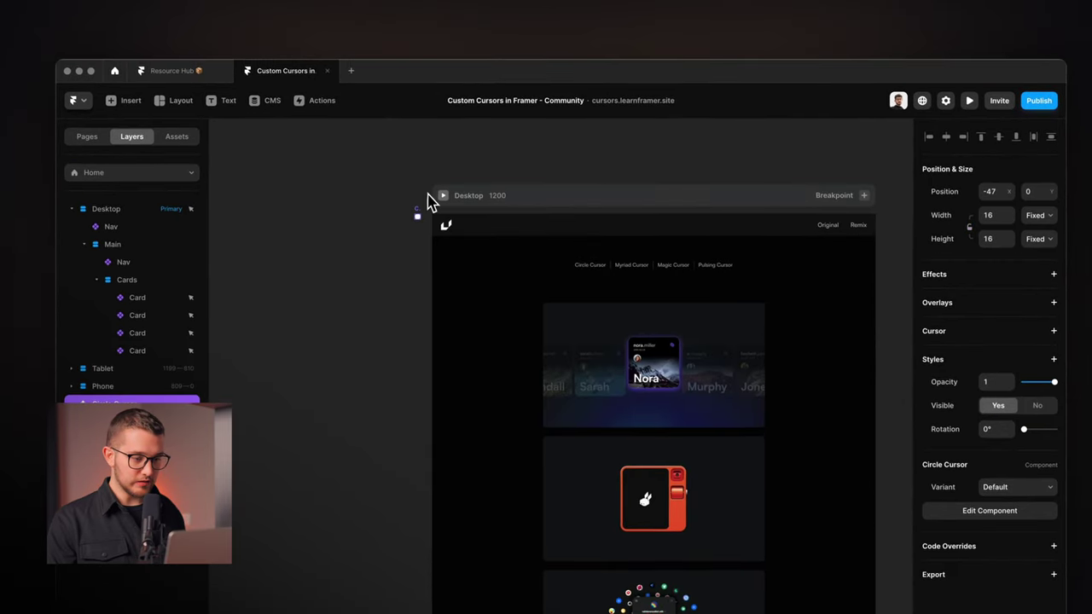
pyautogui.press('super+p')
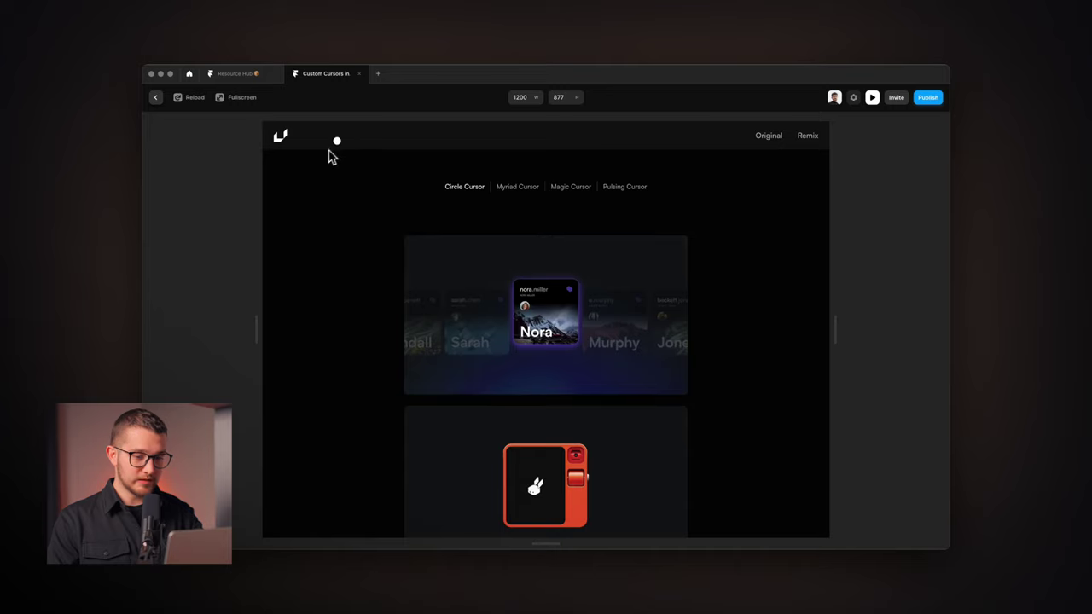
pyautogui.press('Escape')
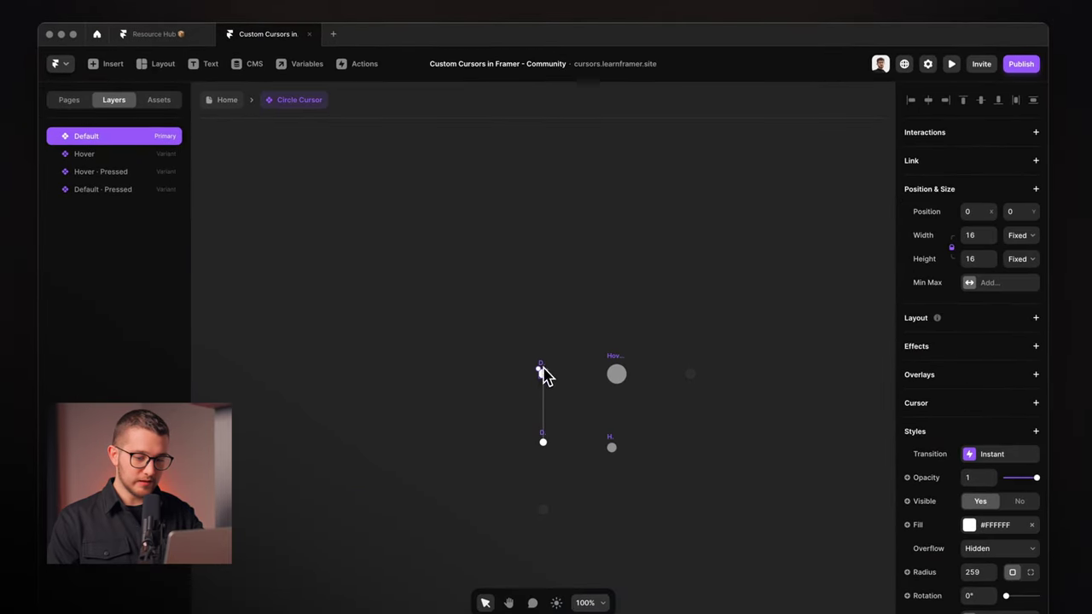
# - Restore the Spring transition and select the Hover variant circle
pyautogui.click(985, 454)
pyautogui.click(856, 483)
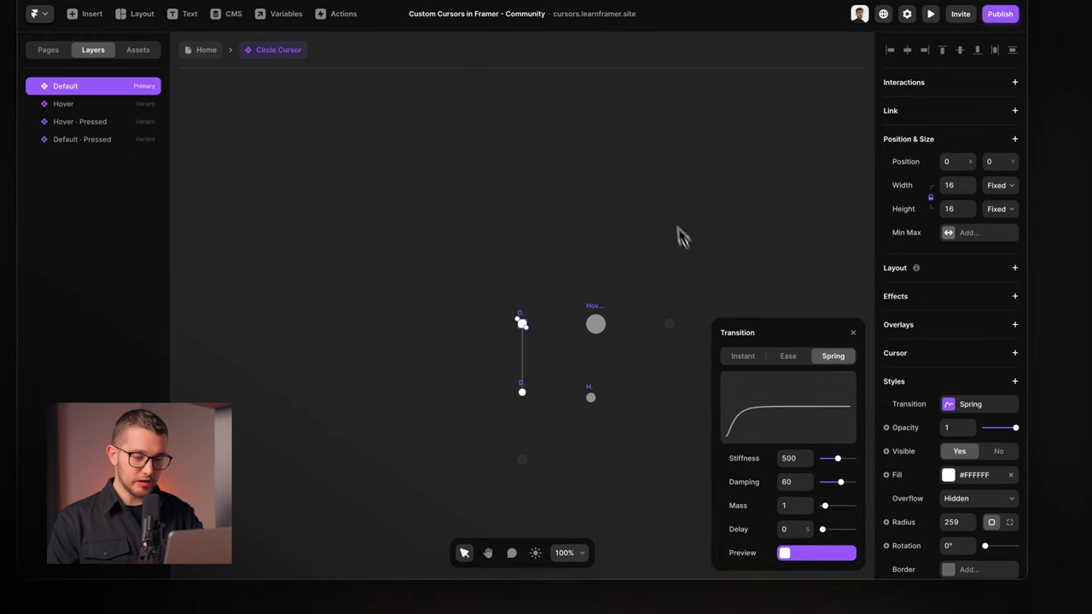
pyautogui.click(616, 235)
pyautogui.click(596, 323)
pyautogui.scroll(5, 598, 329)
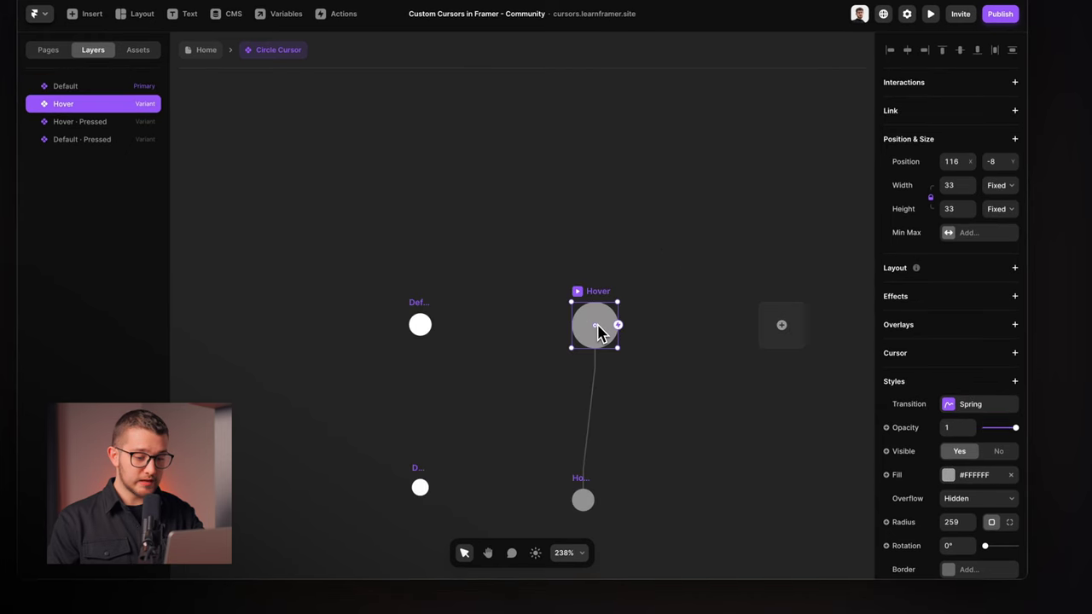
pyautogui.scroll(-1, 600, 332)
pyautogui.hscroll(1, 600, 332)
# - Change the Hover variant's fill to blue and preview the site from Home
pyautogui.click(981, 476)
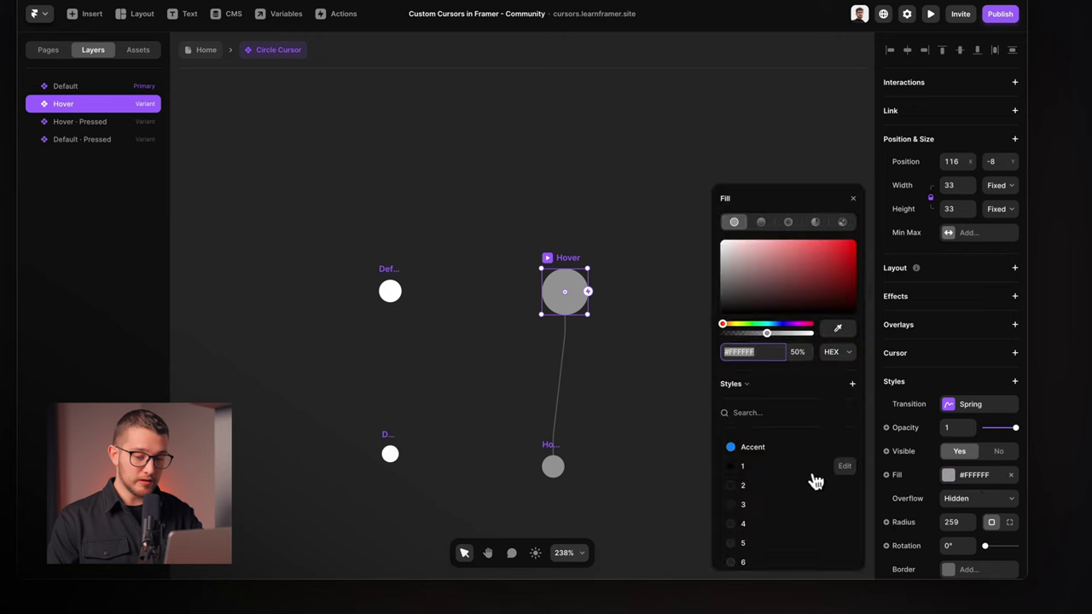
pyautogui.moveTo(822, 277); pyautogui.dragTo(822, 255)
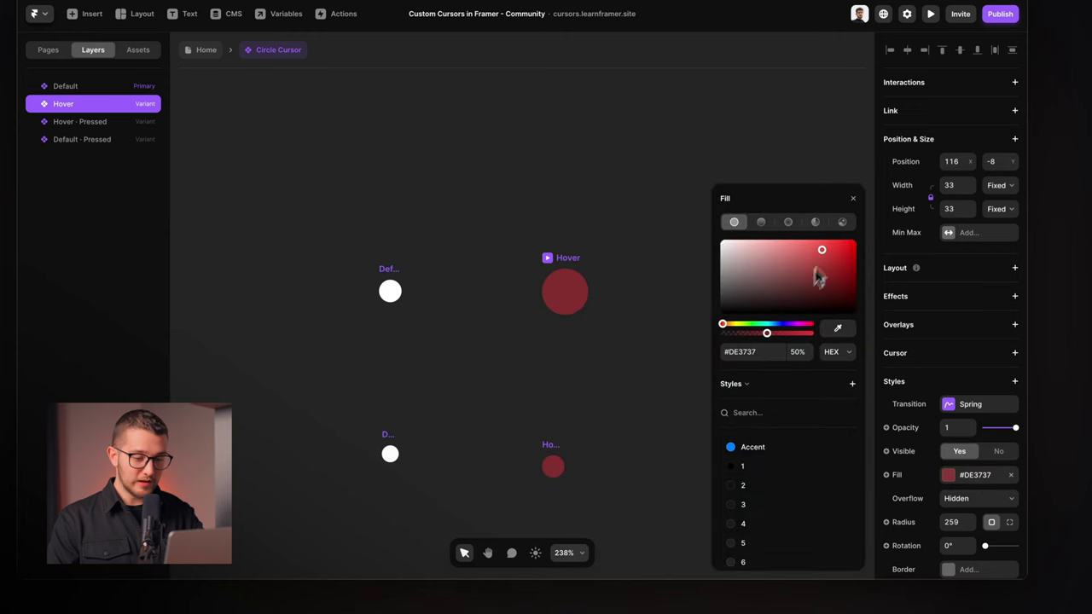
pyautogui.click(772, 326)
pyautogui.click(657, 227)
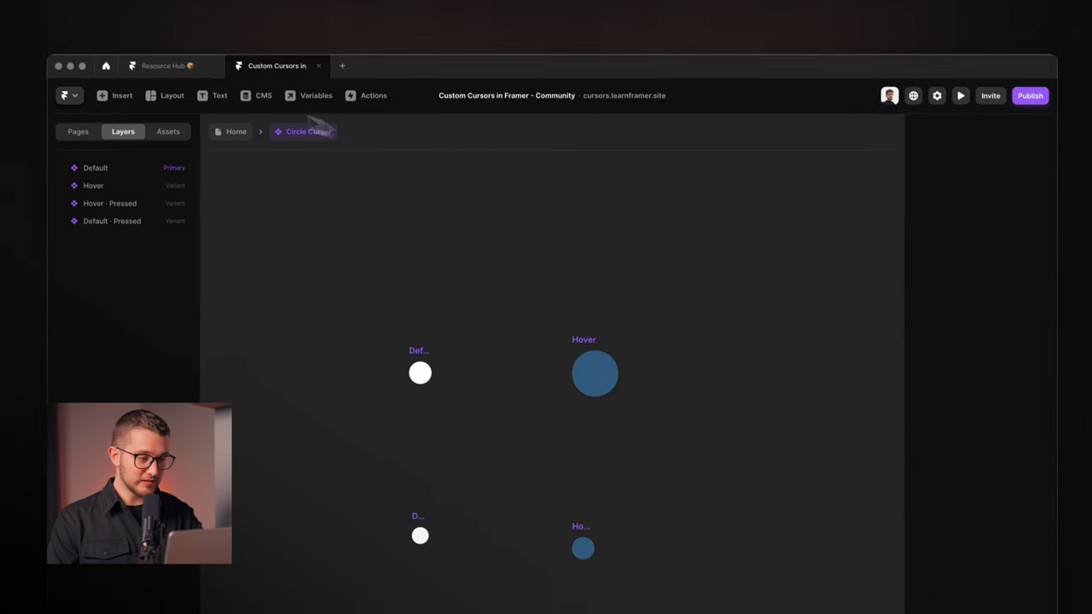
pyautogui.click(239, 139)
pyautogui.press('super+p')
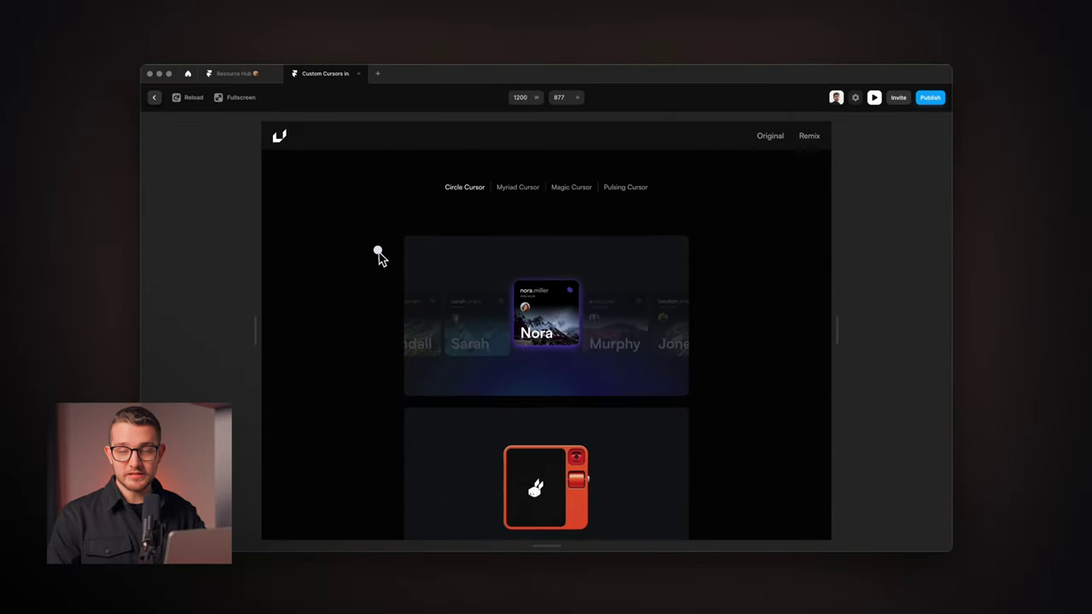
pyautogui.press('Escape')
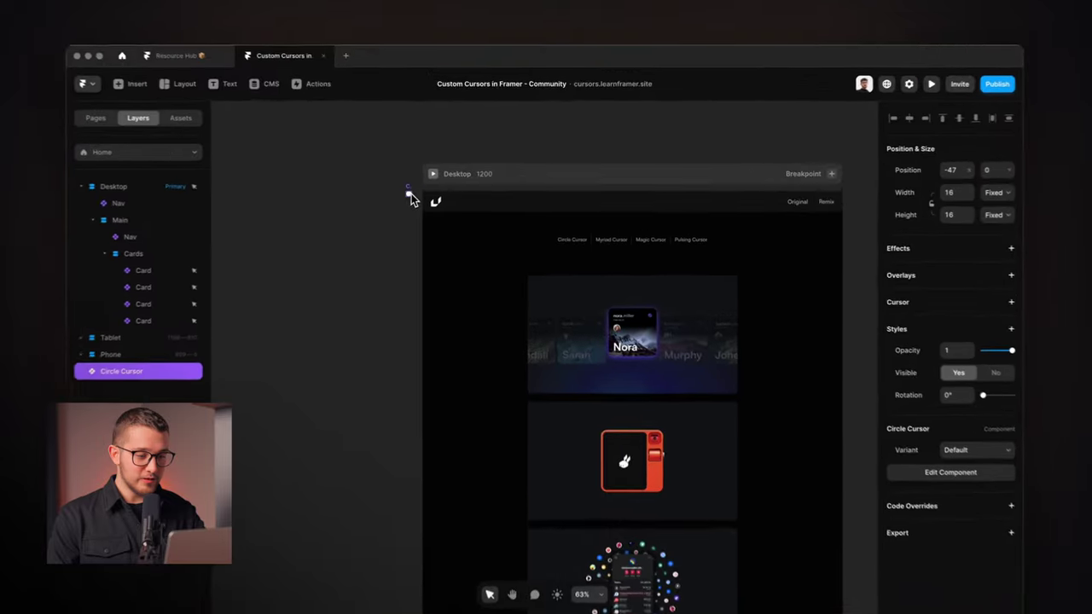
# - Widen the Hover variant to 123 px and flatten it into a pill with unlinked proportions
pyautogui.doubleClick(409, 196)
pyautogui.click(504, 325)
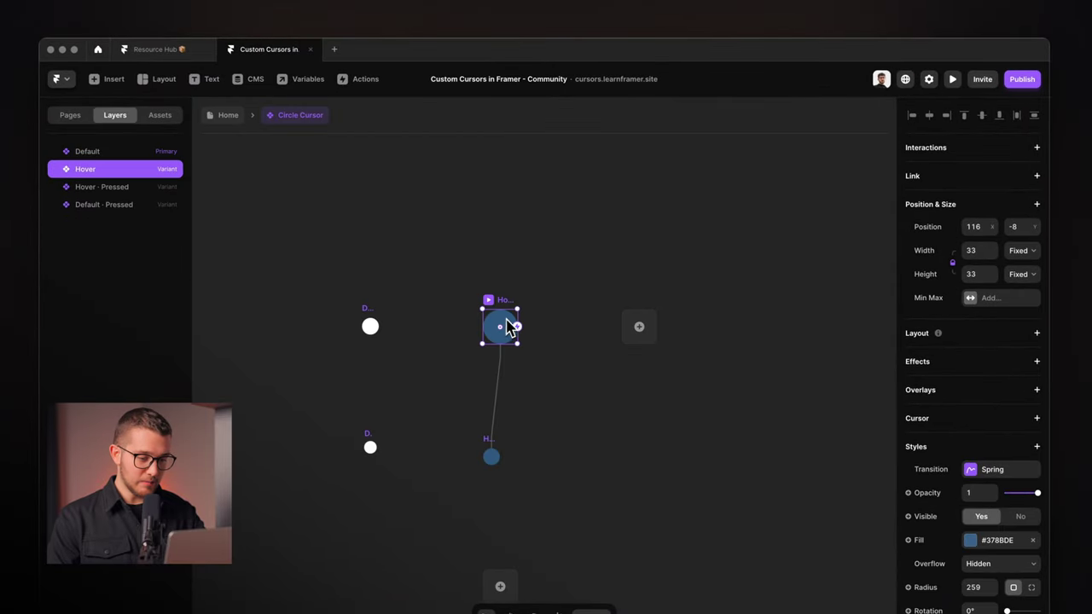
pyautogui.moveTo(517, 327); pyautogui.dragTo(611, 326)
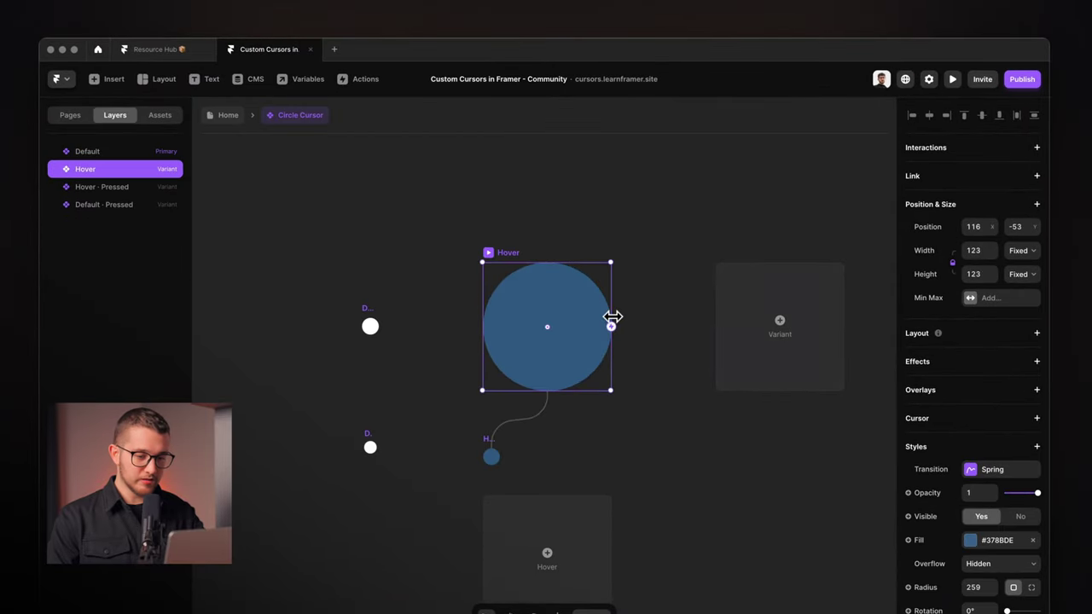
pyautogui.click(942, 255)
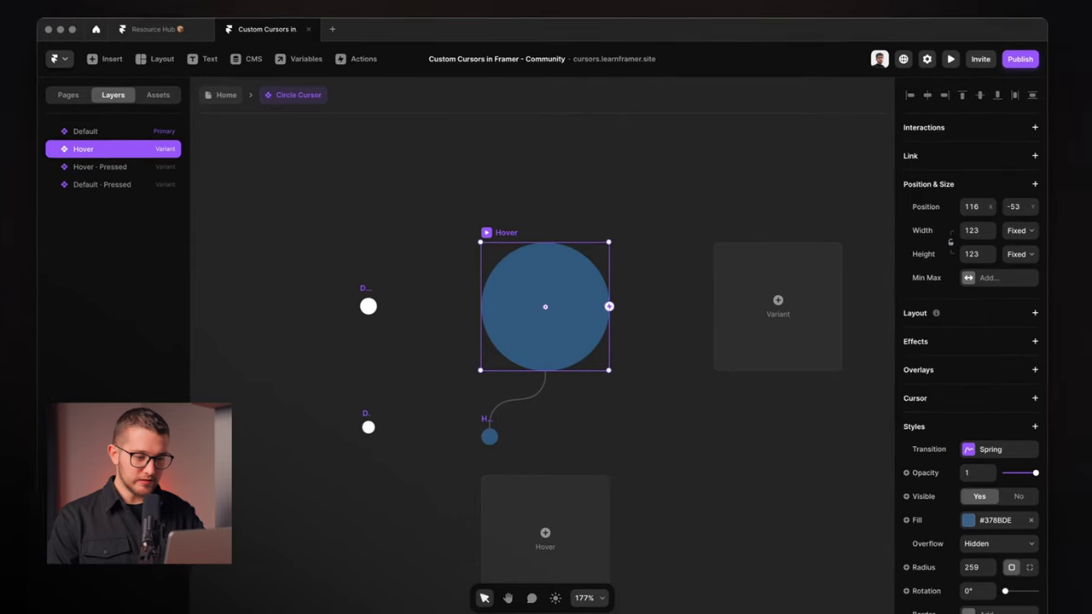
pyautogui.moveTo(536, 254); pyautogui.dragTo(520, 313)
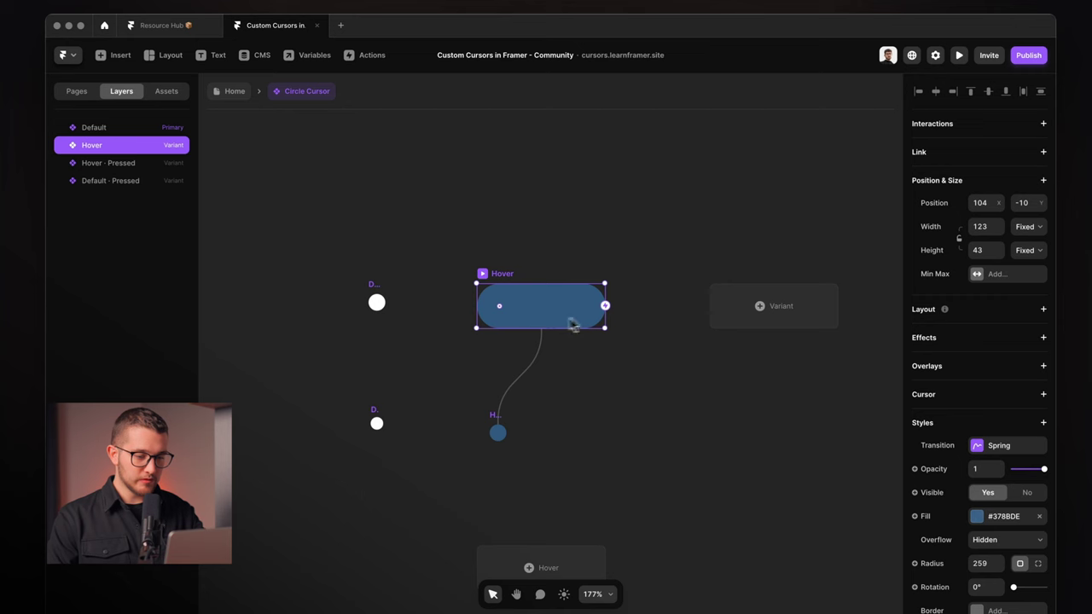
# - Add a centred 'Write here' label in bold white text inside the pill
pyautogui.click(518, 305)
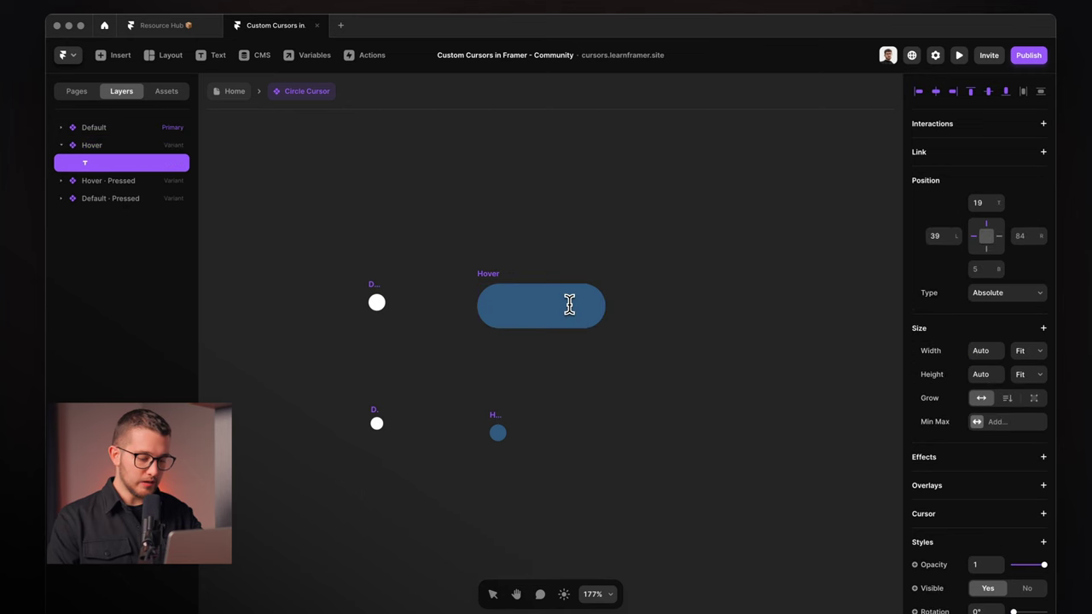
pyautogui.write('Write here')
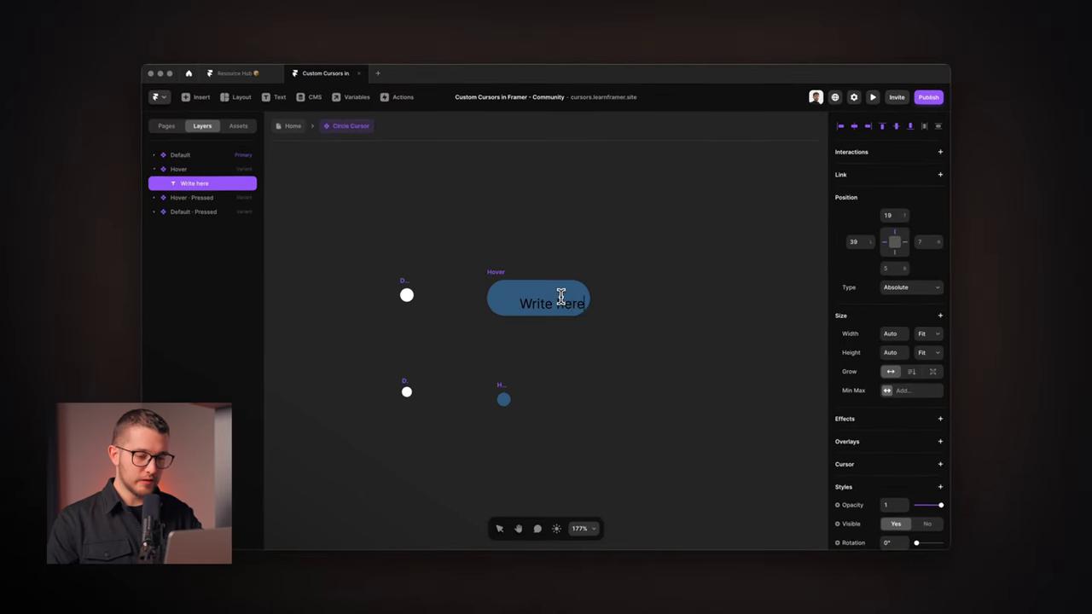
pyautogui.press('Escape')
pyautogui.hotkey('alt', 'v')
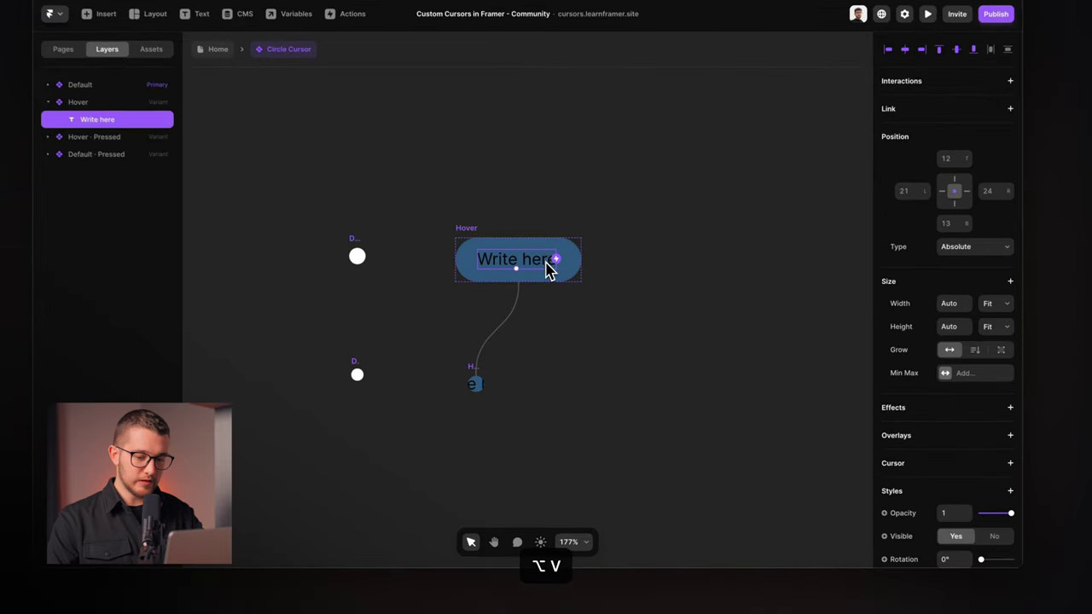
pyautogui.scroll(-5, 890, 478)
pyautogui.click(948, 339)
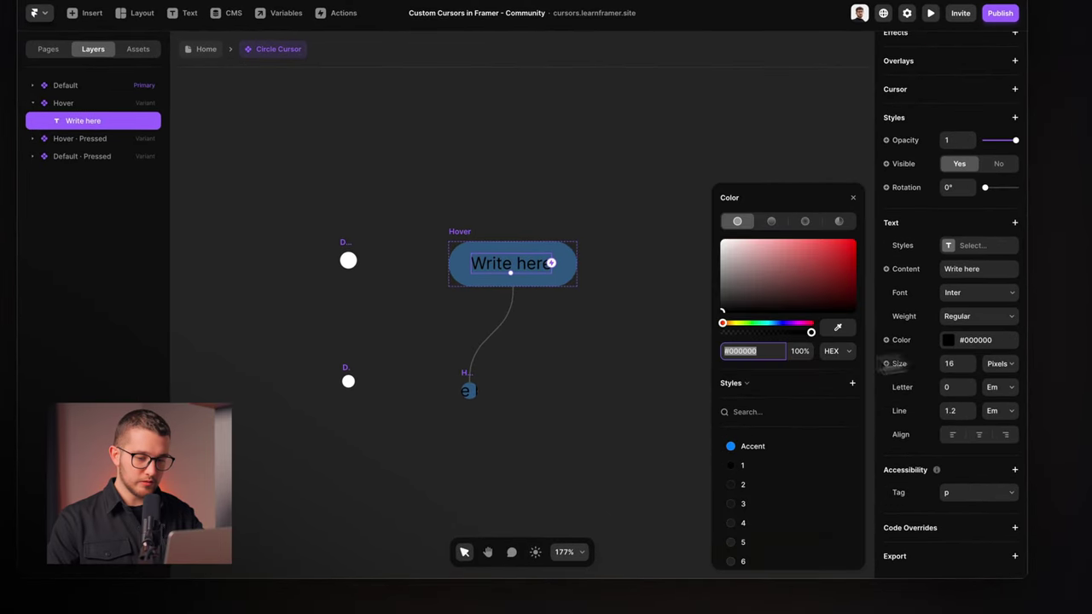
pyautogui.moveTo(751, 256); pyautogui.dragTo(609, 152)
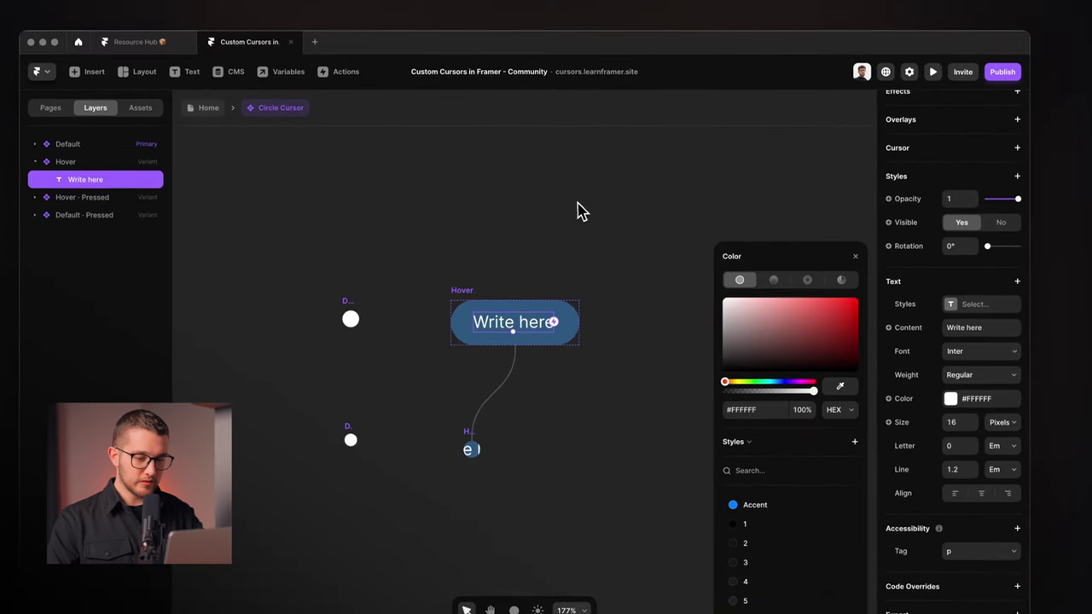
pyautogui.click(981, 374)
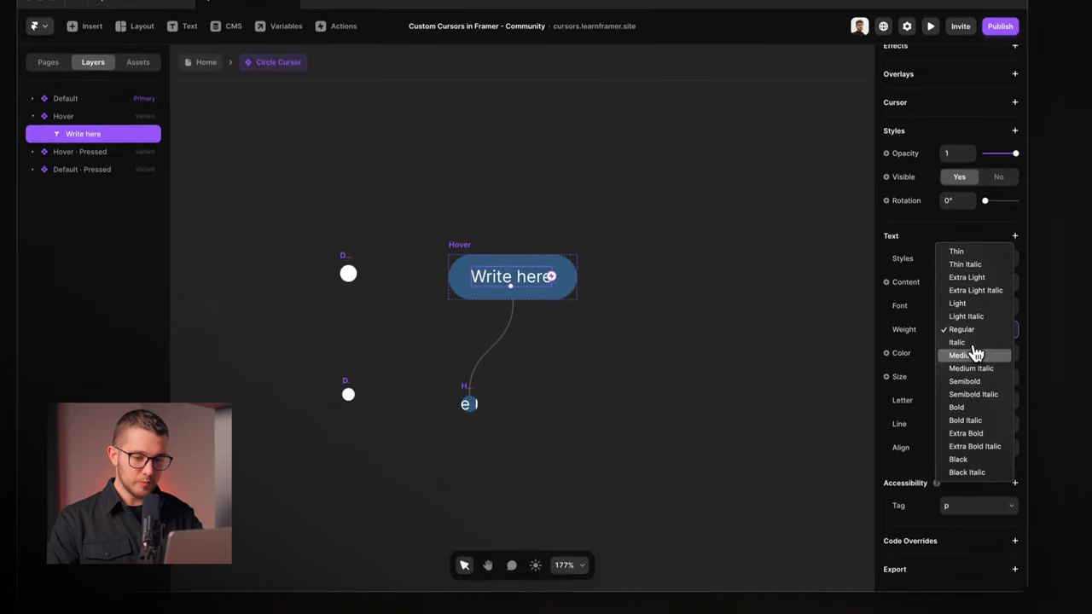
pyautogui.click(967, 410)
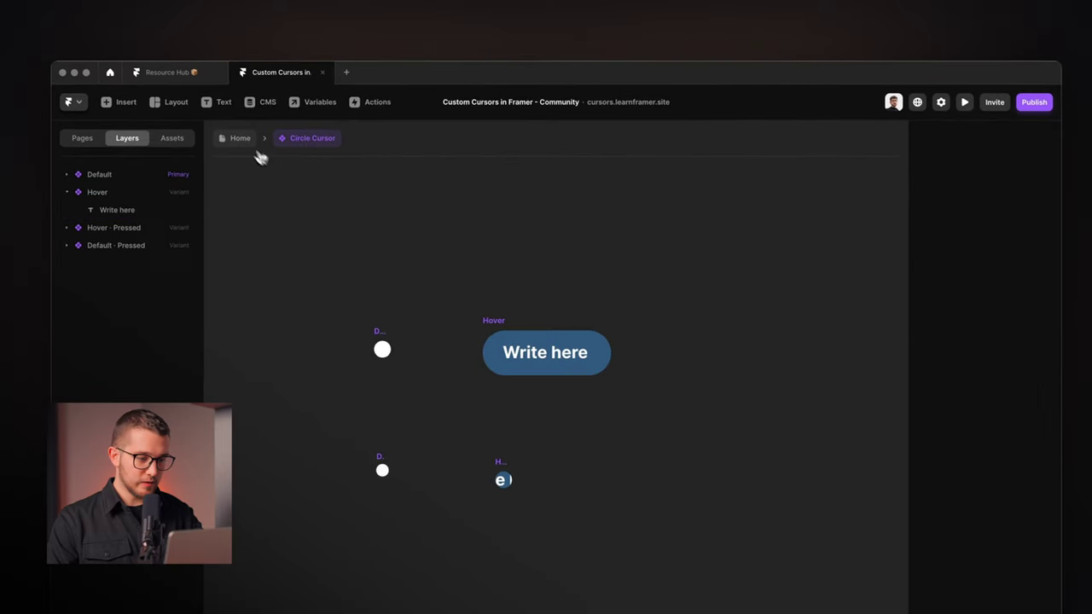
pyautogui.click(205, 61)
# - Preview the site with the new label, then reselect the 123 × 43 Hover pill
pyautogui.press('super+p')
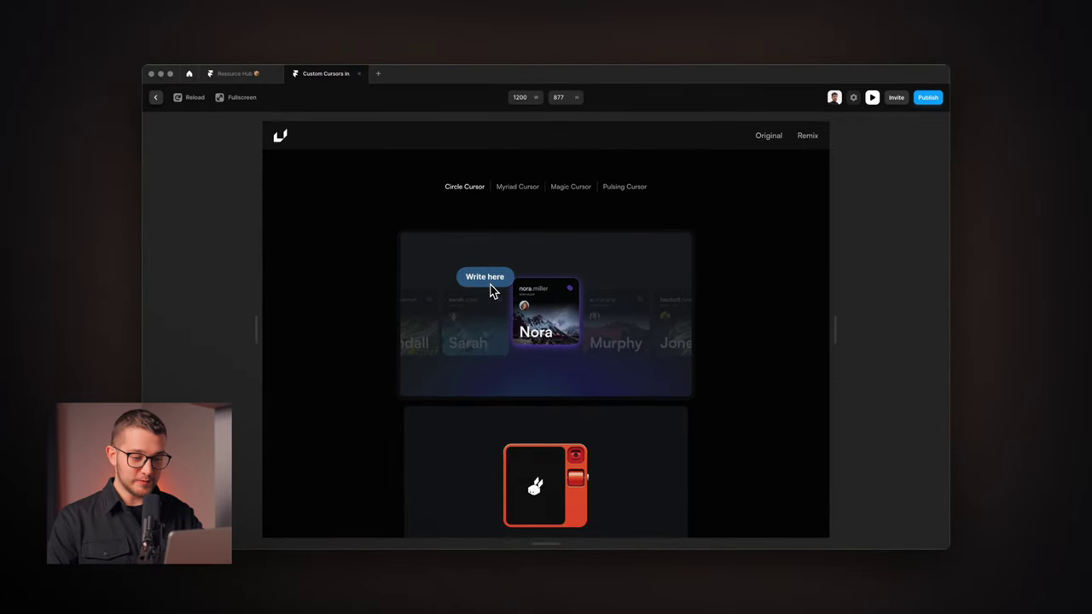
pyautogui.scroll(-2, 464, 336)
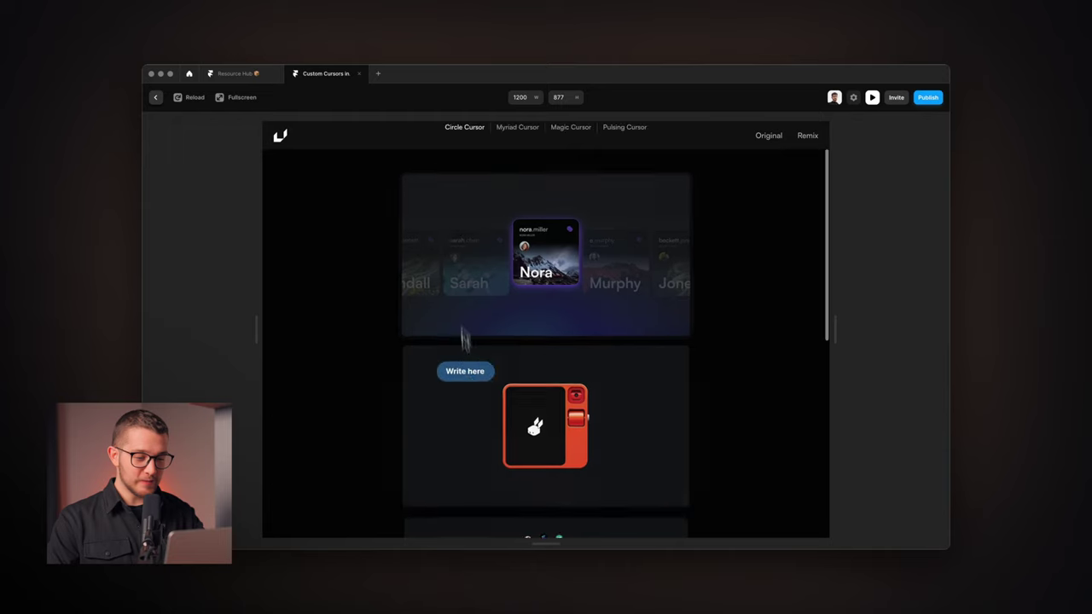
pyautogui.press('Escape')
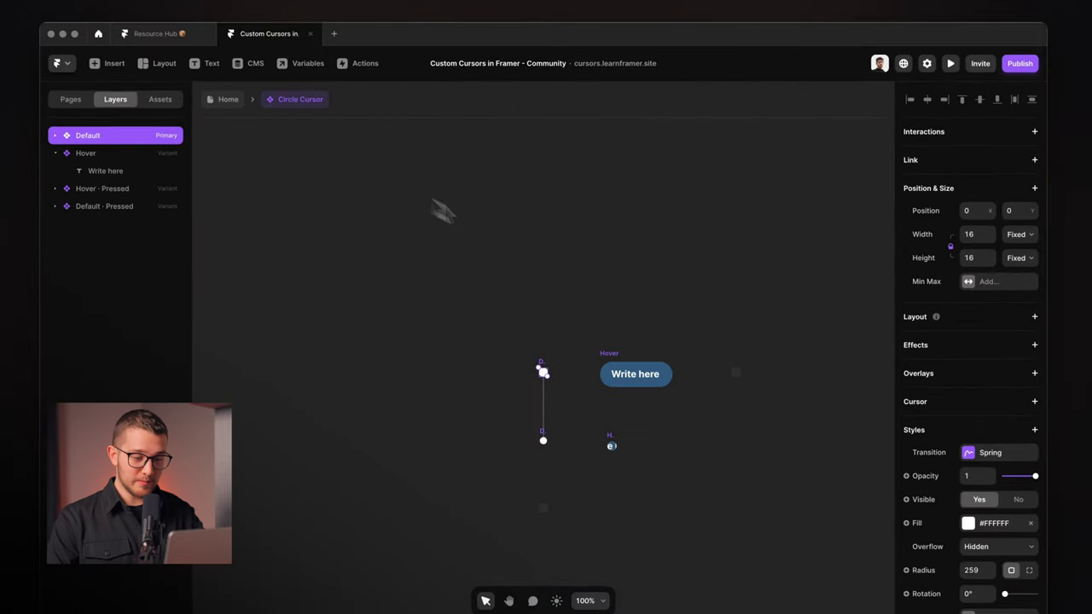
pyautogui.click(618, 369)
pyautogui.scroll(2, 617, 366)
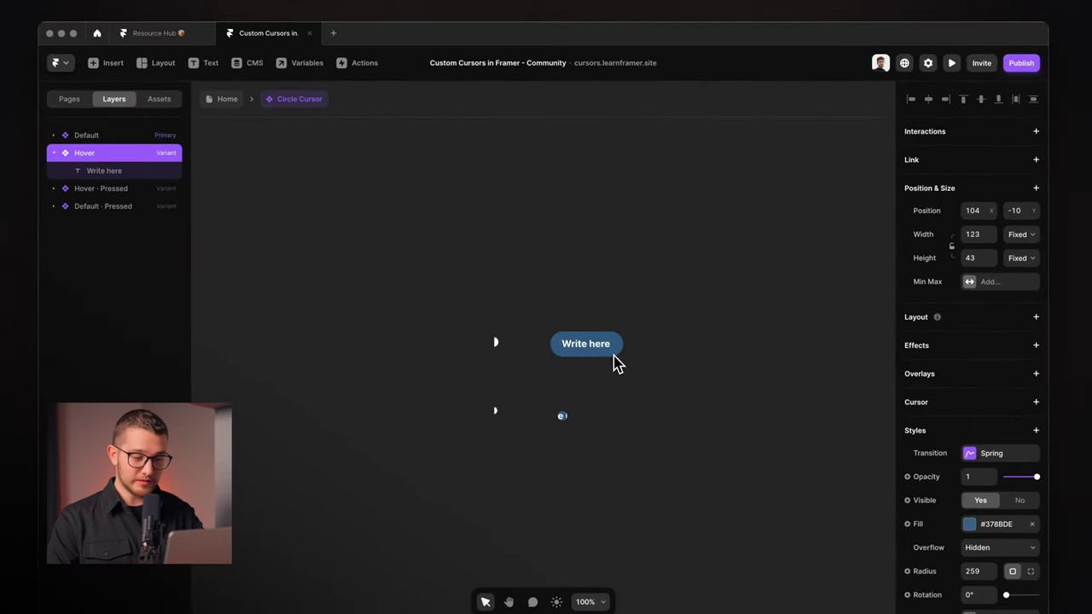
# - Rename Hover to Hover 1 and add a new variant named Hover 2
pyautogui.press('super+r')
pyautogui.write('1')
pyautogui.press('Return')
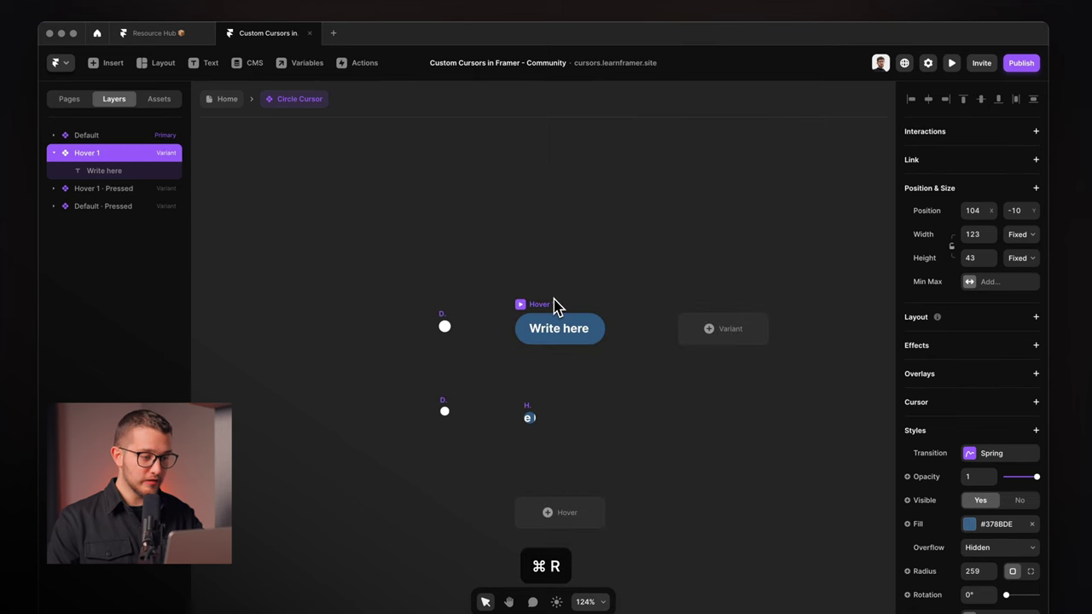
pyautogui.click(712, 329)
pyautogui.press('super+r')
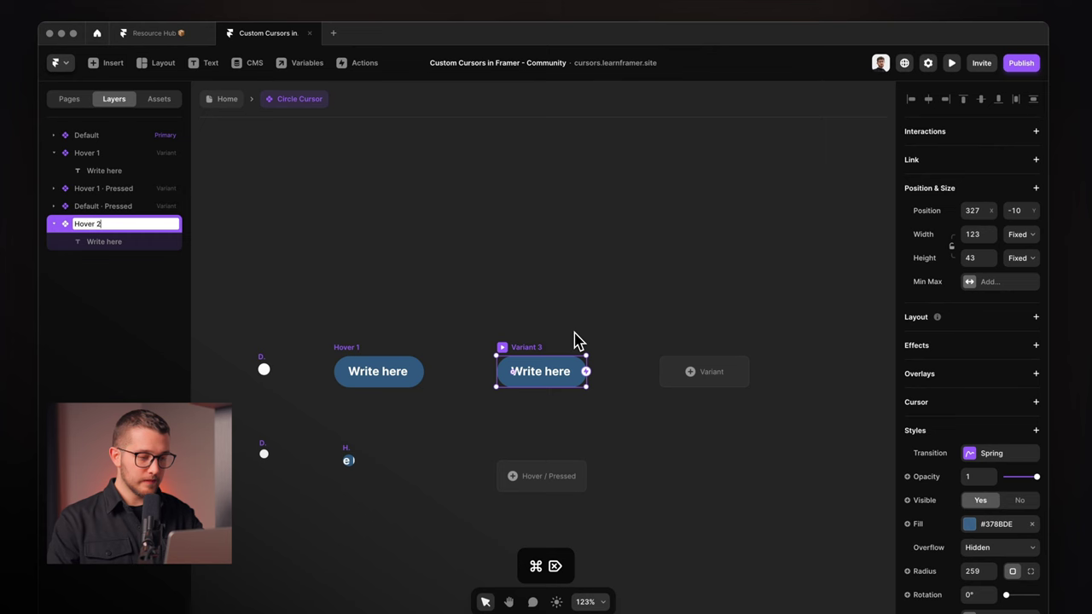
pyautogui.write('Hover 2')
pyautogui.press('Return')
# - Change Hover 2's label to 'New text' and shift its fill colour to magenta
pyautogui.scroll(3, 592, 397)
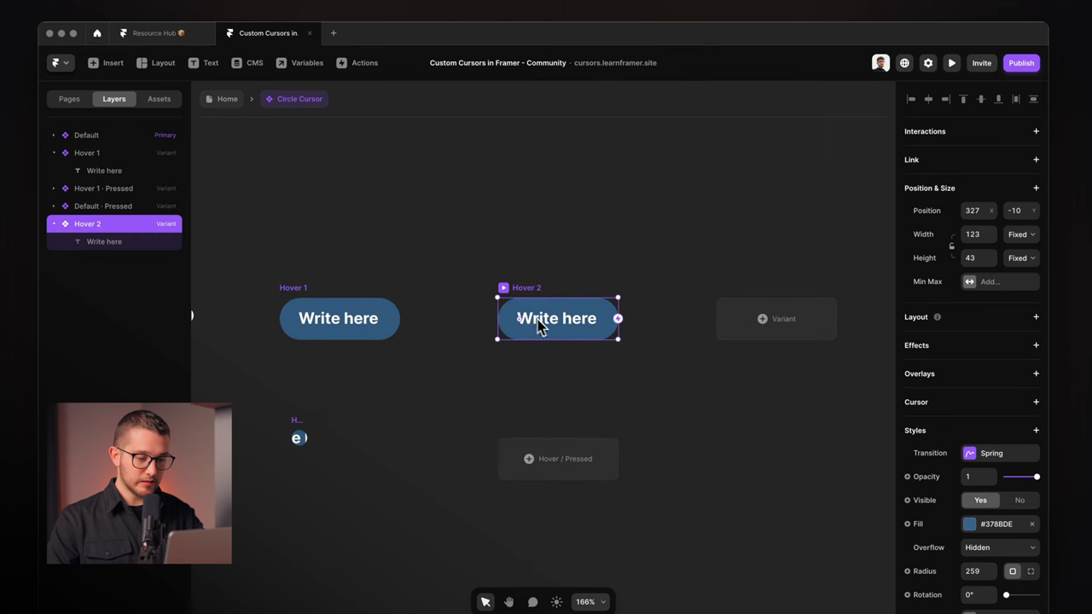
pyautogui.doubleClick(539, 329)
pyautogui.doubleClick(550, 331)
pyautogui.press('super+a')
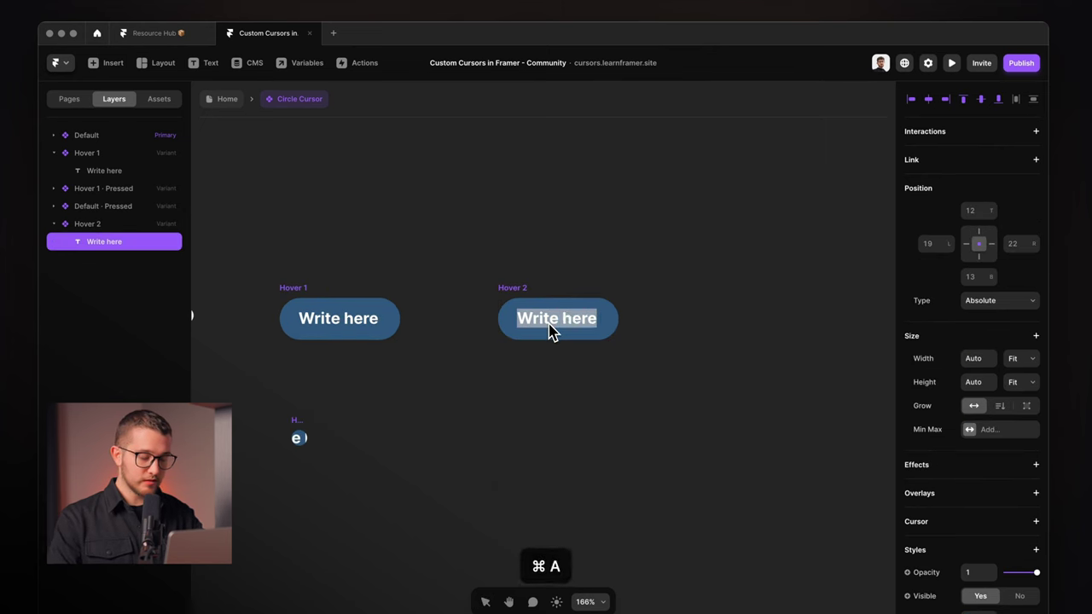
pyautogui.write('New text')
pyautogui.click(519, 297)
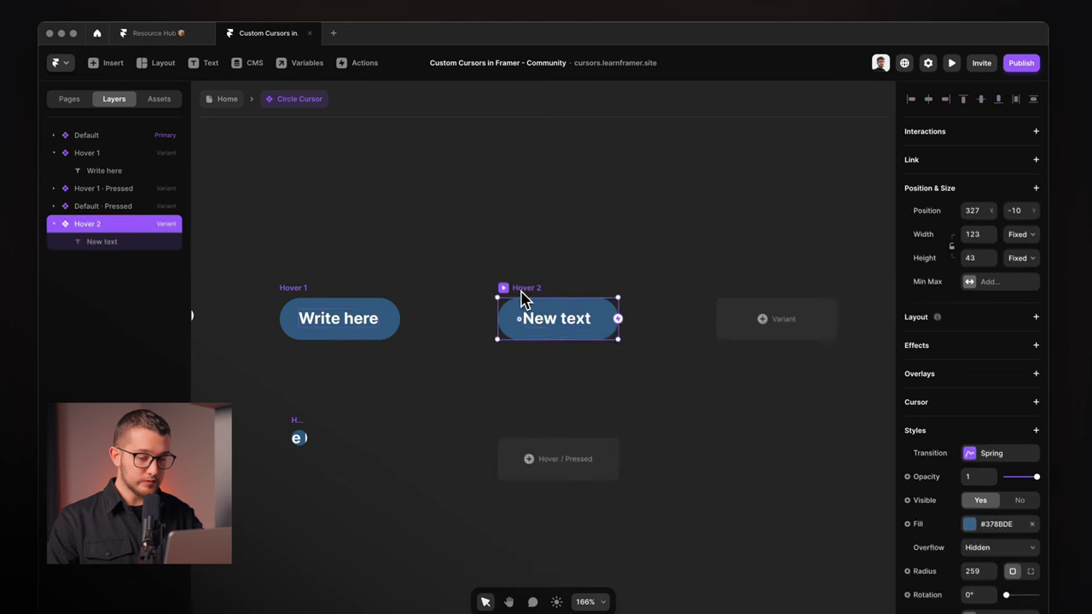
pyautogui.click(972, 524)
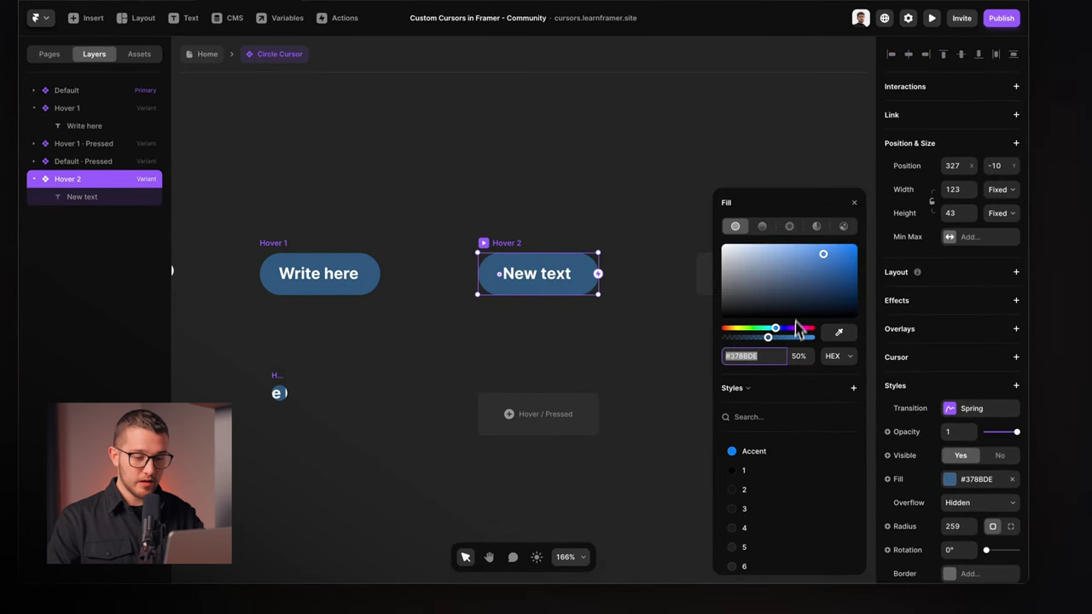
pyautogui.moveTo(795, 328); pyautogui.dragTo(797, 328)
# - Set the second Home card's cursor variant to Hover 2 and preview the site
pyautogui.click(207, 53)
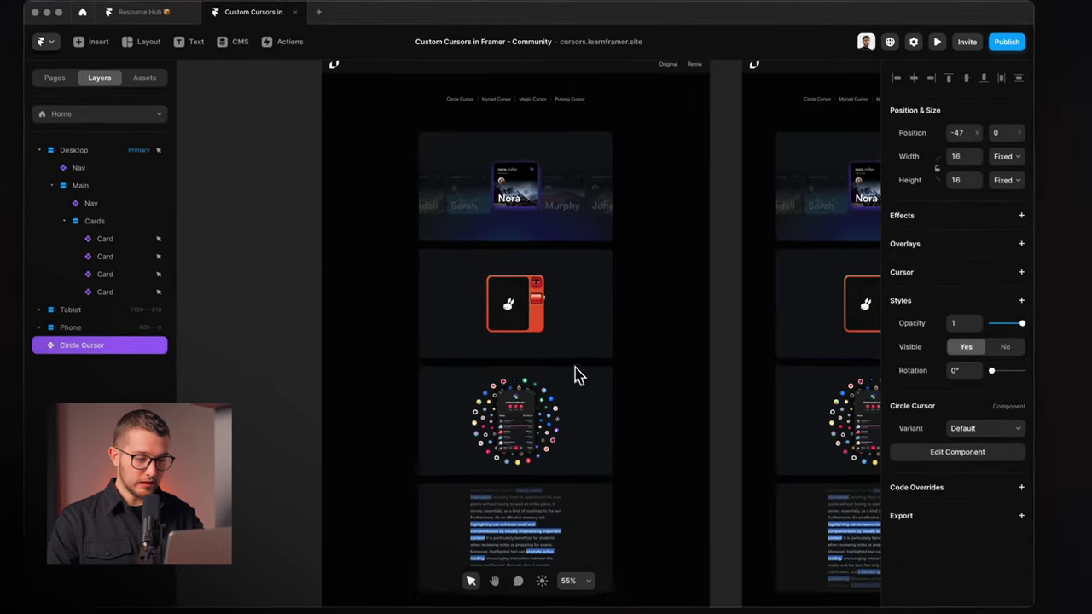
pyautogui.click(538, 333)
pyautogui.scroll(5, 537, 333)
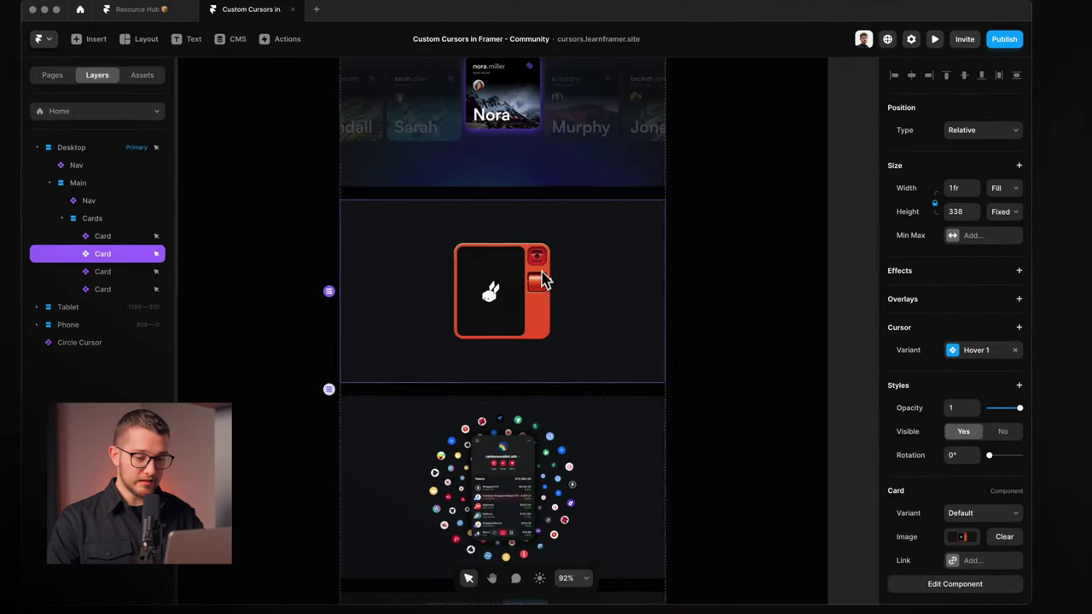
pyautogui.click(965, 361)
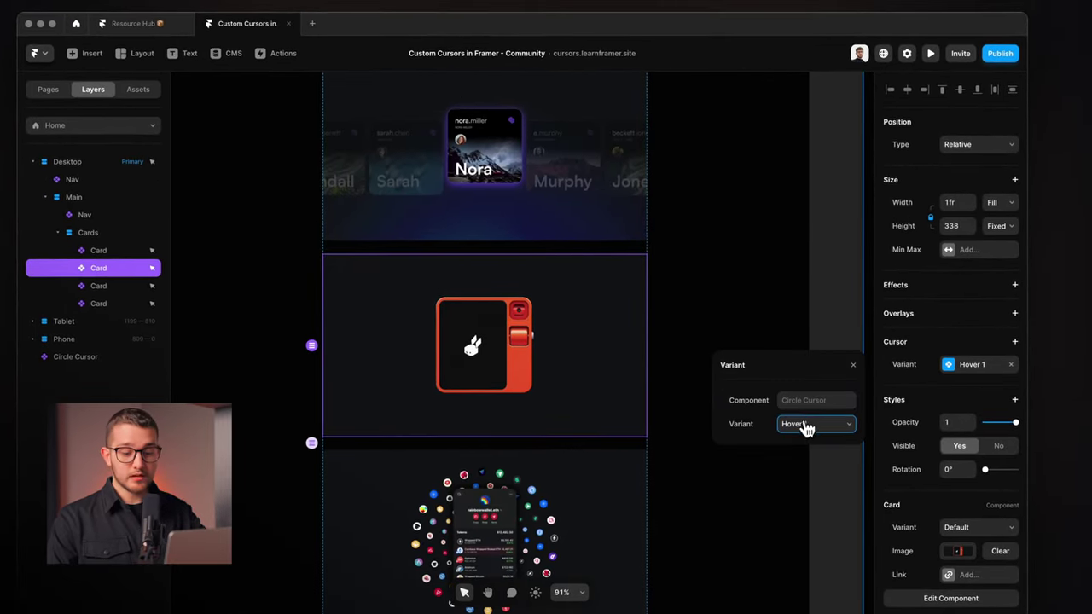
pyautogui.click(807, 422)
pyautogui.click(803, 438)
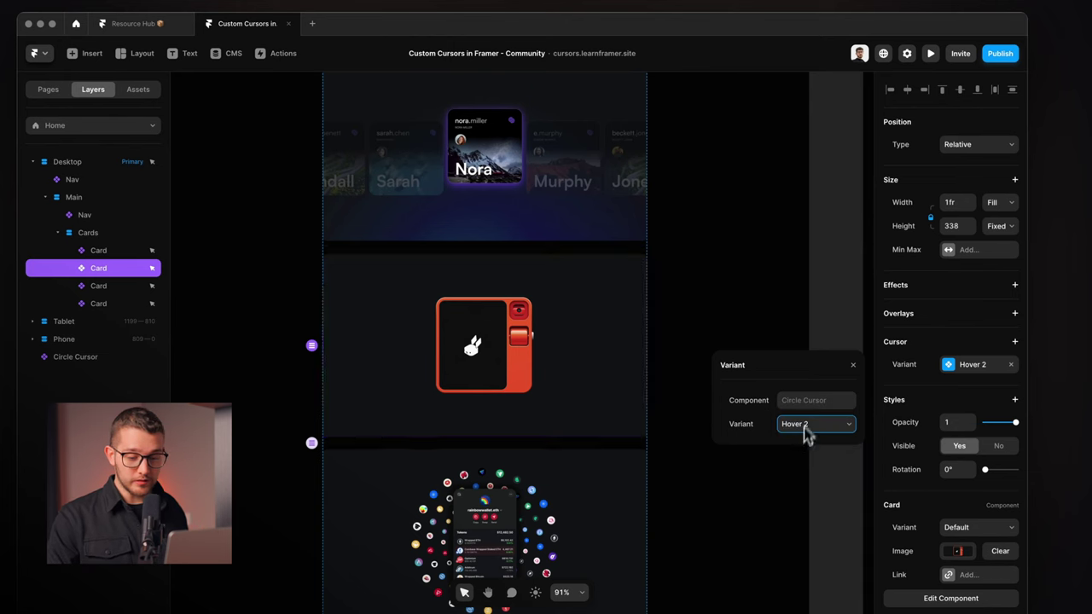
pyautogui.click(931, 52)
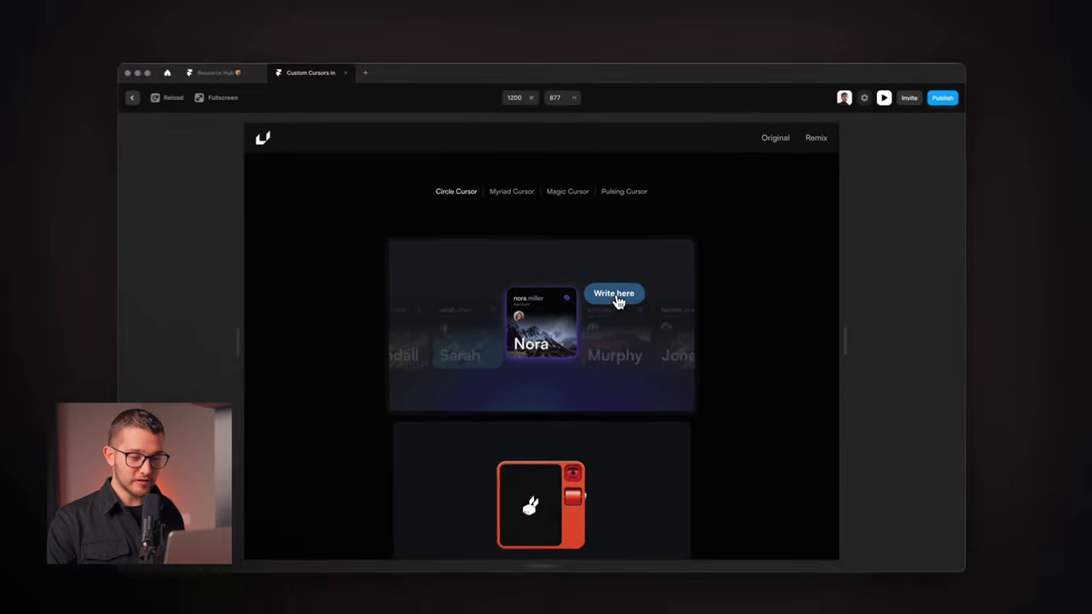
# - Scroll the preview to see the magenta New text cursor over the second card, then close it
pyautogui.scroll(-1, 619, 298)
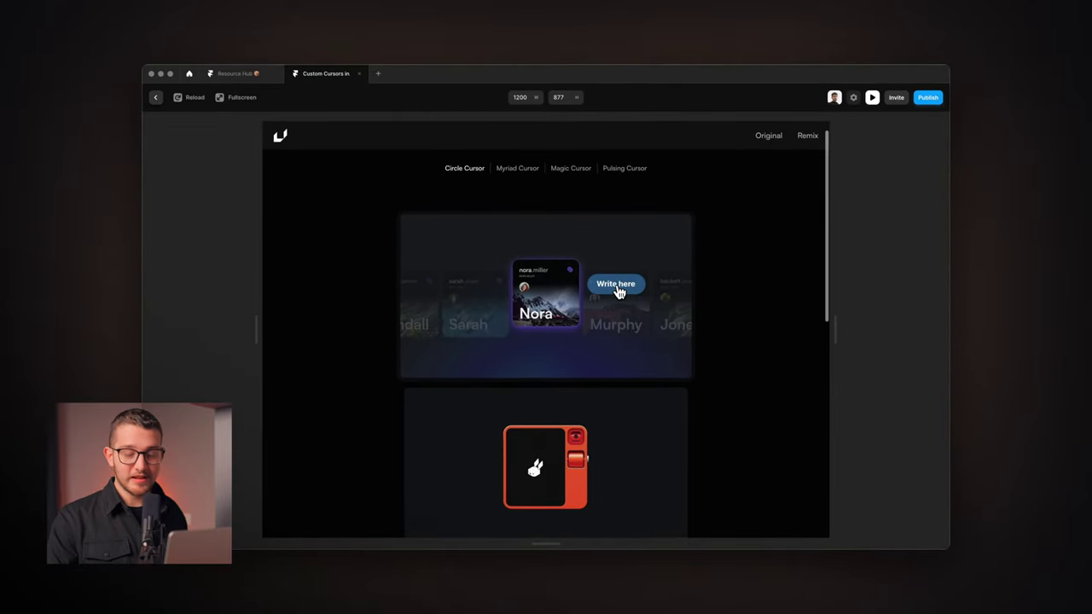
pyautogui.scroll(-2, 621, 291)
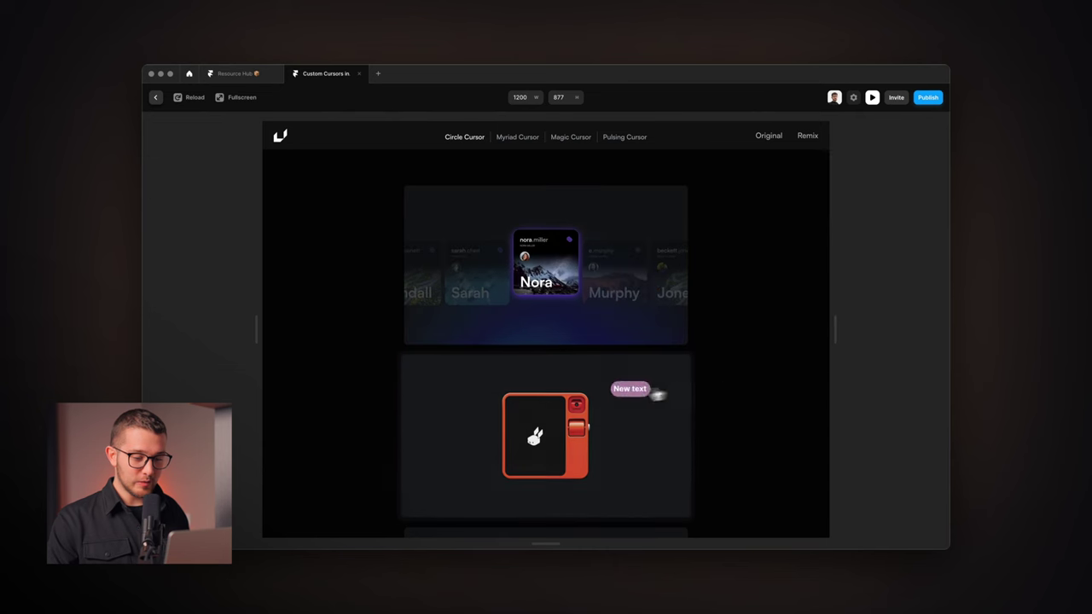
pyautogui.scroll(-2, 632, 393)
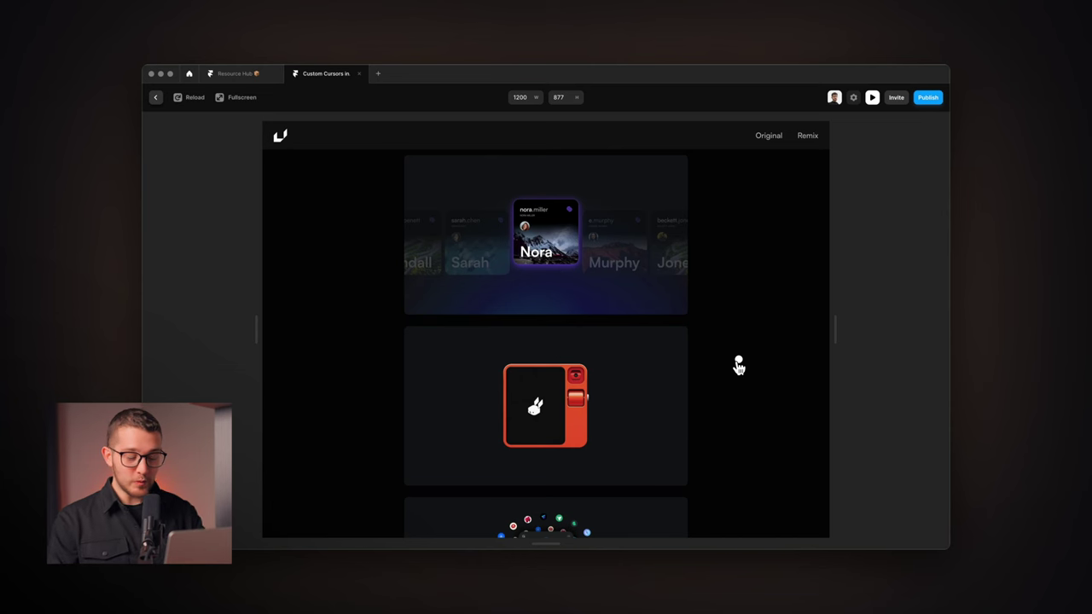
pyautogui.press('Escape')
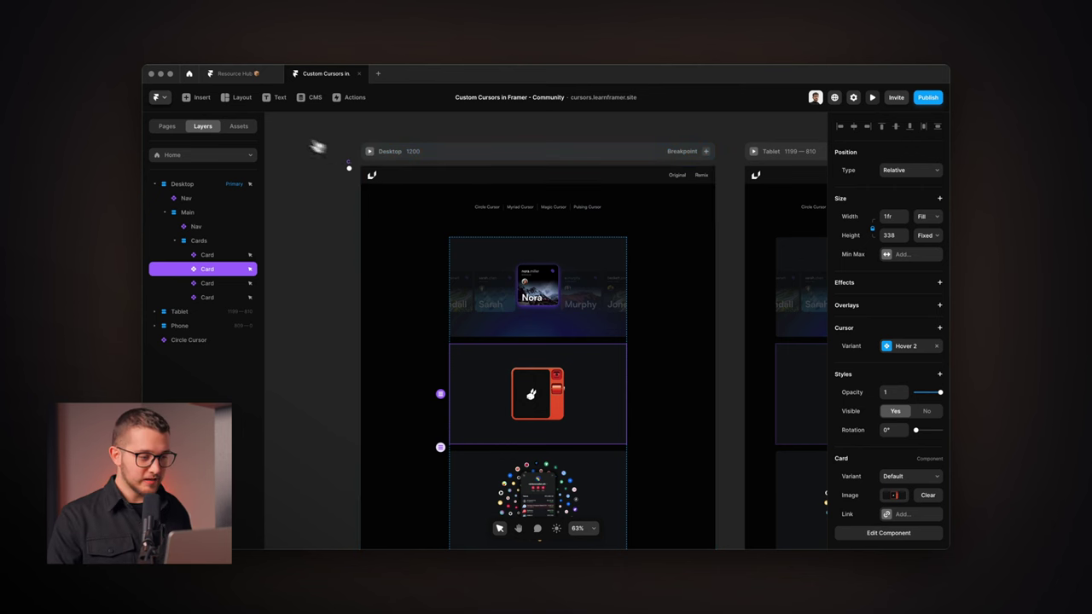
# - Switch to the /myriad page and open the Myriad Cursor component for editing
pyautogui.click(192, 154)
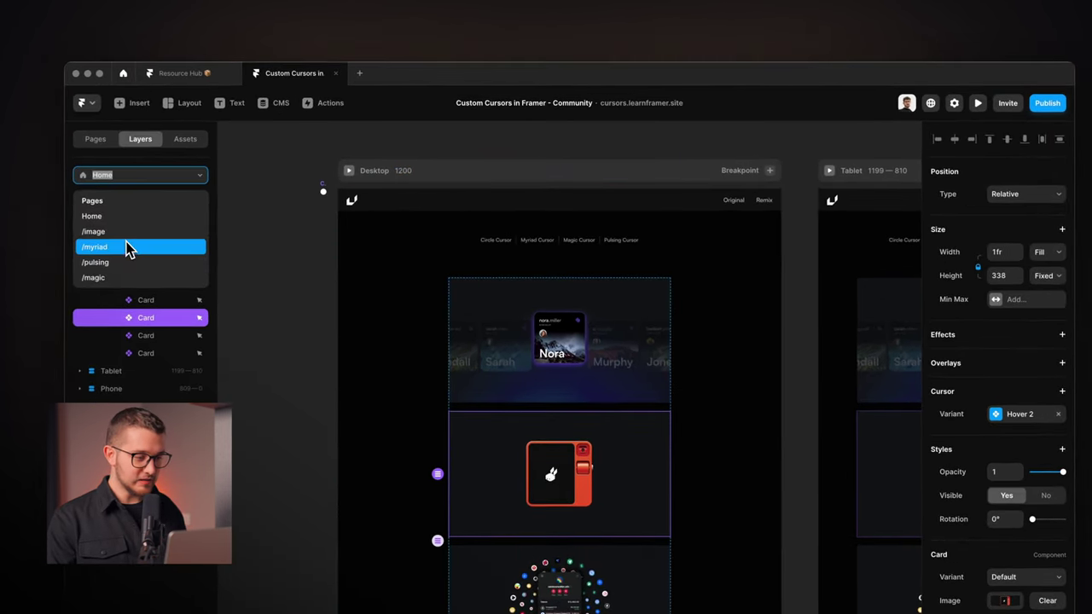
pyautogui.click(126, 247)
pyautogui.hotkey('shift', '2')
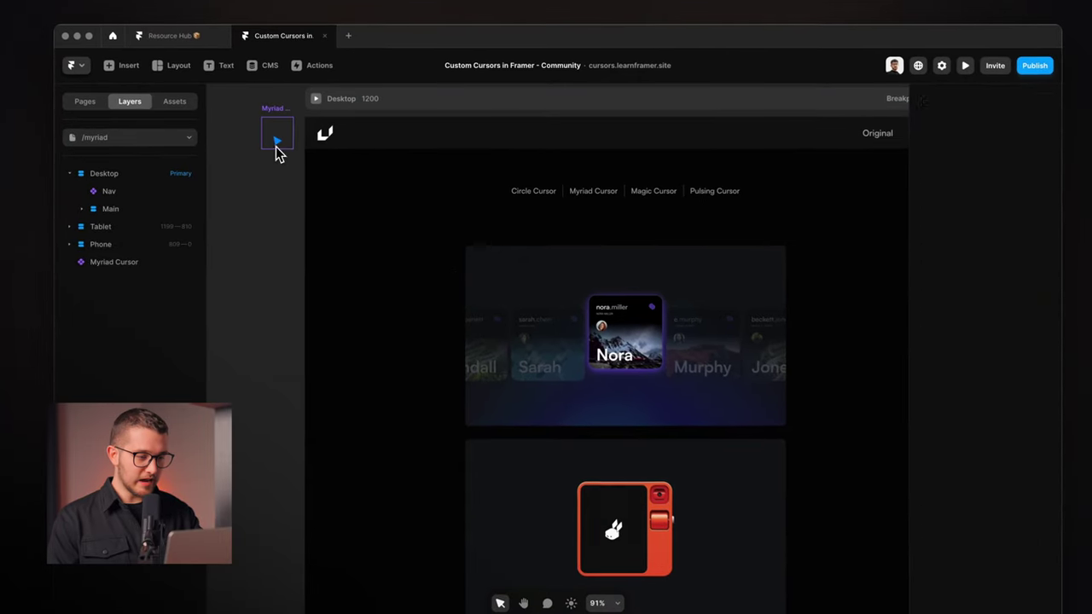
pyautogui.click(319, 156)
pyautogui.scroll(4, 265, 170)
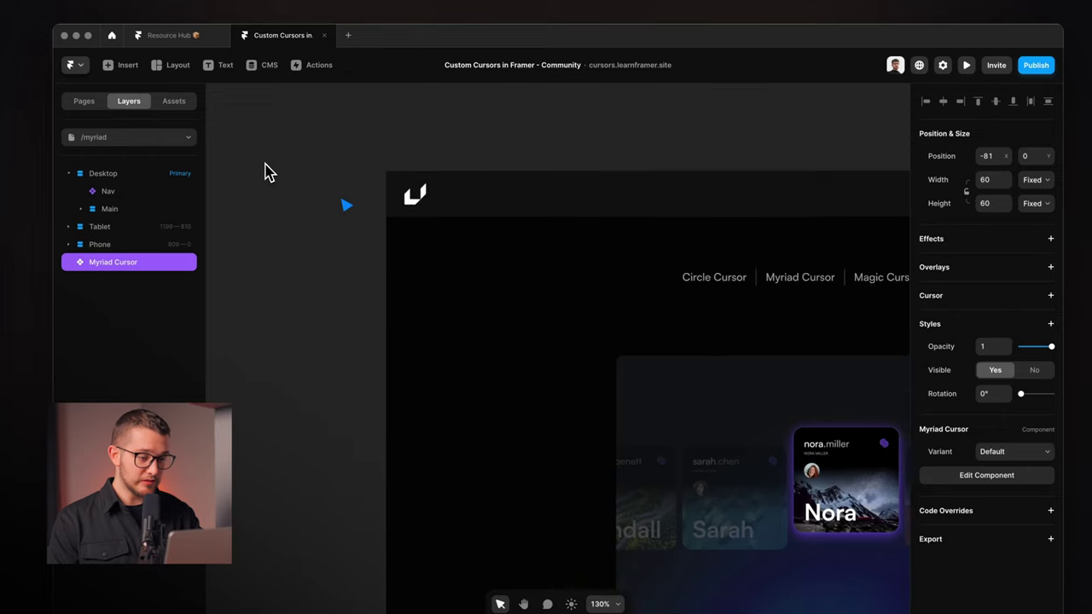
pyautogui.doubleClick(339, 210)
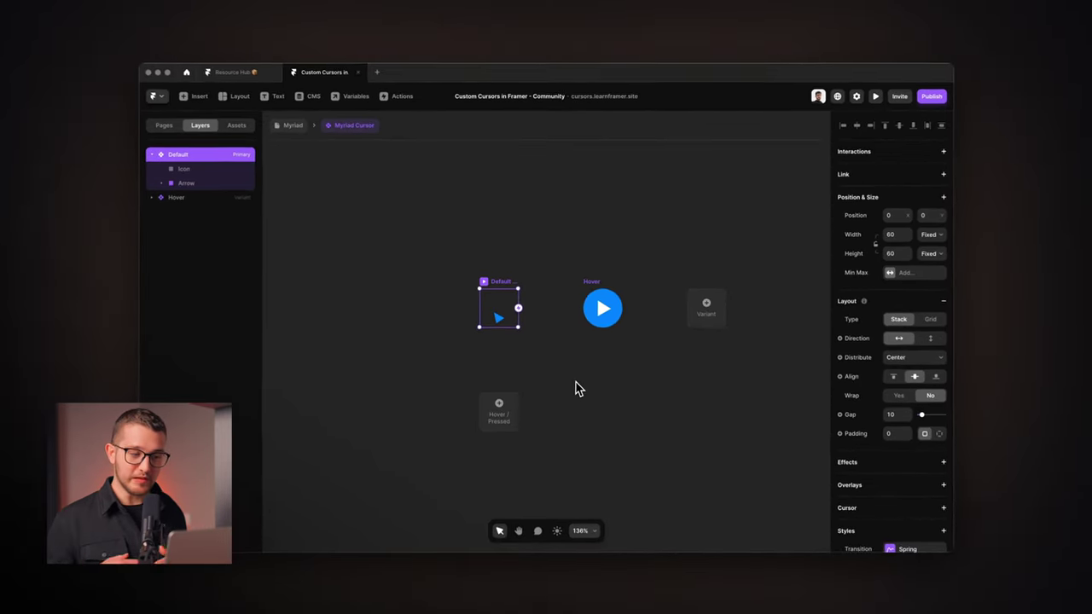
# - Bring the Default variant's white arrow back to full opacity
pyautogui.scroll(5, 546, 333)
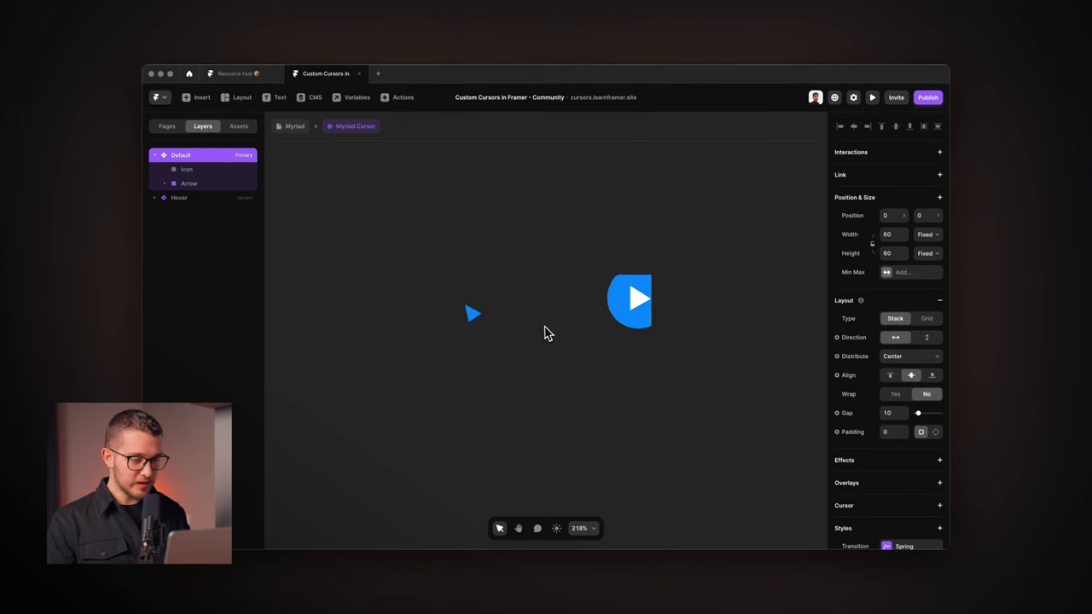
pyautogui.hscroll(-2, 424, 332)
pyautogui.click(494, 322)
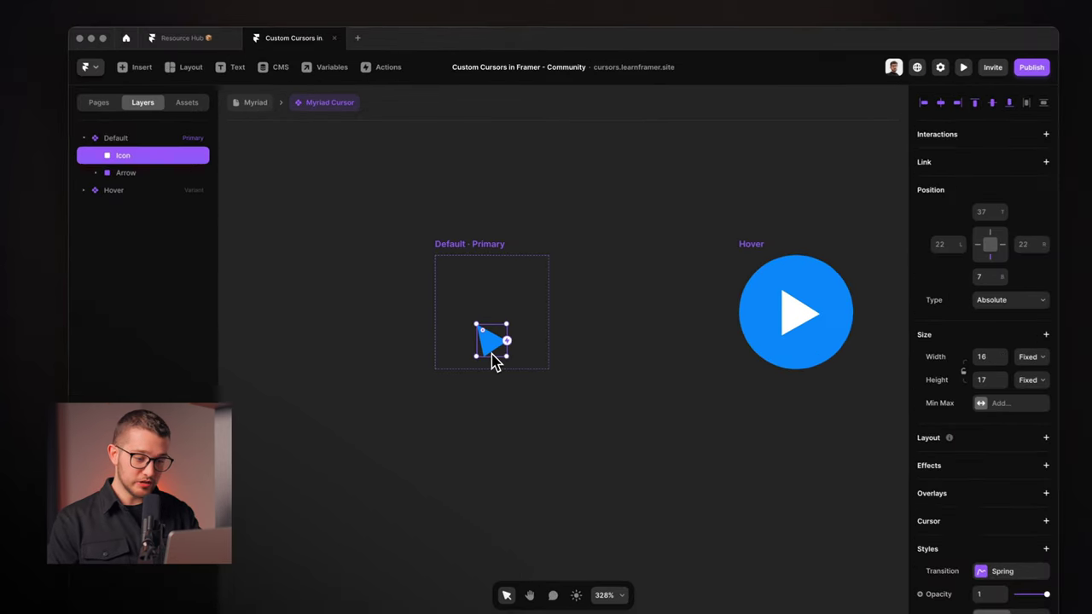
pyautogui.scroll(3, 492, 338)
pyautogui.scroll(-1, 494, 363)
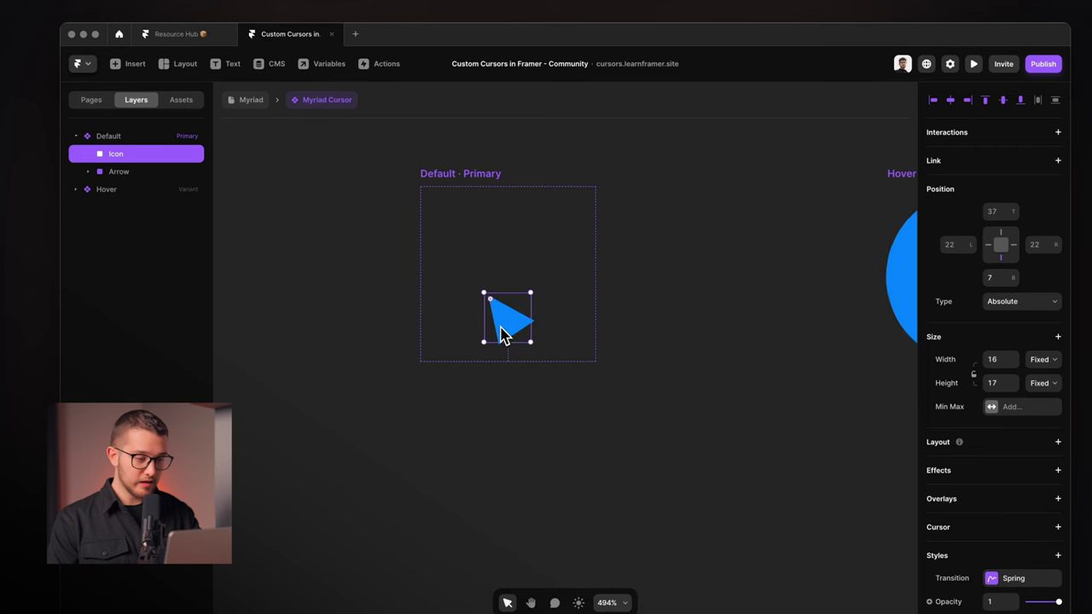
pyautogui.click(110, 172)
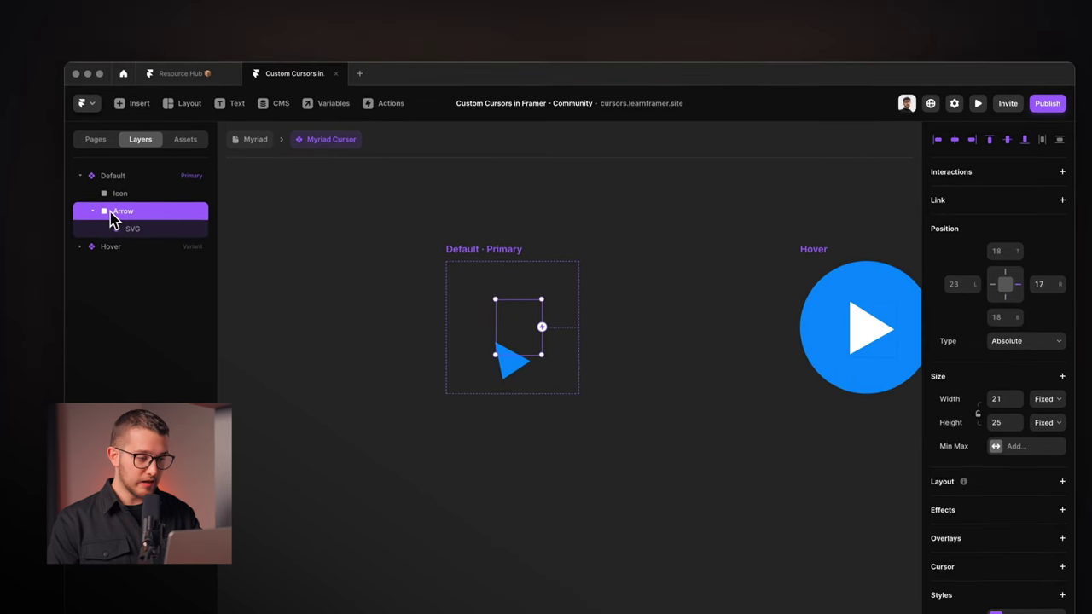
pyautogui.click(150, 232)
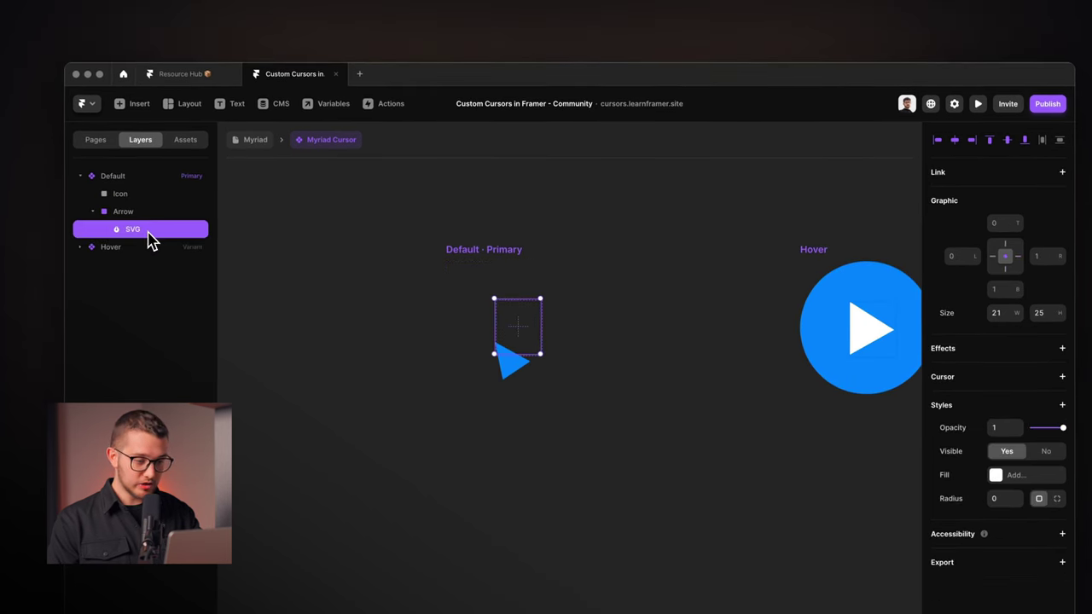
pyautogui.click(143, 212)
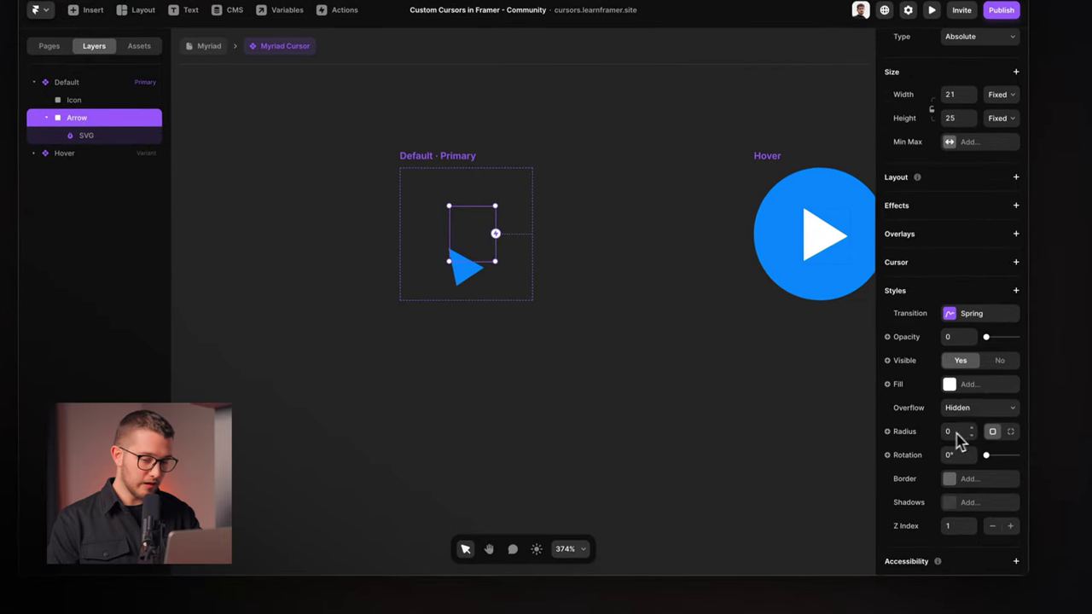
pyautogui.scroll(-5, 1020, 448)
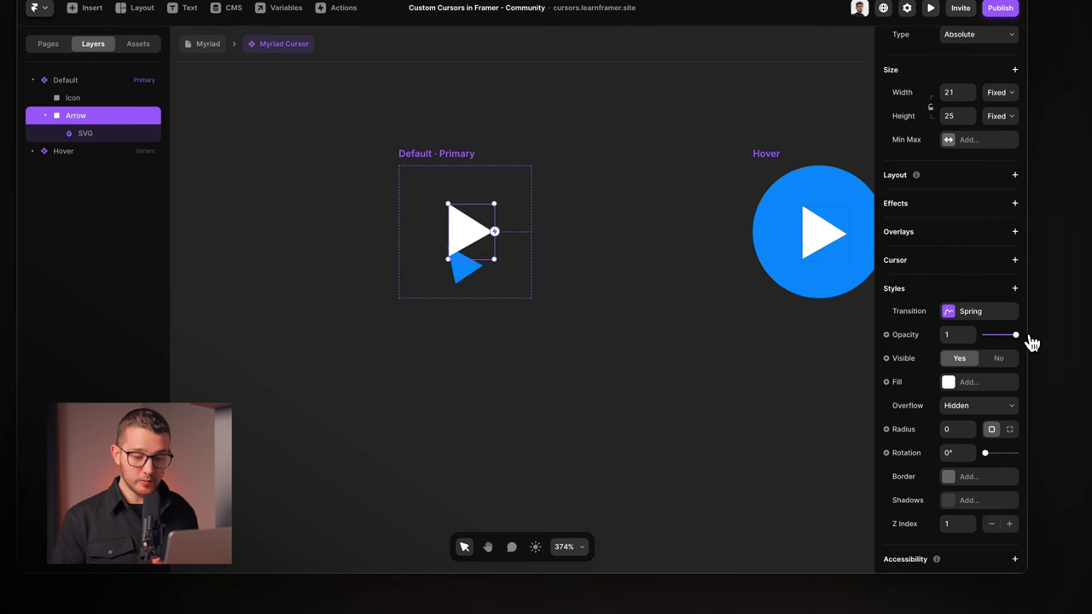
pyautogui.moveTo(994, 337); pyautogui.dragTo(926, 351)
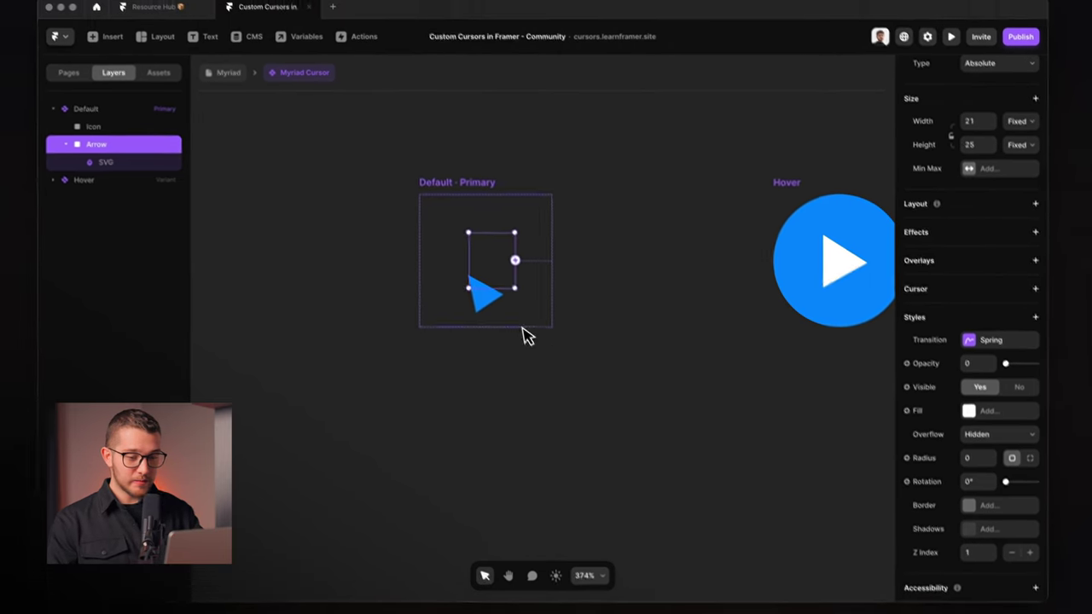
# - Shrink the Hover variant's rotated icon to about 33 × 35, then undo the Hover variant edits
pyautogui.hscroll(5, 507, 304)
pyautogui.click(490, 165)
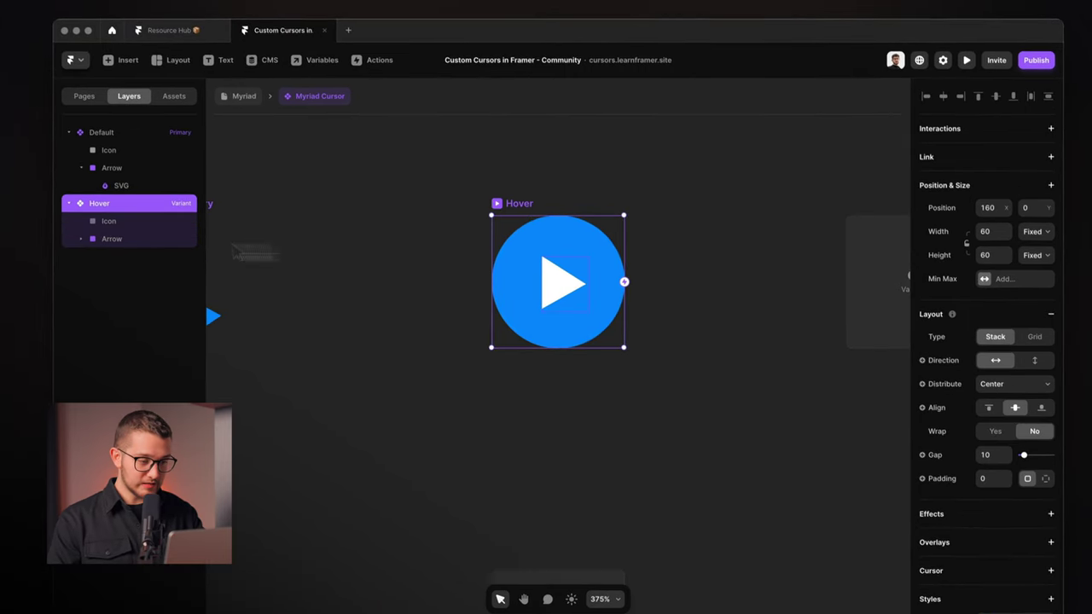
pyautogui.click(139, 236)
pyautogui.click(139, 218)
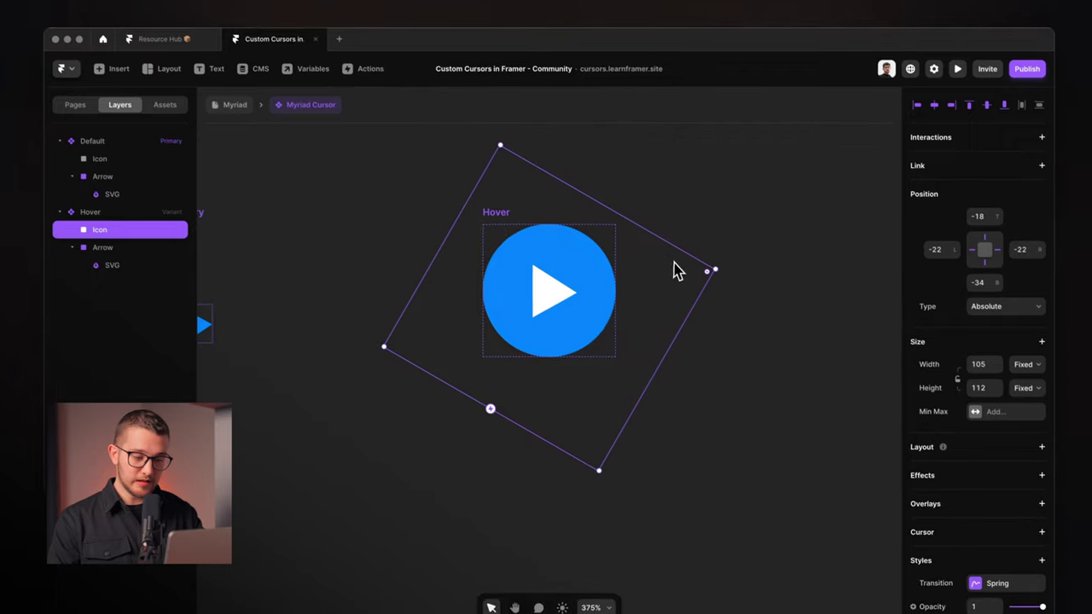
pyautogui.press('alt')
pyautogui.moveTo(713, 266); pyautogui.dragTo(608, 291)
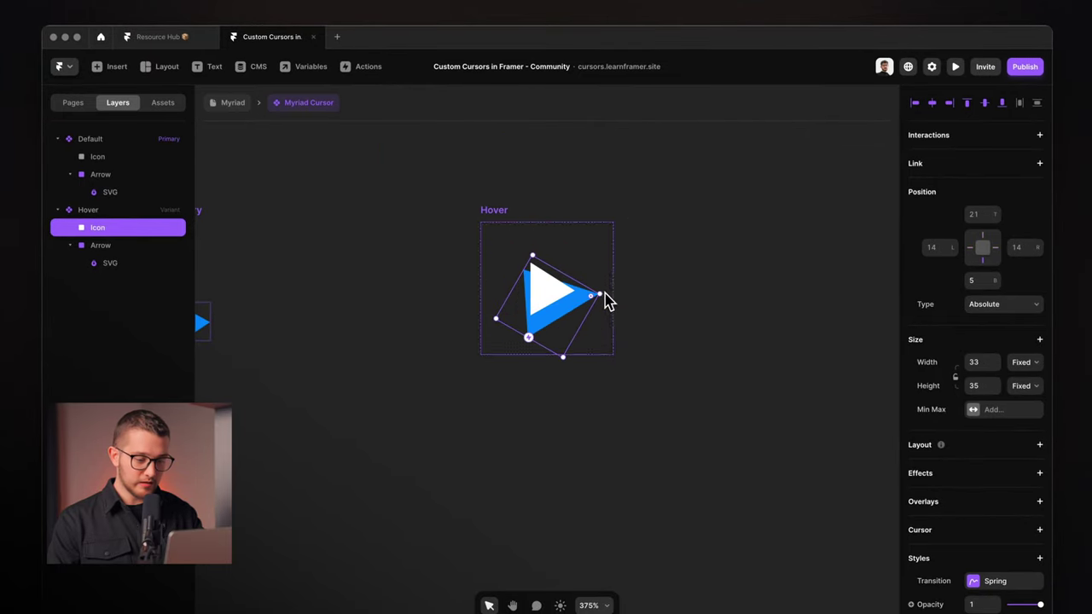
pyautogui.hotkey('ctrl', 'z')
pyautogui.hotkey('ctrl', 'z')
pyautogui.hotkey('ctrl', 'z')
pyautogui.hotkey('ctrl', 'z')
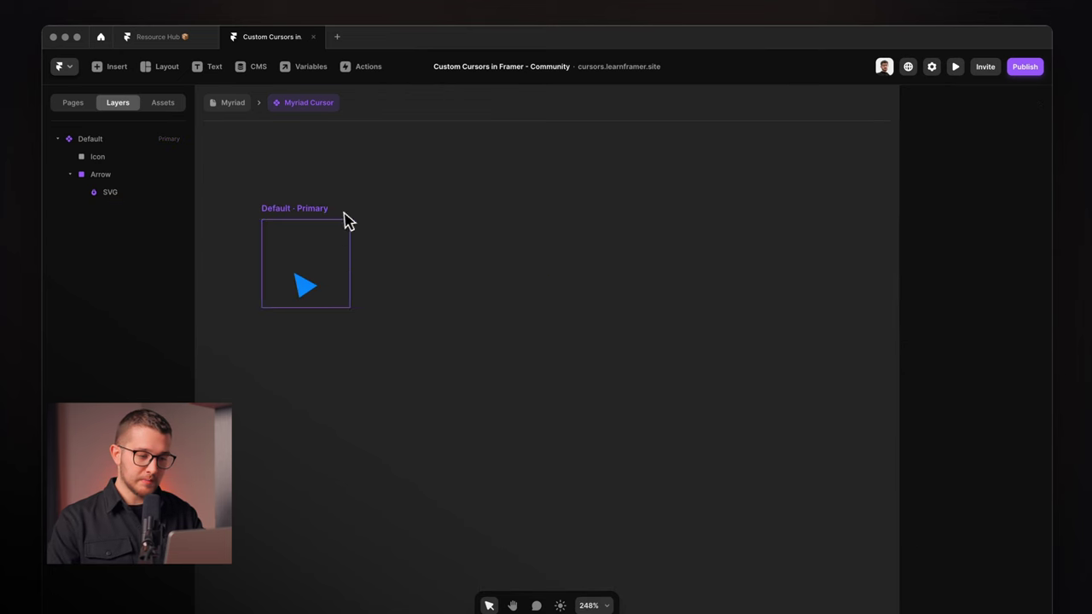
# - Add a new variant from Default and name it Hover
pyautogui.click(348, 220)
pyautogui.click(553, 261)
pyautogui.press('super+r')
pyautogui.write('Hov')
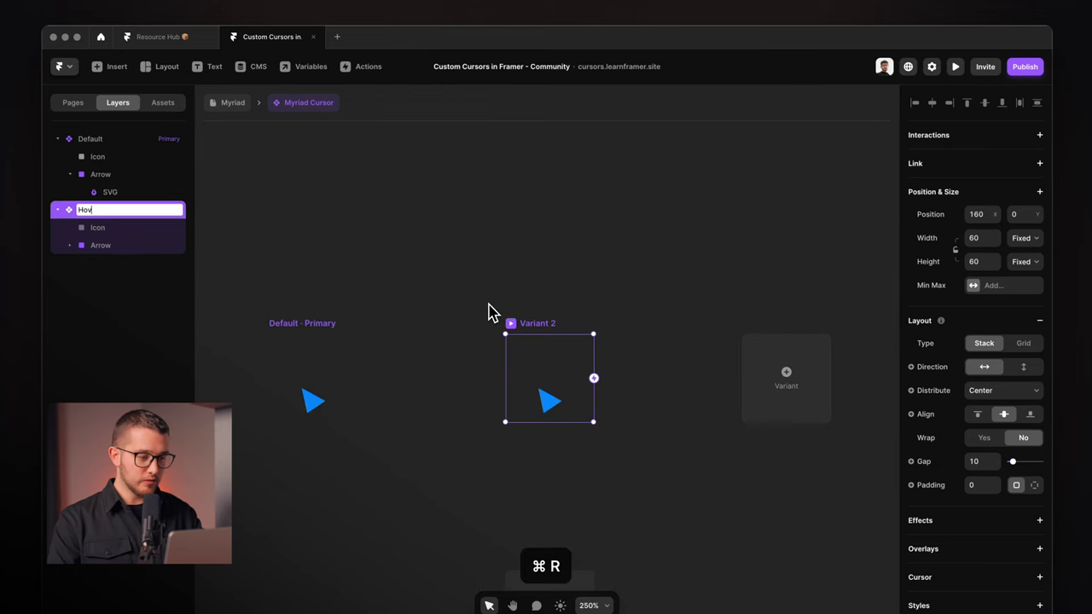
pyautogui.write('er')
pyautogui.press('Return')
# - Rotate the Hover variant's icon and enlarge it to about 104 × 111 as a play button
pyautogui.click(102, 228)
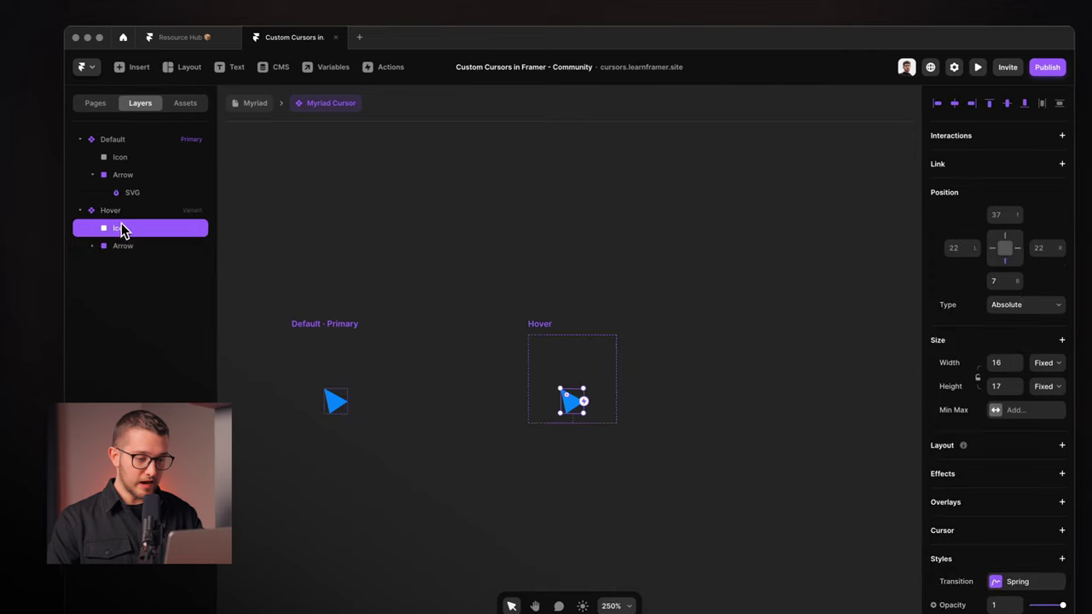
pyautogui.moveTo(594, 397)
pyautogui.mouseDown()
pyautogui.moveTo(586, 379)
pyautogui.moveTo(598, 391)
pyautogui.mouseUp()
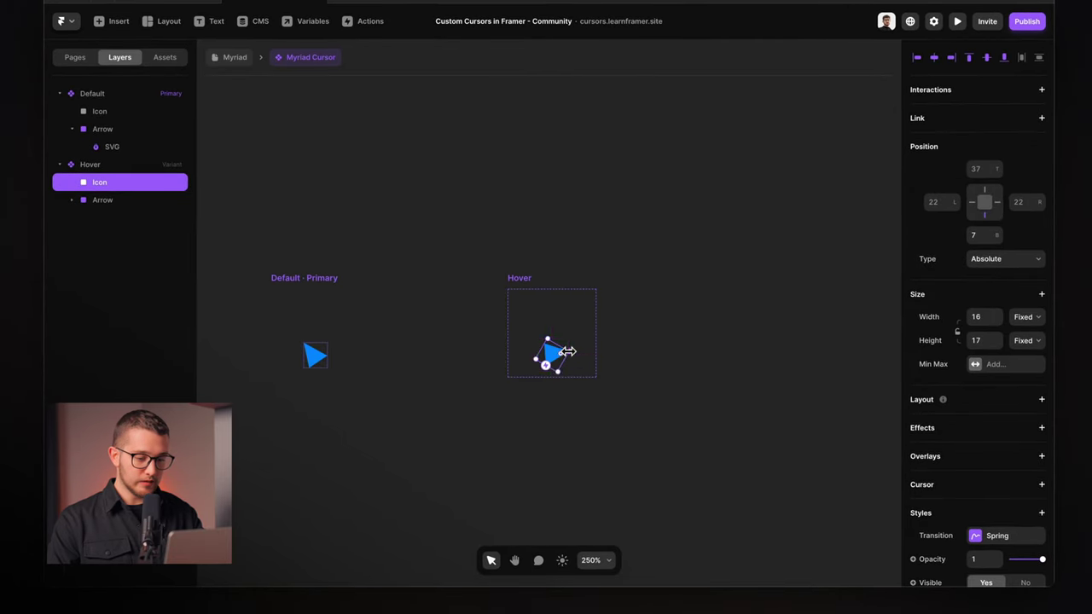
pyautogui.moveTo(567, 351); pyautogui.dragTo(654, 359)
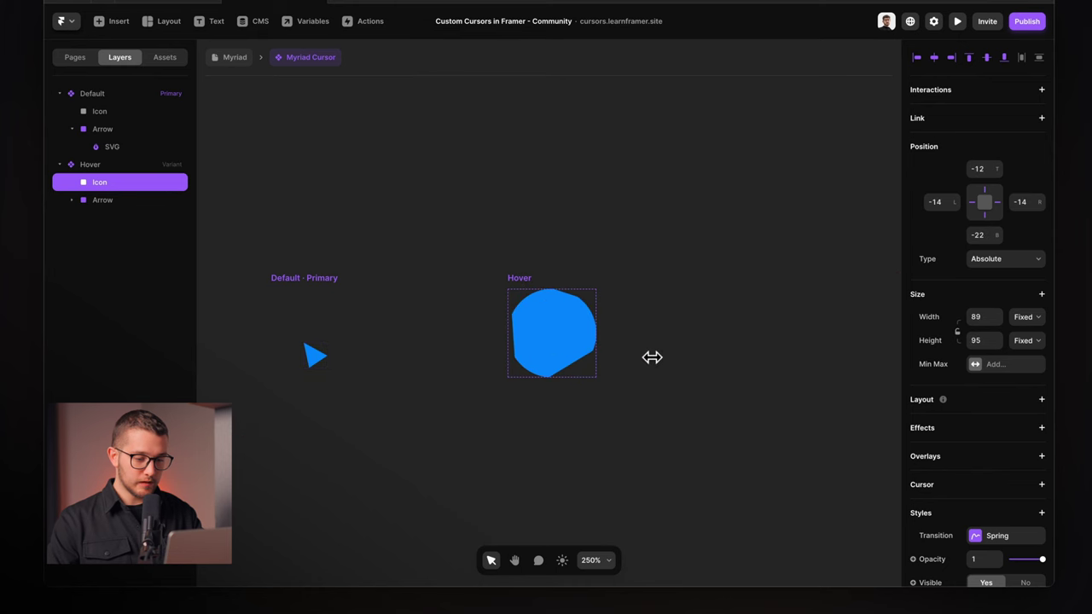
pyautogui.moveTo(645, 322); pyautogui.dragTo(668, 317)
pyautogui.press('alt')
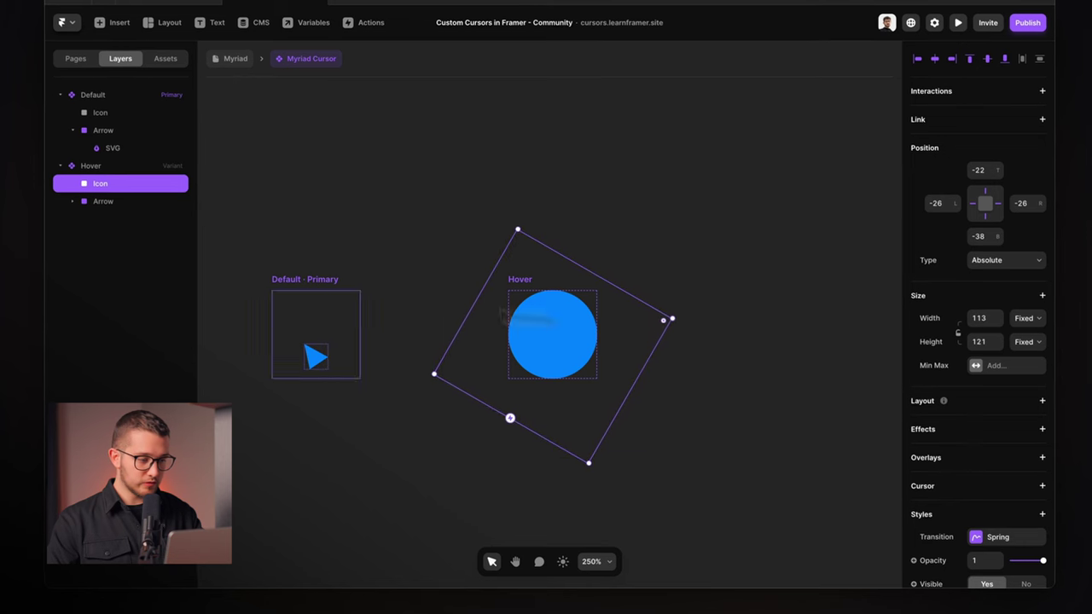
pyautogui.click(107, 200)
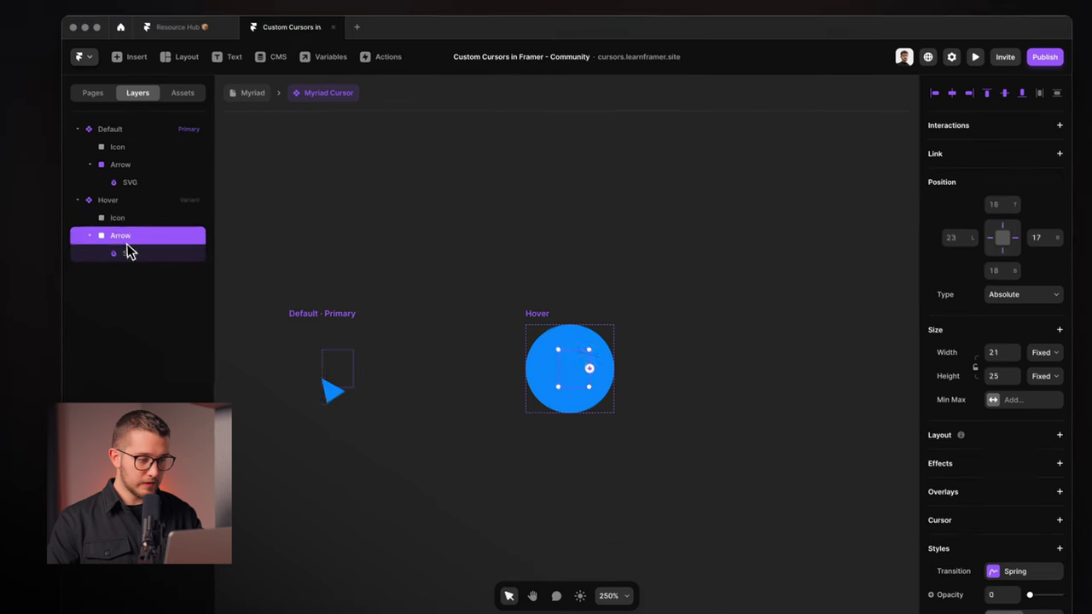
pyautogui.scroll(-3, 1044, 540)
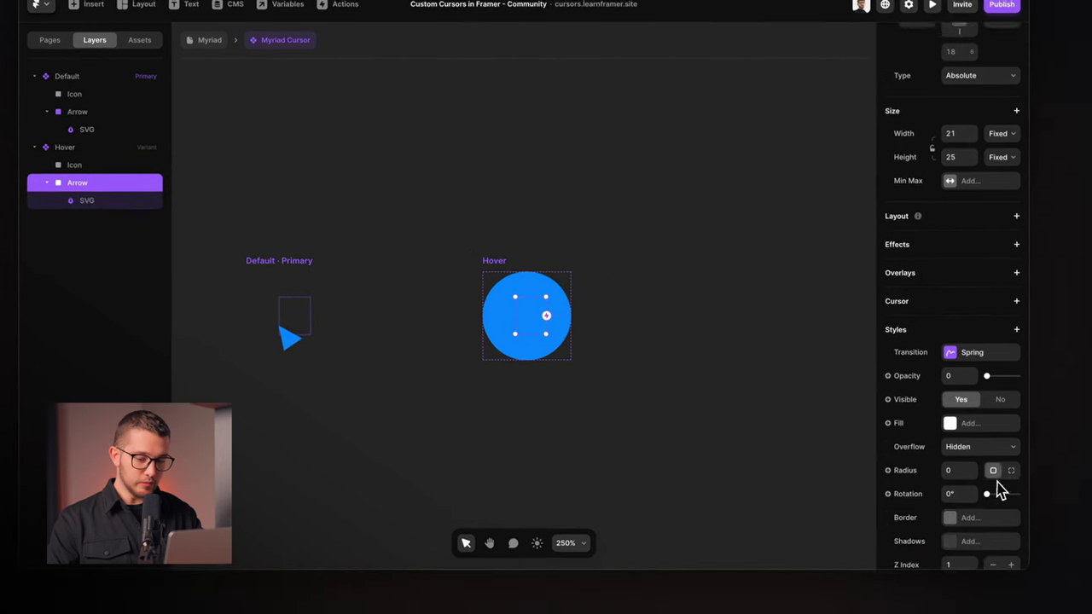
pyautogui.click(726, 288)
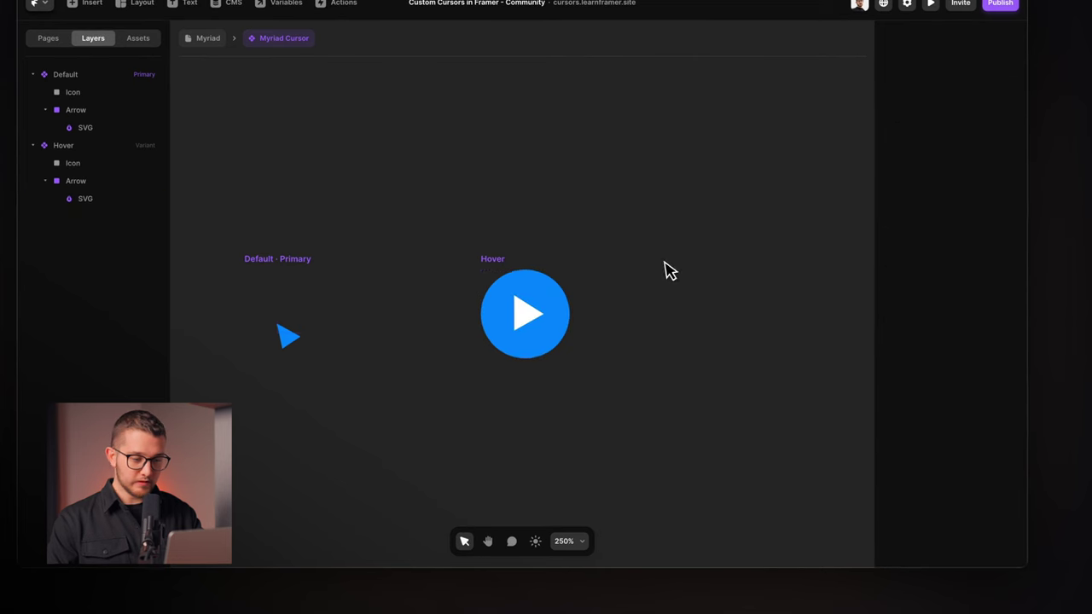
pyautogui.scroll(-3, 565, 266)
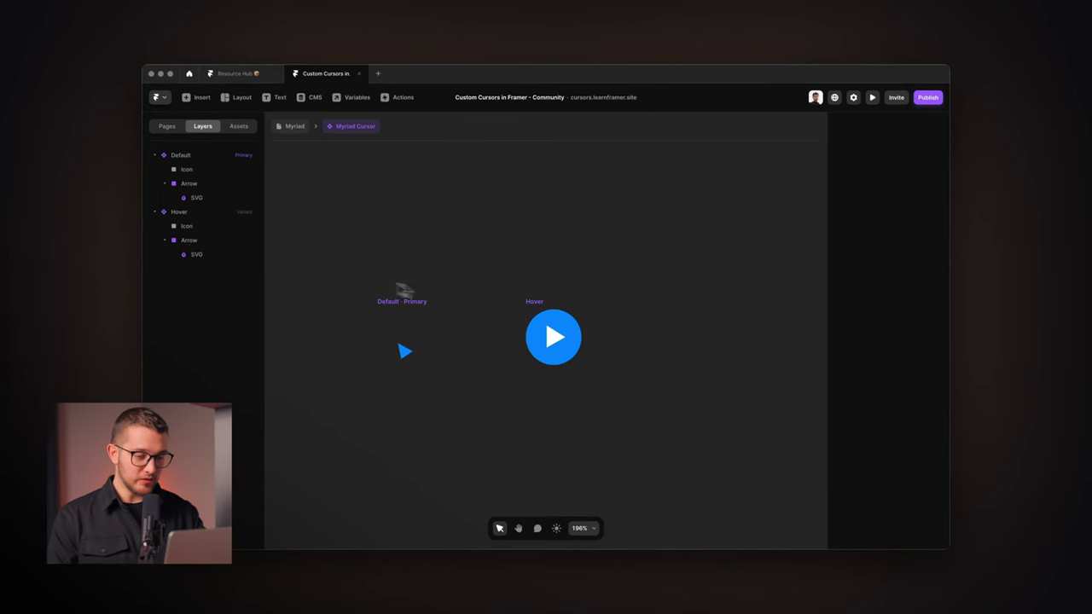
# - Link the Default variant to Hover with a Tap interaction
pyautogui.click(398, 306)
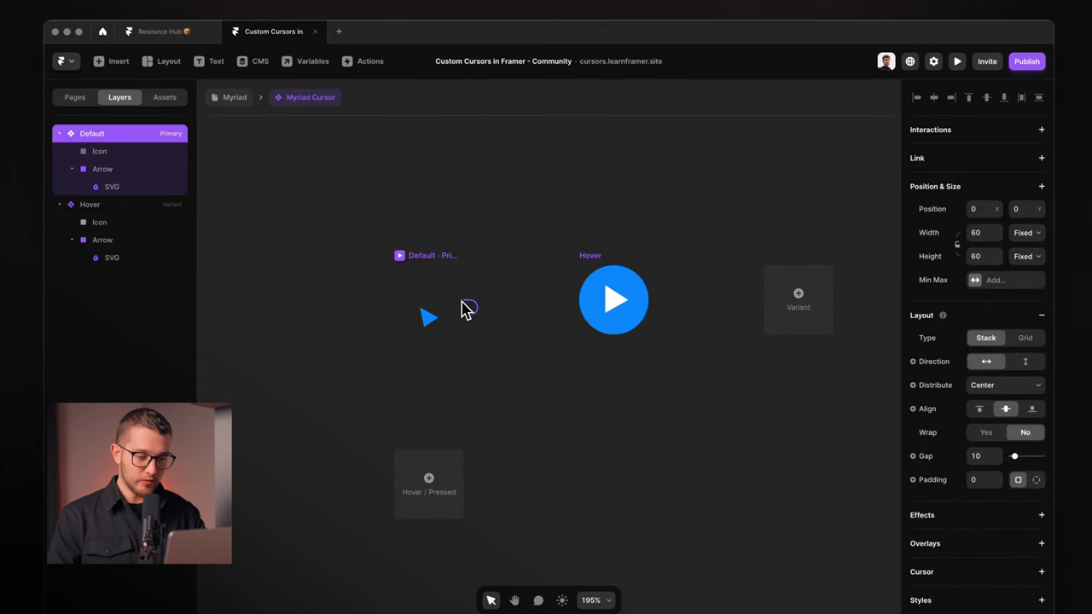
pyautogui.moveTo(468, 309); pyautogui.dragTo(620, 314)
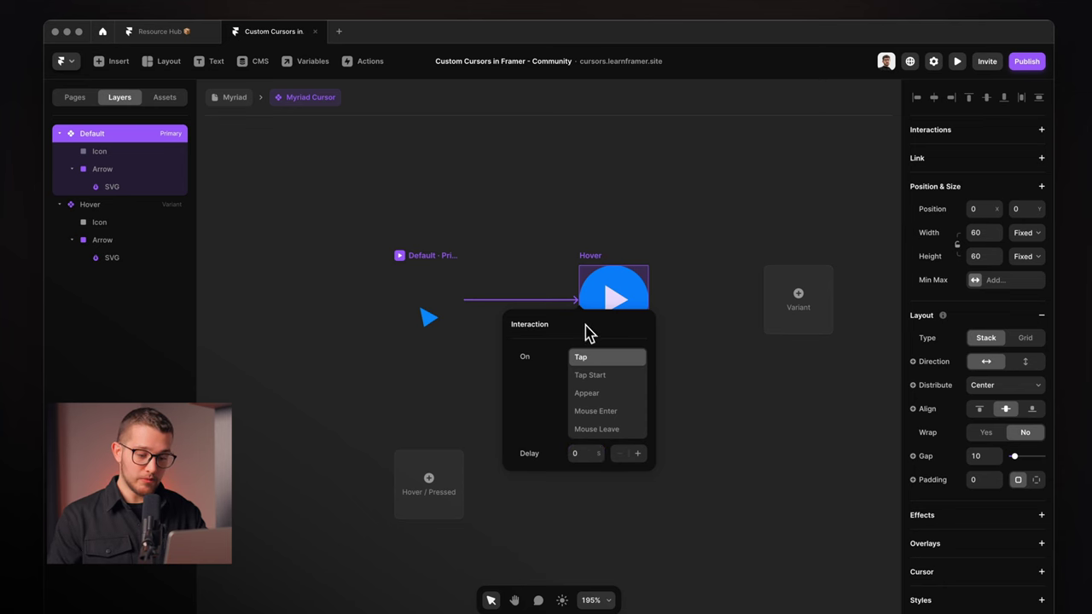
pyautogui.click(584, 357)
# - Preview the cursor, then close the preview and return to the /myriad page
pyautogui.press('super+p')
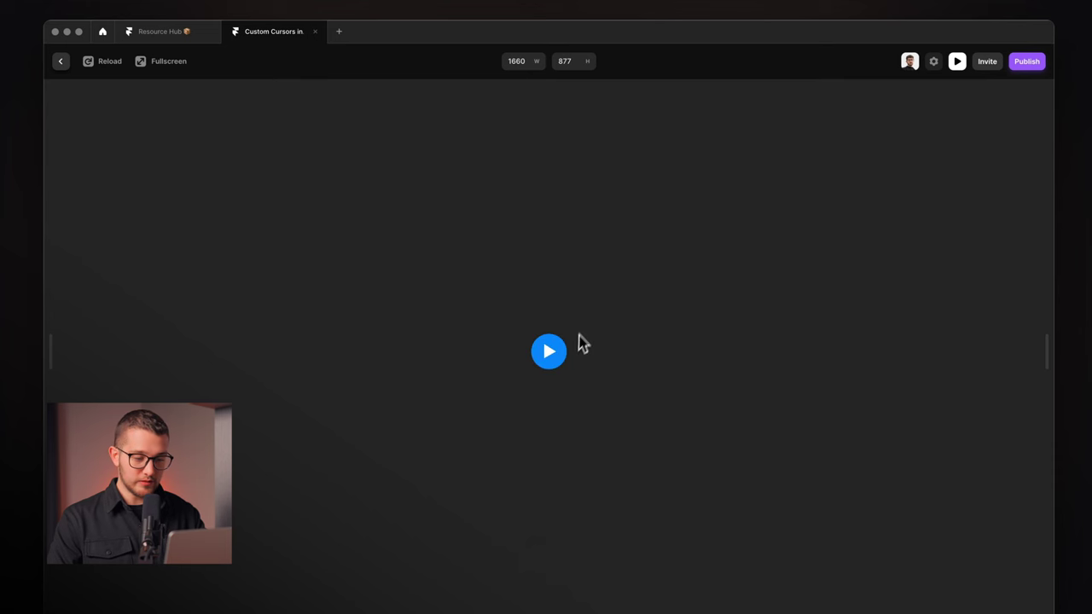
pyautogui.press('super+r')
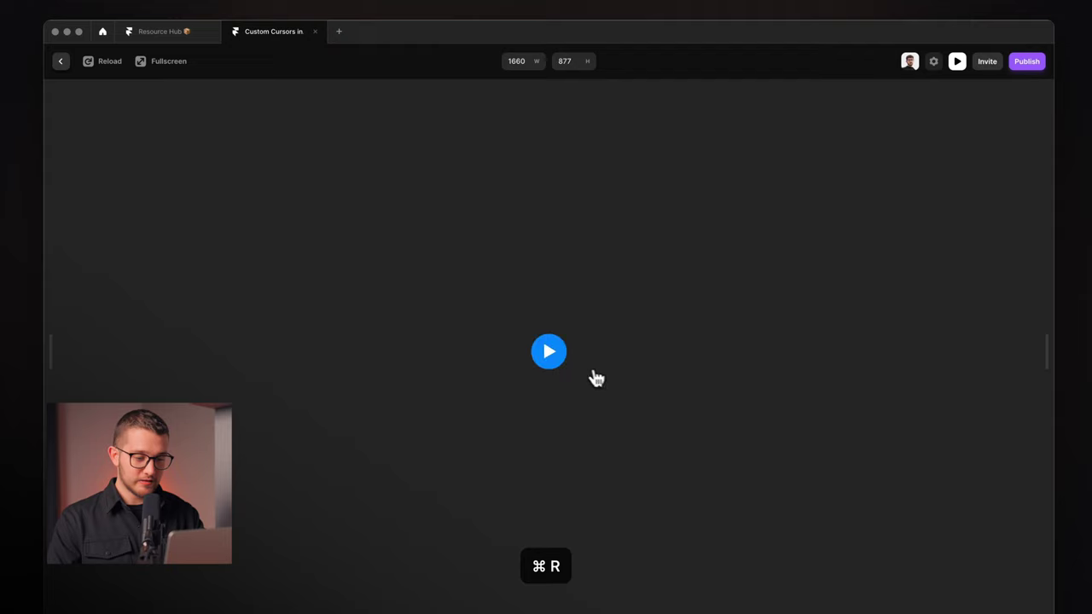
pyautogui.press('Escape')
pyautogui.click(538, 258)
pyautogui.click(460, 255)
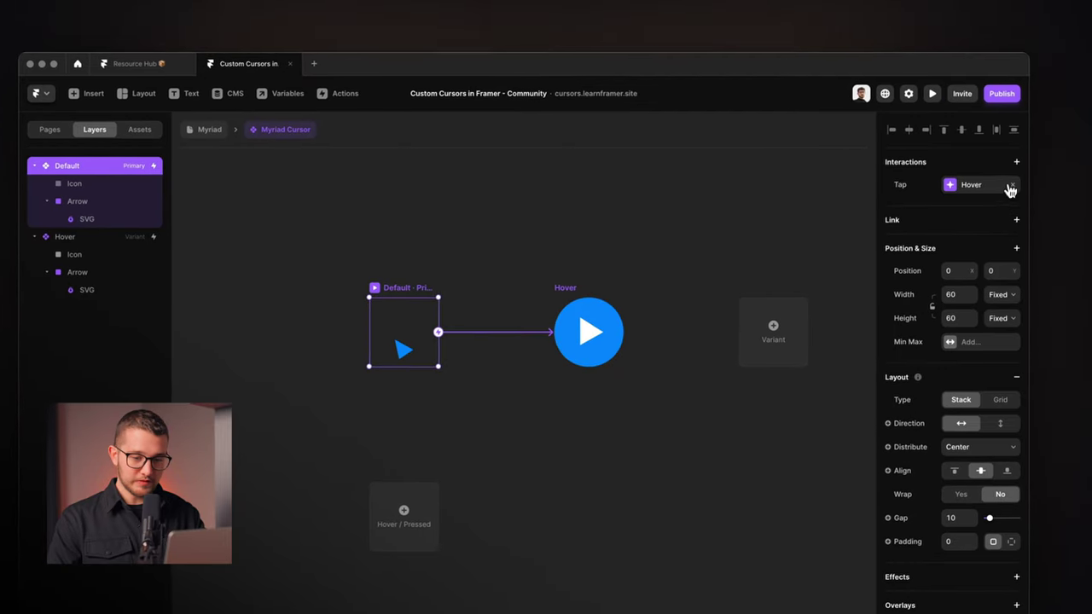
pyautogui.press('Escape')
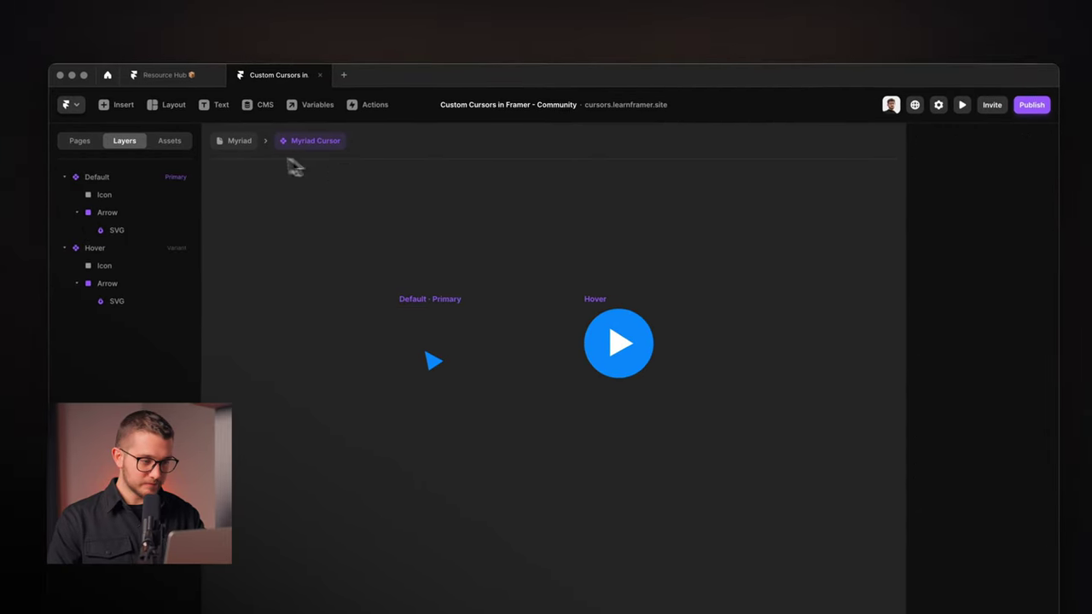
pyautogui.click(203, 129)
# - Give the /myriad Desktop frame the Myriad Cursor component as its custom cursor and preview it
pyautogui.scroll(-8, 388, 293)
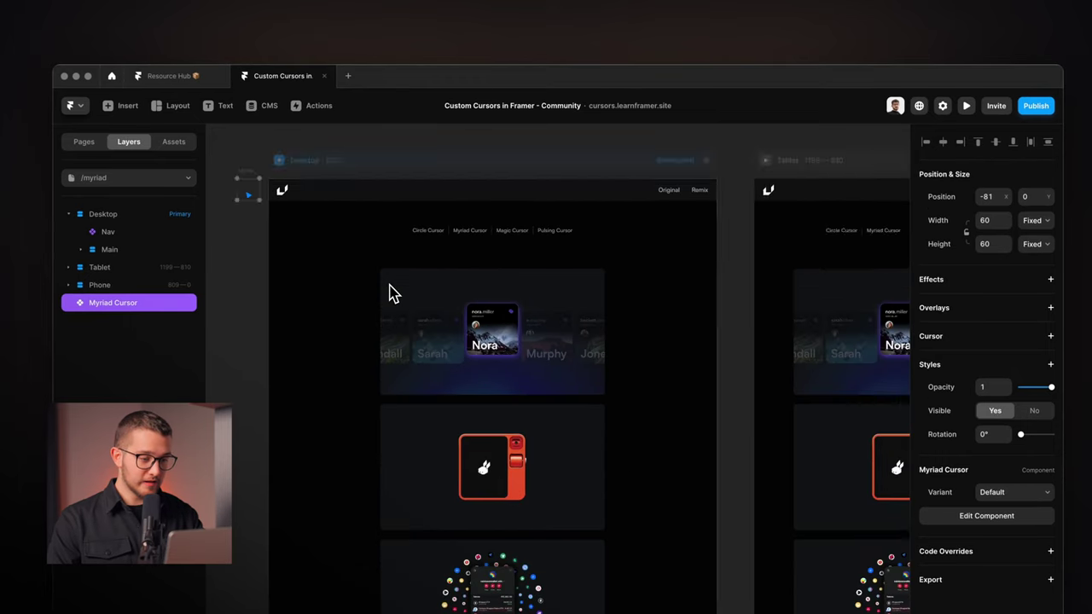
pyautogui.click(444, 188)
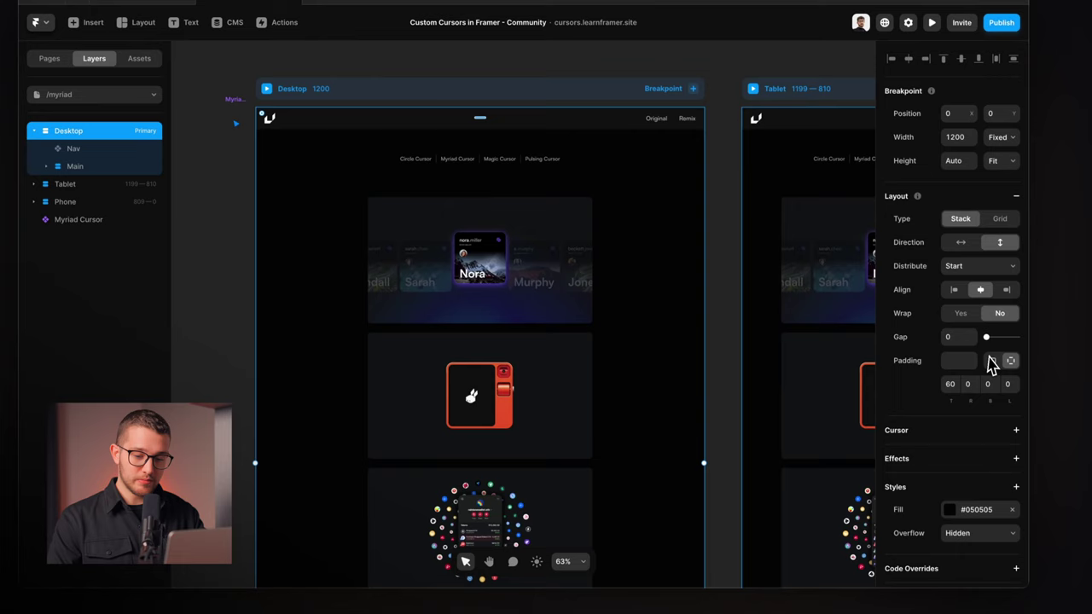
pyautogui.scroll(-2, 990, 365)
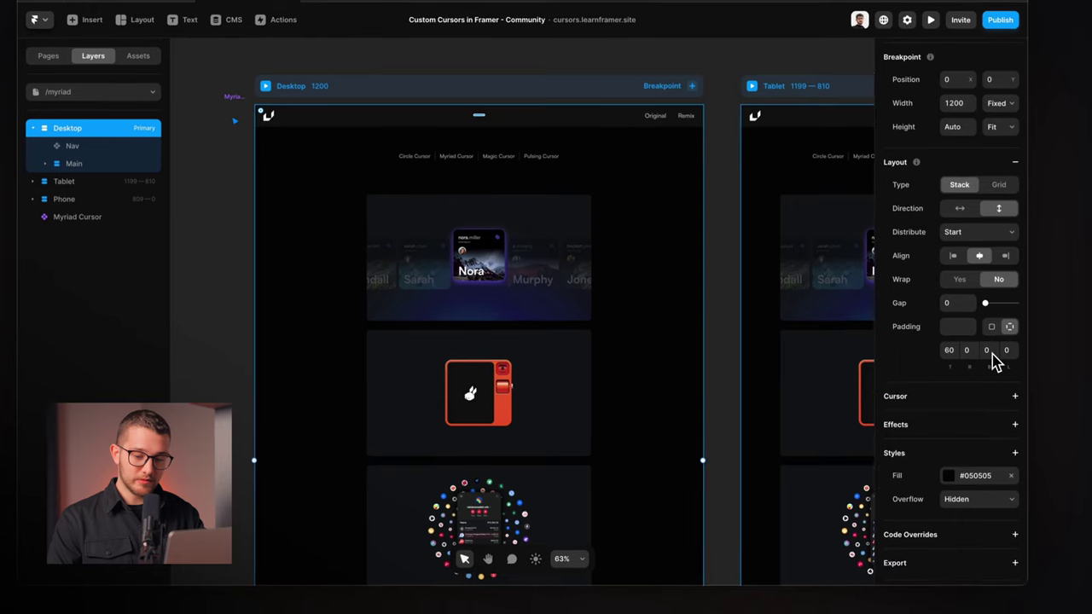
pyautogui.click(1014, 396)
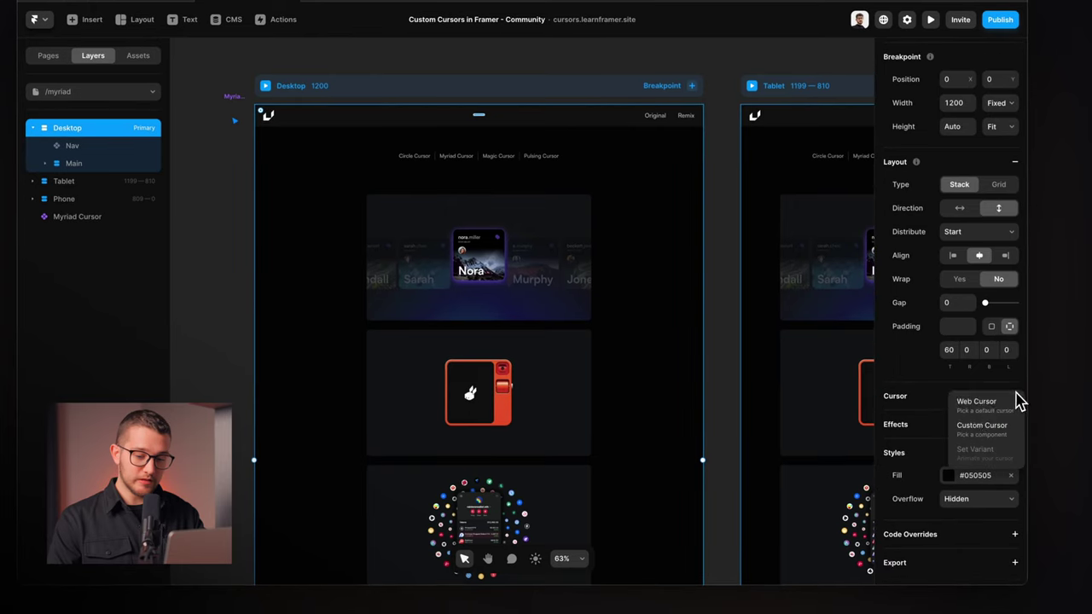
pyautogui.click(975, 430)
pyautogui.click(821, 456)
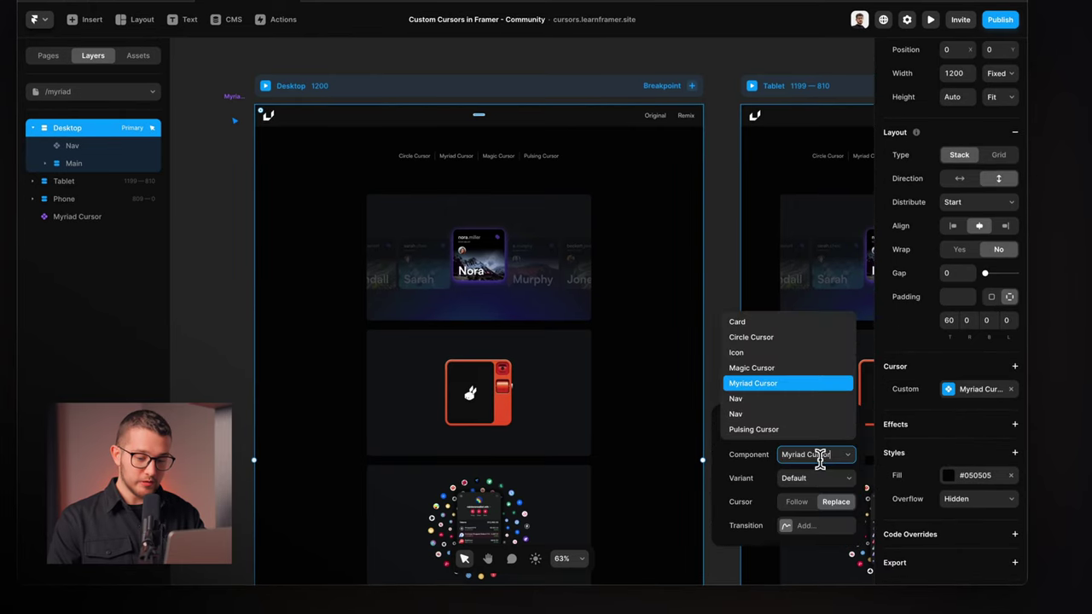
pyautogui.click(819, 477)
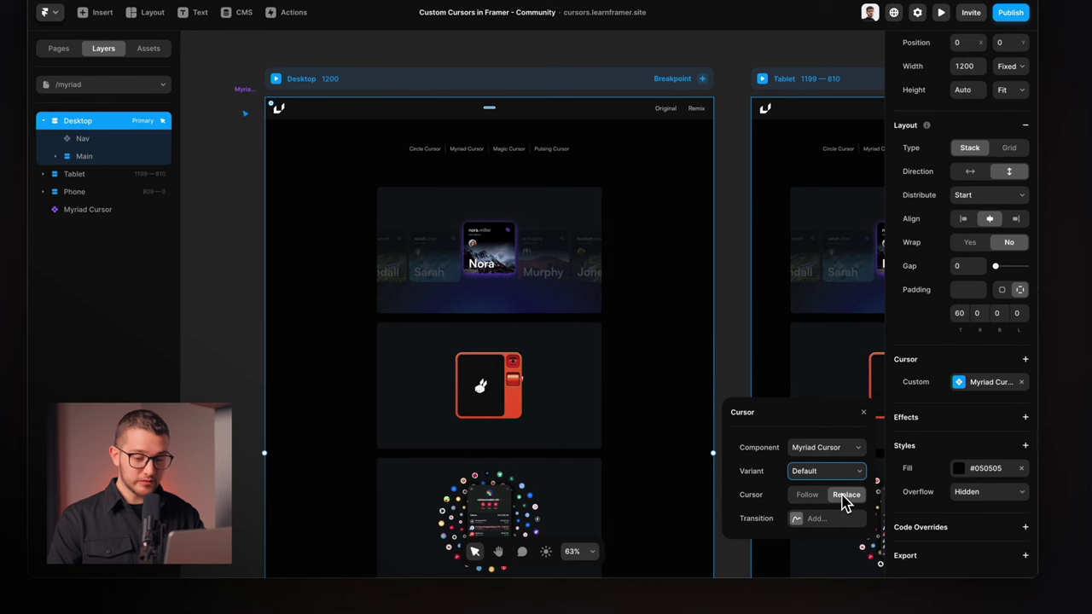
pyautogui.click(864, 413)
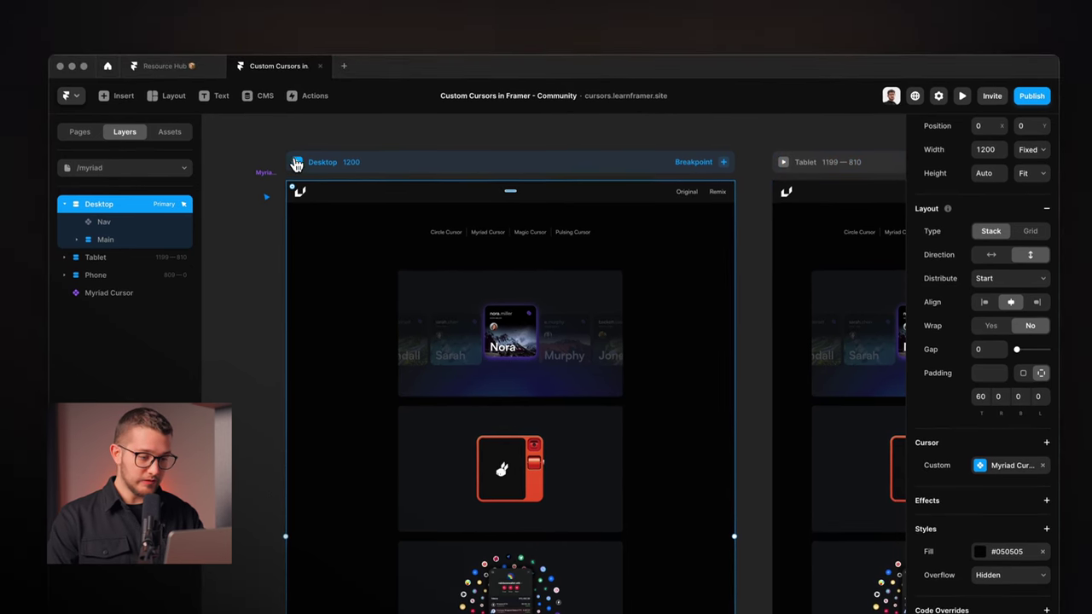
pyautogui.press('super+p')
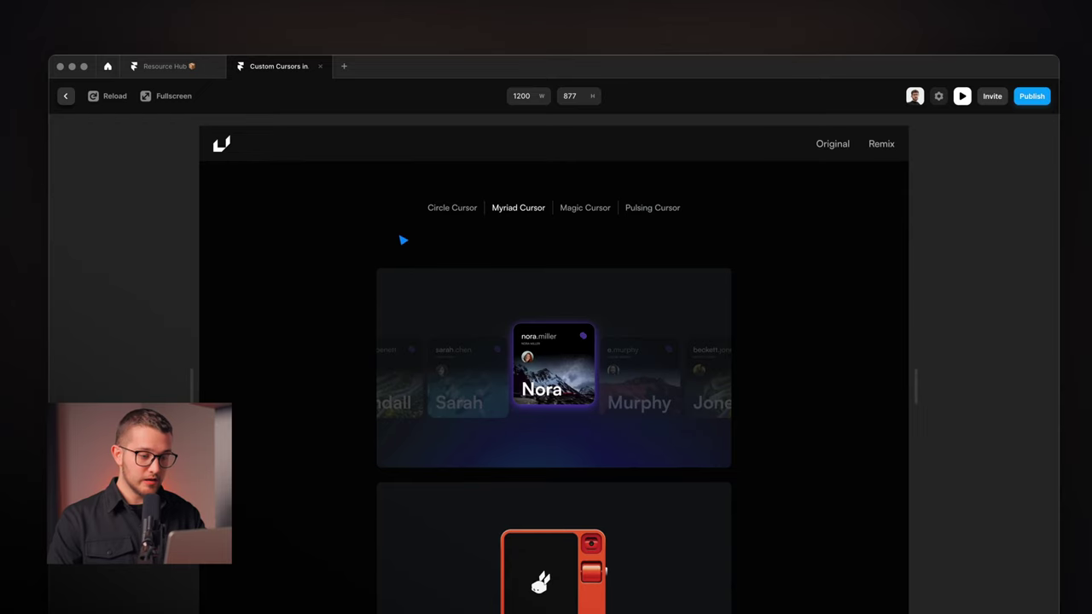
# - Leave the preview and select all four Cards on the /myriad page
pyautogui.click(962, 95)
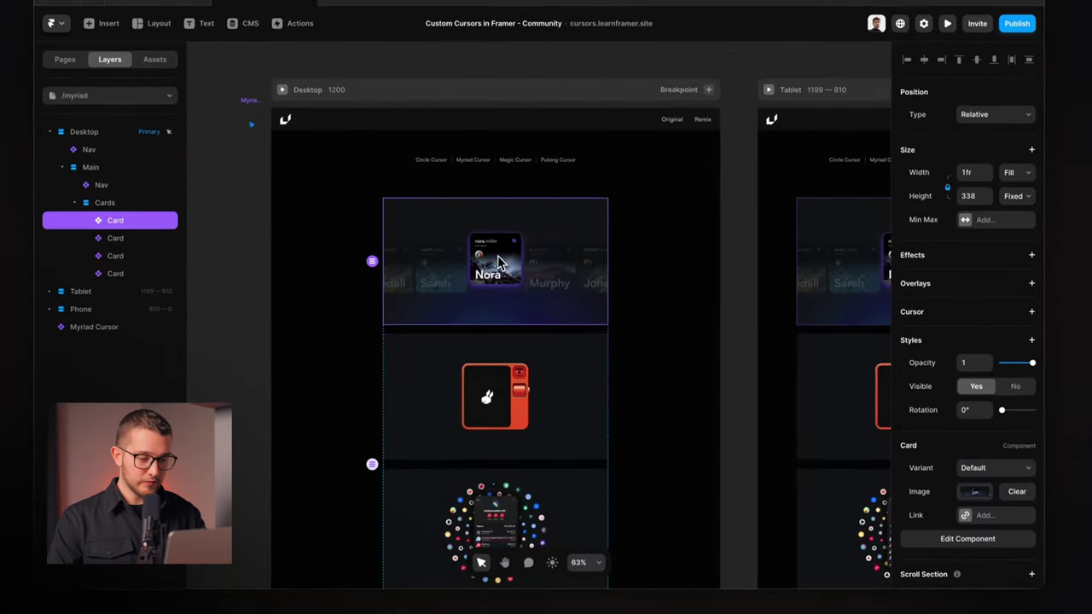
pyautogui.keyDown('shift'); pyautogui.click(485, 451); pyautogui.keyUp('shift')
pyautogui.scroll(-3, 484, 450)
pyautogui.keyDown('shift'); pyautogui.click(486, 451); pyautogui.keyUp('shift')
pyautogui.scroll(-3, 483, 450)
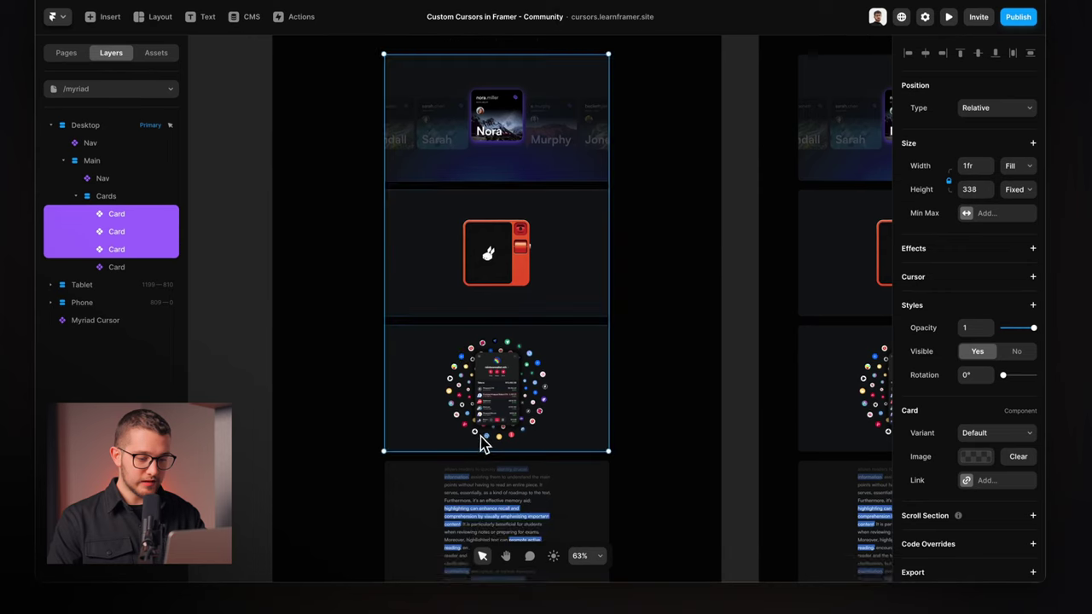
pyautogui.keyDown('shift'); pyautogui.click(485, 445); pyautogui.keyUp('shift')
# - Remove the Cards' mixed custom cursor setting
pyautogui.click(1034, 276)
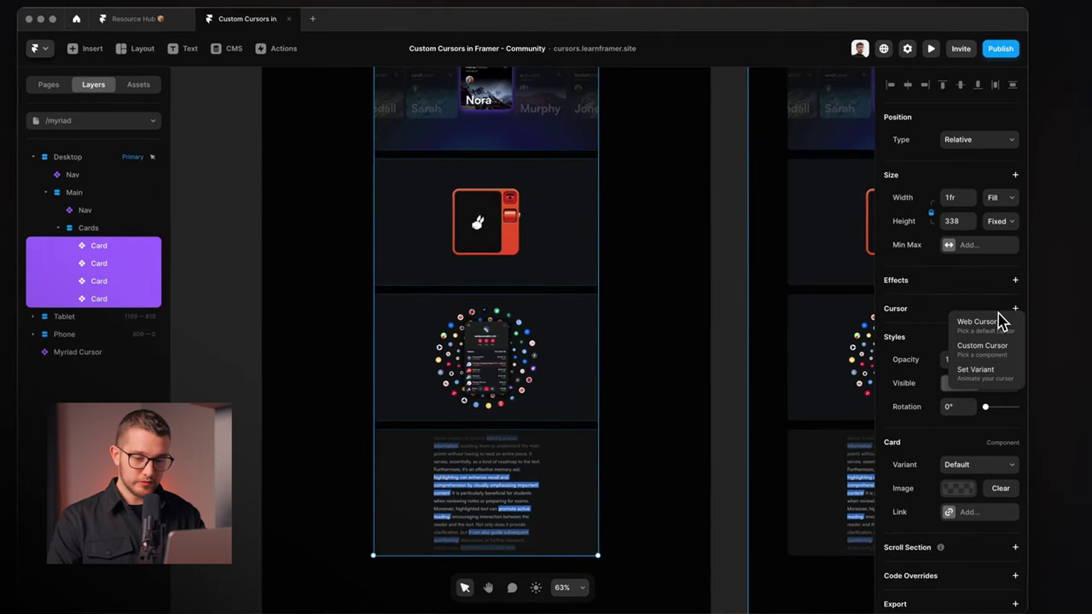
pyautogui.click(982, 350)
pyautogui.click(822, 368)
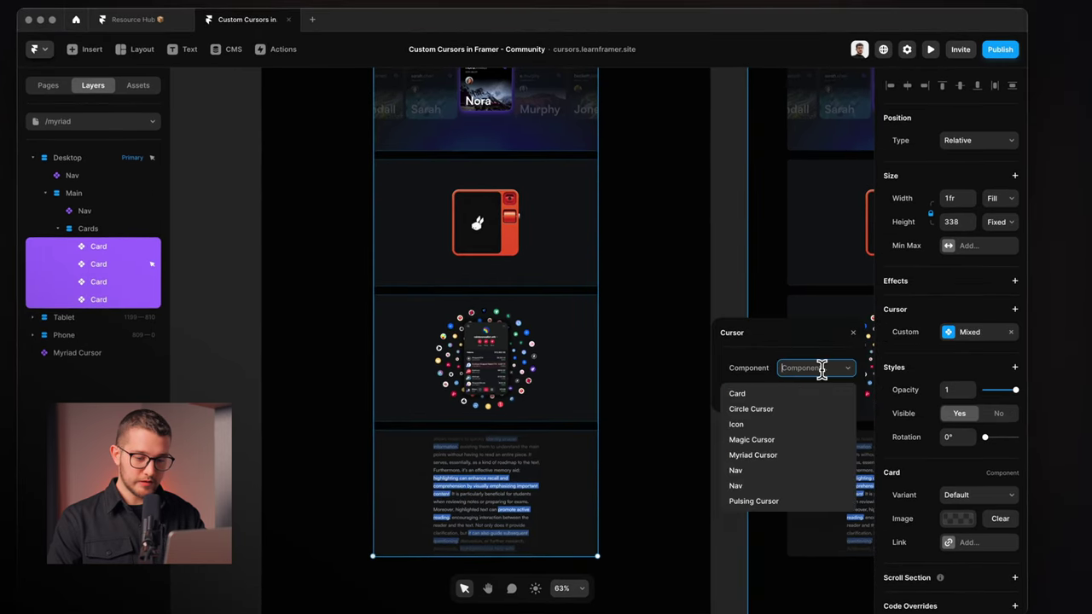
pyautogui.write('m')
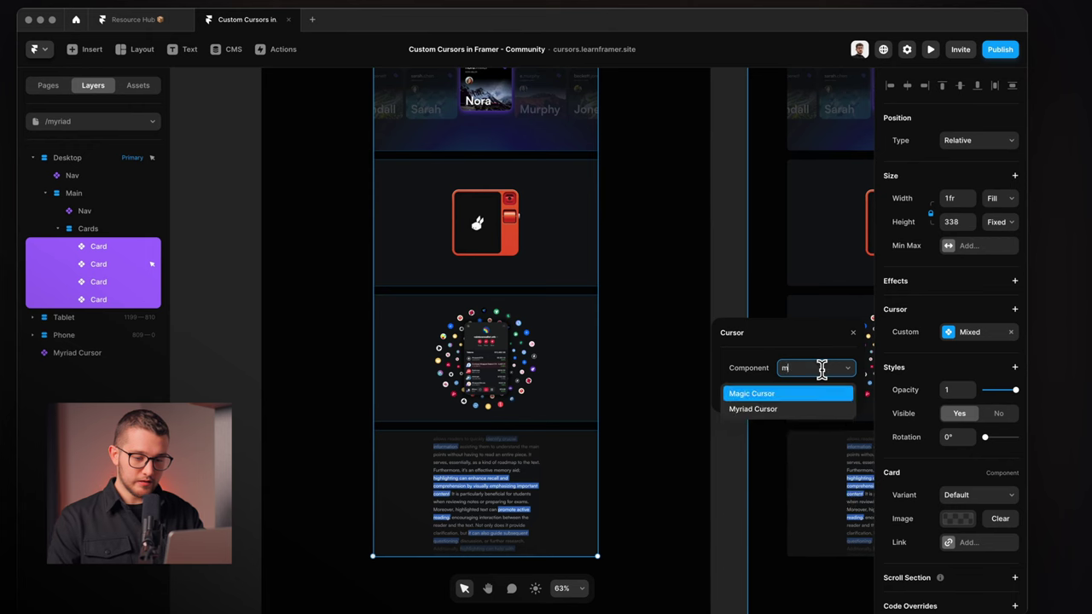
pyautogui.click(864, 337)
pyautogui.click(1011, 332)
# - Add a Set Variant cursor to the Cards using the Myriad Cursor's Hover variant
pyautogui.click(1014, 309)
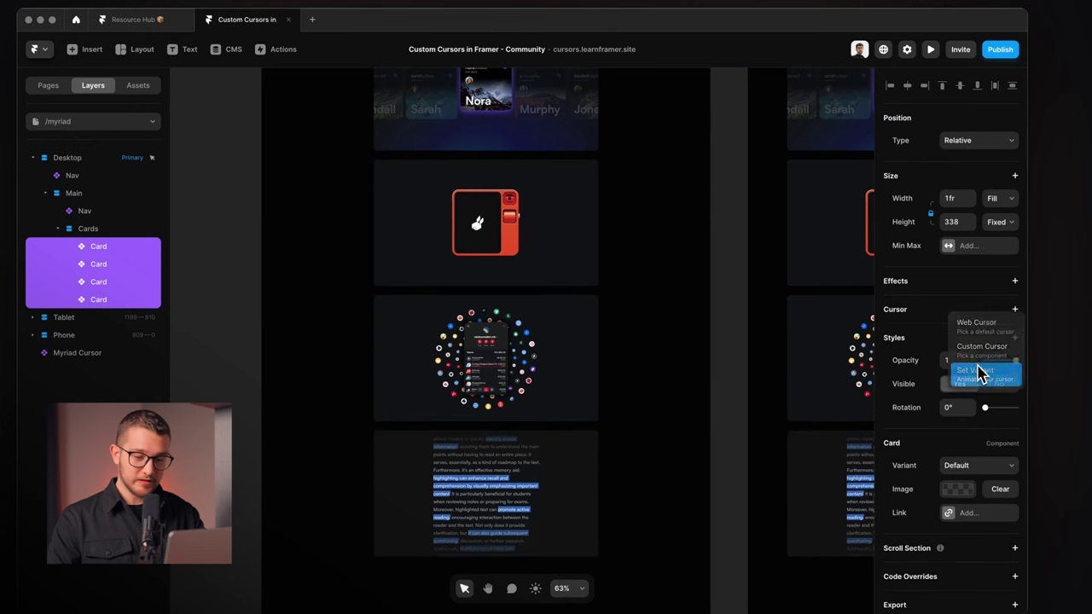
pyautogui.click(979, 371)
pyautogui.click(826, 392)
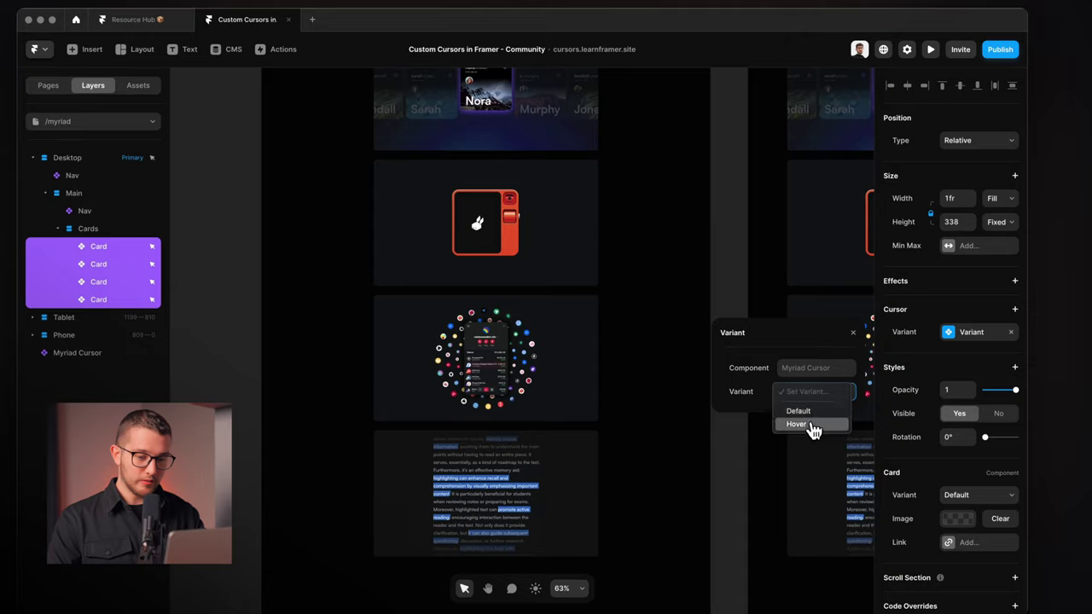
pyautogui.click(812, 426)
pyautogui.click(931, 49)
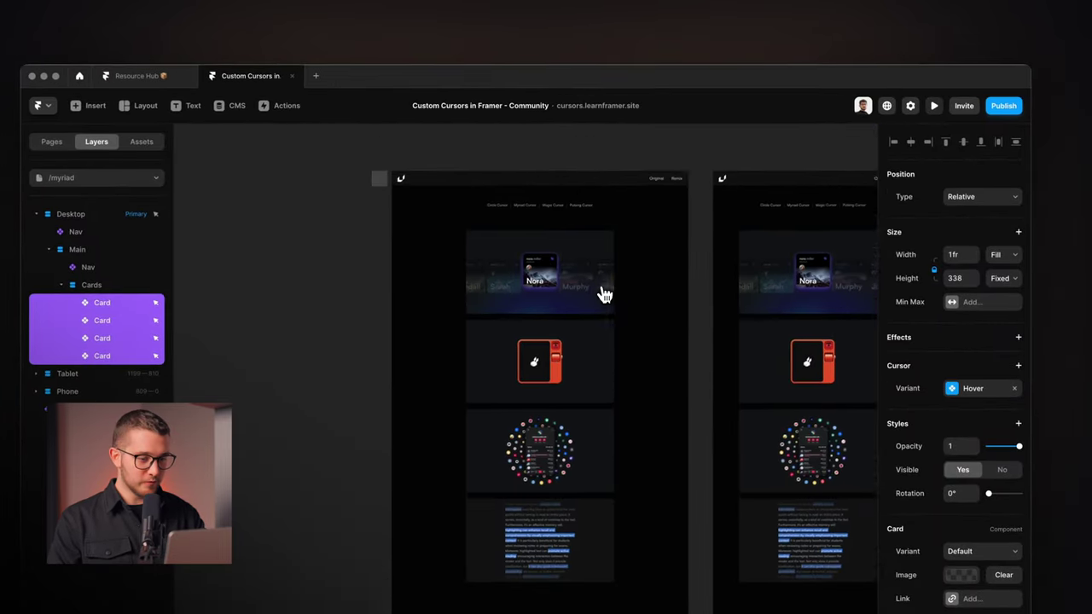
# - Switch to the /magic page and open the Magic Cursor component for editing
pyautogui.click(58, 178)
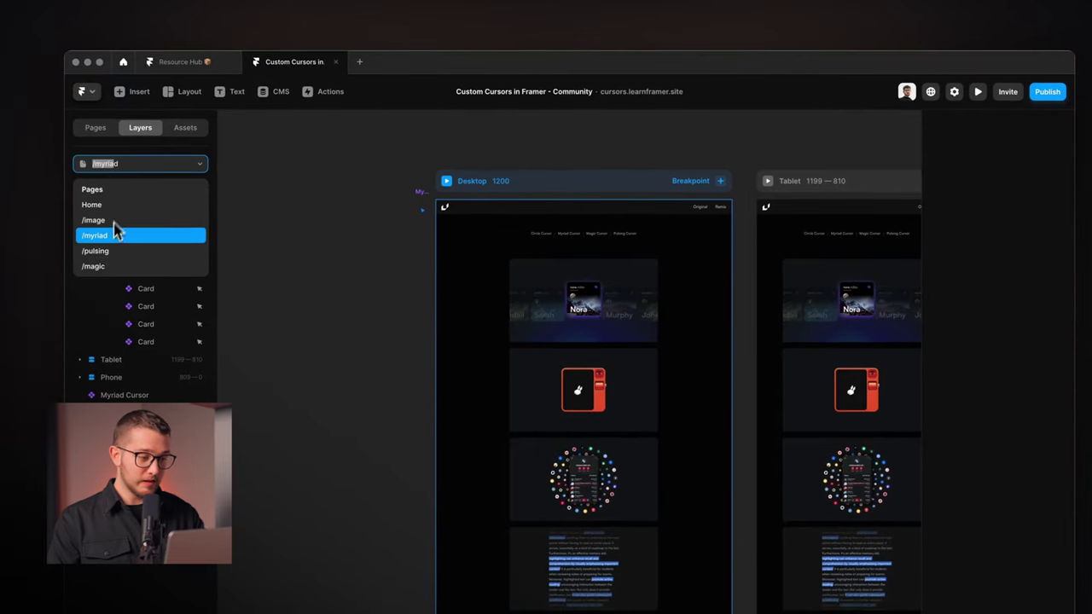
pyautogui.click(104, 266)
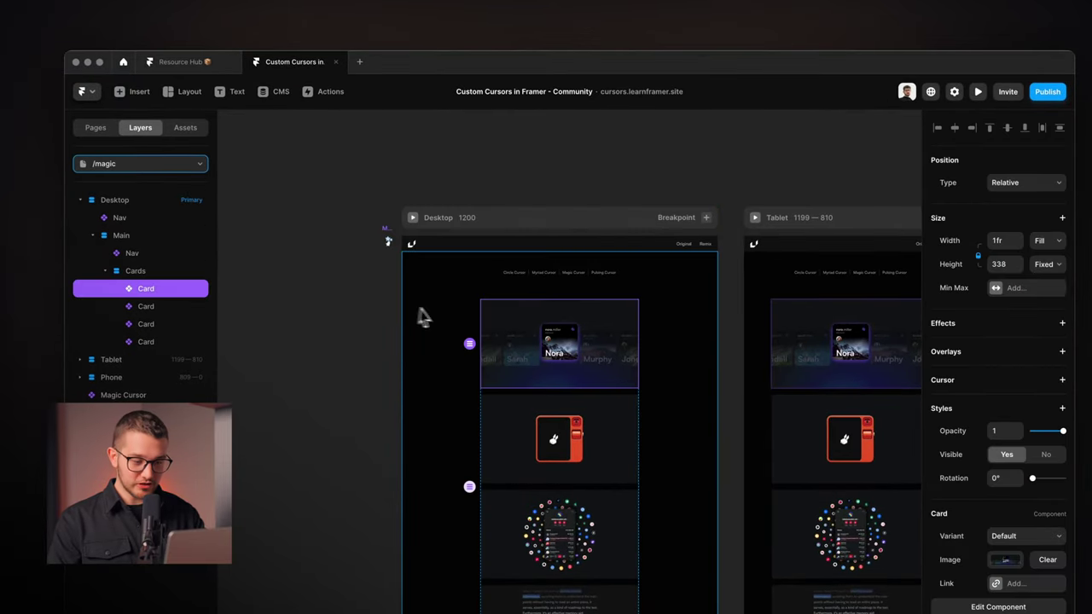
pyautogui.scroll(5, 438, 275)
pyautogui.click(403, 213)
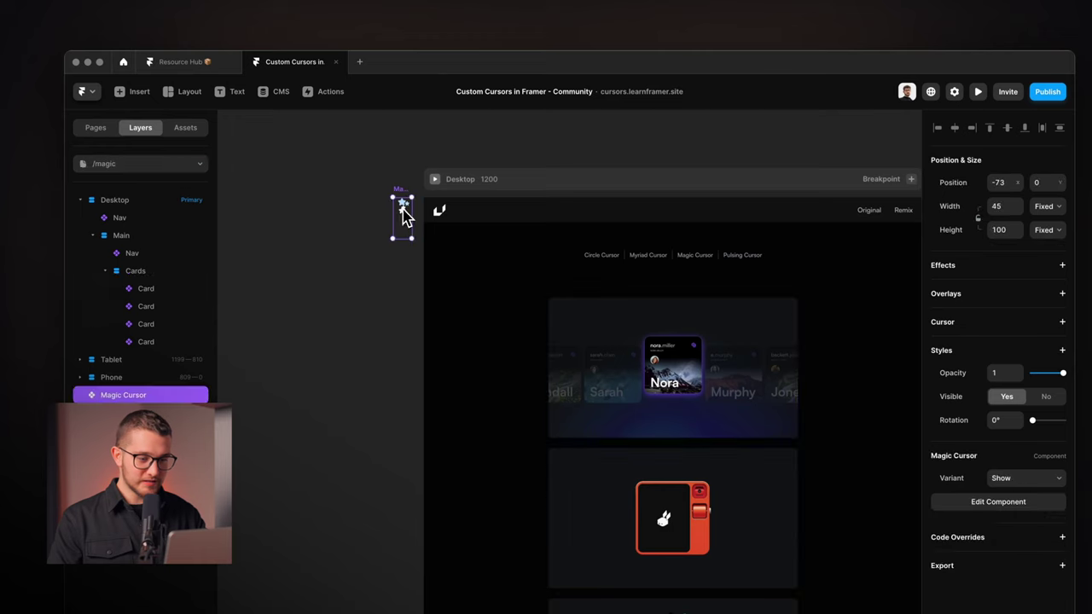
pyautogui.scroll(3, 458, 275)
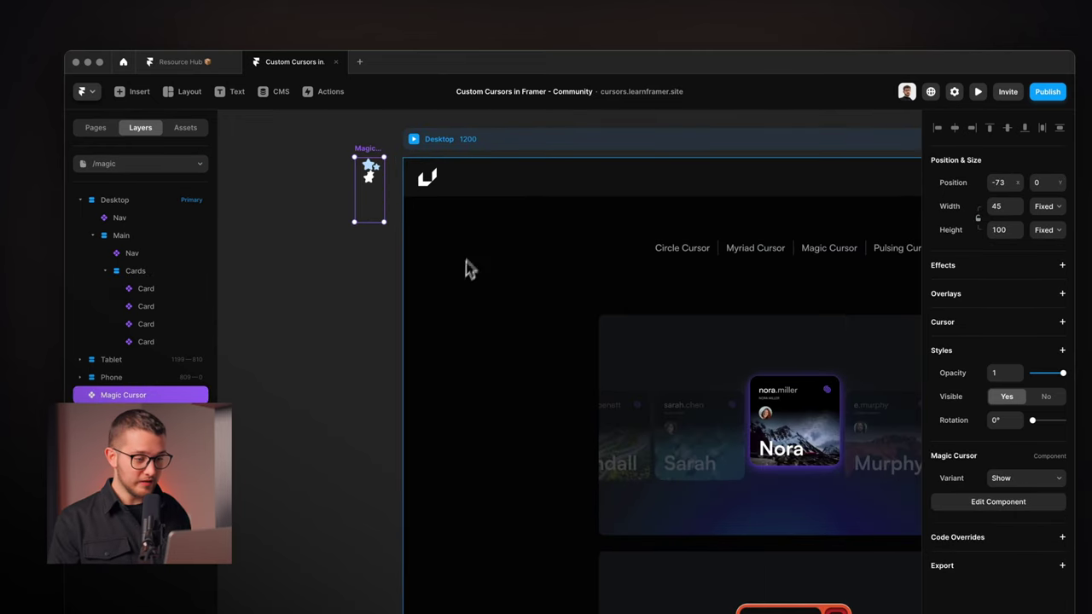
pyautogui.doubleClick(367, 186)
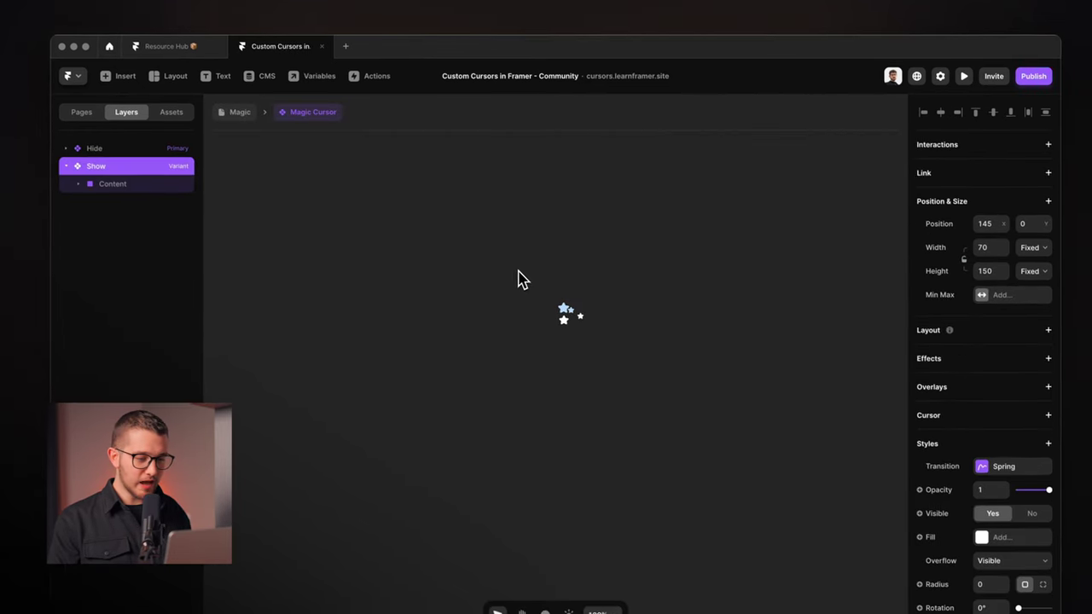
# - Look at the empty Hide variant and the star-filled Show variant
pyautogui.click(495, 289)
pyautogui.scroll(3, 494, 295)
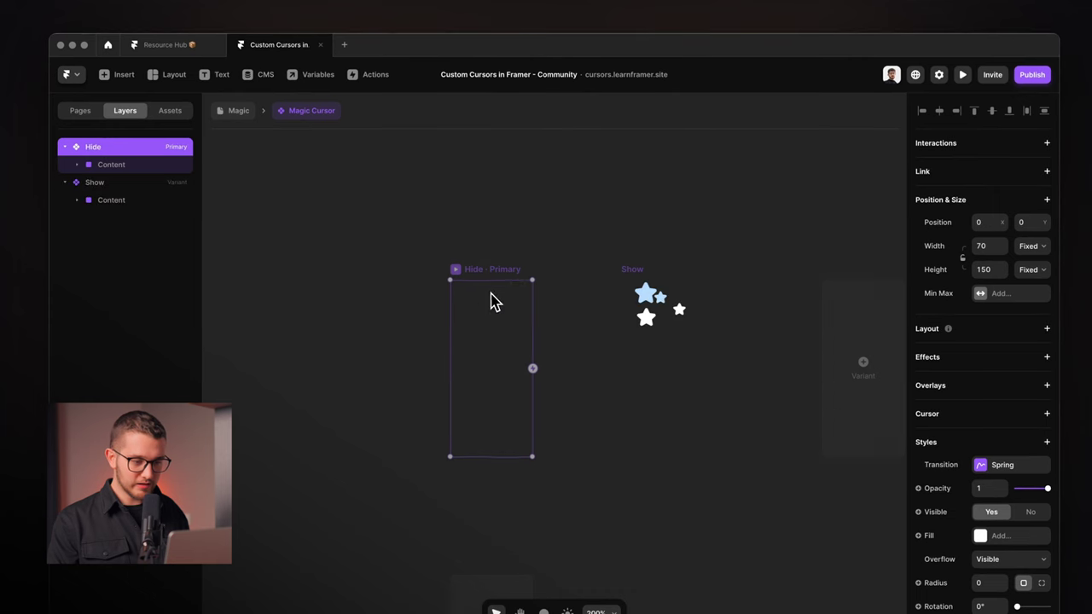
pyautogui.click(640, 273)
pyautogui.scroll(2, 641, 281)
# - Expand the Show variant's content and inspect the Icon 1 to Icon 4 stars
pyautogui.click(113, 221)
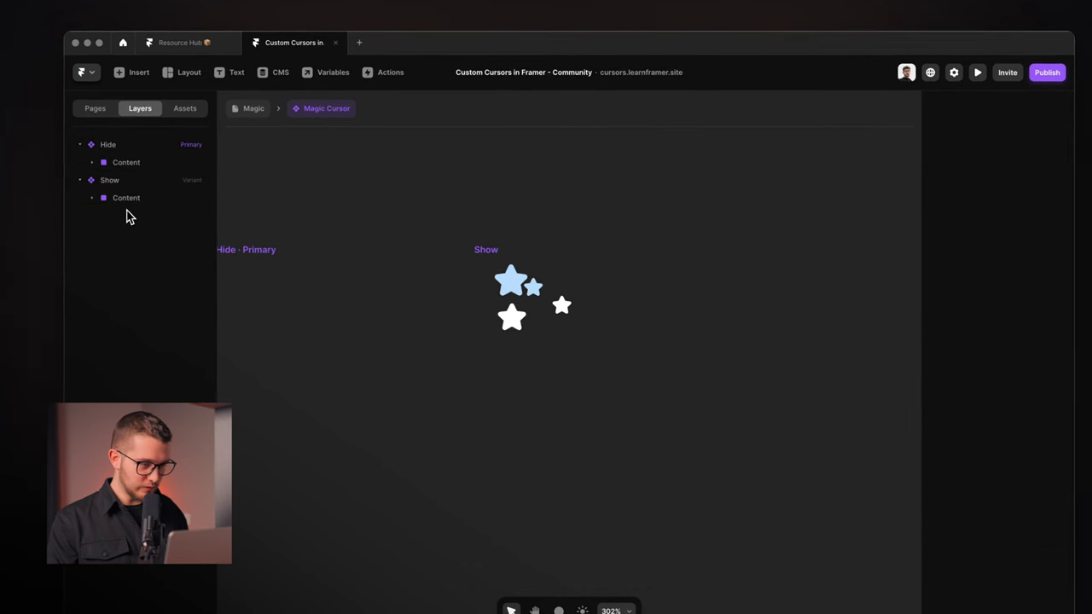
pyautogui.click(126, 198)
pyautogui.click(137, 233)
pyautogui.click(136, 216)
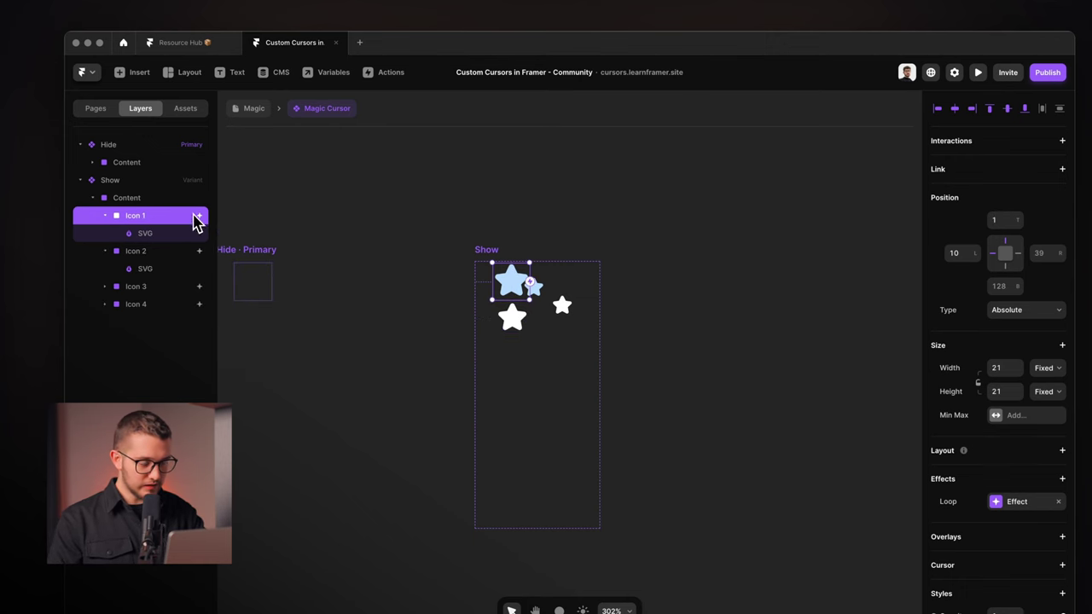
pyautogui.click(178, 251)
pyautogui.click(195, 219)
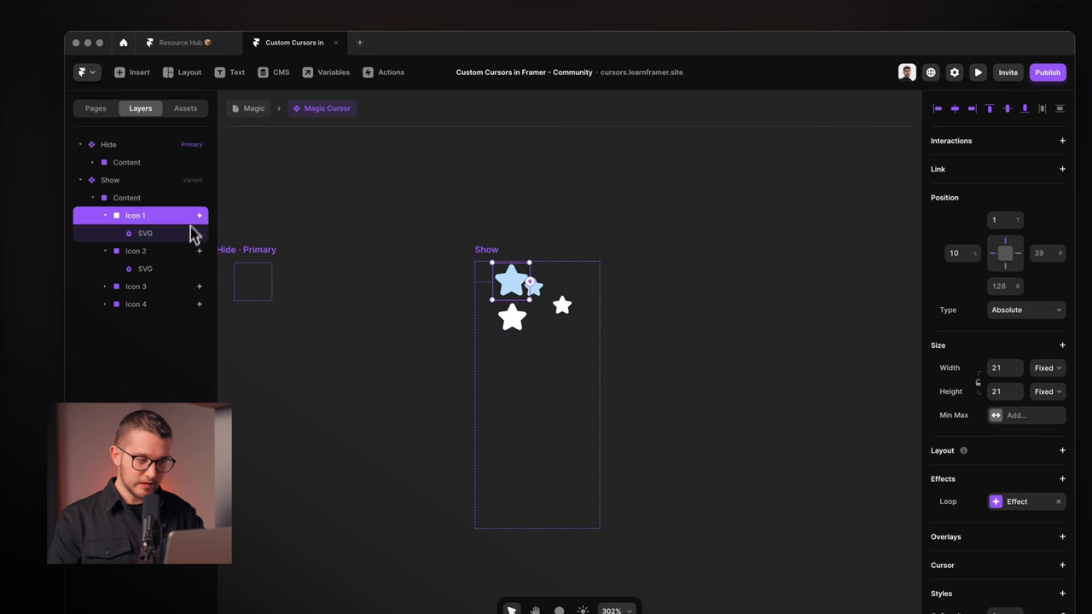
pyautogui.click(170, 291)
pyautogui.click(167, 324)
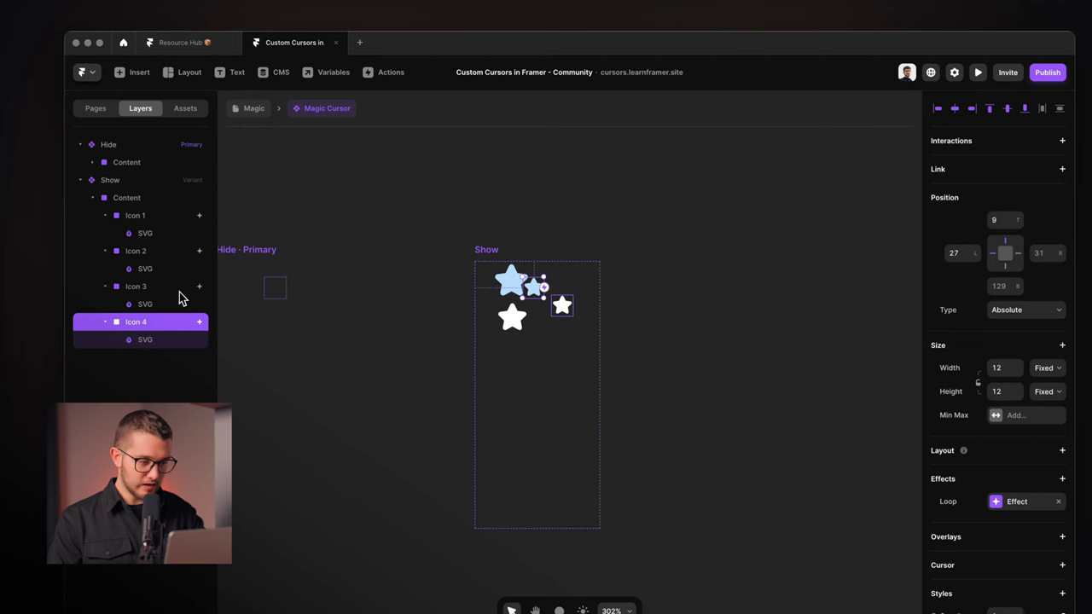
pyautogui.click(180, 288)
pyautogui.click(194, 250)
pyautogui.click(199, 220)
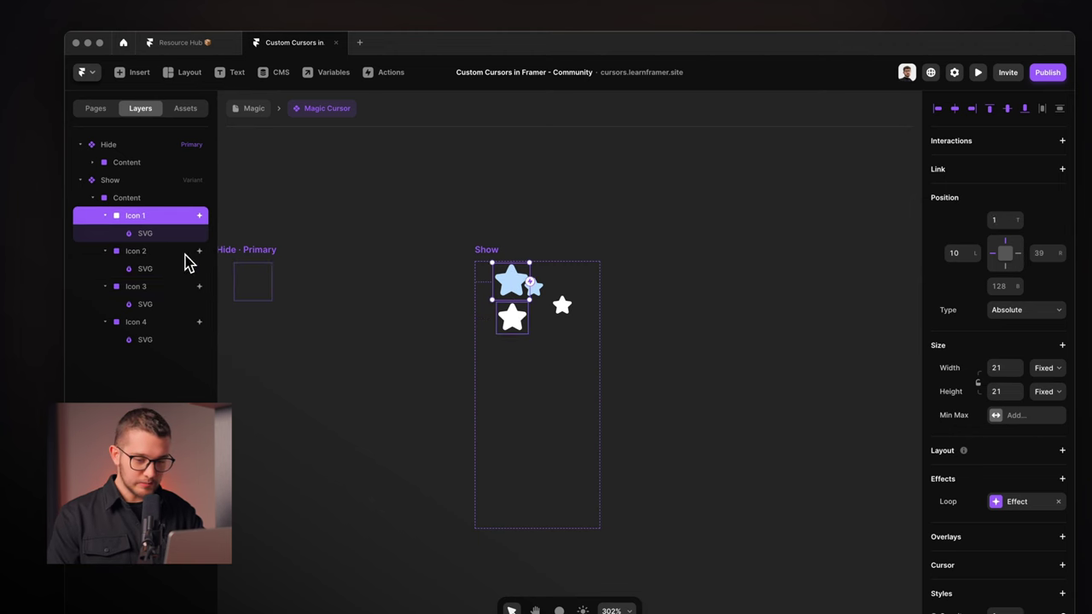
pyautogui.moveTo(964, 453)
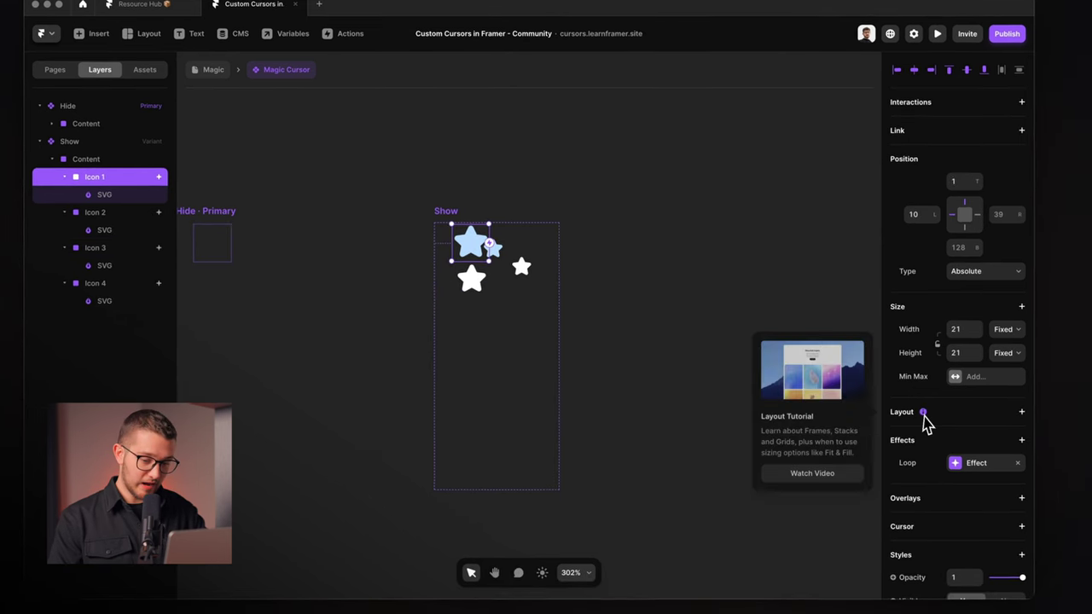
pyautogui.scroll(-4, 927, 419)
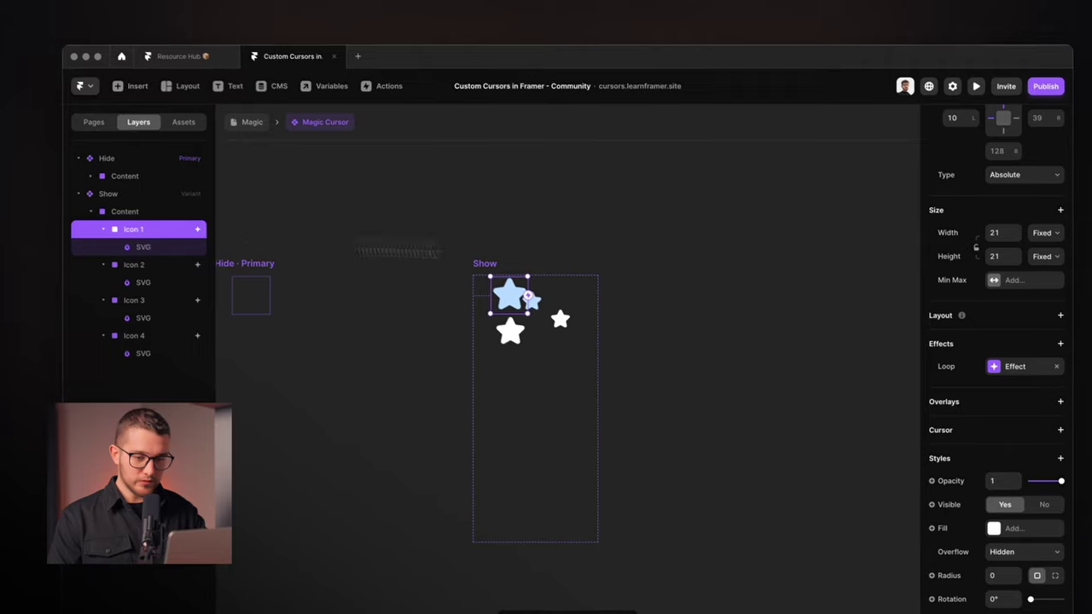
pyautogui.click(1025, 372)
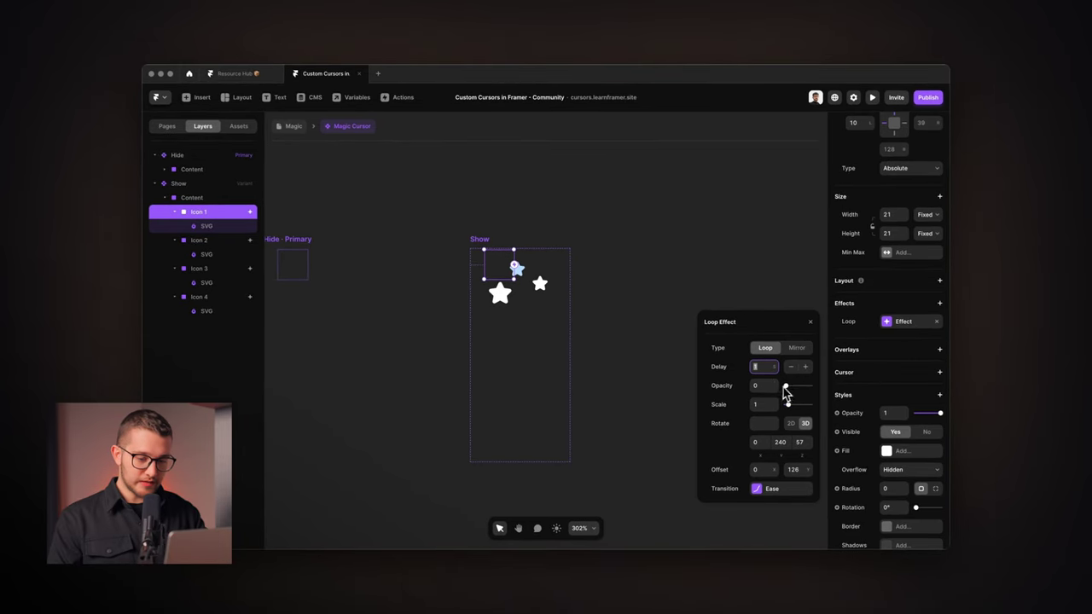
pyautogui.moveTo(783, 387); pyautogui.dragTo(834, 393)
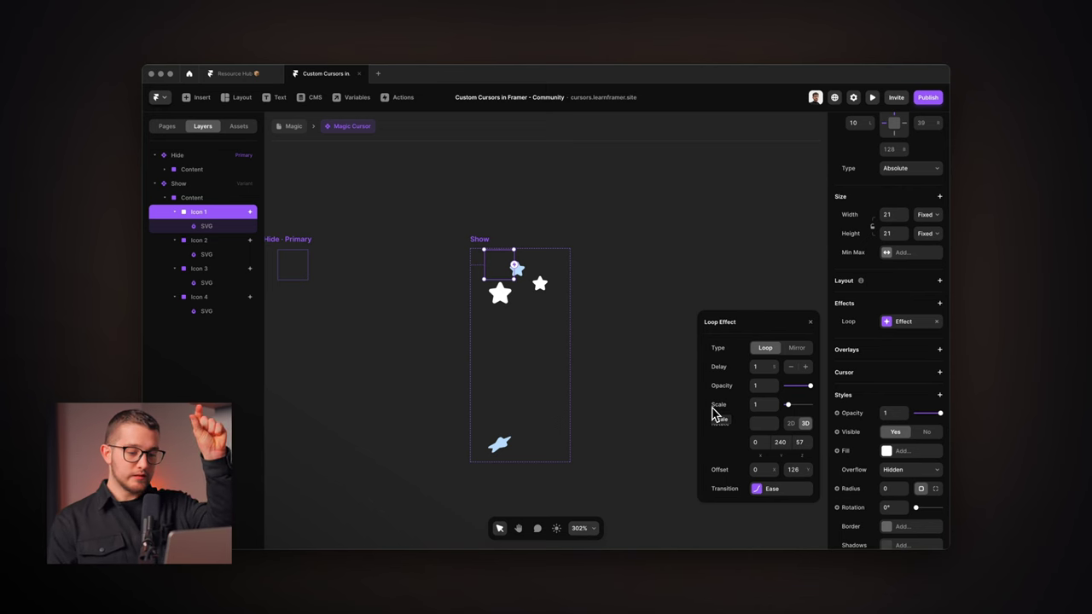
pyautogui.click(778, 442)
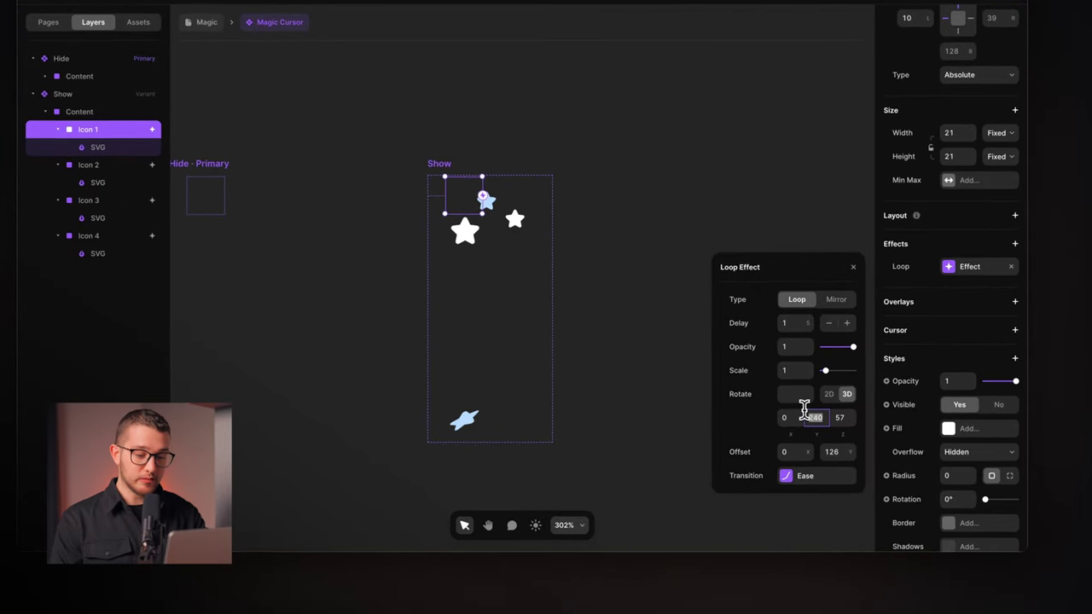
pyautogui.hotkey('shift', 'Up')
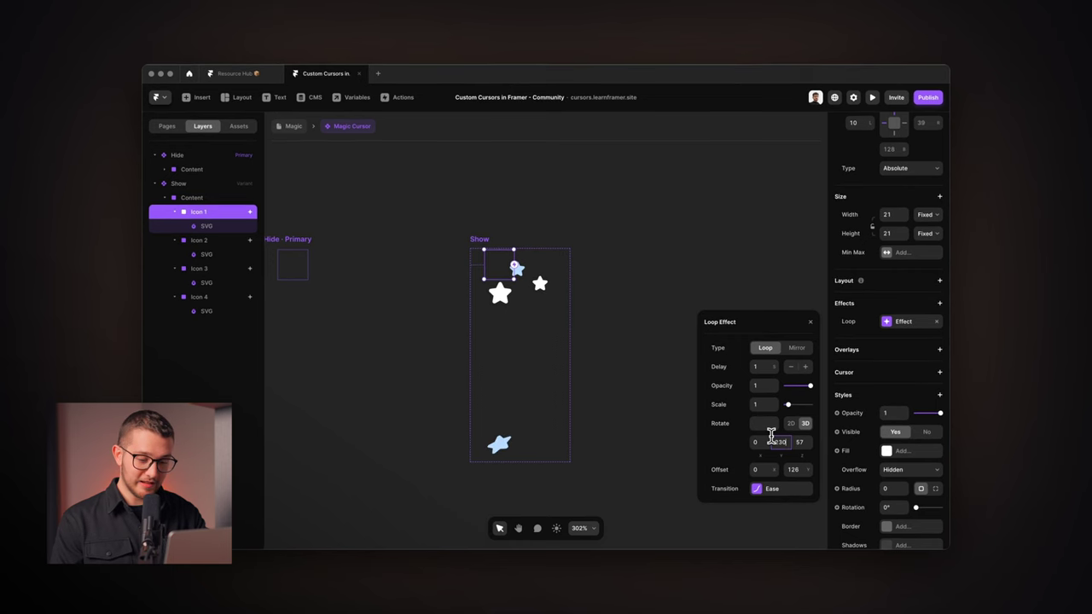
pyautogui.click(654, 279)
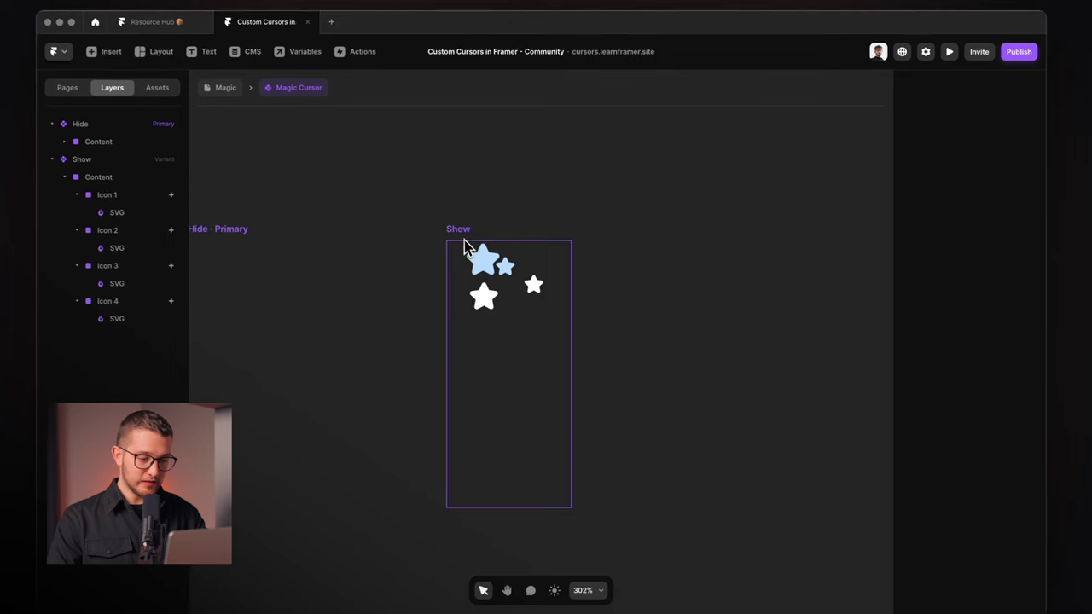
pyautogui.click(464, 245)
pyautogui.press('super+p')
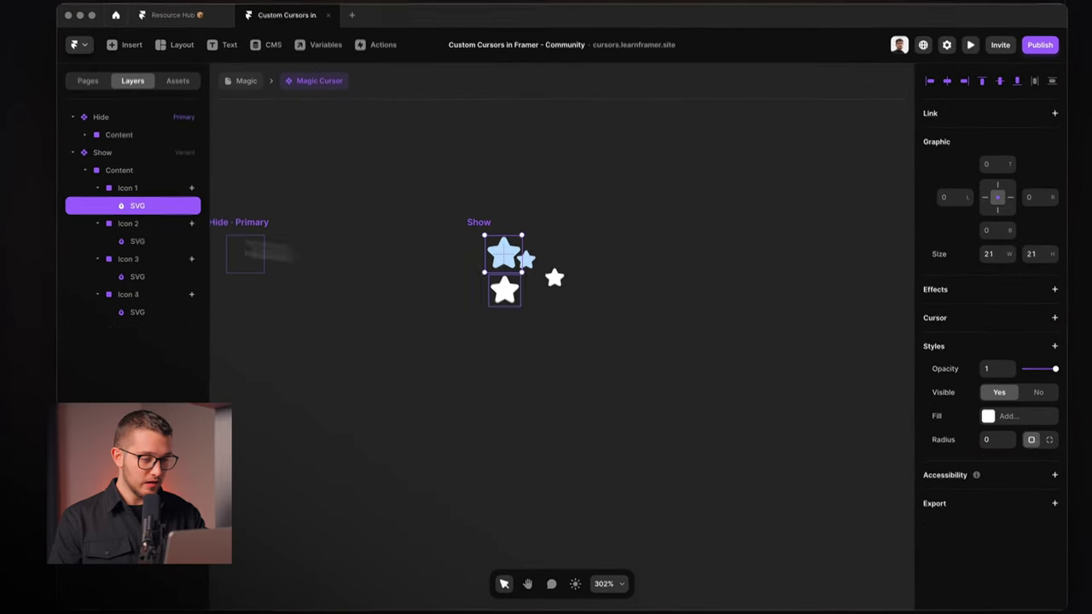
pyautogui.click(128, 188)
pyautogui.click(1009, 324)
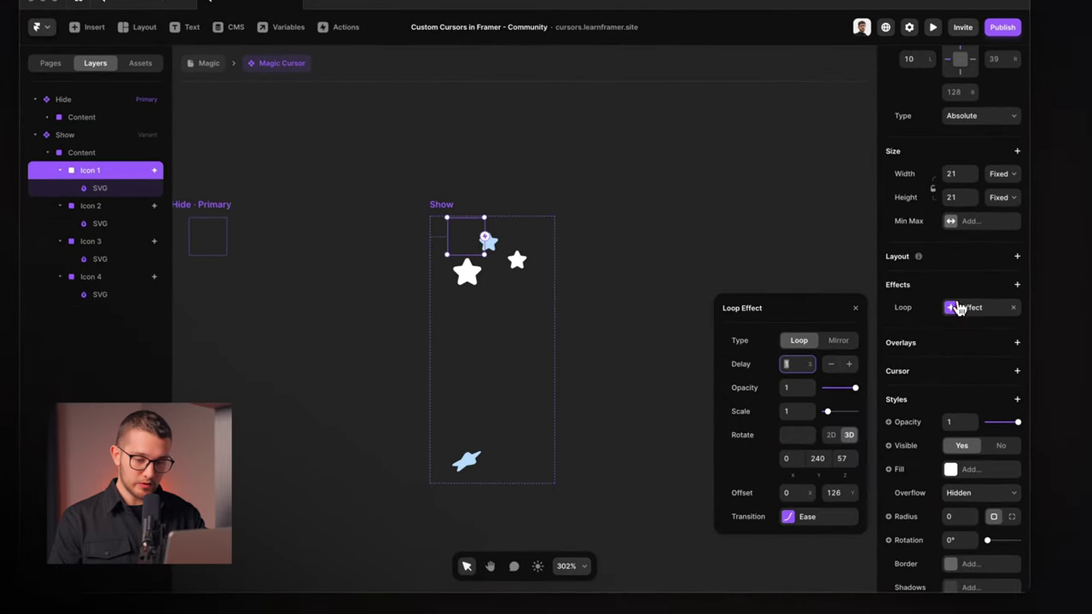
pyautogui.moveTo(852, 386); pyautogui.dragTo(821, 388)
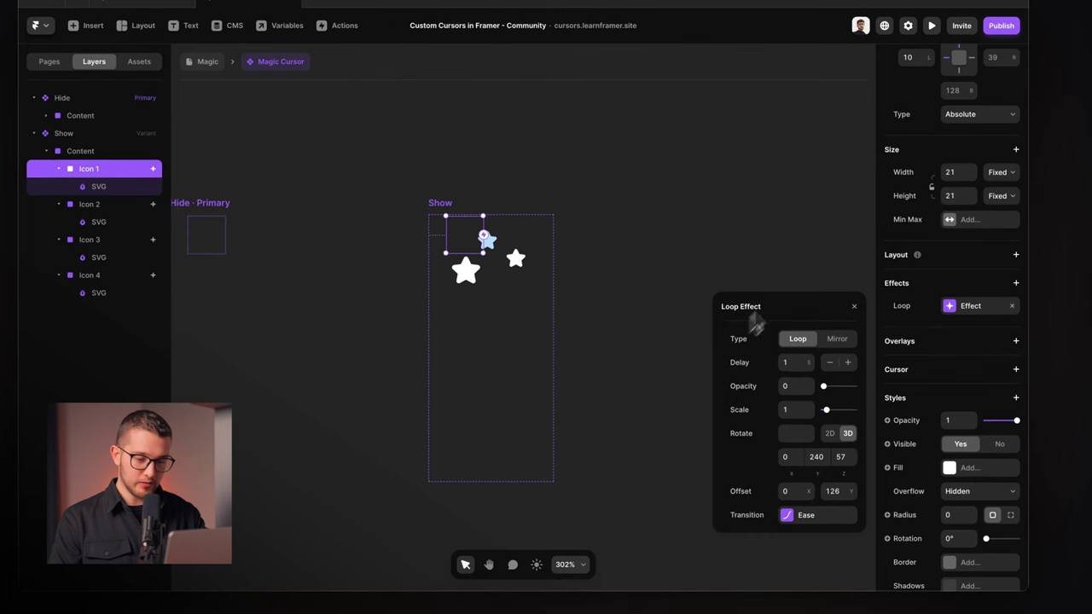
pyautogui.click(626, 257)
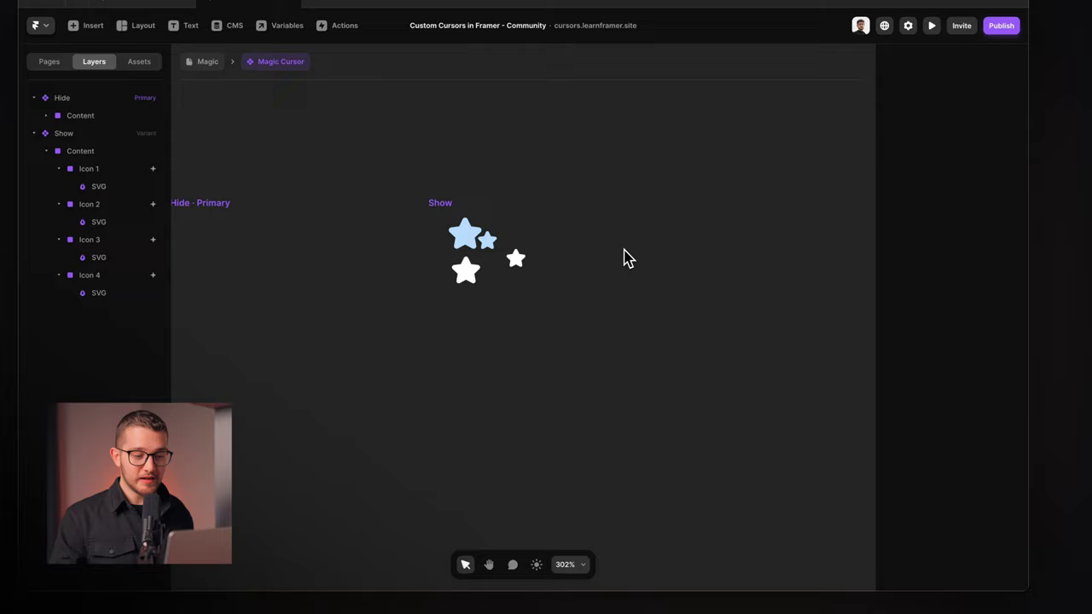
pyautogui.click(455, 200)
pyautogui.press('super+p')
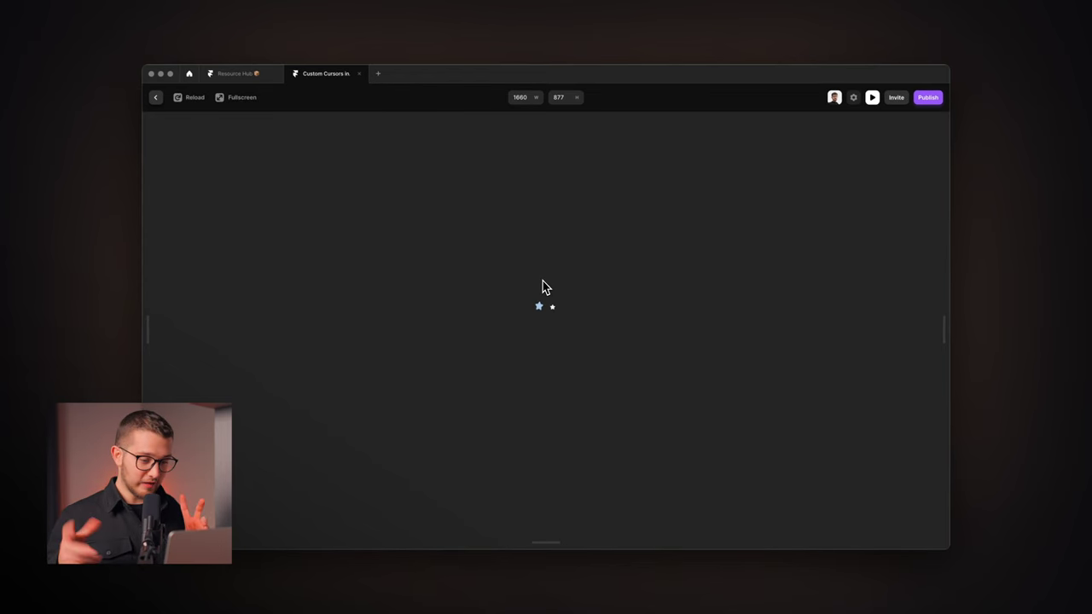
pyautogui.press('Escape')
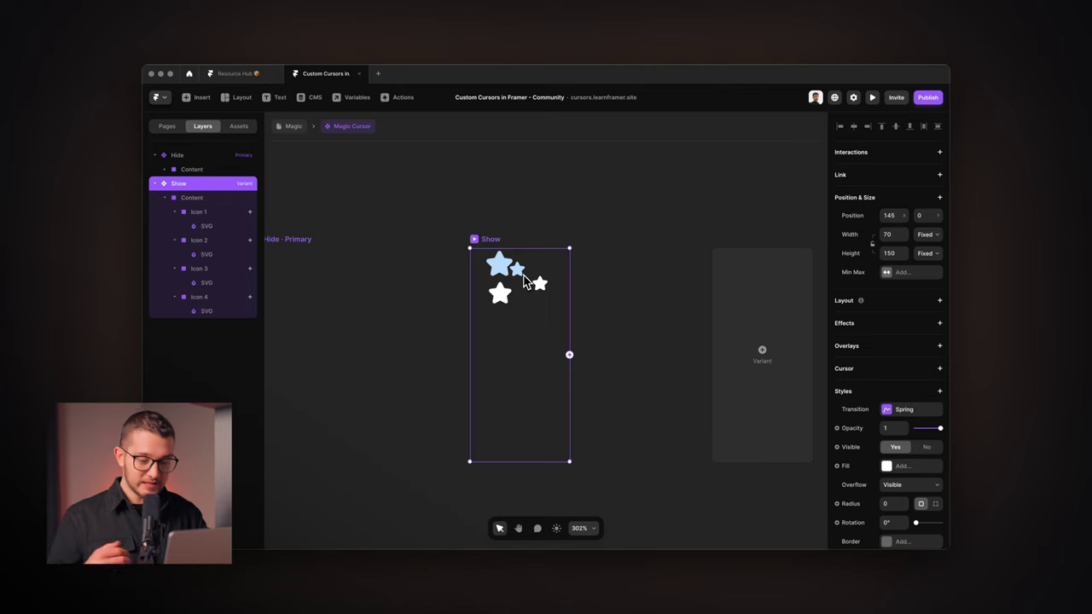
# - Inspect the loop effect settings and delay of the Icon 1 and Icon 2 stars
pyautogui.click(502, 267)
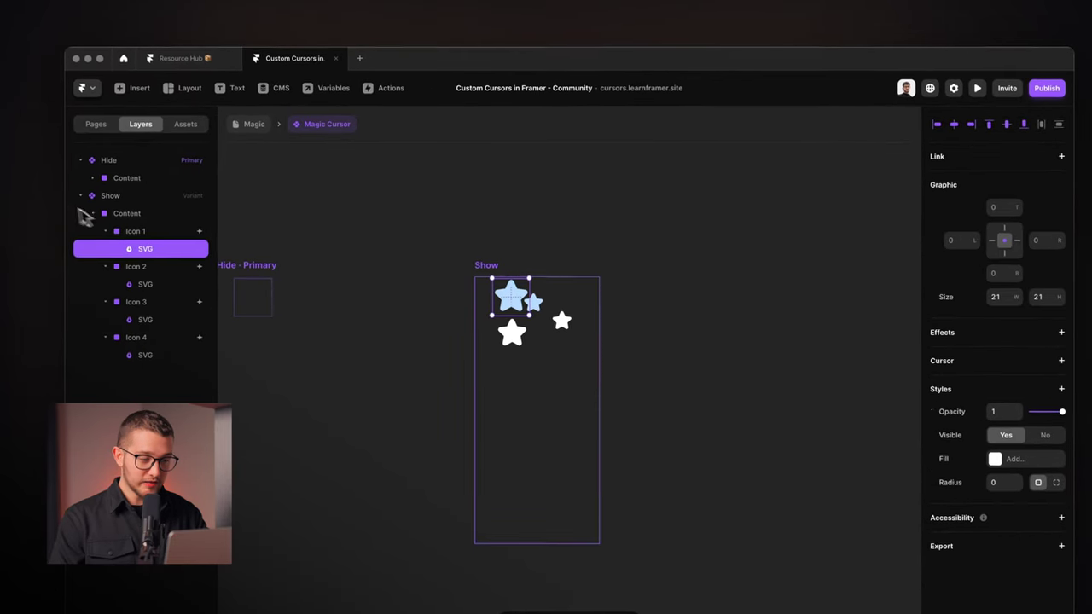
pyautogui.click(198, 212)
pyautogui.click(1015, 372)
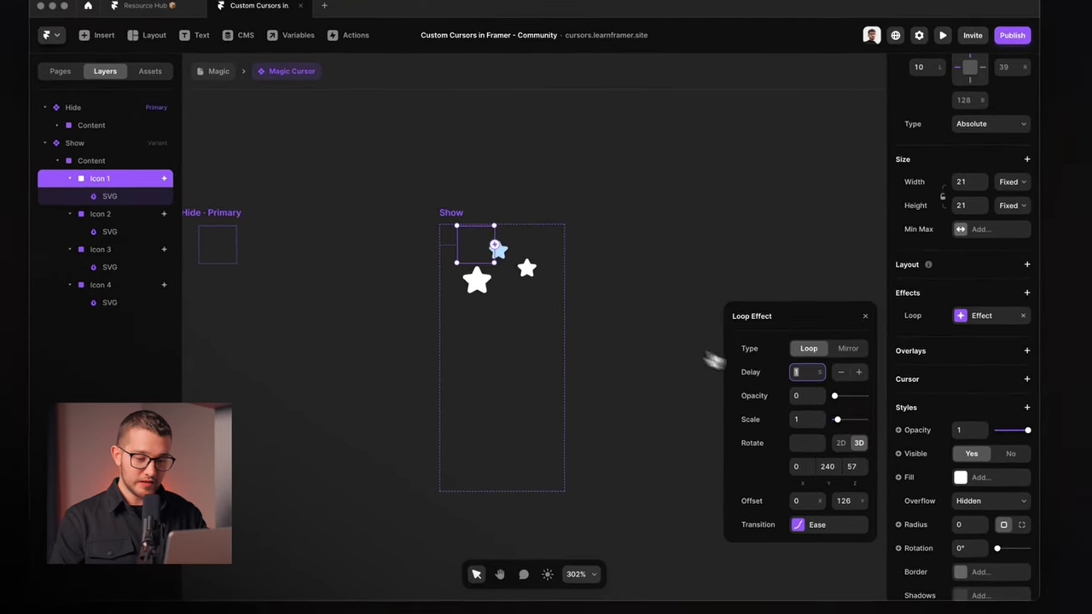
pyautogui.click(827, 436)
pyautogui.click(149, 212)
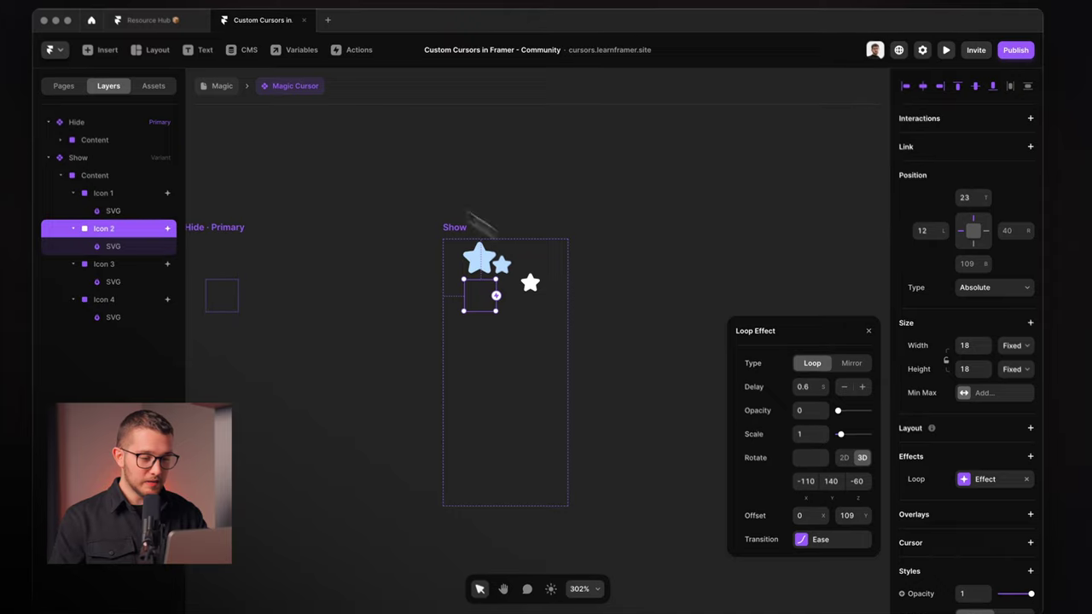
pyautogui.click(394, 181)
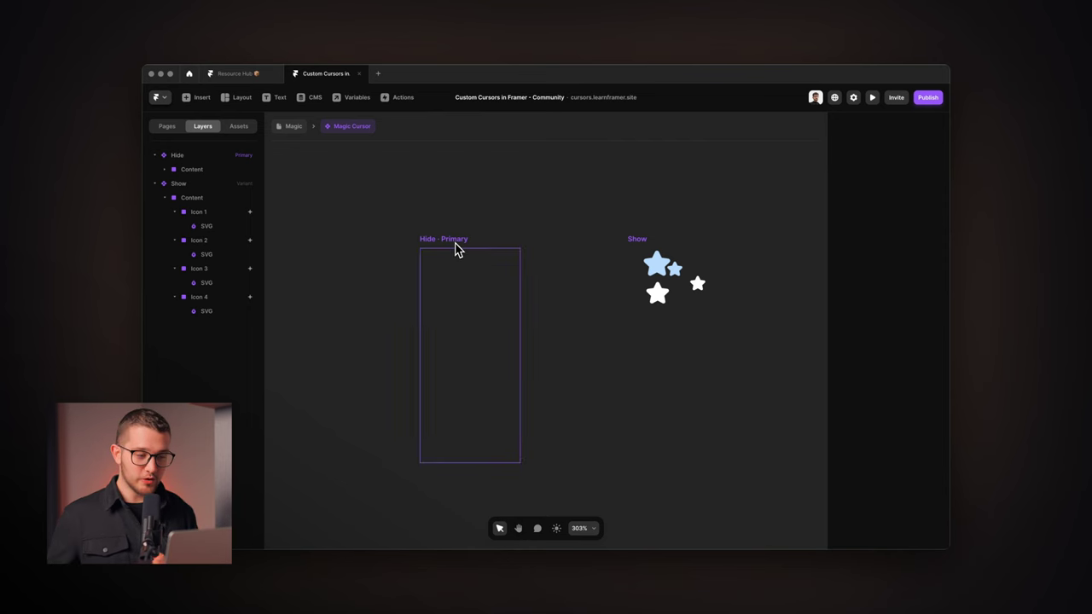
# - Exit the Magic Cursor component to the /magic page and preview it
pyautogui.click(290, 126)
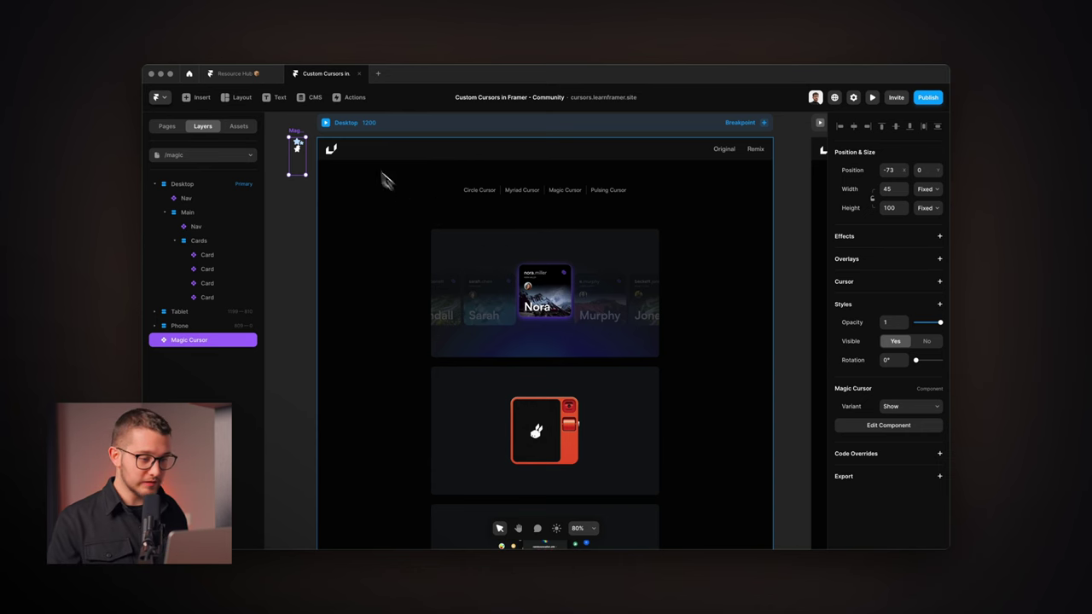
pyautogui.press('super+p')
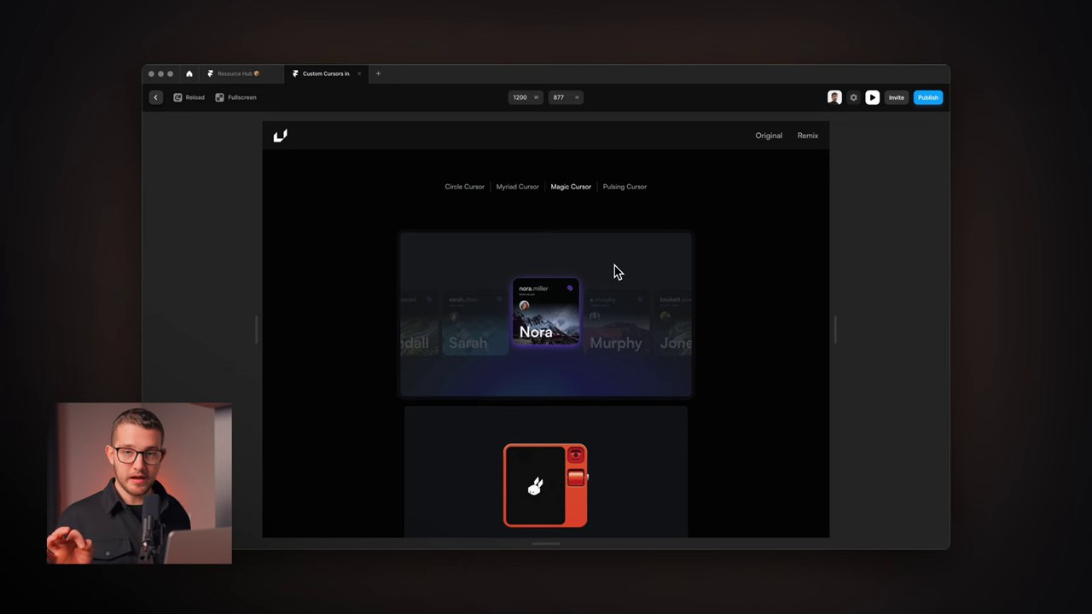
# - Give the Desktop frame a custom Magic Cursor cursor in its Hide variant
pyautogui.press('Escape')
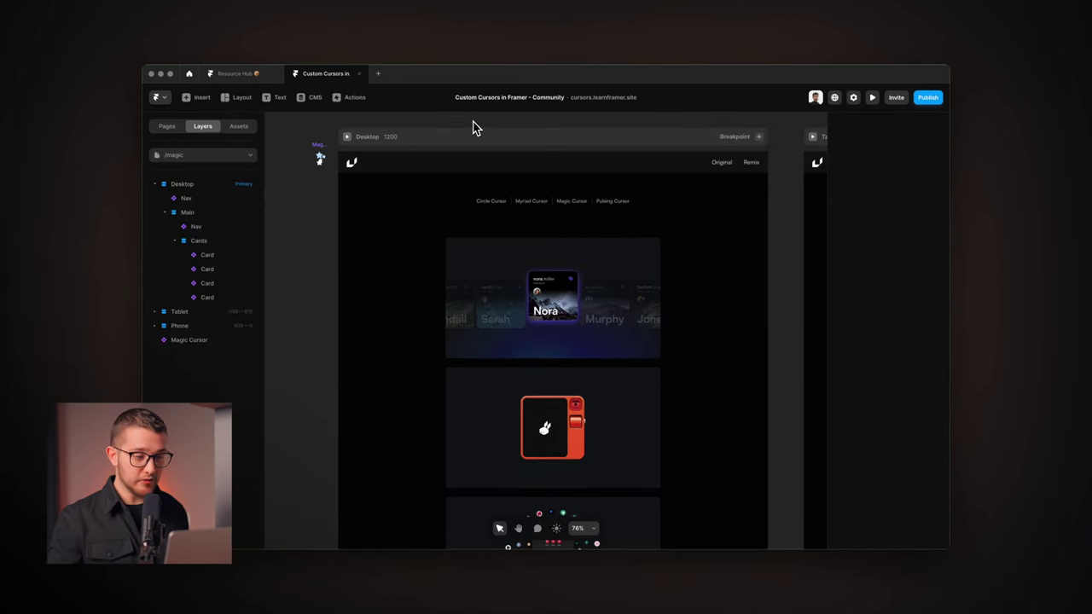
pyautogui.click(470, 134)
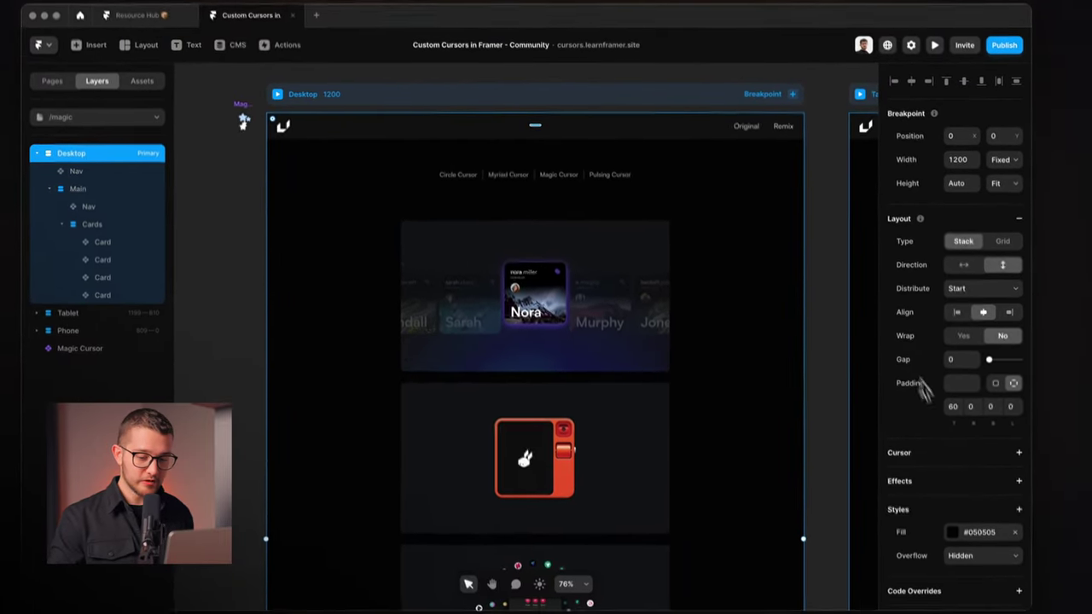
pyautogui.click(1033, 512)
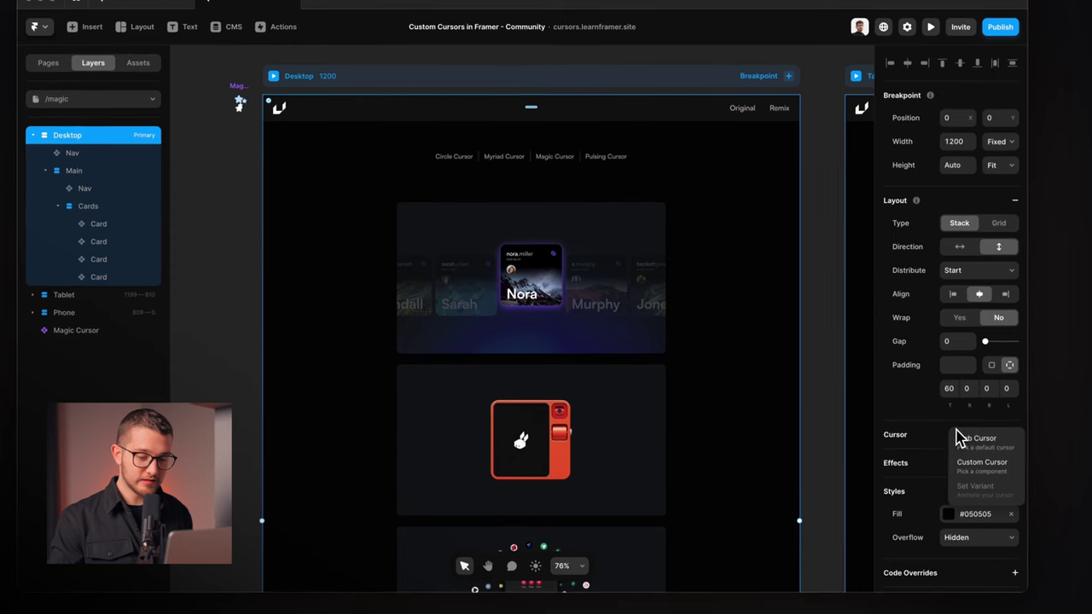
pyautogui.click(979, 465)
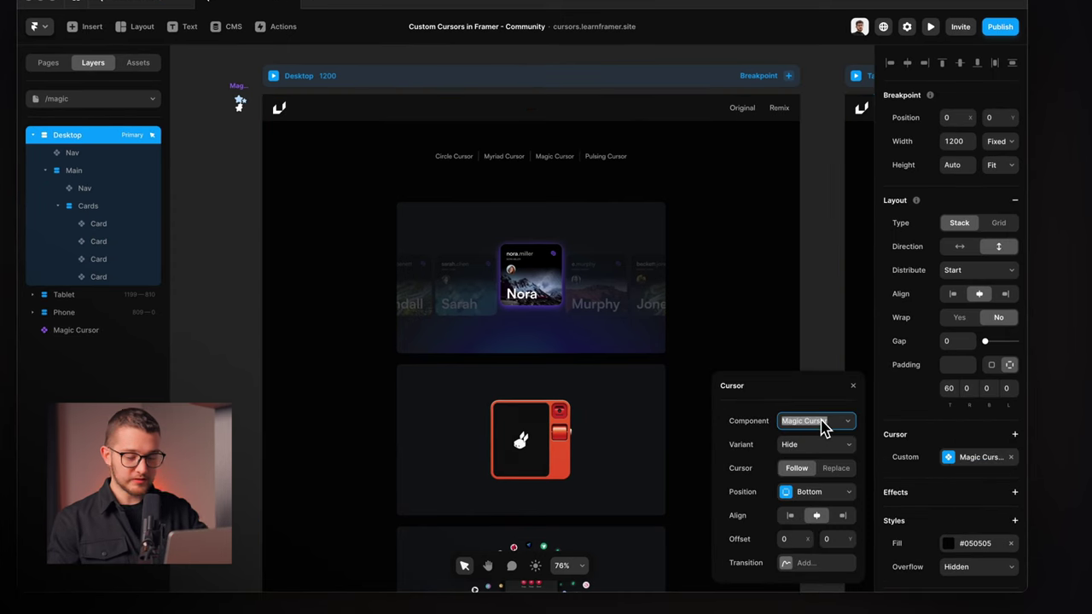
pyautogui.moveTo(778, 390); pyautogui.dragTo(779, 208)
pyautogui.click(810, 264)
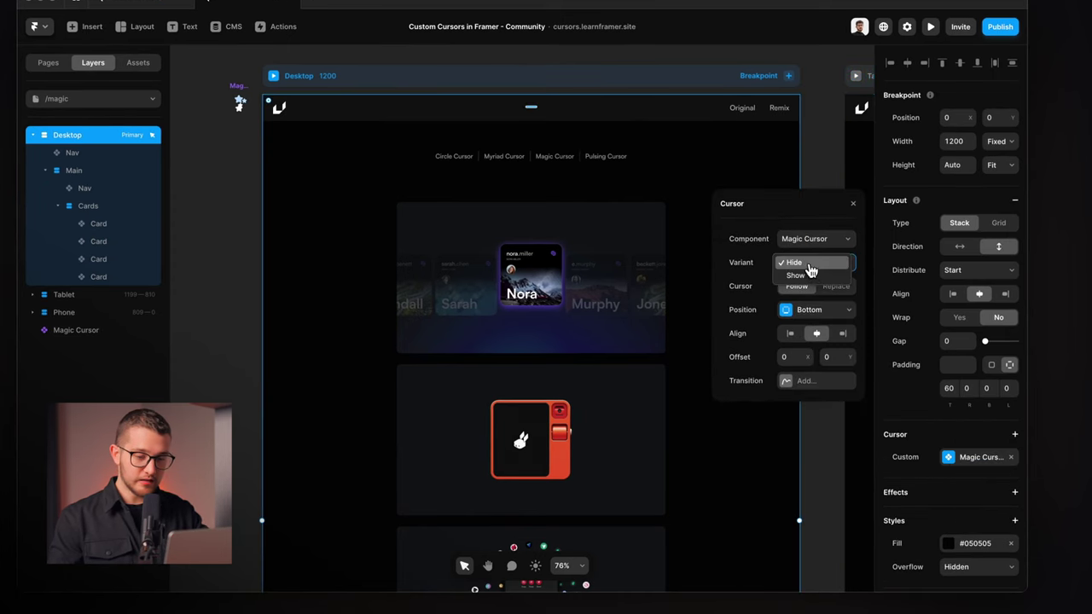
pyautogui.click(808, 265)
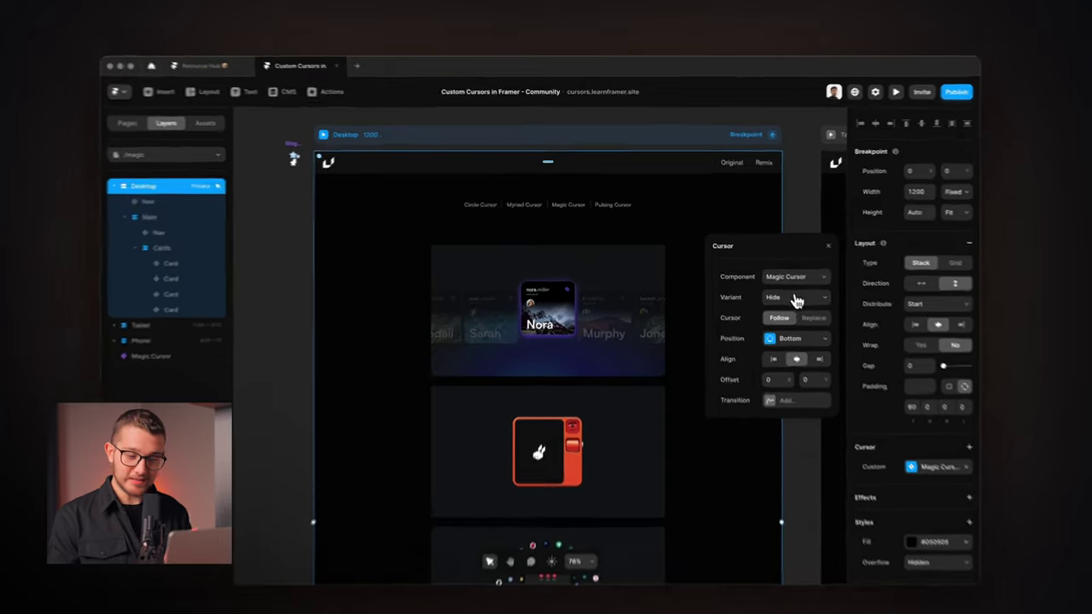
pyautogui.click(690, 221)
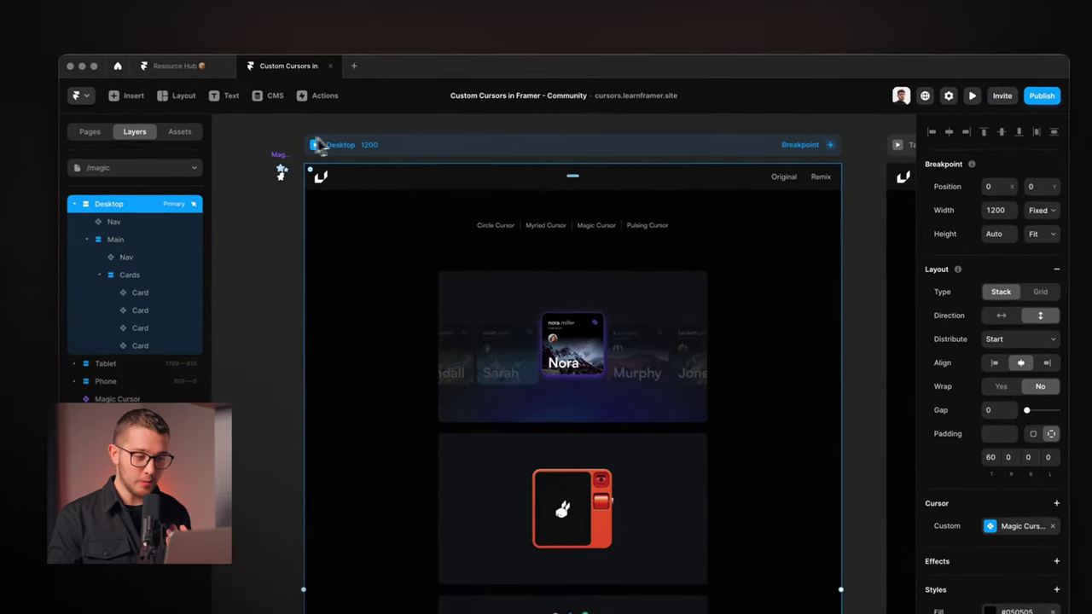
pyautogui.click(281, 133)
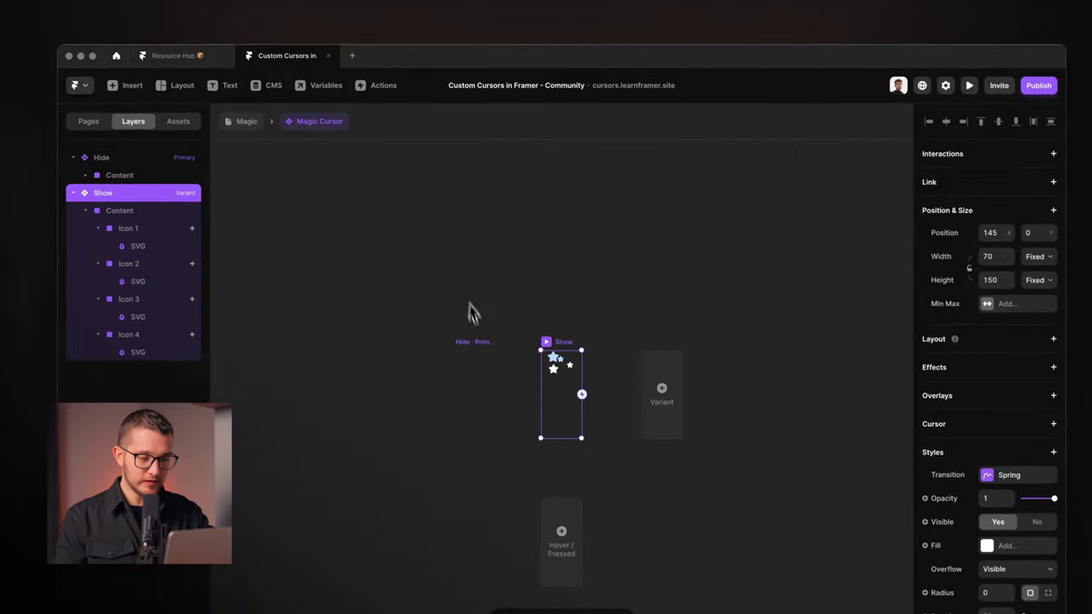
pyautogui.click(475, 361)
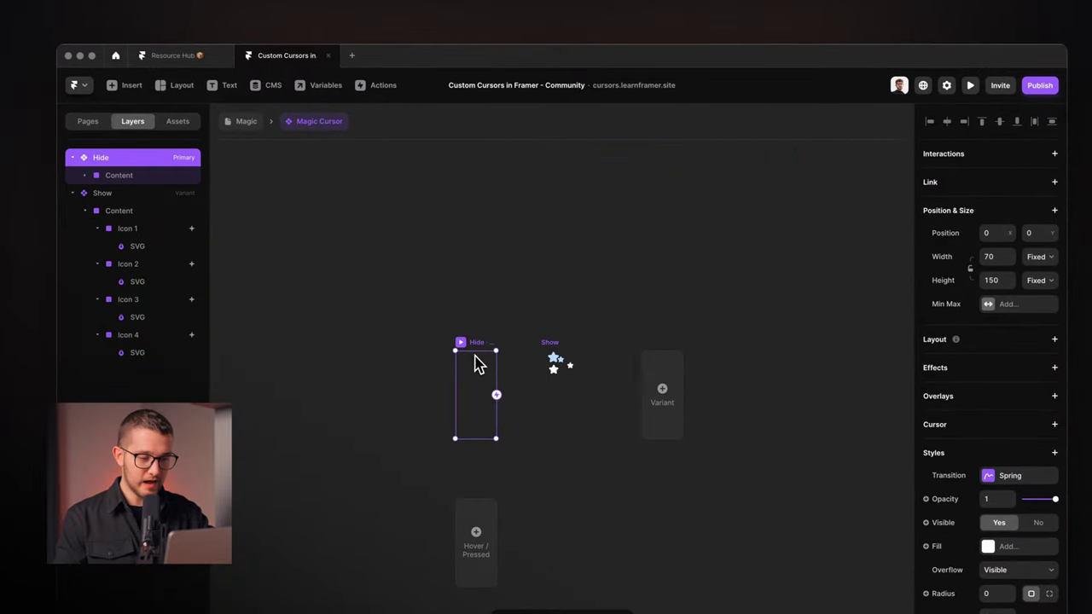
pyautogui.click(244, 125)
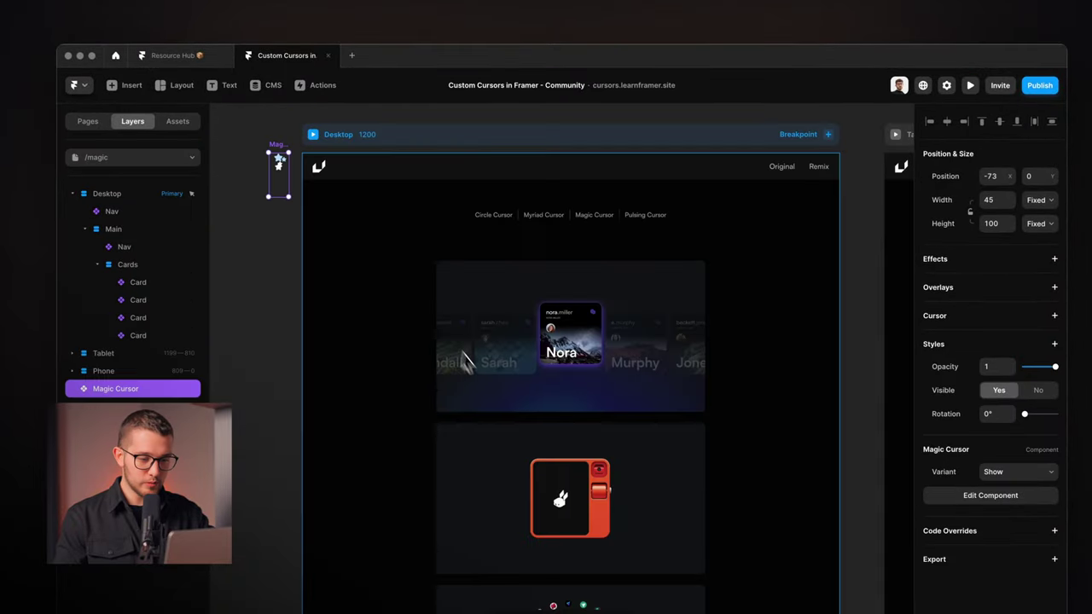
pyautogui.click(538, 345)
pyautogui.scroll(-3, 547, 395)
# - Make all four Cards set the Magic Cursor to its Show variant, then preview
pyautogui.keyDown('shift'); pyautogui.click(547, 399); pyautogui.keyUp('shift')
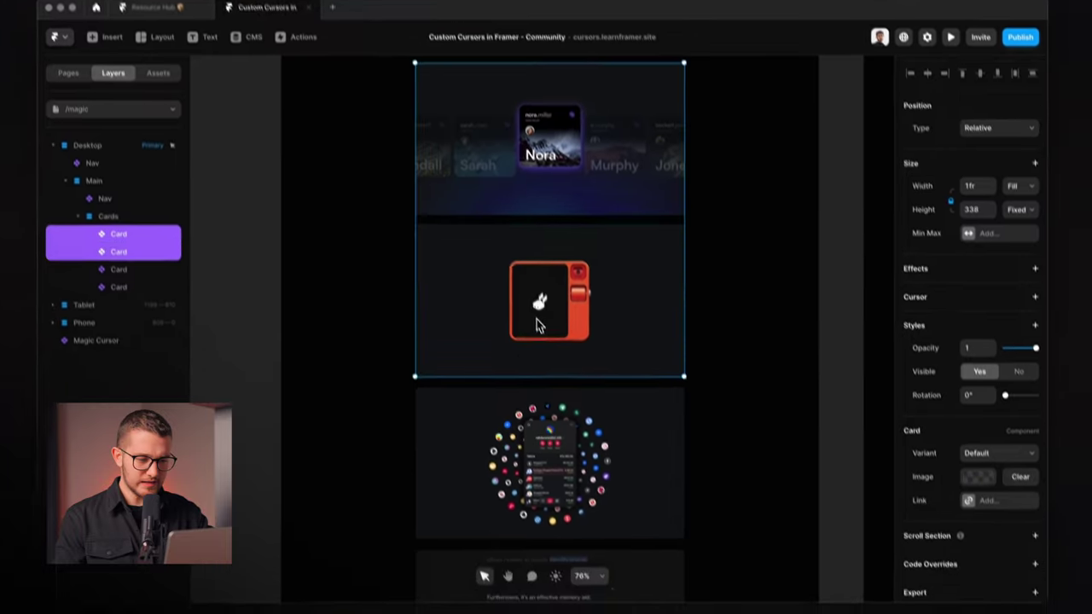
pyautogui.scroll(-3, 540, 456)
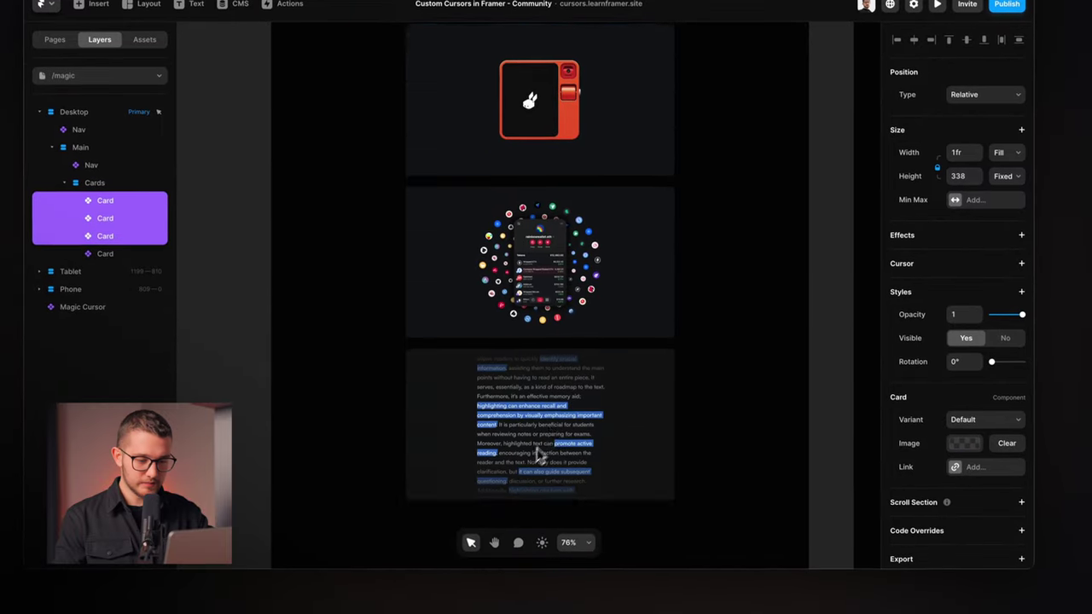
pyautogui.keyDown('shift'); pyautogui.click(540, 456); pyautogui.keyUp('shift')
pyautogui.scroll(5, 550, 439)
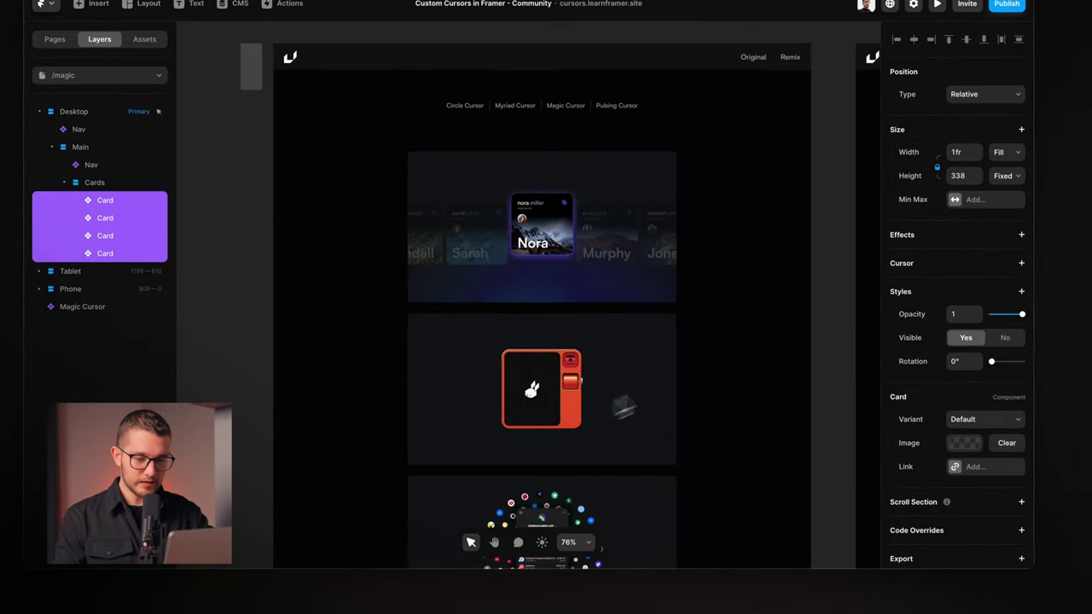
pyautogui.click(947, 290)
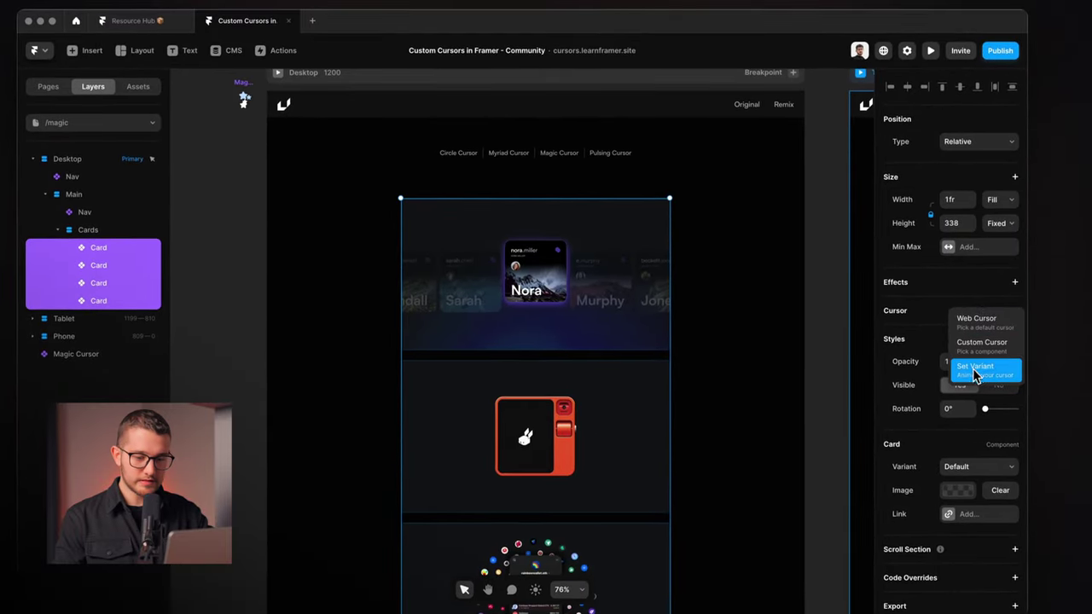
pyautogui.click(979, 350)
pyautogui.click(774, 397)
pyautogui.click(802, 398)
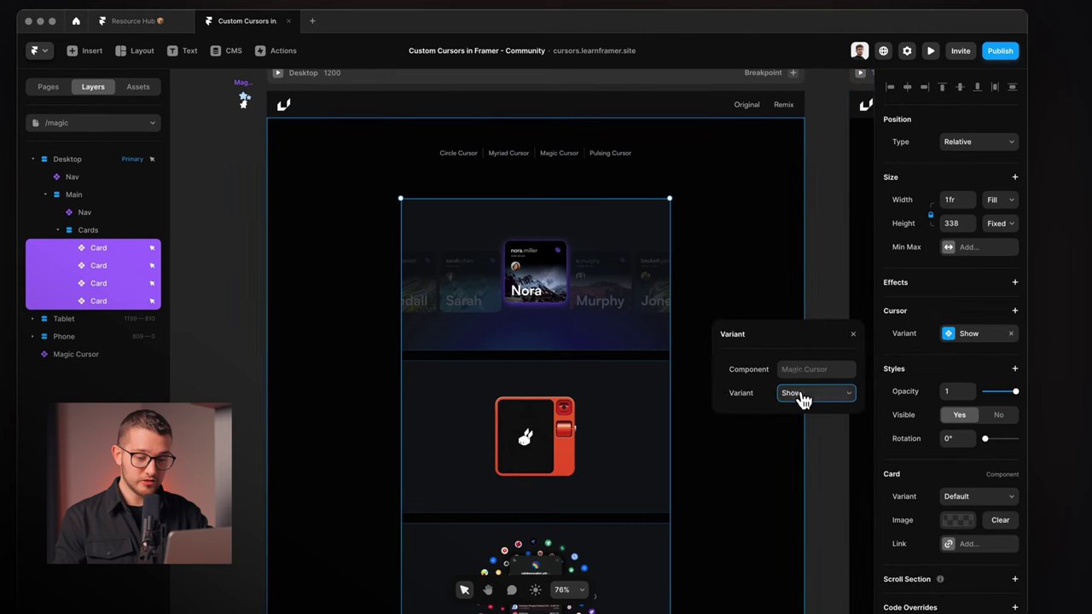
pyautogui.click(787, 296)
pyautogui.press('super+p')
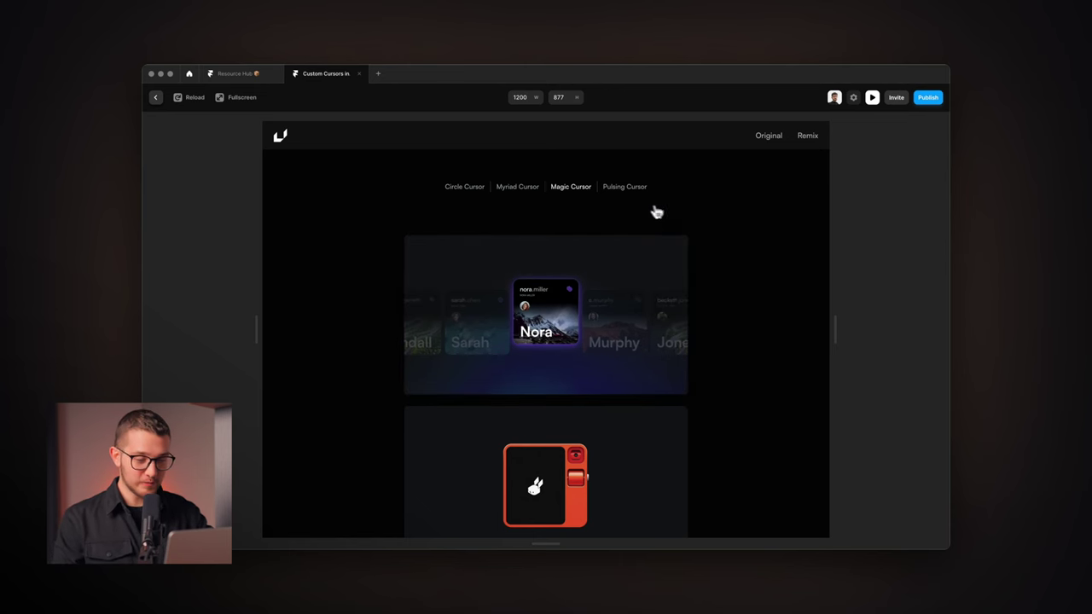
# - Leave the preview, go to /pulsing, and open the Pulsing Cursor component for editing
pyautogui.click(872, 97)
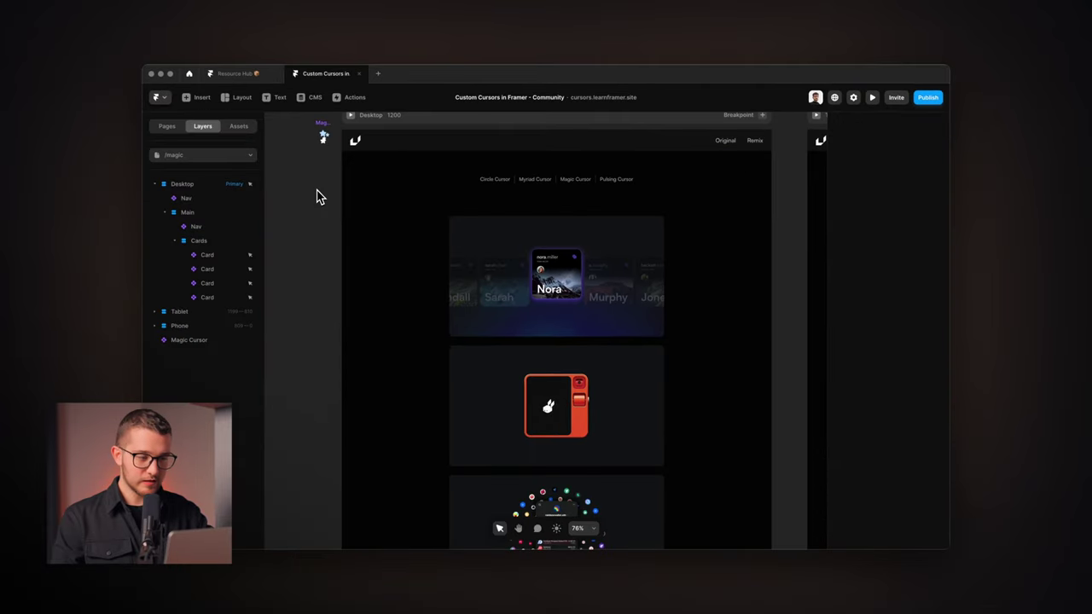
pyautogui.click(219, 159)
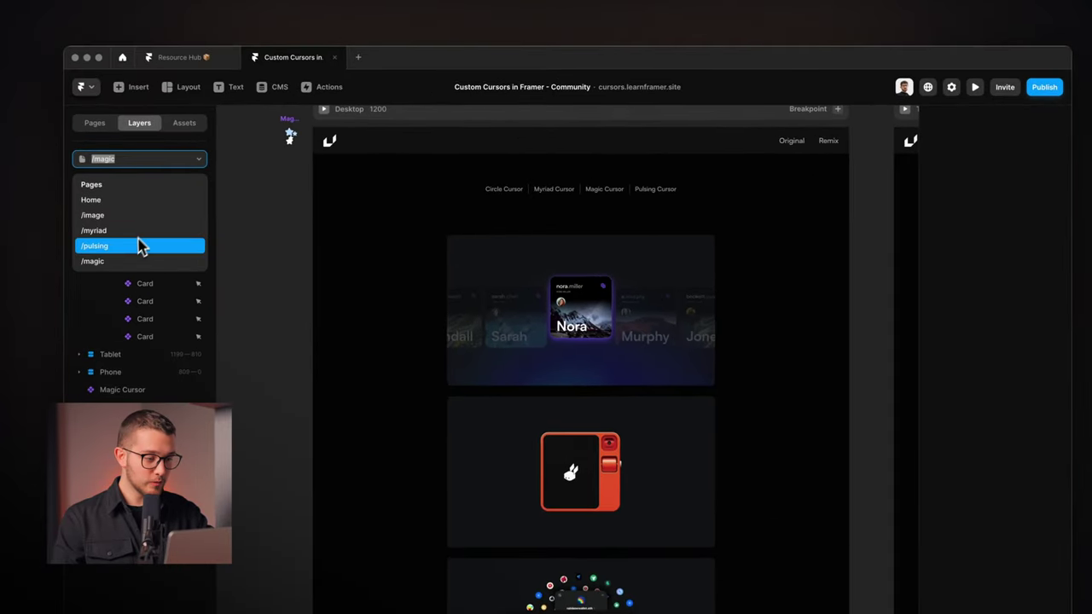
pyautogui.click(137, 247)
pyautogui.scroll(3, 419, 251)
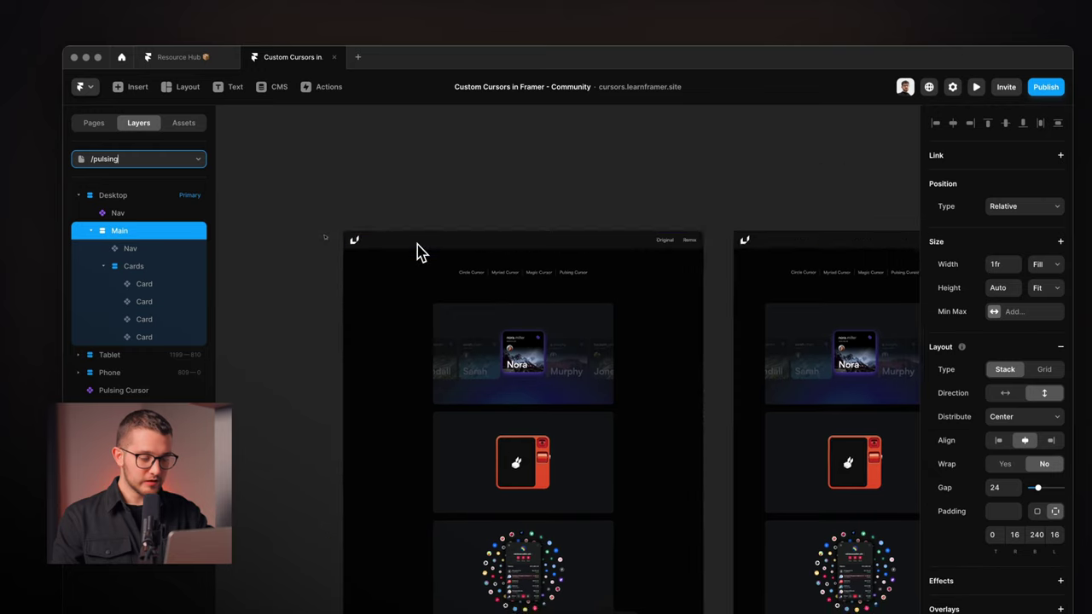
pyautogui.click(316, 178)
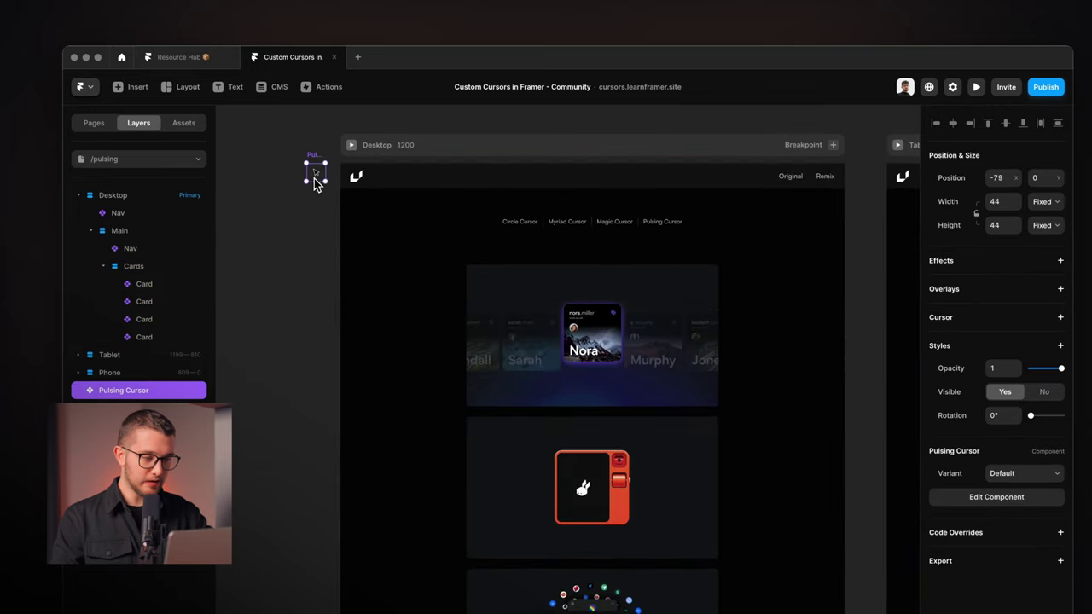
pyautogui.doubleClick(314, 179)
pyautogui.doubleClick(559, 313)
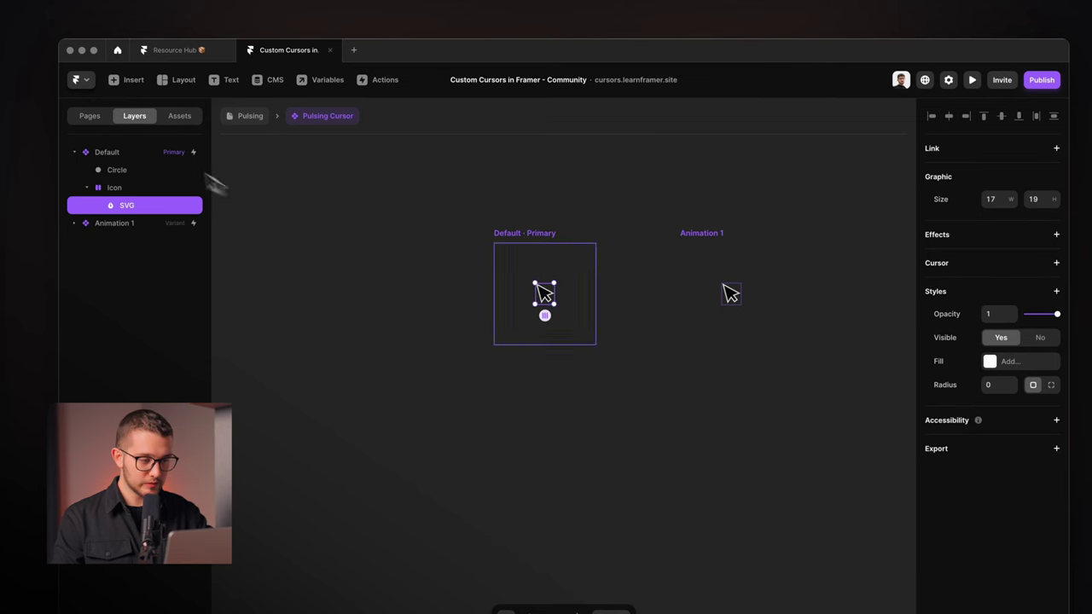
# - Select the Circle inside the Animation 1 variant
pyautogui.click(117, 171)
pyautogui.scroll(2, 512, 265)
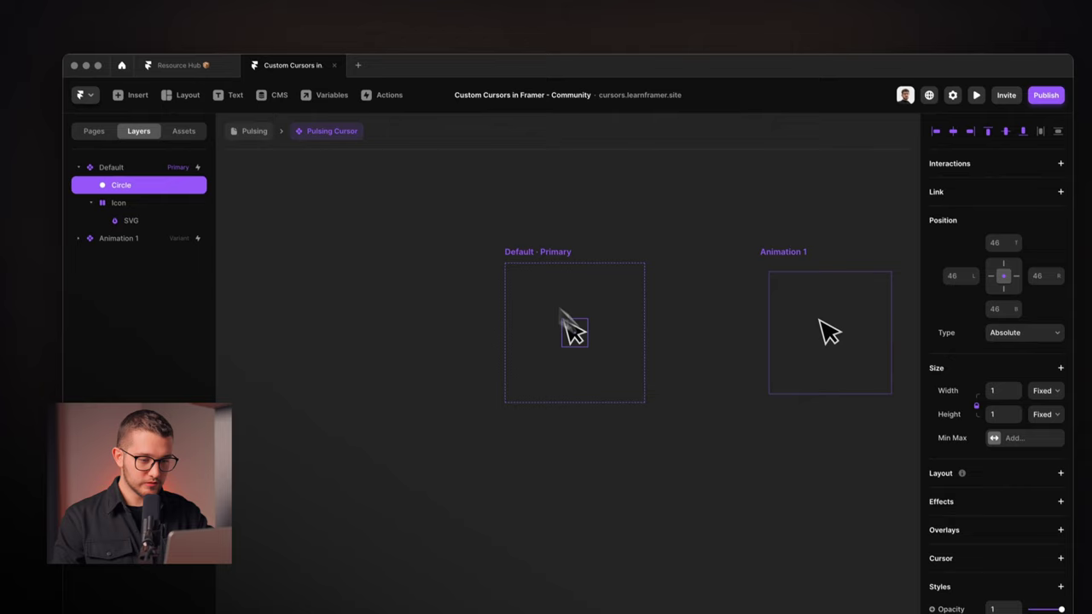
pyautogui.scroll(2, 559, 311)
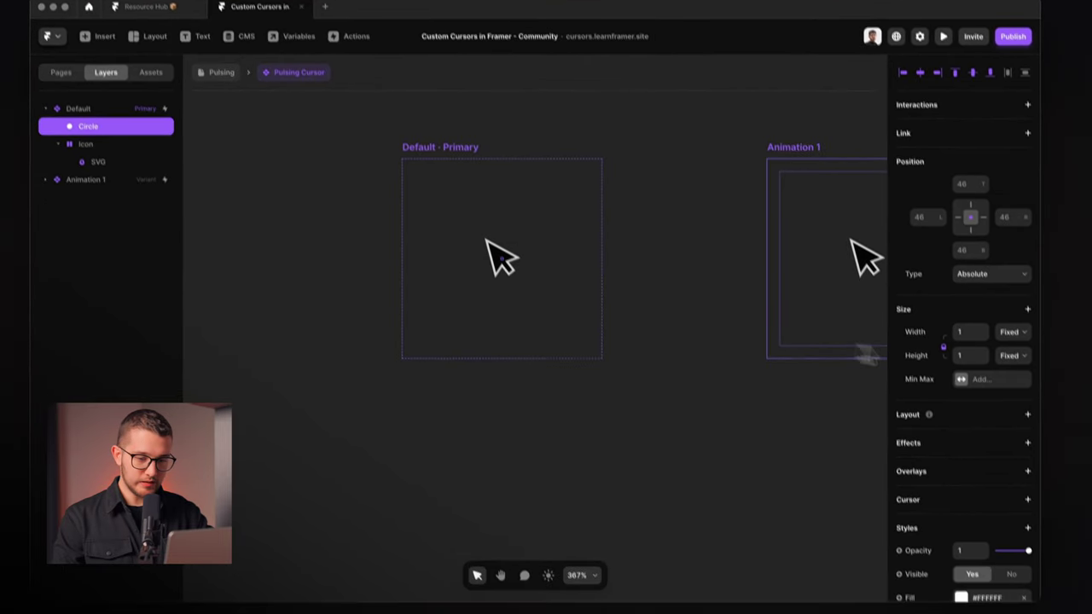
pyautogui.scroll(-2, 921, 371)
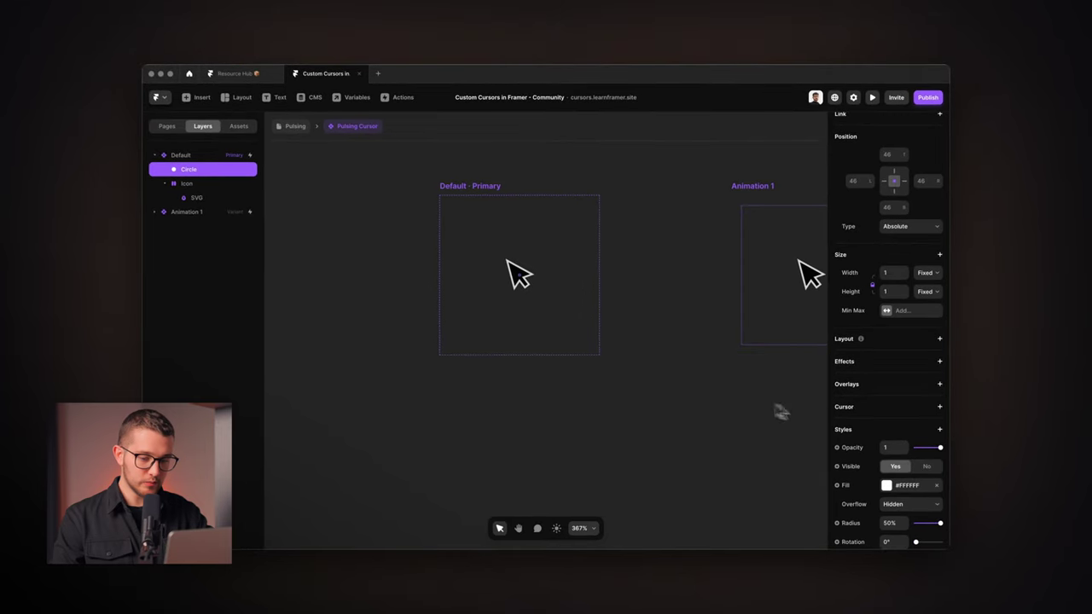
pyautogui.scroll(1, 566, 315)
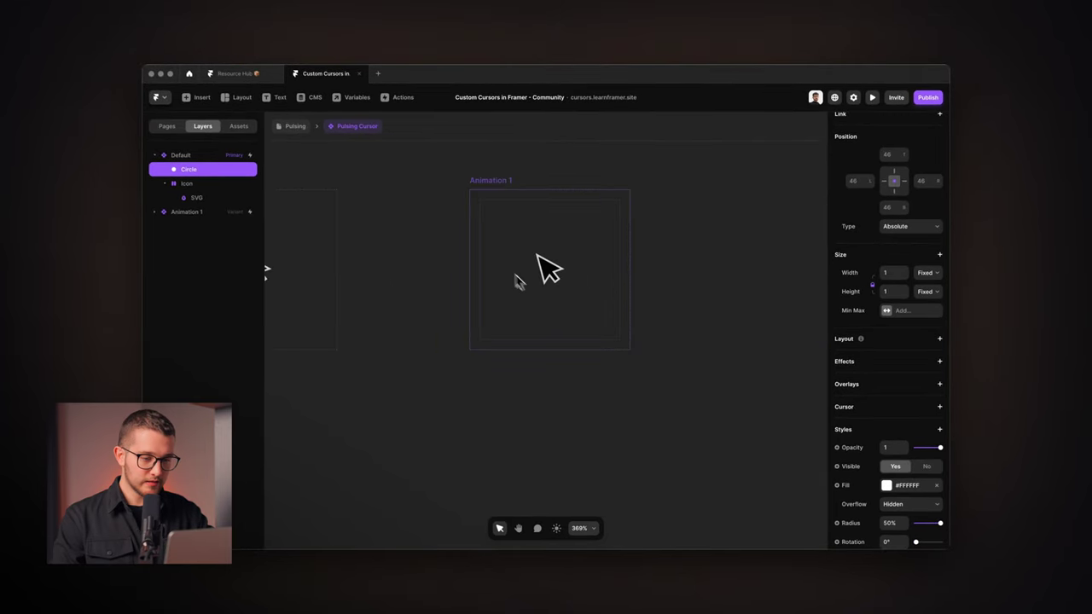
pyautogui.click(509, 181)
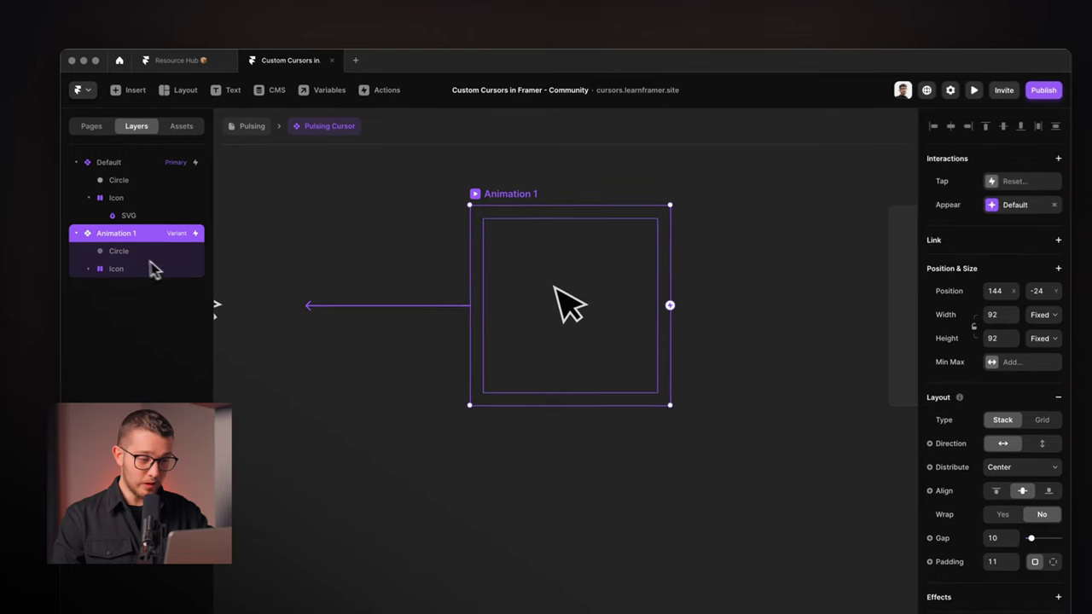
pyautogui.click(141, 253)
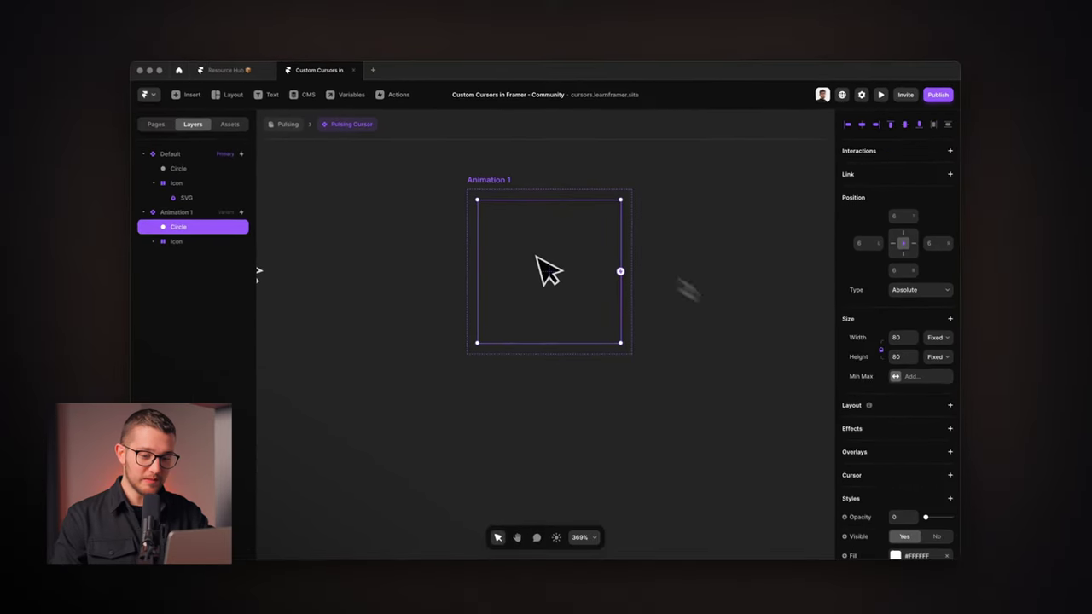
# - Lower the Animation 1 circle's opacity from 0.23 to 0 and zoom to fit
pyautogui.scroll(-3, 872, 395)
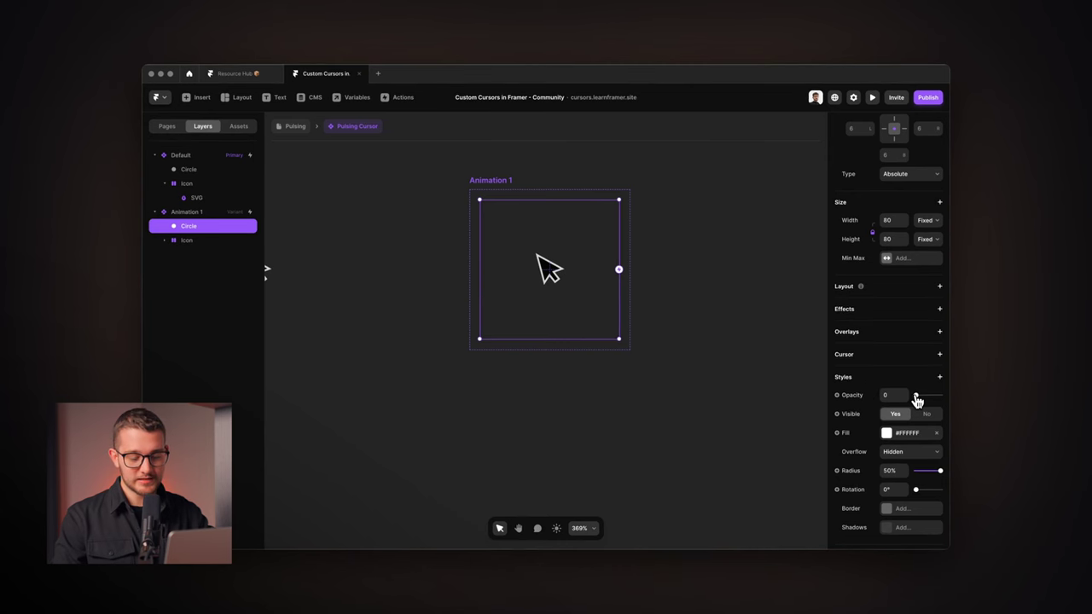
pyautogui.moveTo(917, 401); pyautogui.dragTo(923, 399)
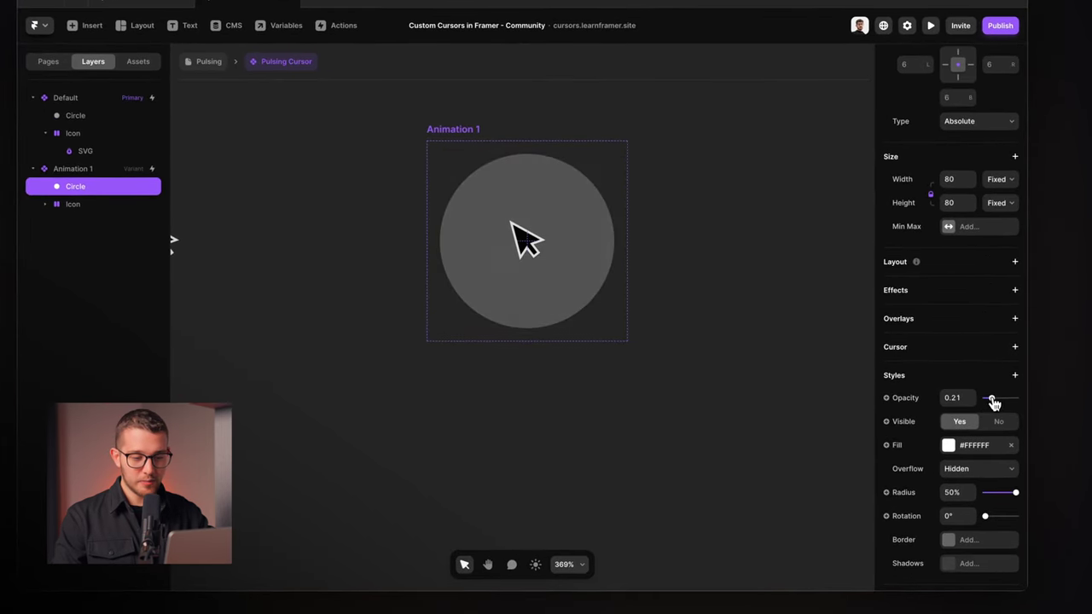
pyautogui.moveTo(994, 404); pyautogui.dragTo(993, 401)
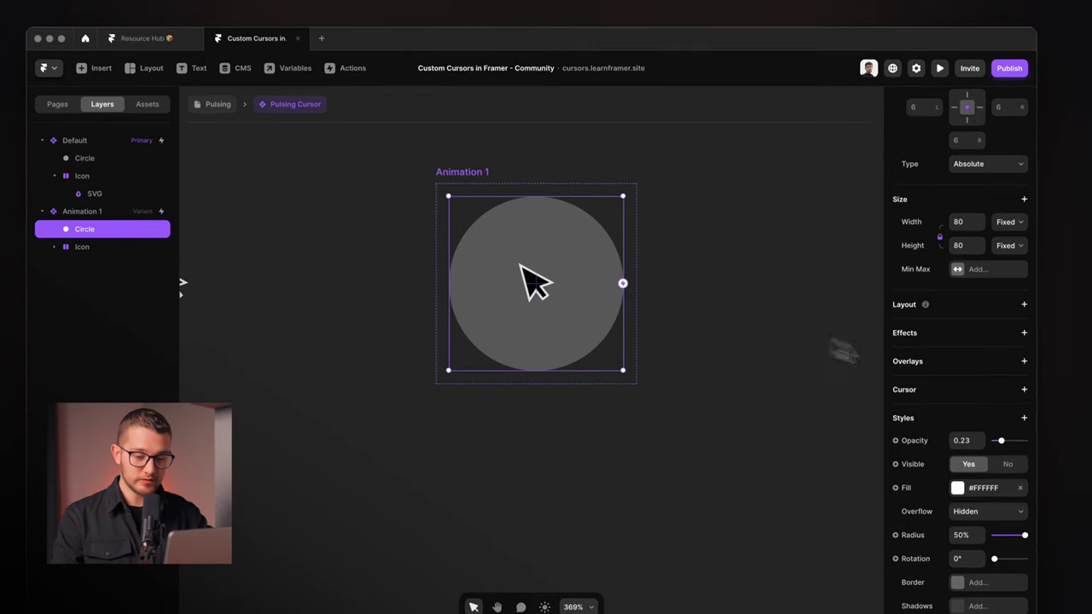
pyautogui.moveTo(995, 403); pyautogui.dragTo(962, 410)
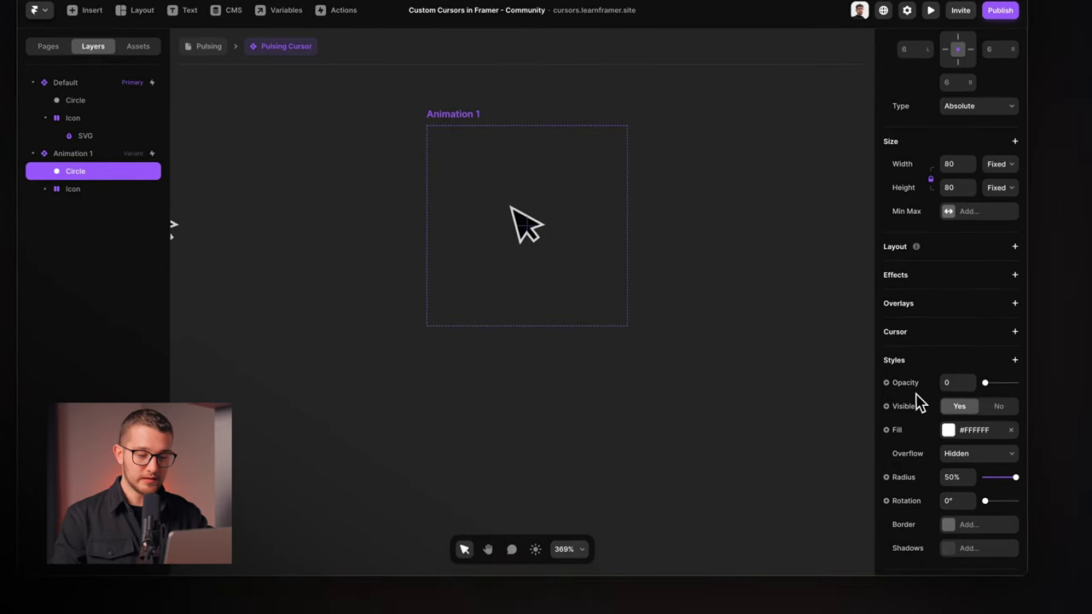
pyautogui.click(645, 378)
pyautogui.hotkey('shift', '1')
# - Check the Default variant's Tap interaction leading to Animation 1
pyautogui.click(454, 206)
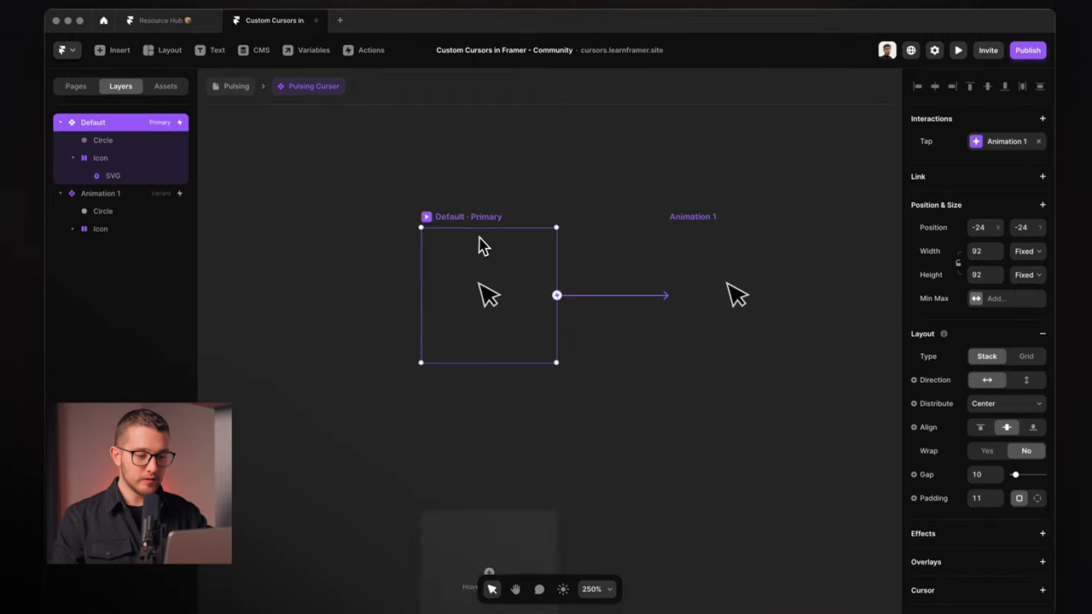
pyautogui.hscroll(4, 484, 247)
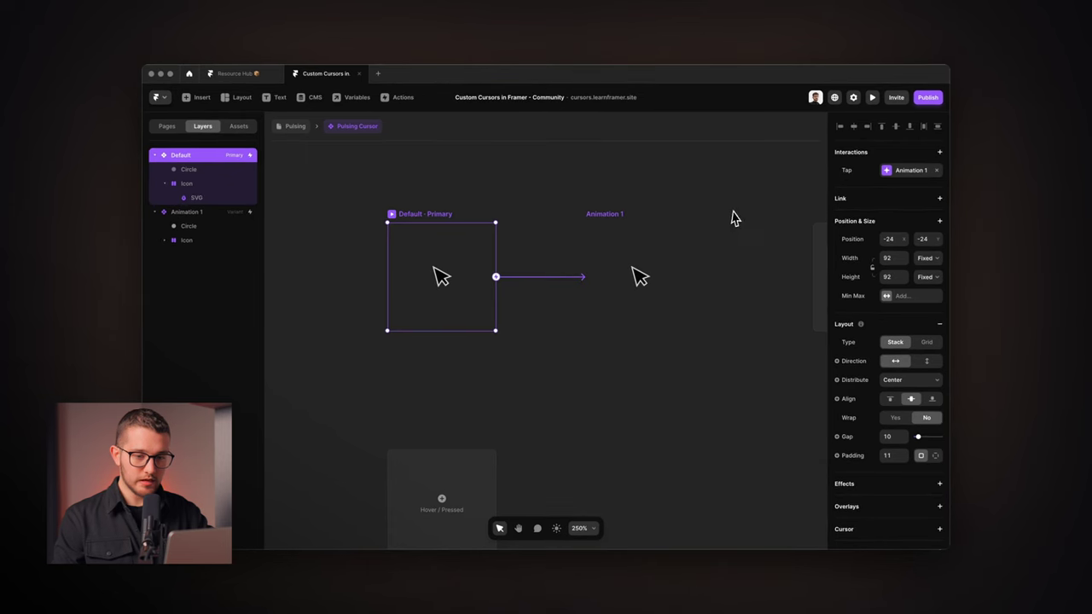
pyautogui.click(905, 171)
pyautogui.click(904, 172)
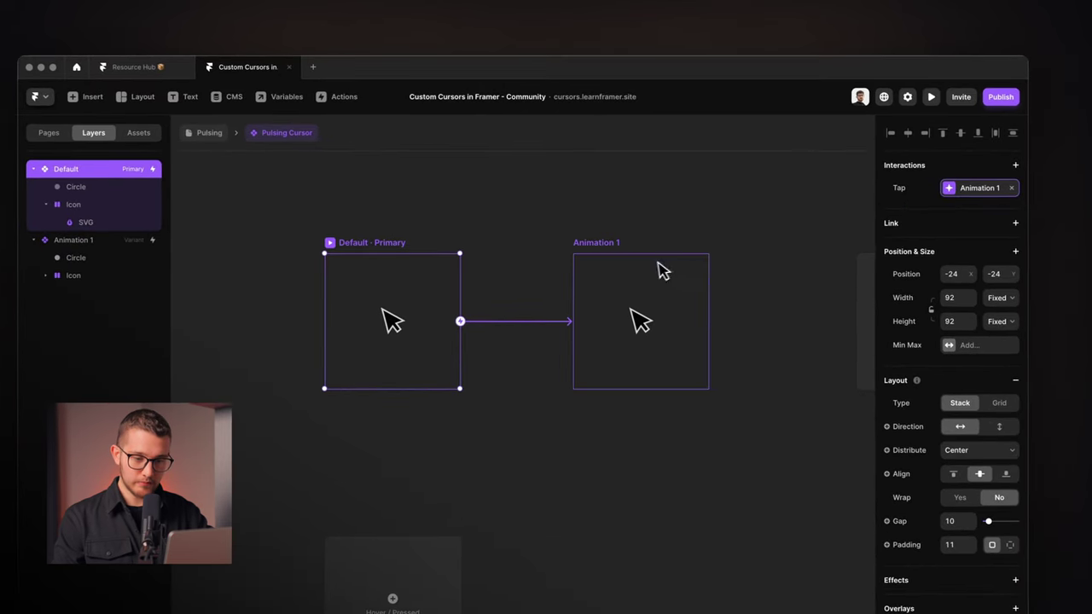
# - Check Animation 1's Appear interaction (0.8 s delay, Once) and preview the component
pyautogui.click(653, 276)
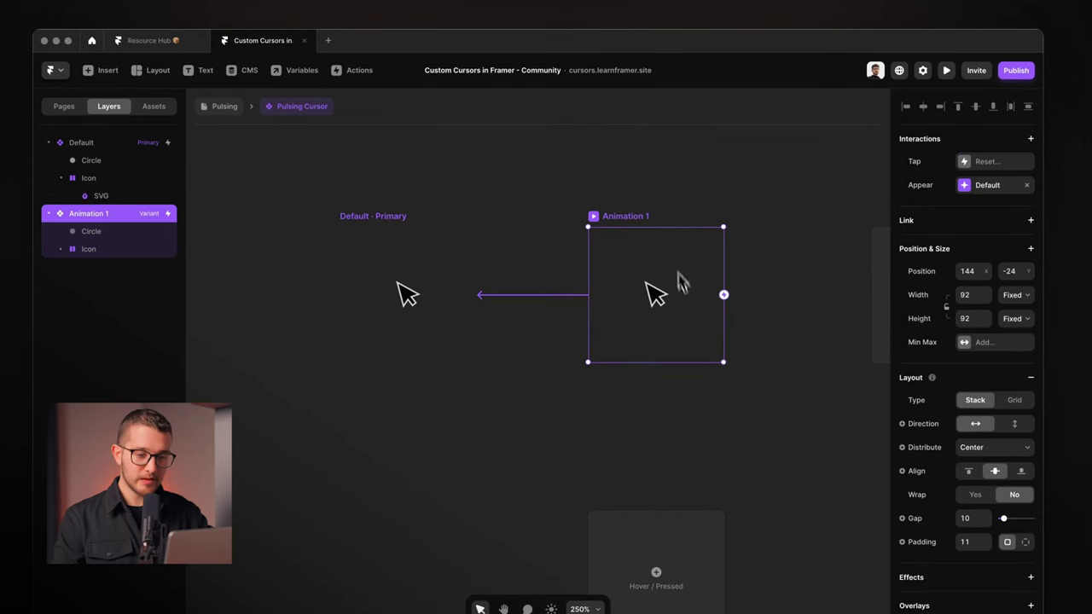
pyautogui.click(973, 186)
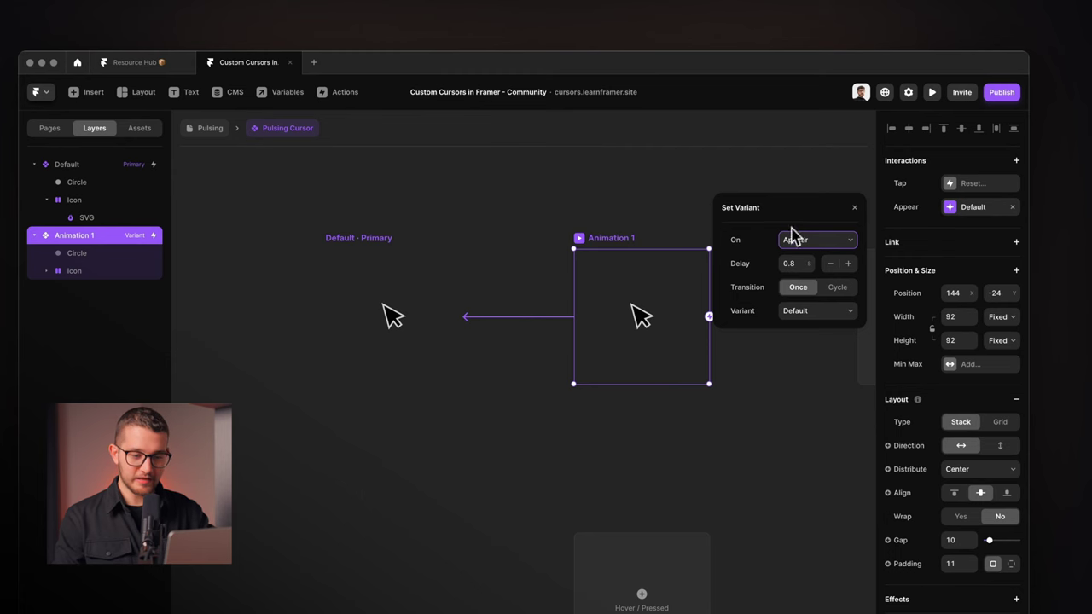
pyautogui.click(851, 210)
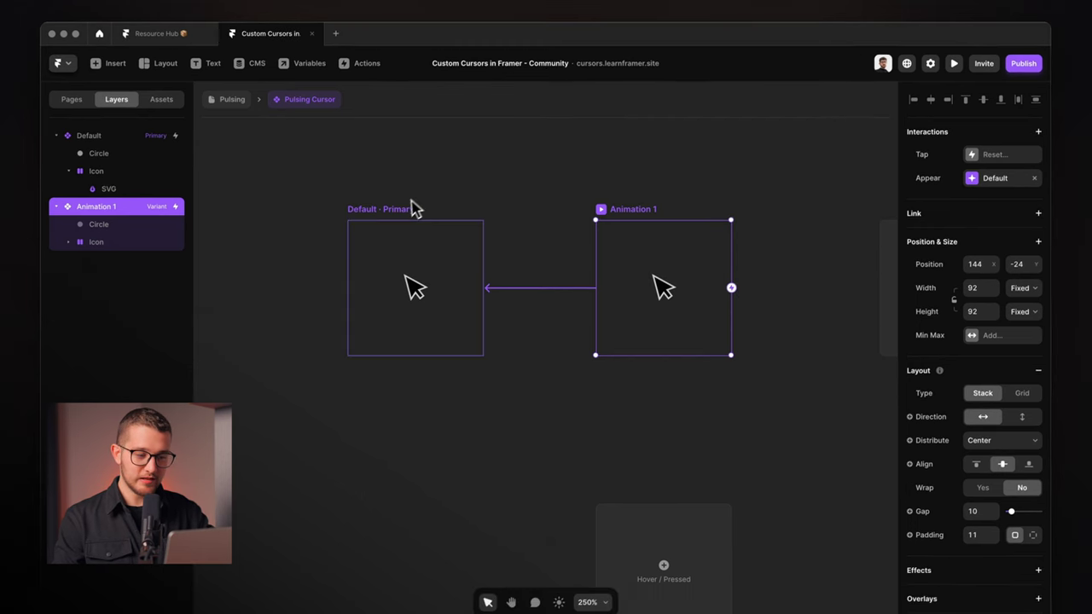
pyautogui.click(384, 239)
pyautogui.click(449, 203)
pyautogui.press('super+p')
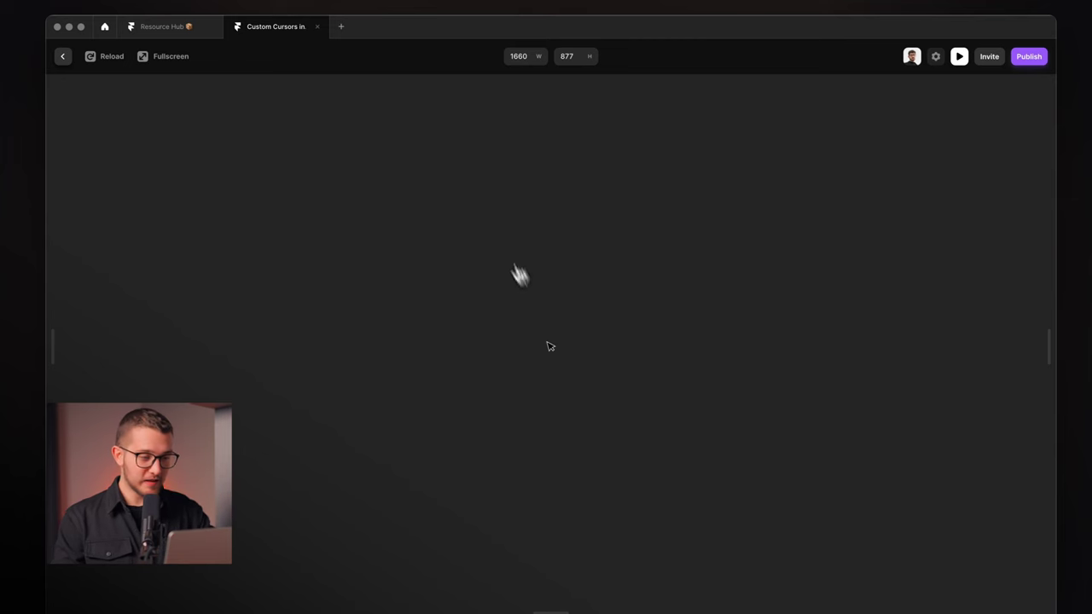
# - Exit the preview back to the Framer editor
pyautogui.click(62, 55)
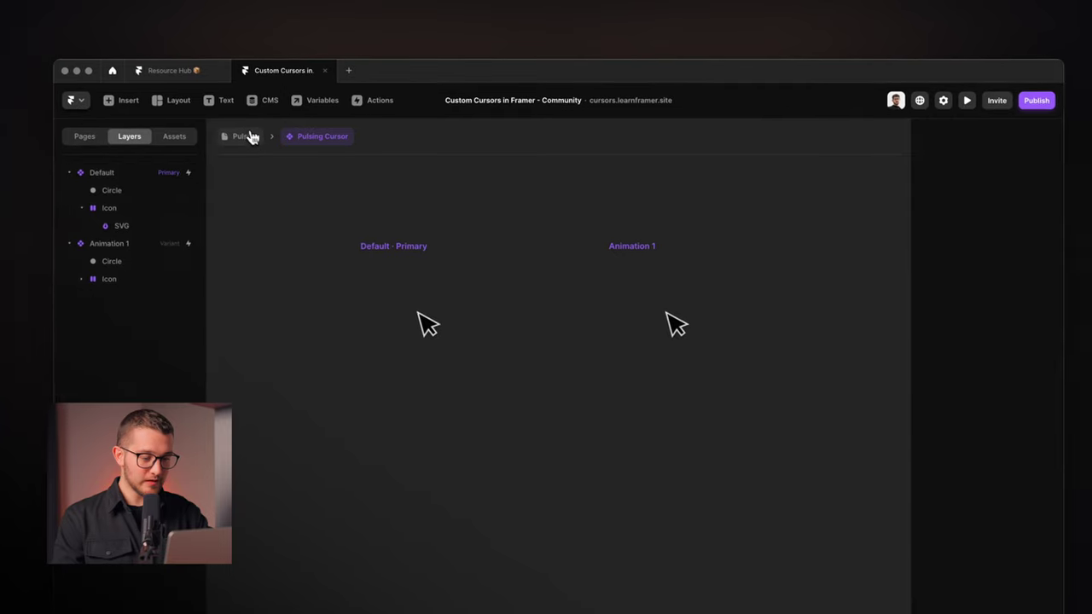
# - On /pulsing, set the Desktop frame's custom cursor to the Pulsing Cursor component, Default variant
pyautogui.click(252, 136)
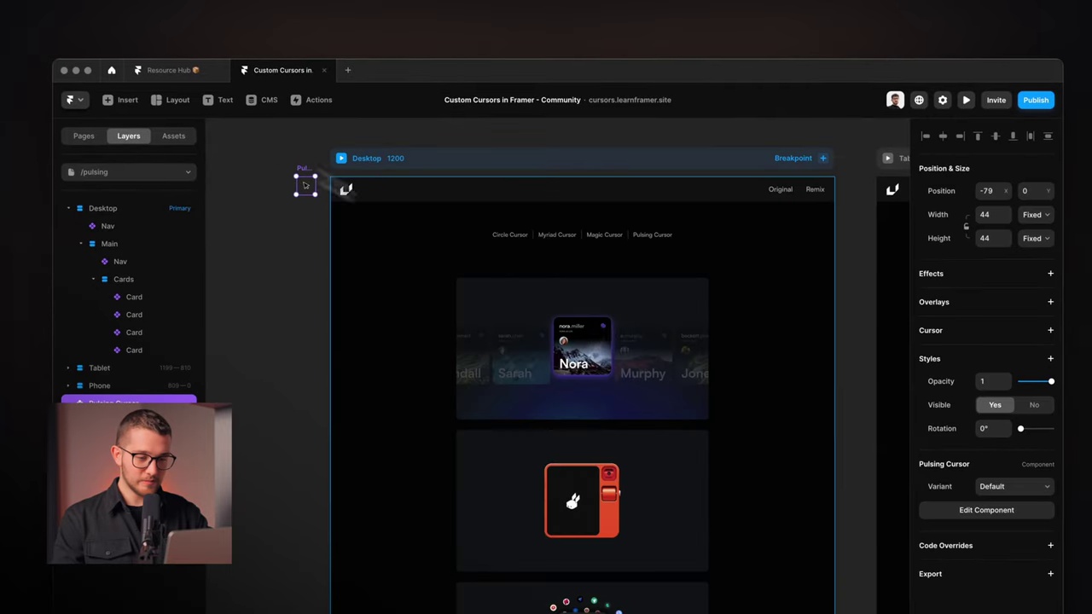
pyautogui.click(581, 208)
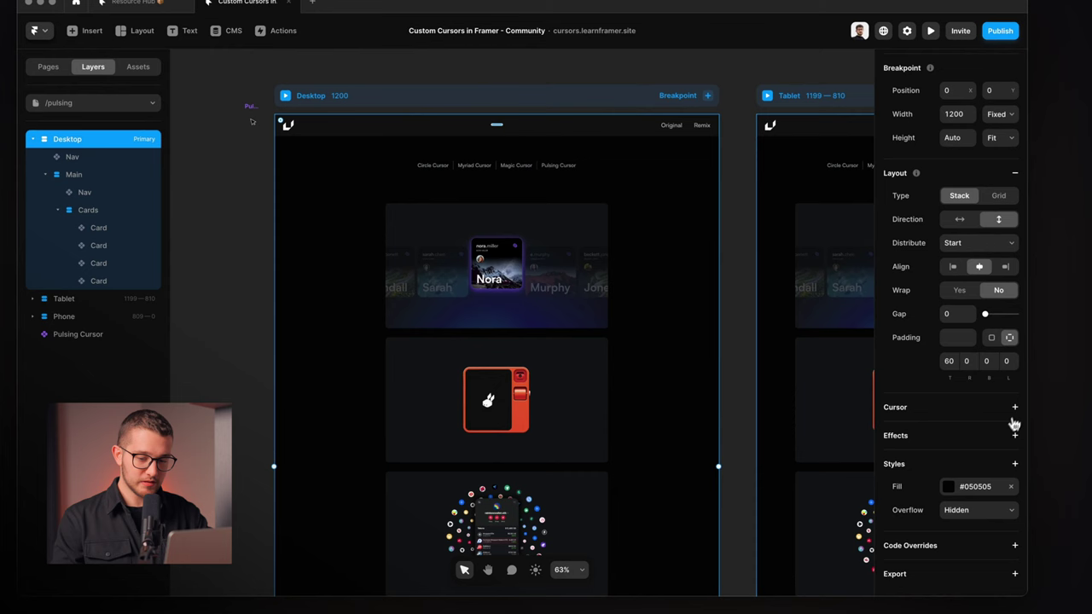
pyautogui.click(1015, 407)
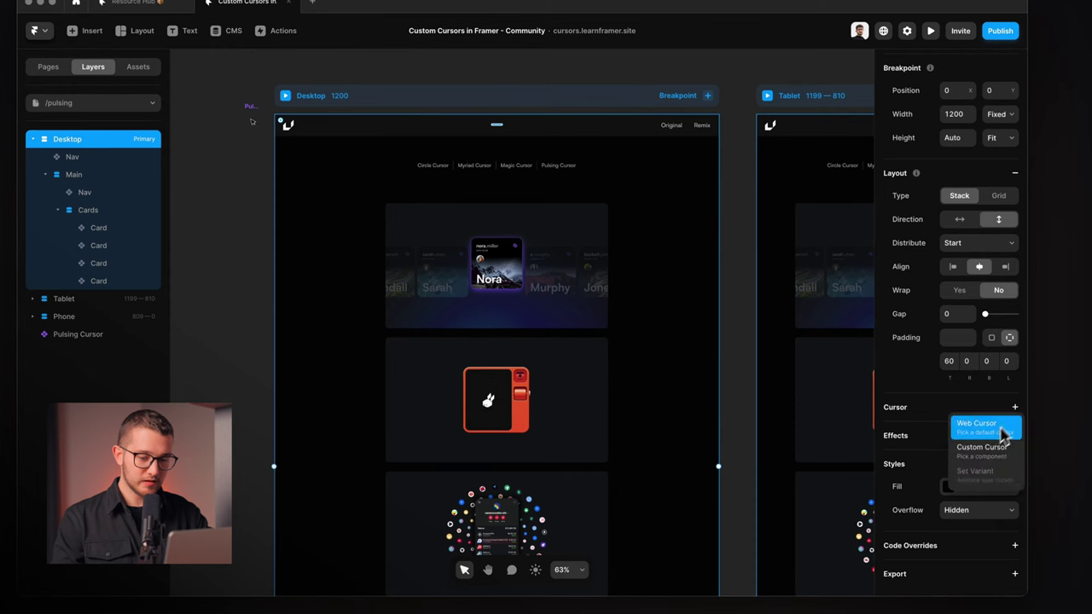
pyautogui.click(981, 450)
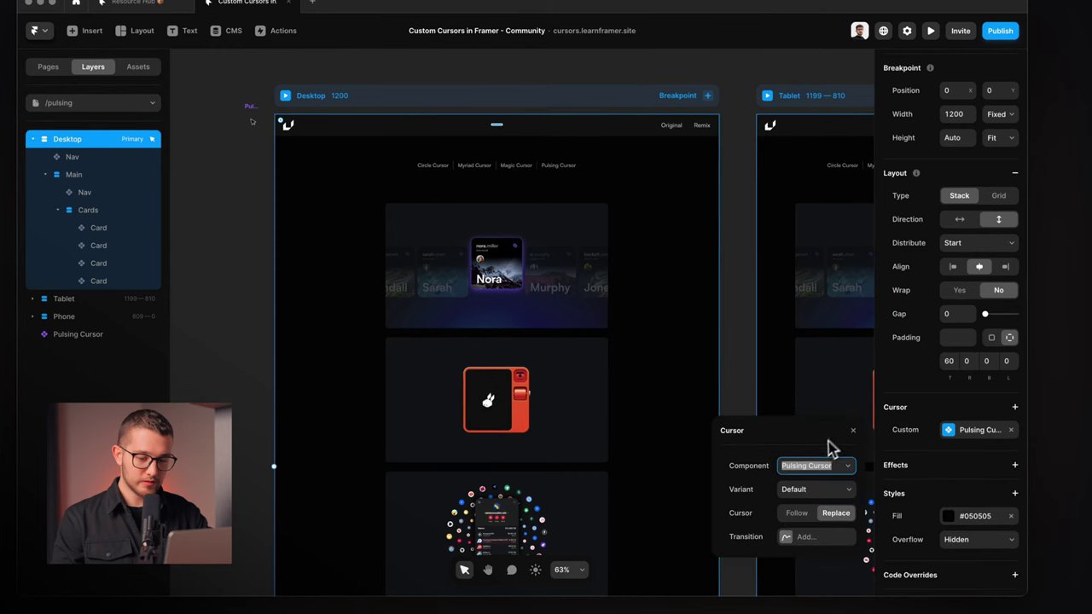
pyautogui.click(819, 489)
pyautogui.click(817, 495)
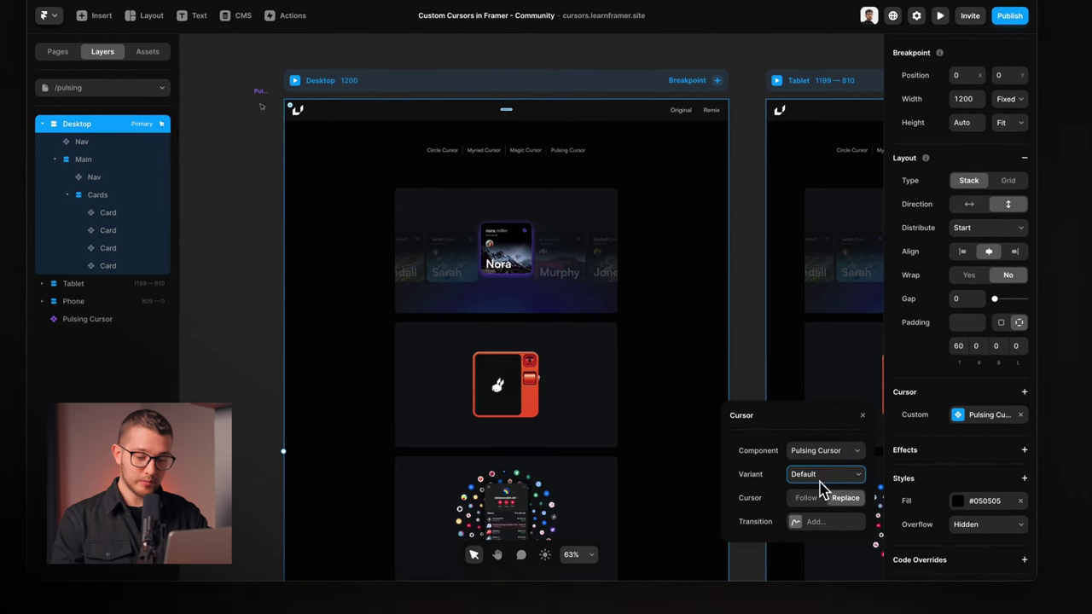
pyautogui.press('Escape')
# - Preview the page with the pulsing cursor, then select the Cards
pyautogui.press('super+p')
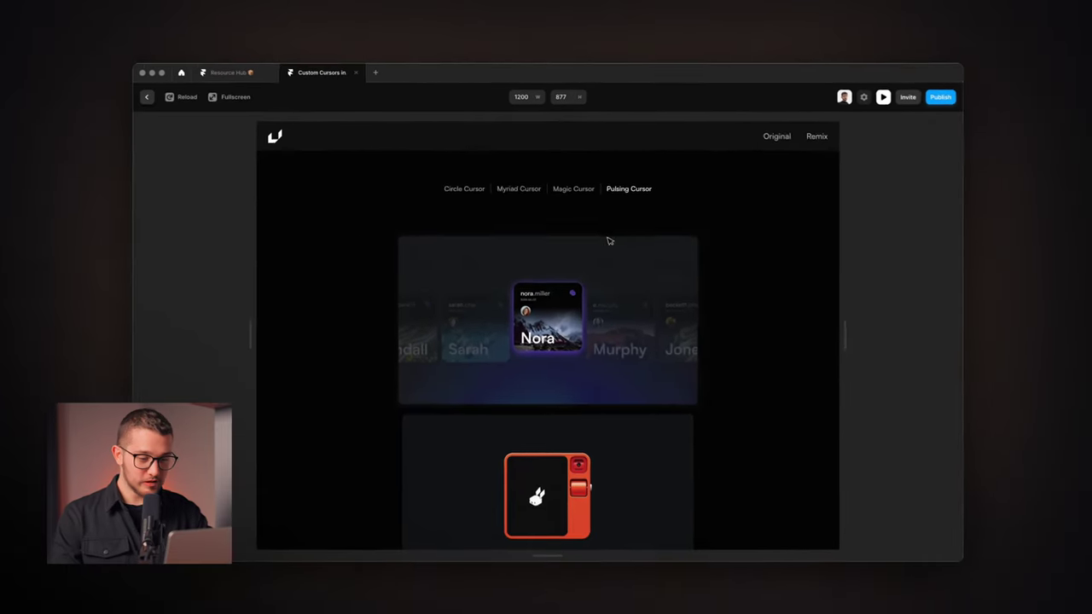
pyautogui.press('Escape')
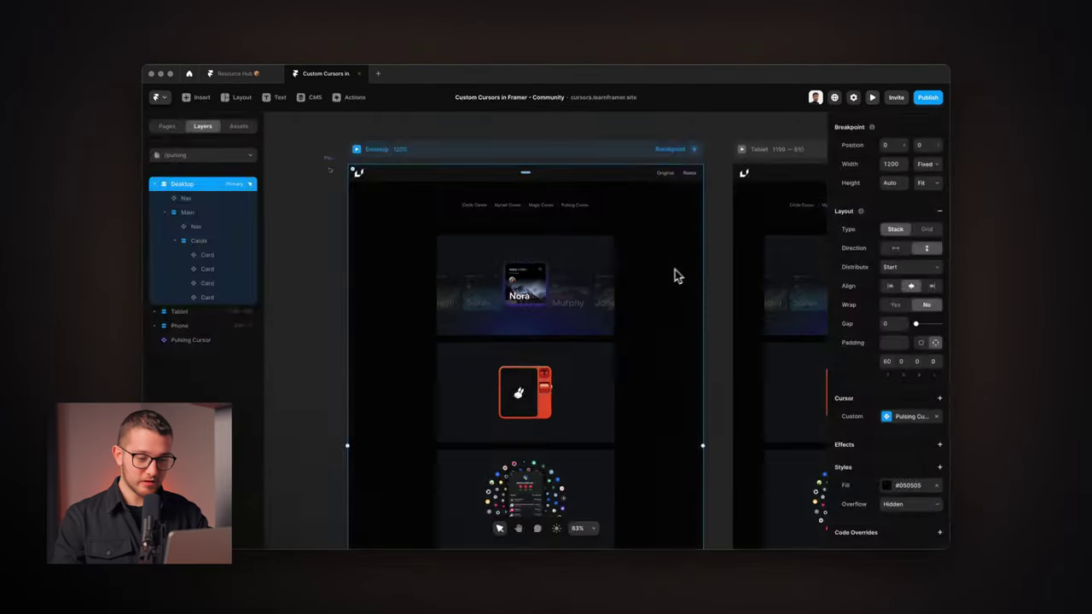
pyautogui.keyDown('shift'); pyautogui.click(506, 388); pyautogui.keyUp('shift')
pyautogui.scroll(-4, 512, 384)
pyautogui.keyDown('shift'); pyautogui.click(511, 333); pyautogui.keyUp('shift')
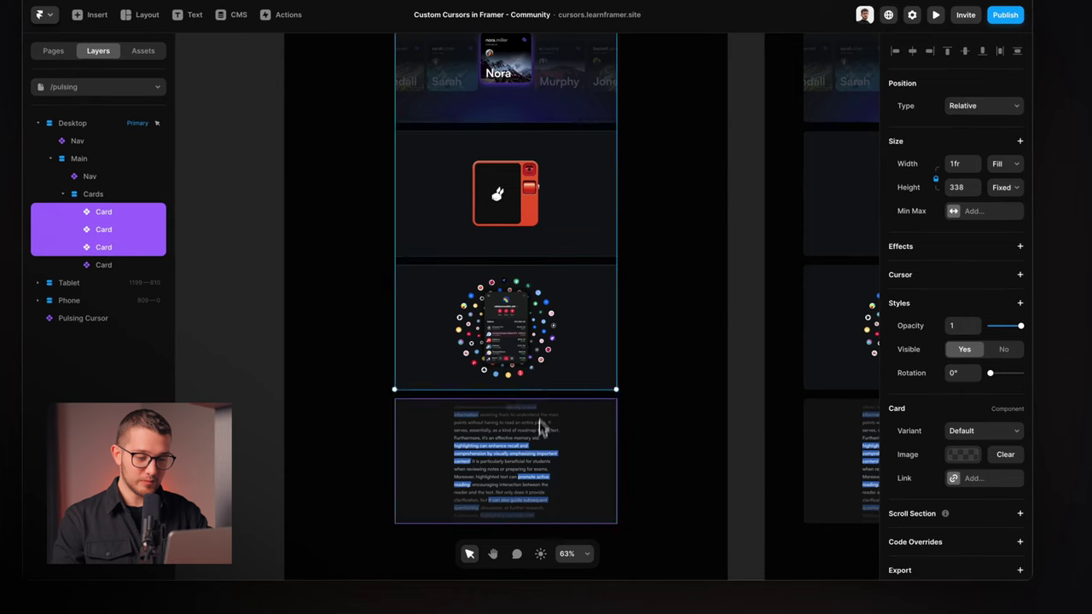
pyautogui.keyDown('shift'); pyautogui.click(544, 427); pyautogui.keyUp('shift')
# - Add a Set Variant cursor setting to the four Cards, choosing Animation 1
pyautogui.click(1020, 274)
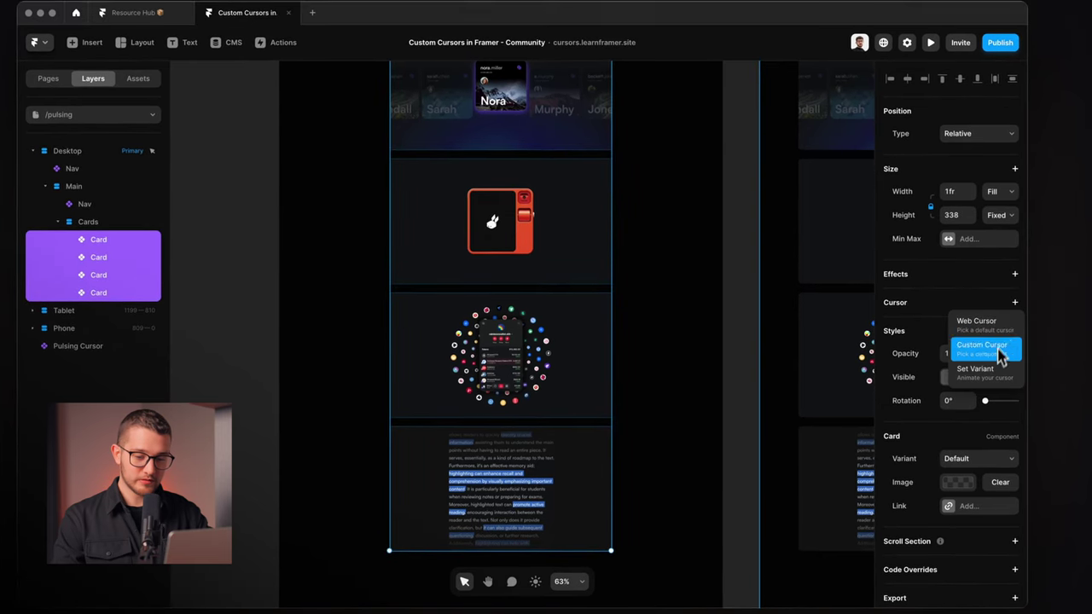
pyautogui.click(999, 345)
pyautogui.click(819, 388)
pyautogui.click(810, 384)
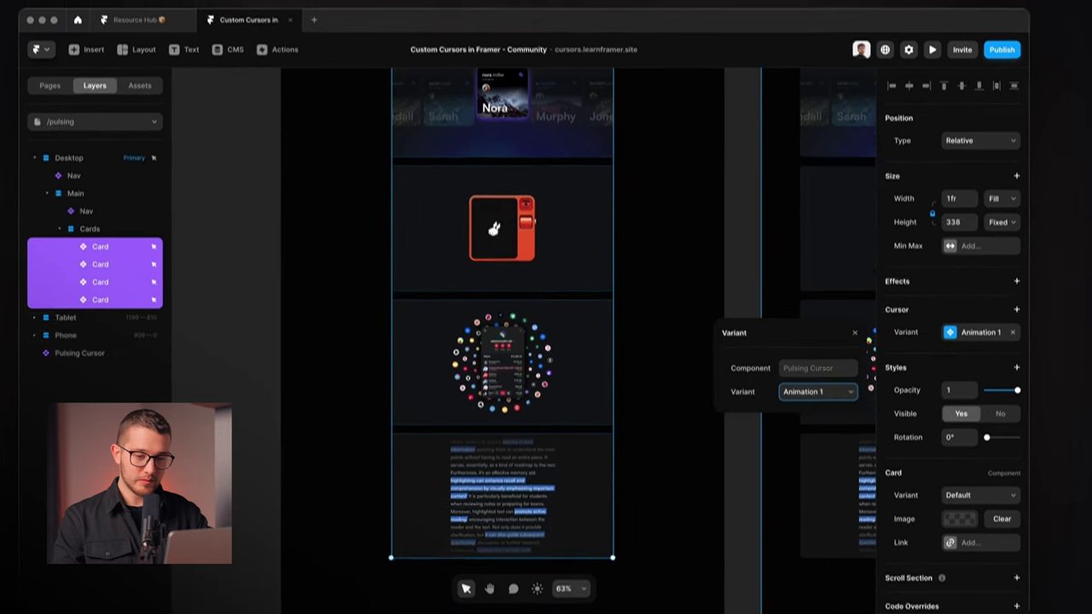
pyautogui.scroll(1, 669, 152)
pyautogui.click(669, 152)
# - Preview the card hover effect, then return to the editor and clear the selection
pyautogui.press('super+p')
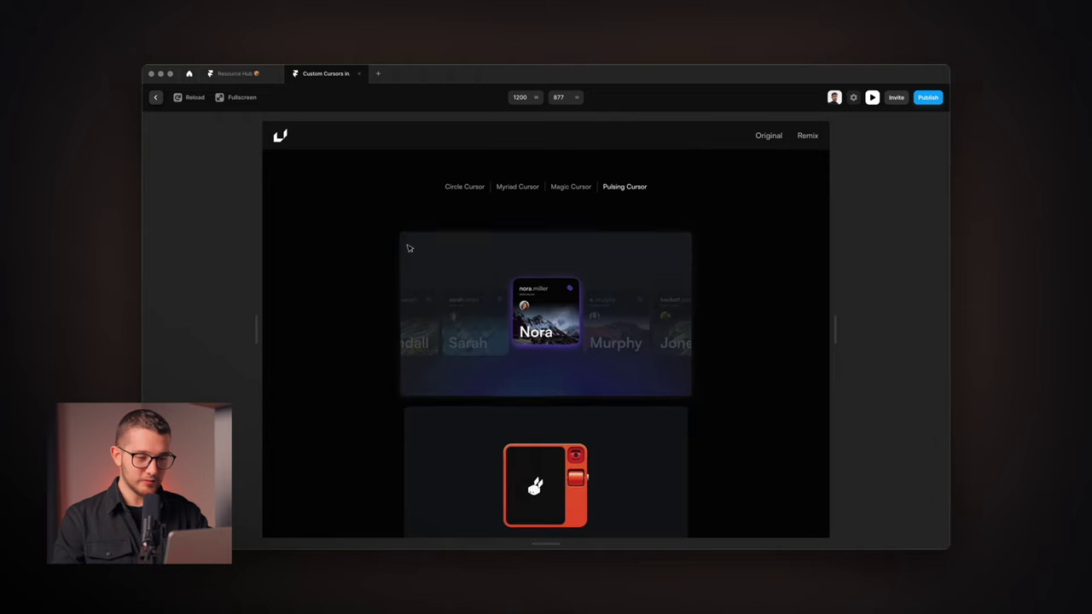
pyautogui.click(872, 97)
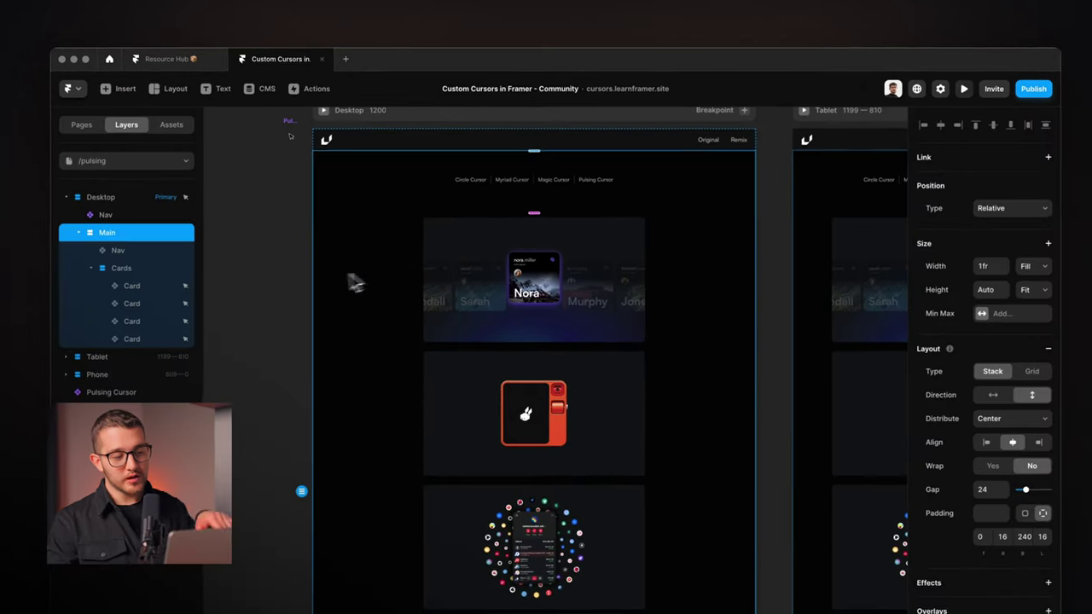
pyautogui.click(291, 283)
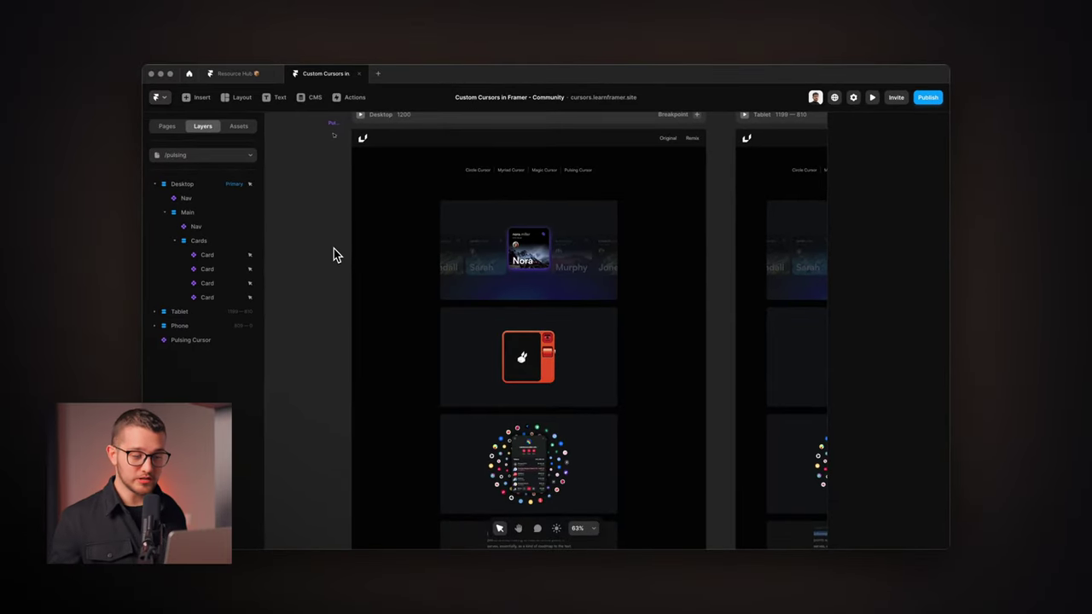
# - Switch to the /image page and remove the Circle Cursor layer
pyautogui.click(209, 155)
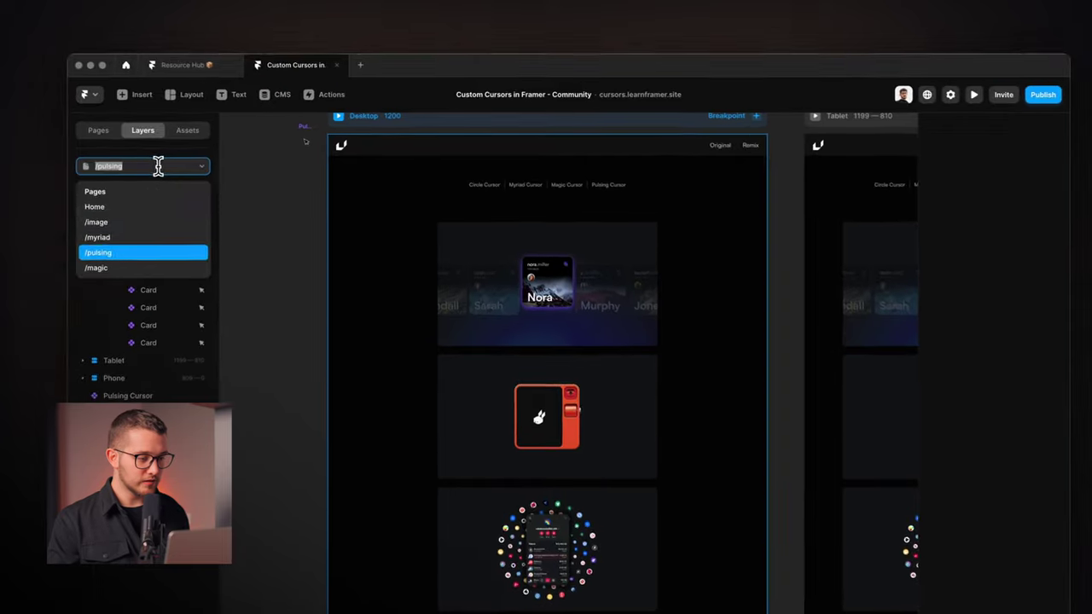
pyautogui.click(130, 223)
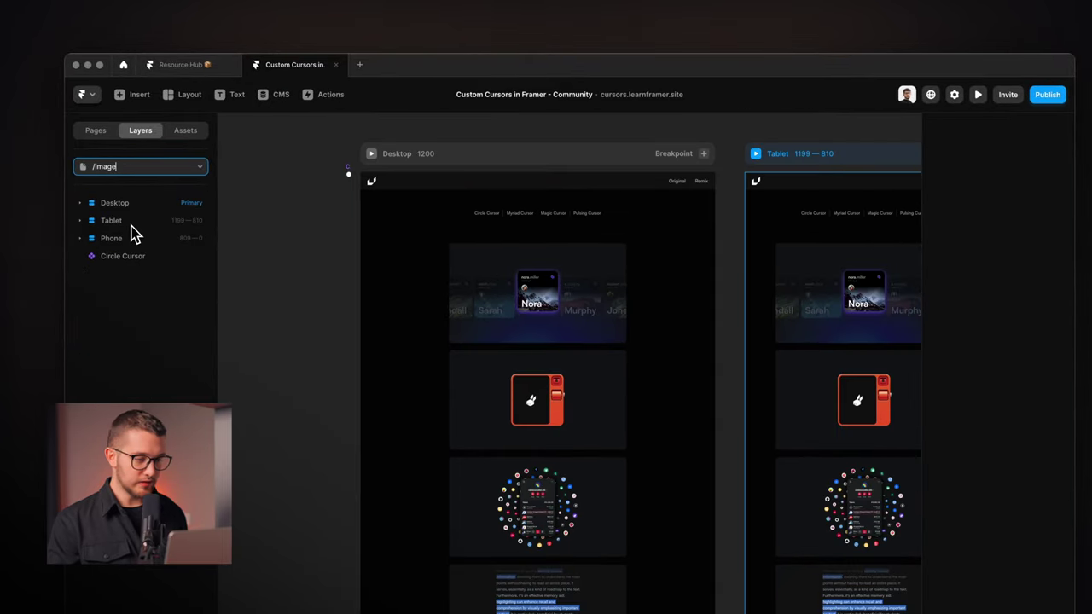
pyautogui.moveTo(294, 158); pyautogui.dragTo(319, 163)
pyautogui.press('Escape')
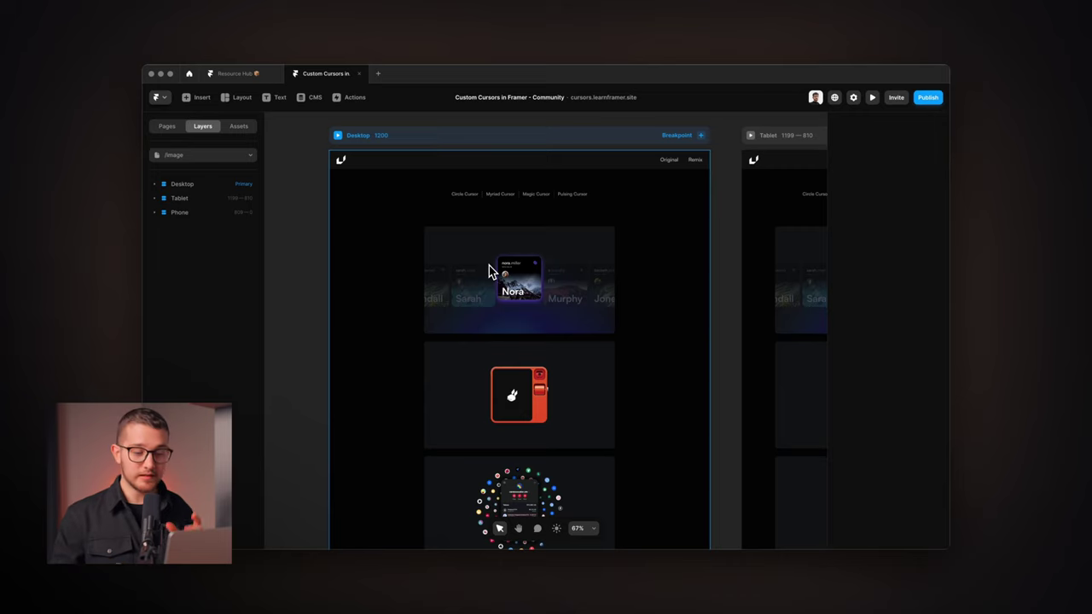
# - Select the Nora card on the Desktop frame, checking its cursor options
pyautogui.click(504, 137)
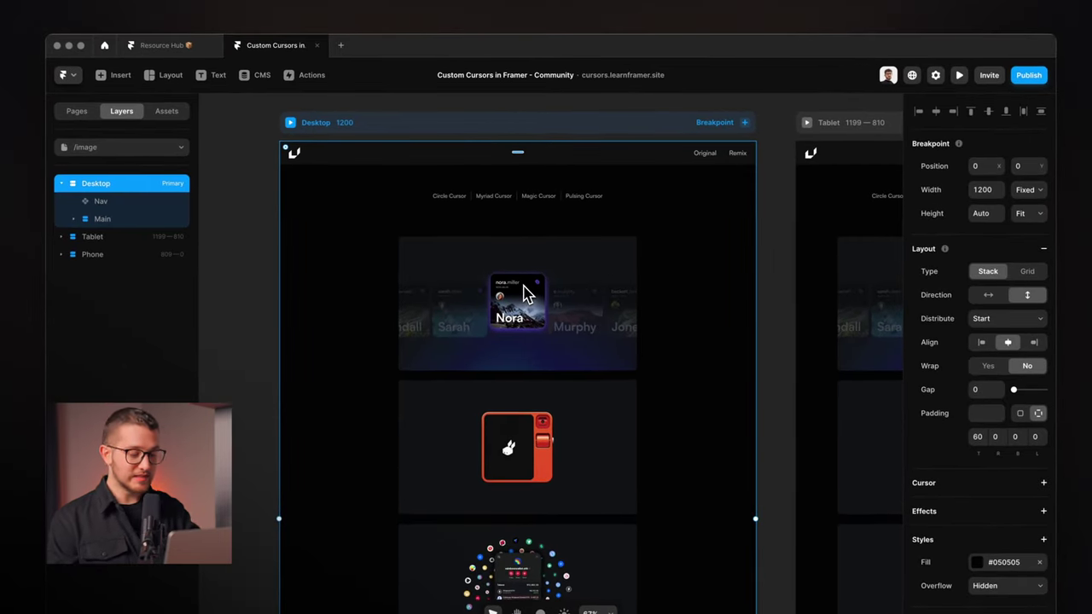
pyautogui.click(523, 271)
pyautogui.scroll(-2, 512, 396)
pyautogui.click(517, 363)
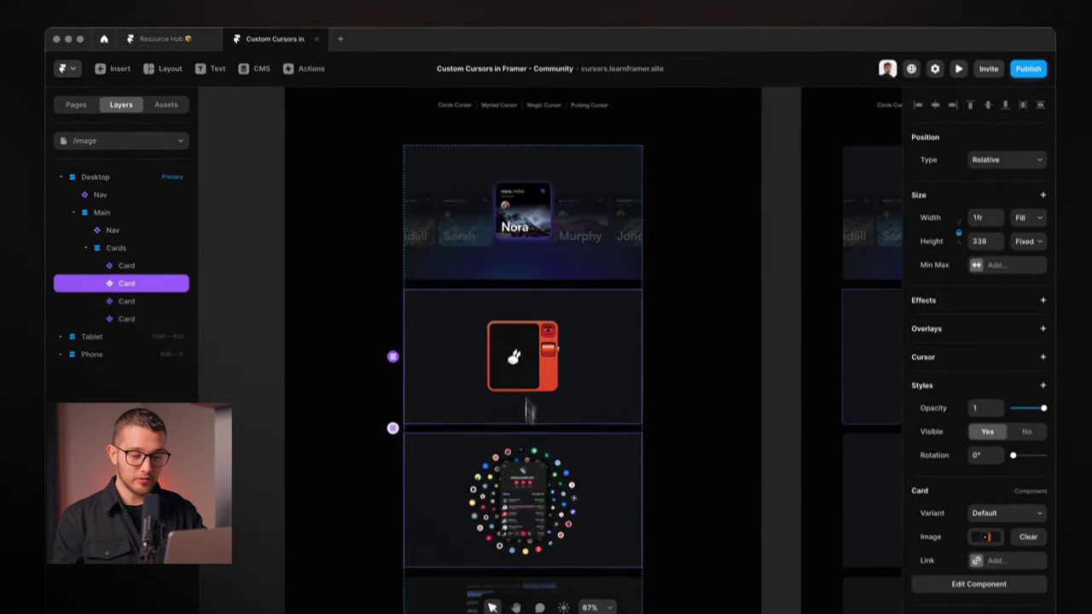
pyautogui.click(527, 486)
pyautogui.scroll(2, 524, 435)
pyautogui.click(556, 288)
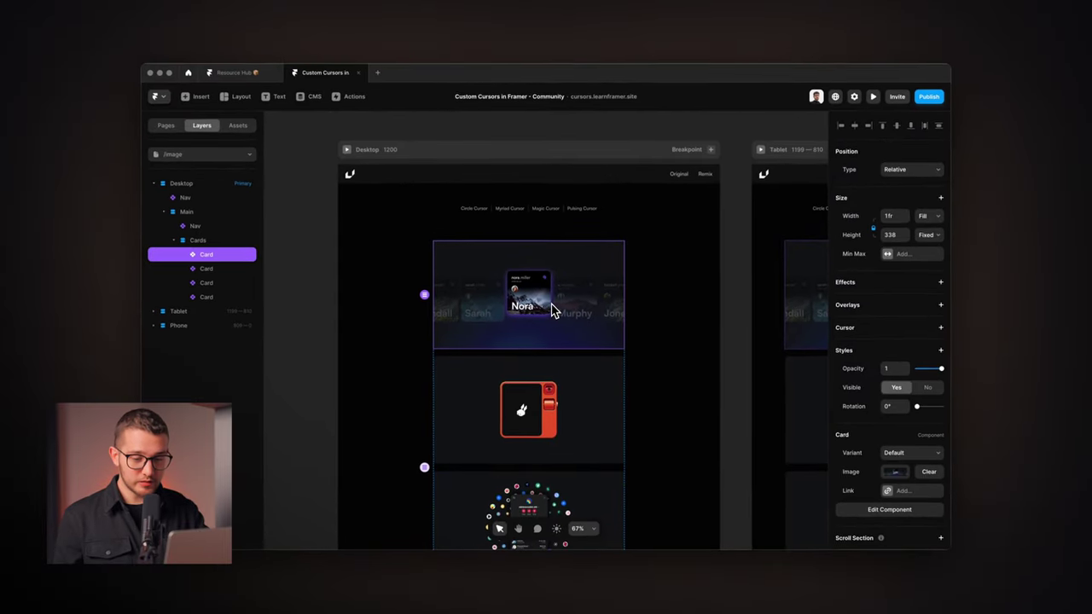
pyautogui.click(940, 328)
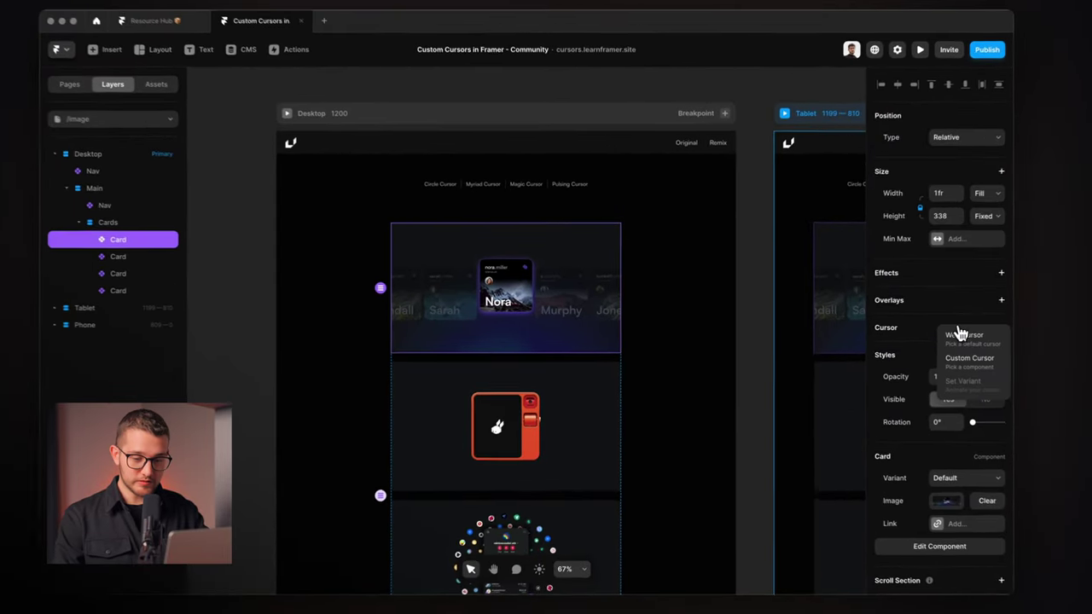
pyautogui.click(485, 273)
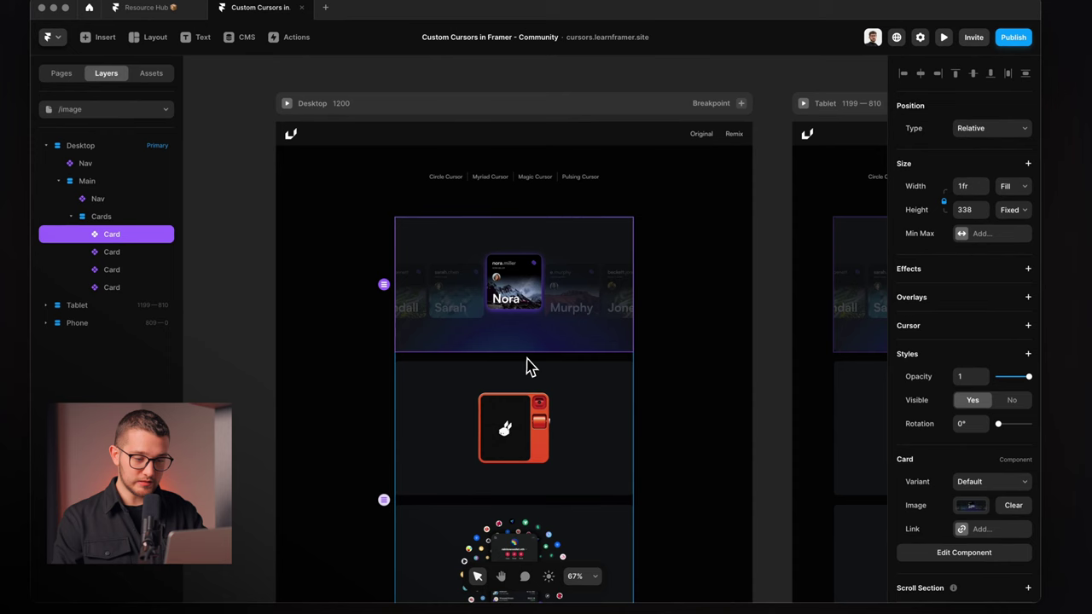
pyautogui.click(500, 401)
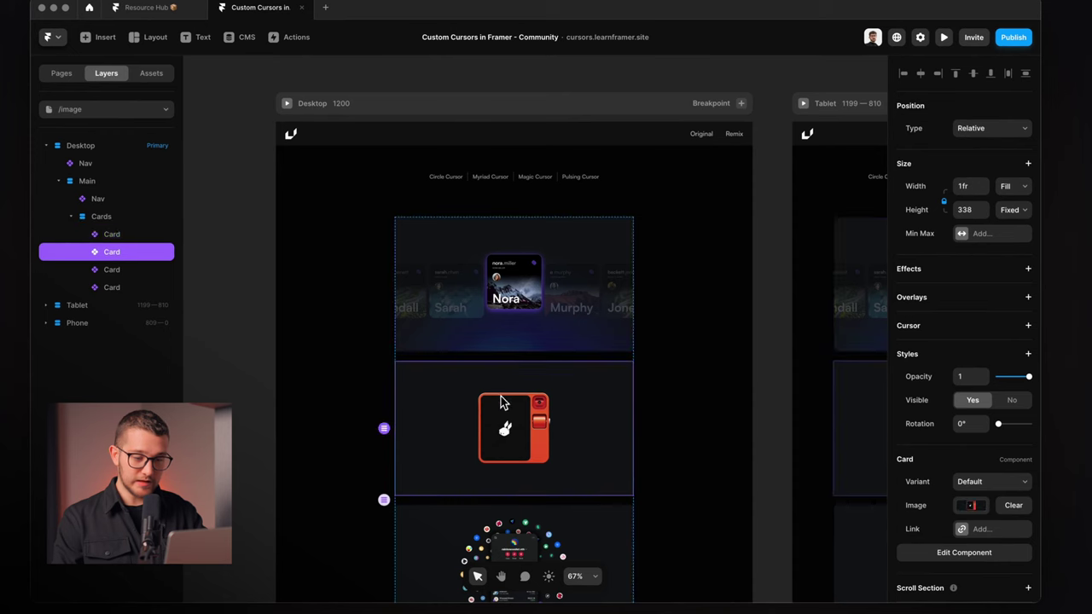
pyautogui.click(531, 335)
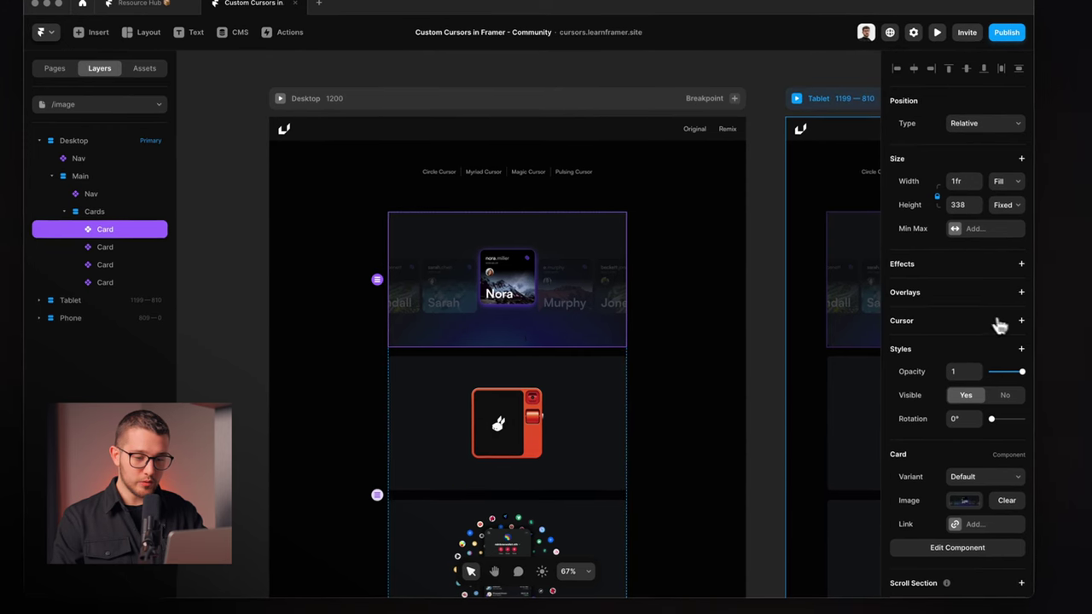
# - Give the Nora card a Custom Cursor setting, leaving its component unchosen
pyautogui.click(1020, 329)
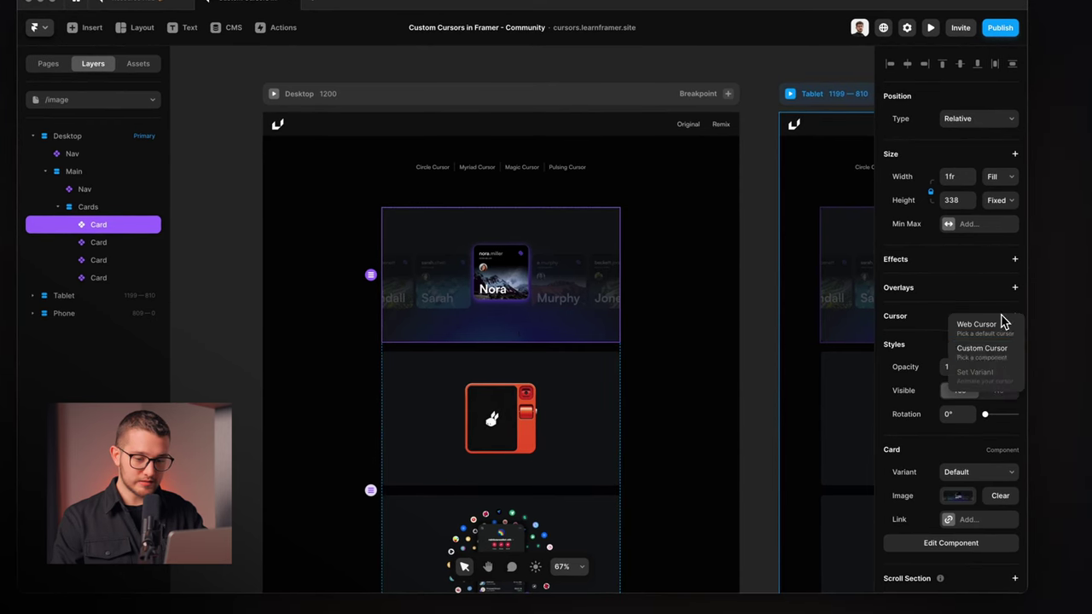
pyautogui.click(982, 359)
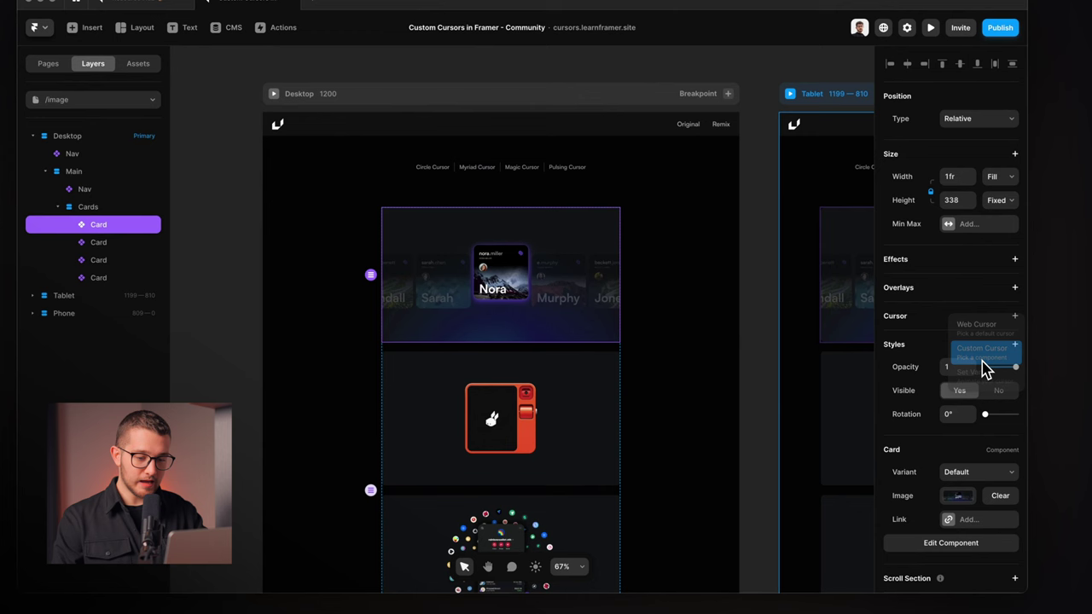
pyautogui.click(789, 307)
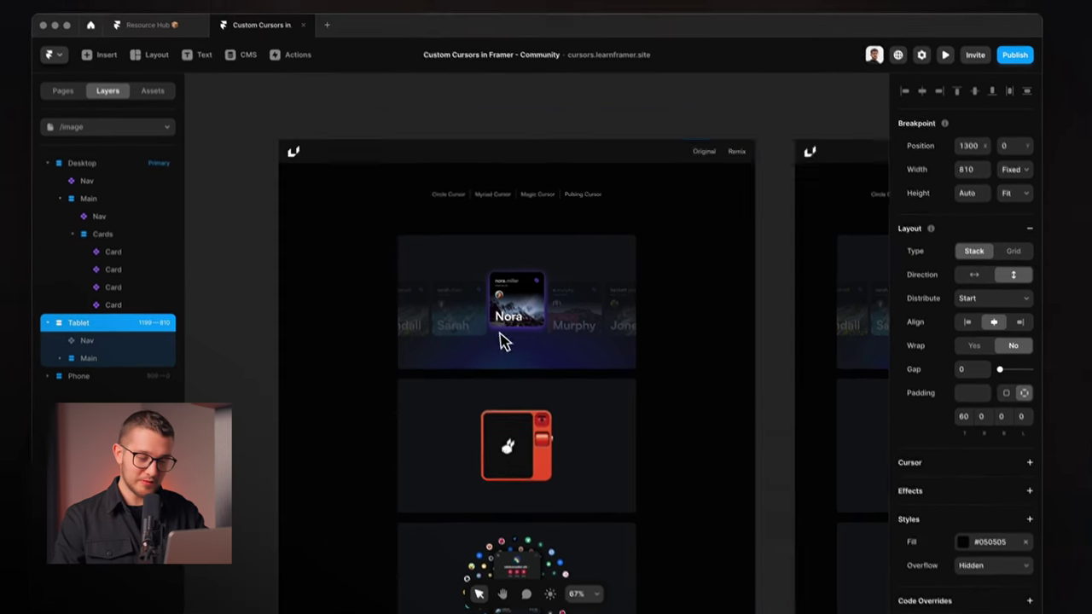
pyautogui.hscroll(-5, 444, 321)
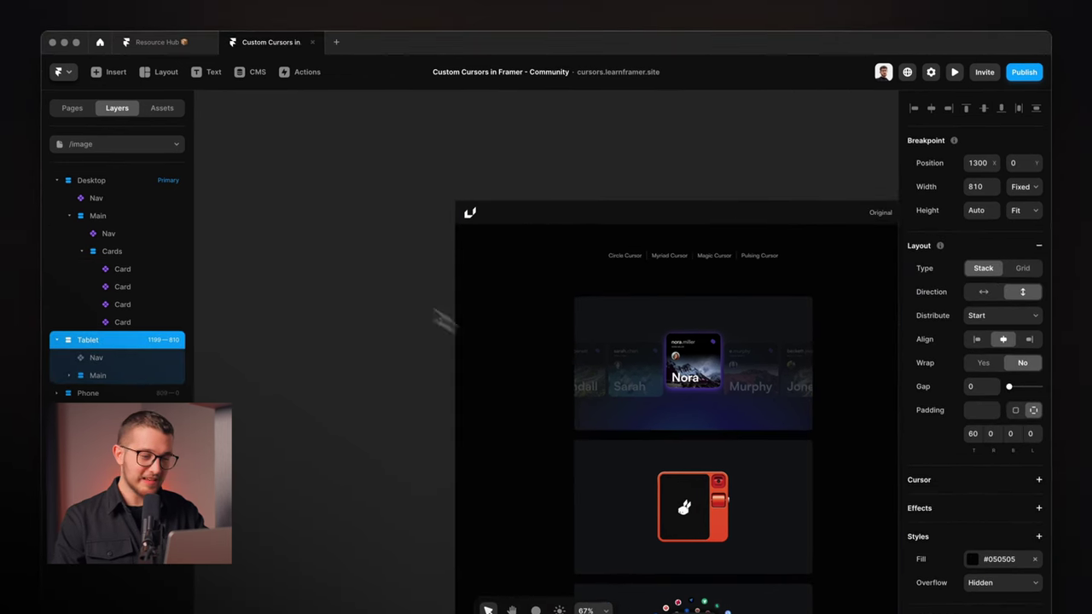
pyautogui.click(444, 322)
pyautogui.scroll(3, 375, 266)
# - Draw a 178 × 220 frame with corner radius 17 left of the Desktop page
pyautogui.press('f')
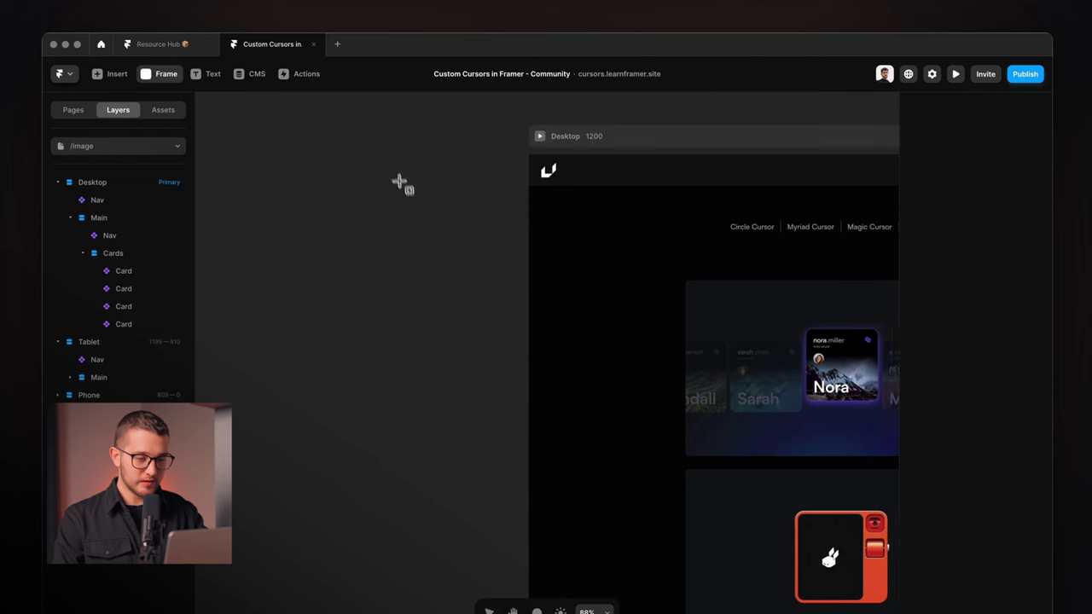
pyautogui.moveTo(398, 174)
pyautogui.mouseDown()
pyautogui.moveTo(469, 288)
pyautogui.moveTo(483, 282)
pyautogui.moveTo(494, 295)
pyautogui.moveTo(490, 287)
pyautogui.mouseUp()
pyautogui.moveTo(996, 510); pyautogui.dragTo(996, 498)
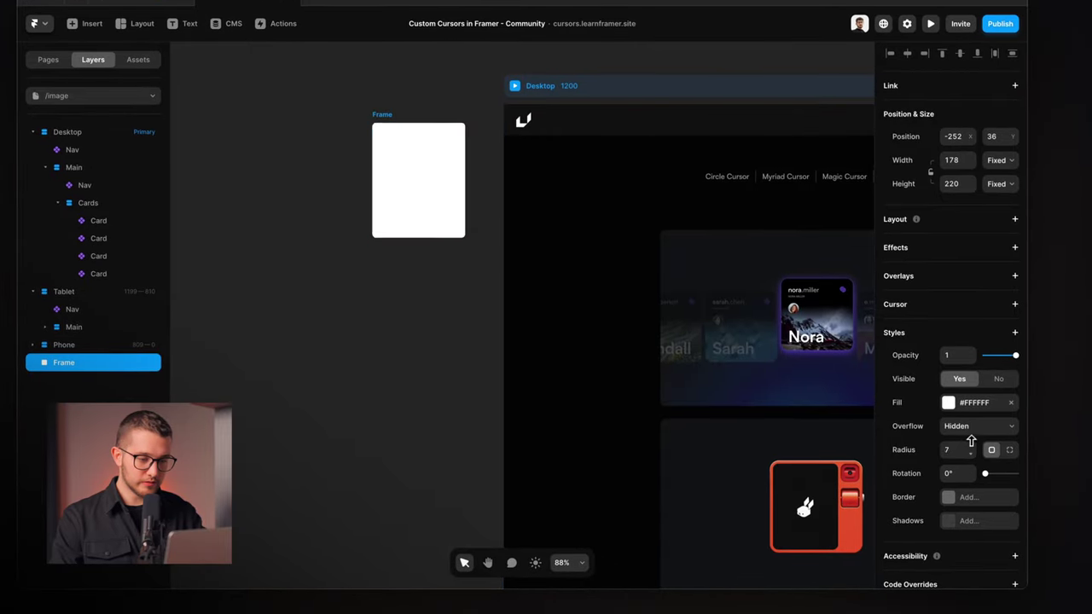
pyautogui.moveTo(972, 433); pyautogui.dragTo(972, 436)
# - Fill the frame with an Unsplash desert ruins photo
pyautogui.click(972, 405)
pyautogui.click(842, 231)
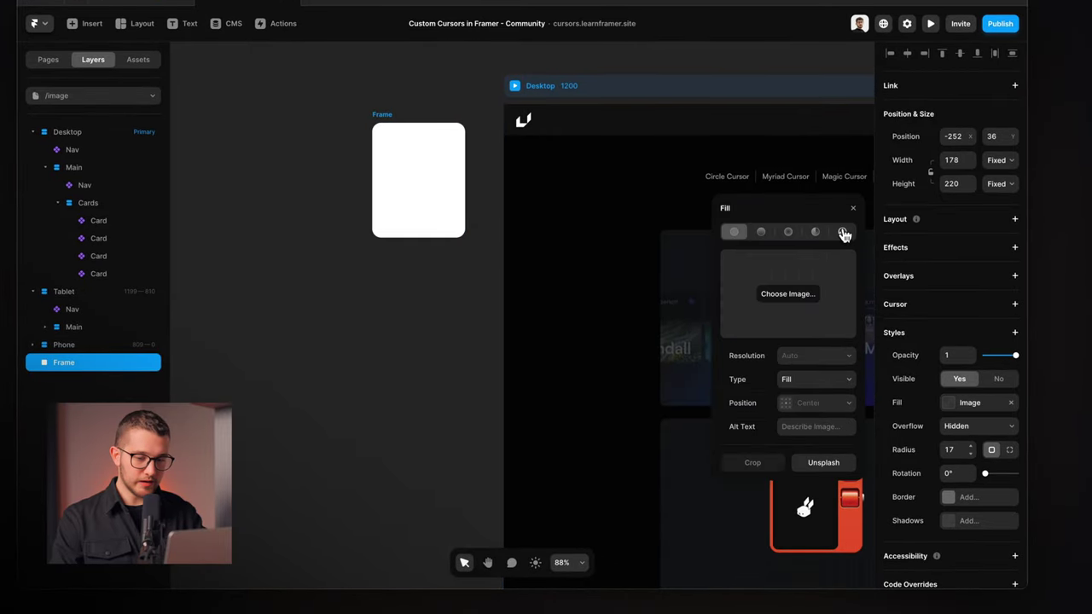
pyautogui.click(810, 462)
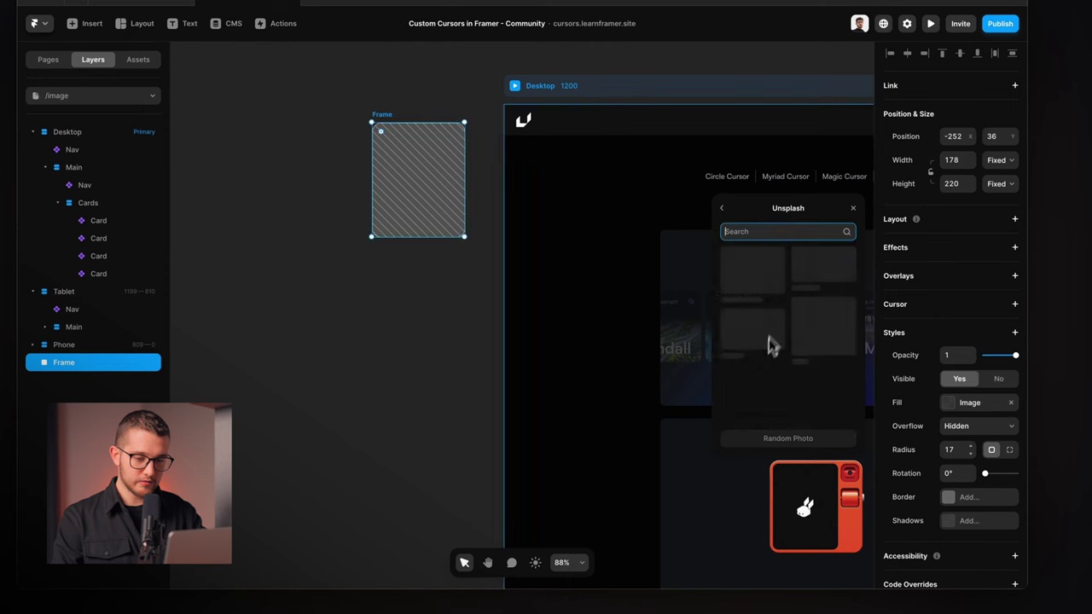
pyautogui.scroll(-10, 794, 303)
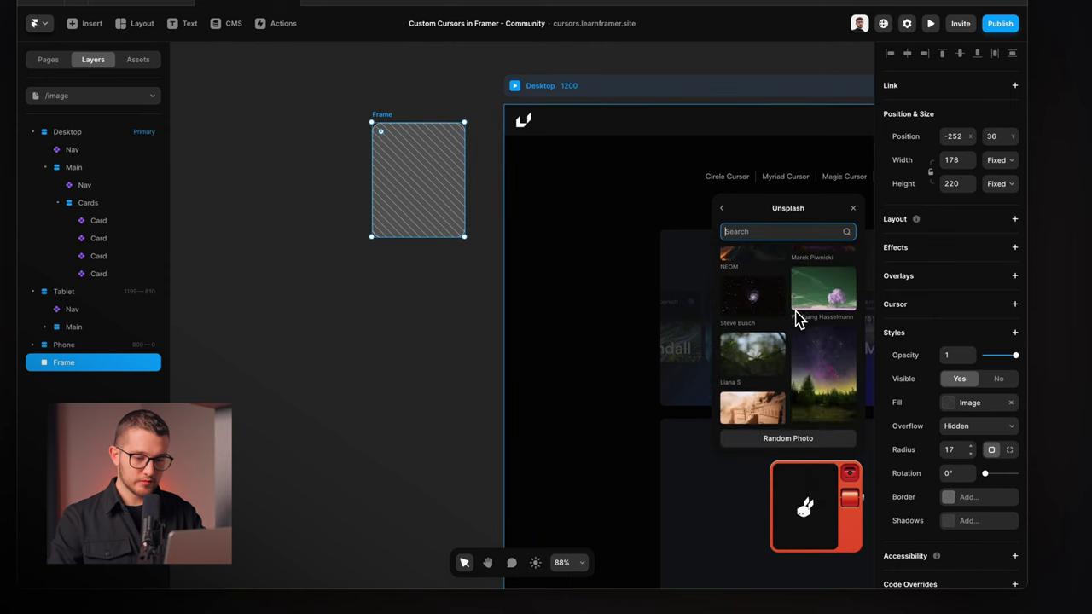
pyautogui.scroll(2, 793, 315)
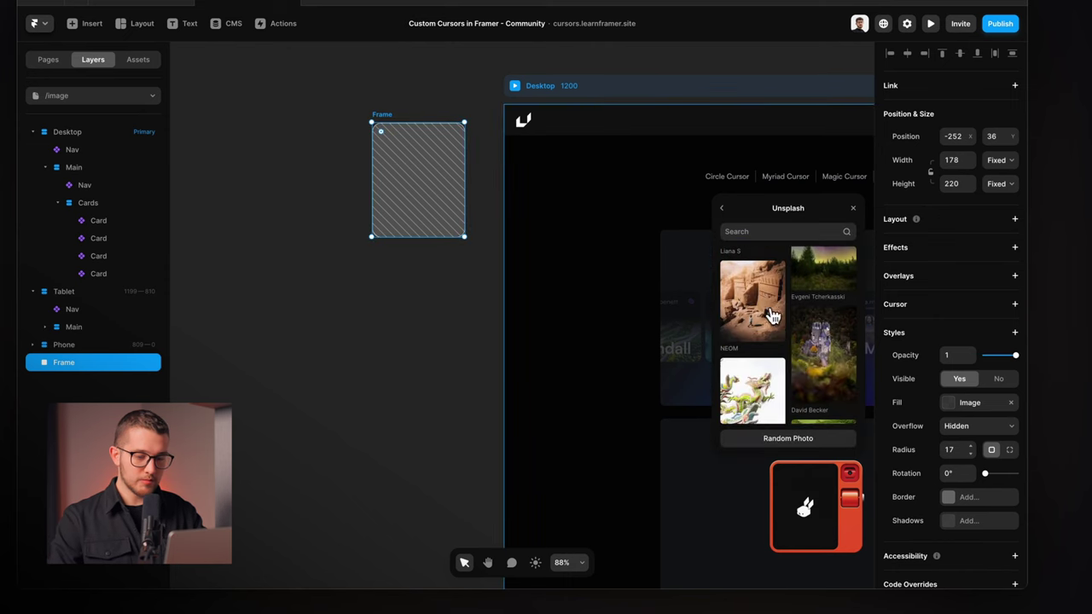
pyautogui.click(760, 308)
pyautogui.press('Escape')
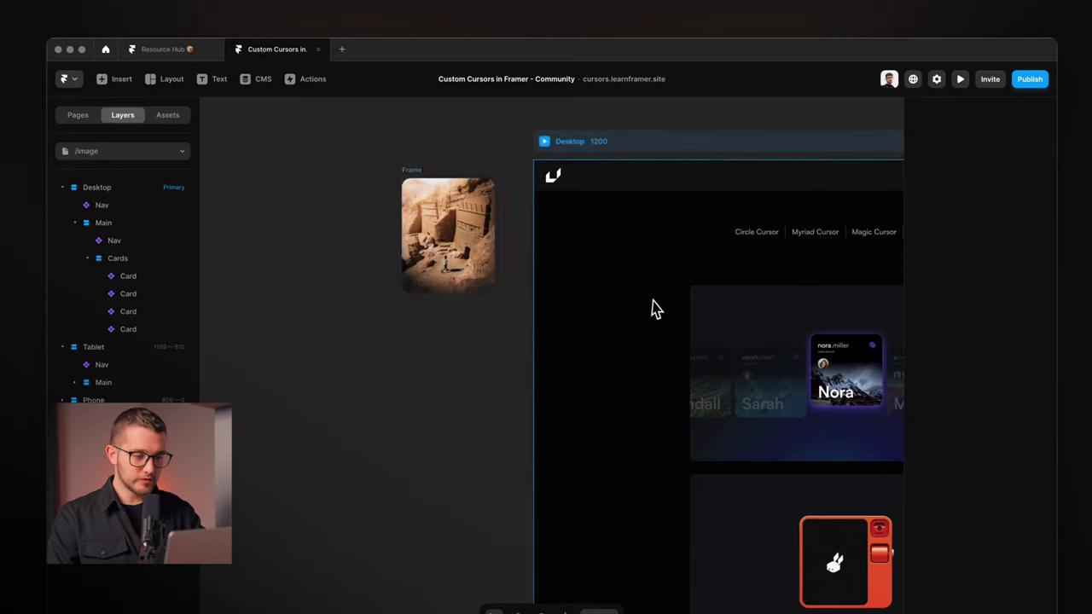
pyautogui.scroll(3, 431, 230)
# - Rename the frame 'Image', make it a component with a 'Default' variant, and exit
pyautogui.press('super+r')
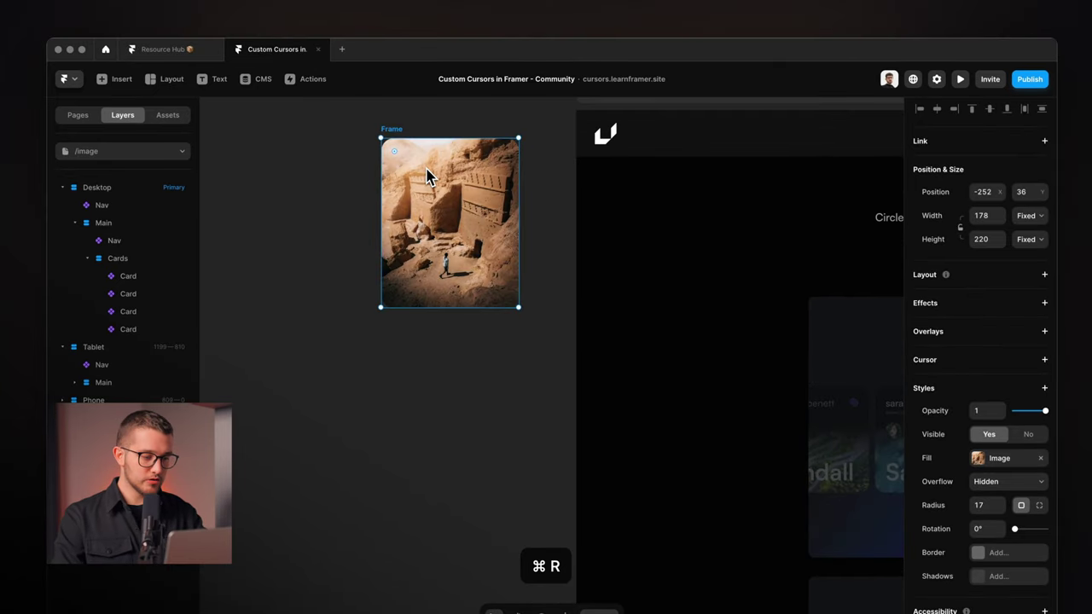
pyautogui.write('Image')
pyautogui.press('super+alt+k')
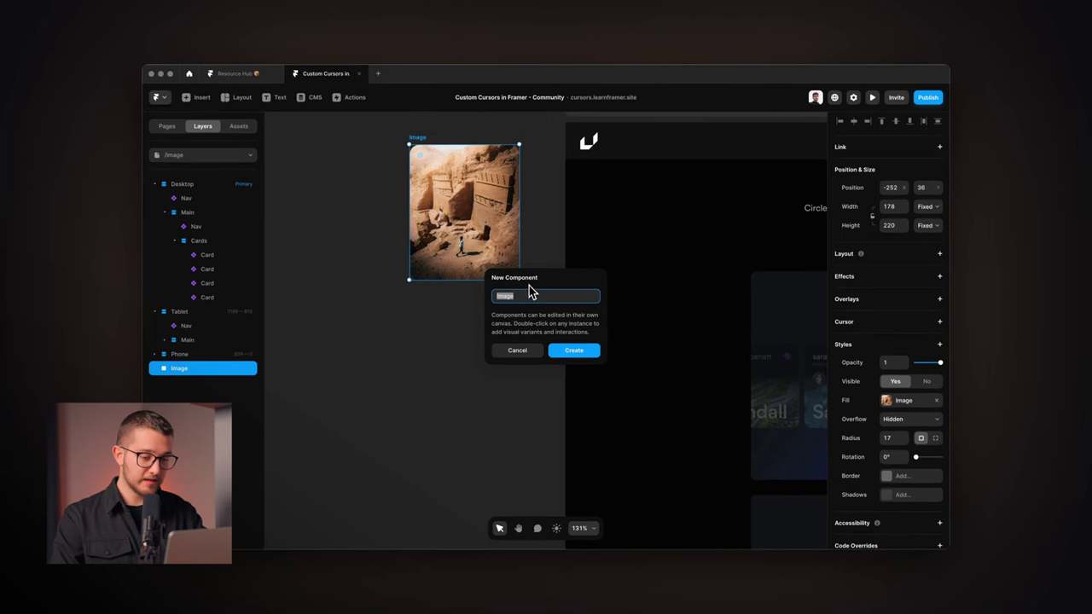
pyautogui.click(568, 349)
pyautogui.press('super+r')
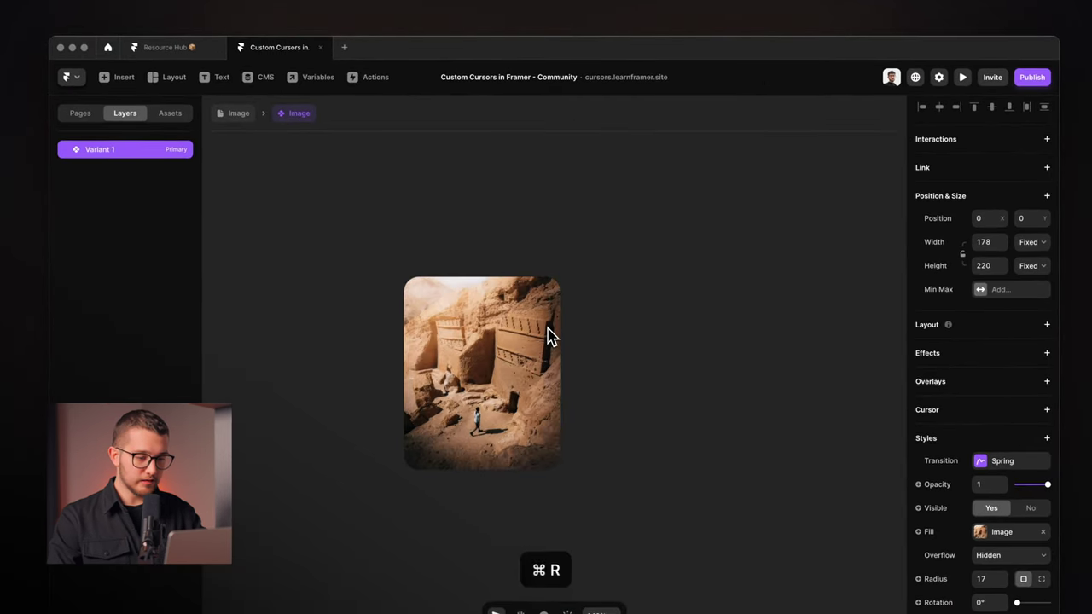
pyautogui.write('De')
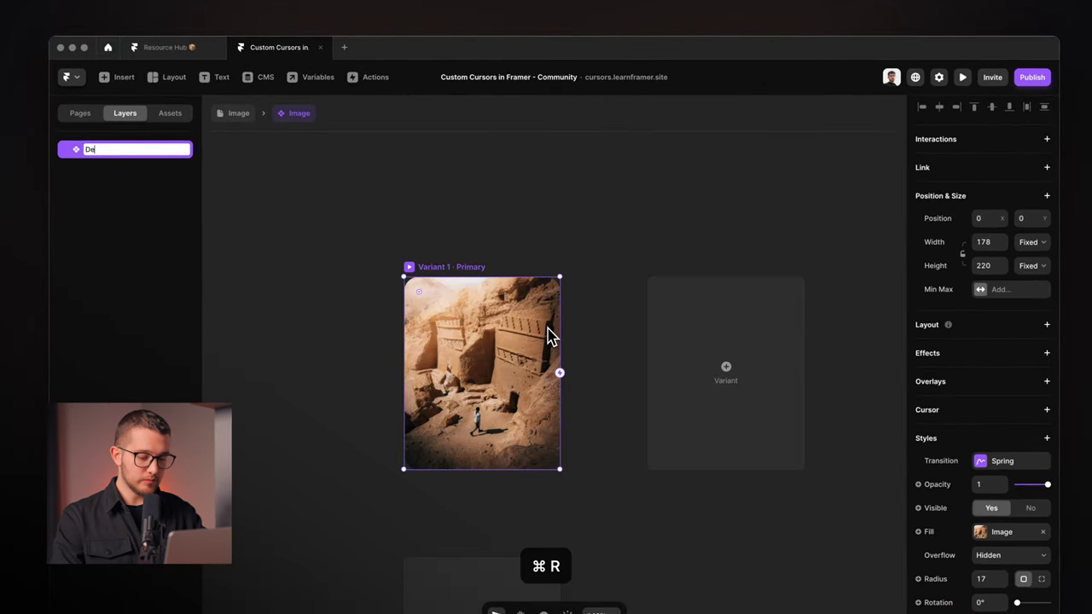
pyautogui.press('Return')
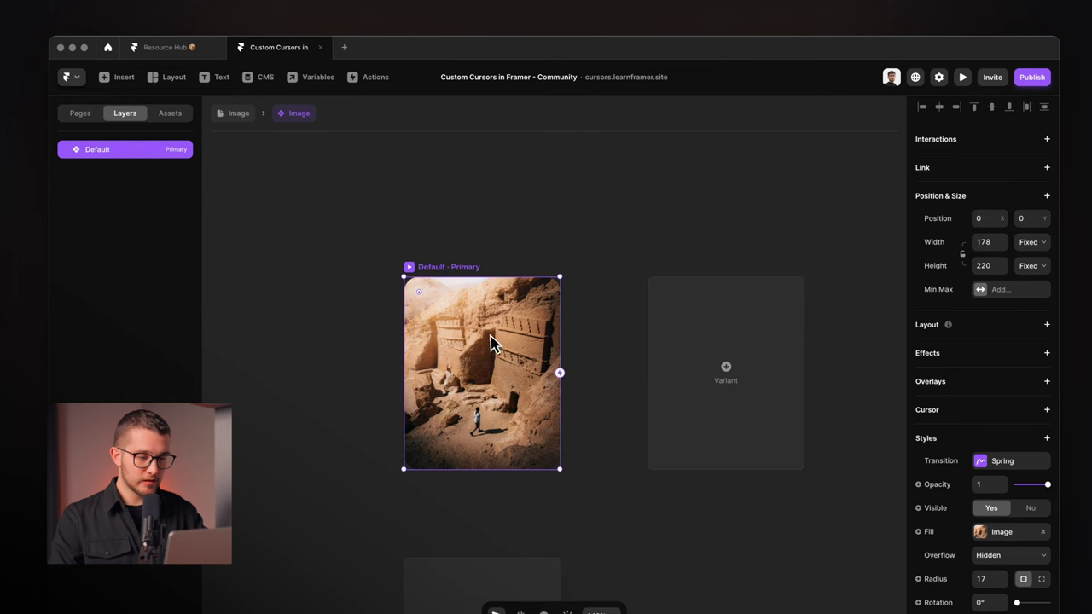
pyautogui.click(563, 171)
pyautogui.click(256, 113)
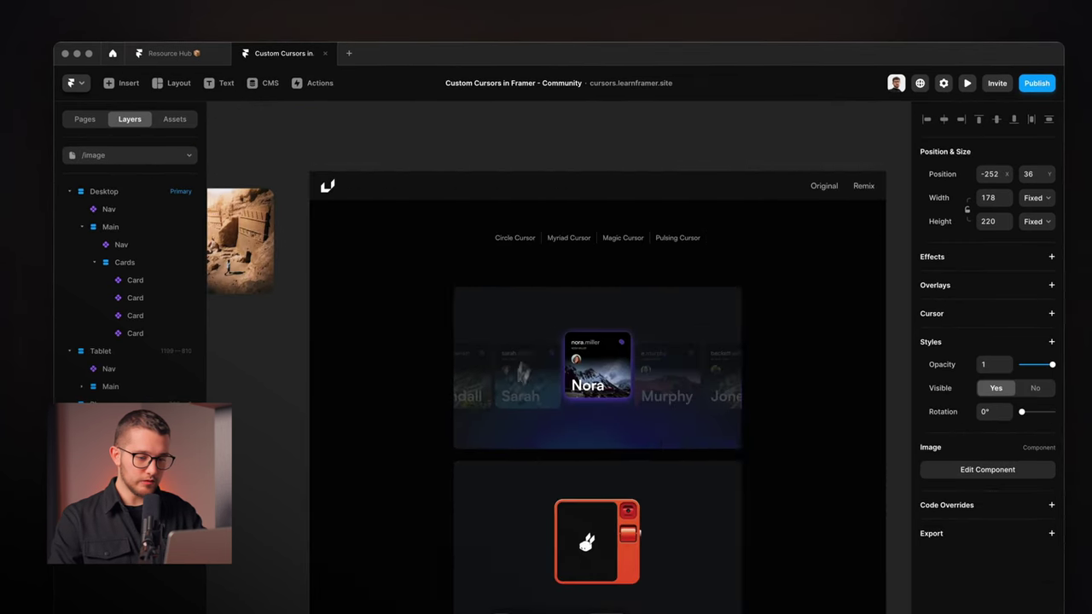
# - Set the Nora card's custom cursor to the Image component in Follow mode
pyautogui.click(522, 379)
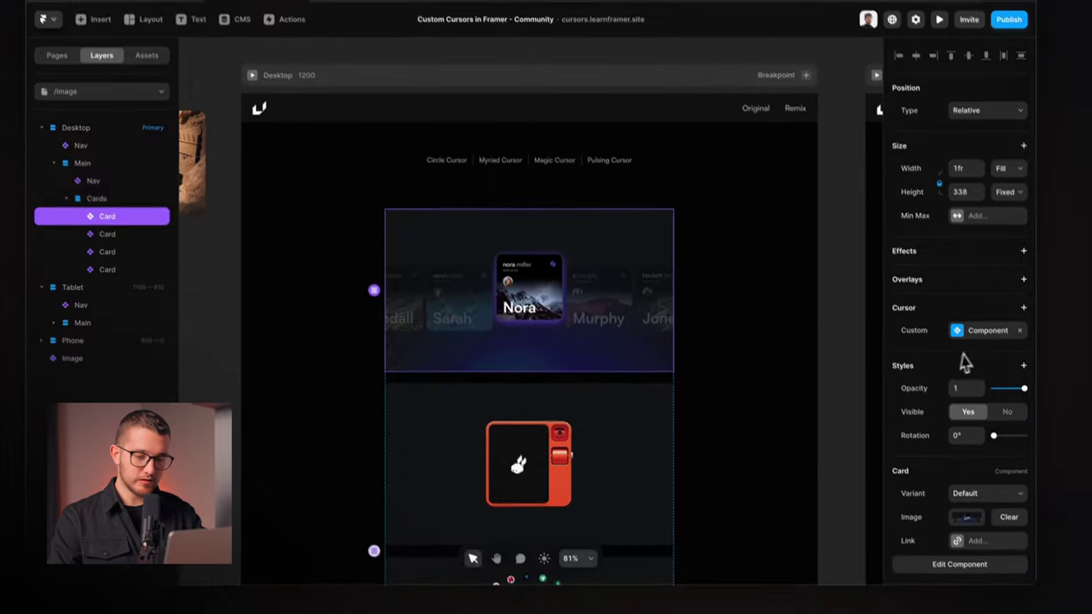
pyautogui.click(987, 330)
pyautogui.click(839, 365)
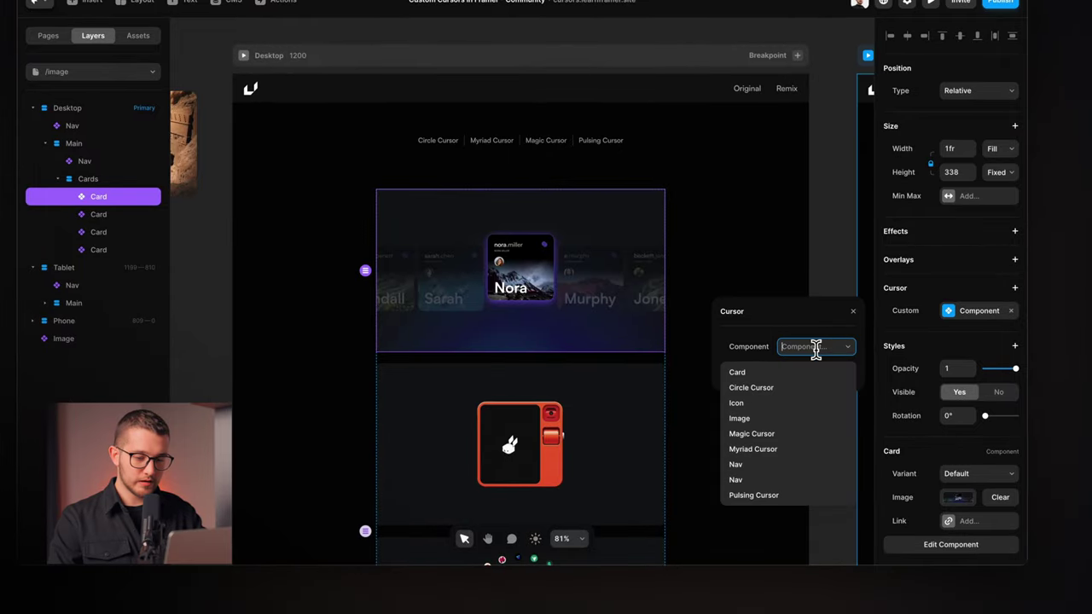
pyautogui.click(762, 418)
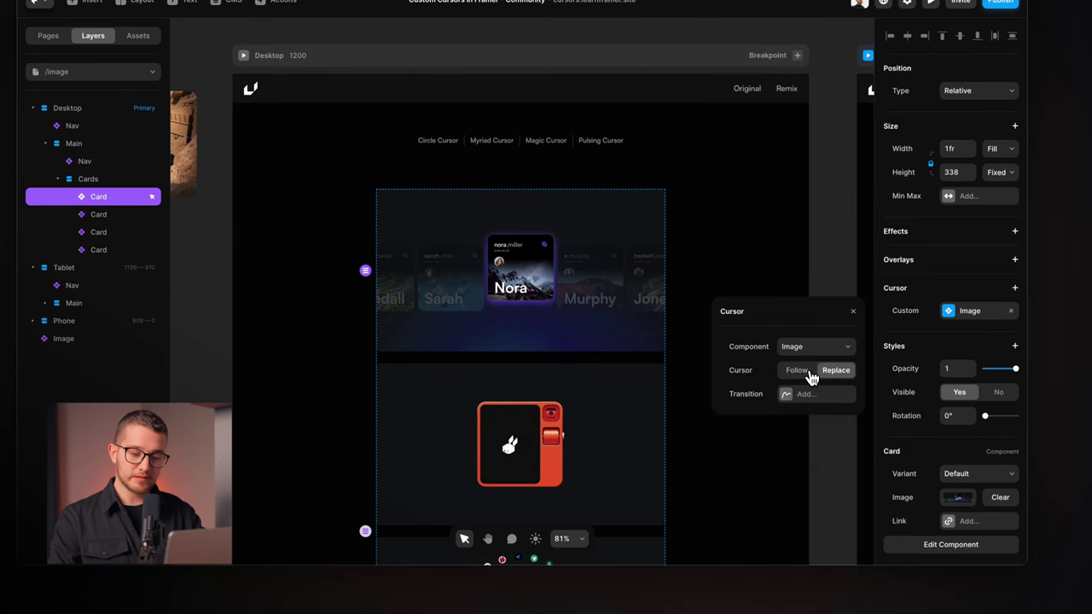
pyautogui.click(796, 370)
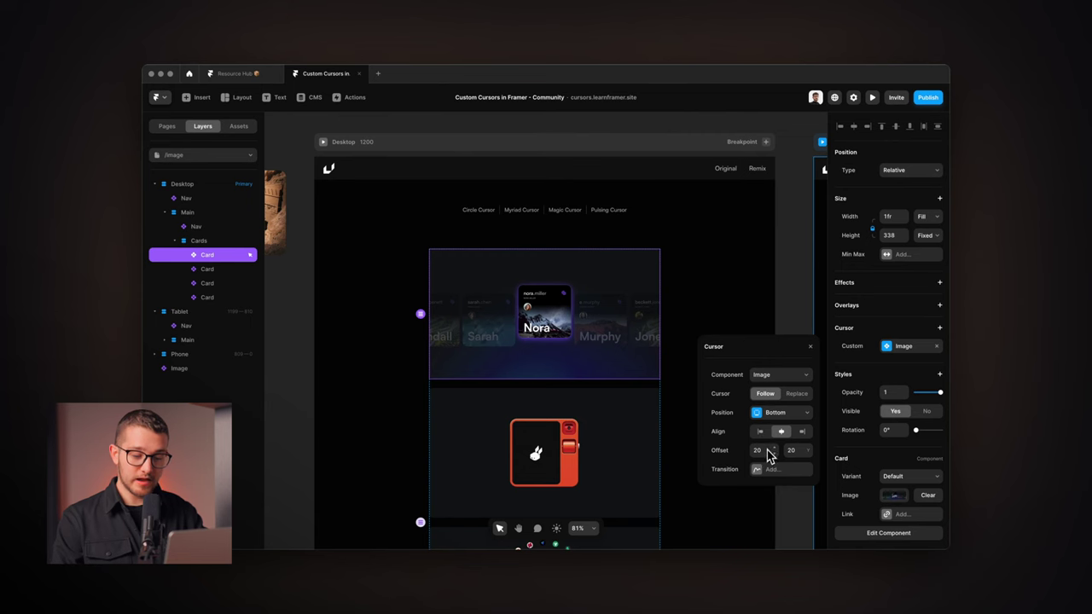
# - Position the image cursor Bottom, left-aligned, with a 24 × 24 offset
pyautogui.hscroll(-2, 589, 380)
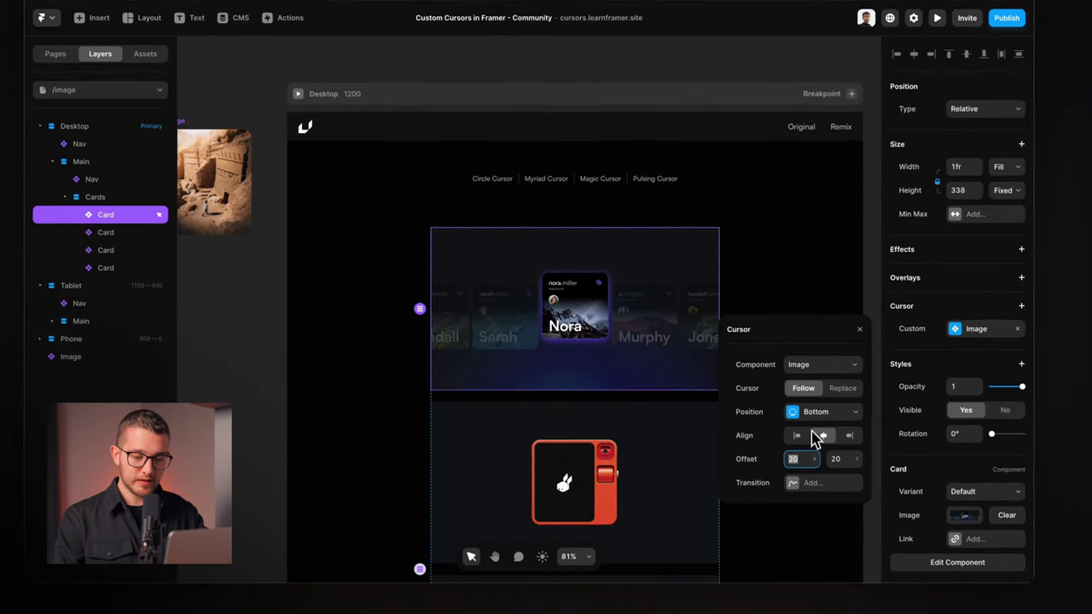
pyautogui.click(784, 414)
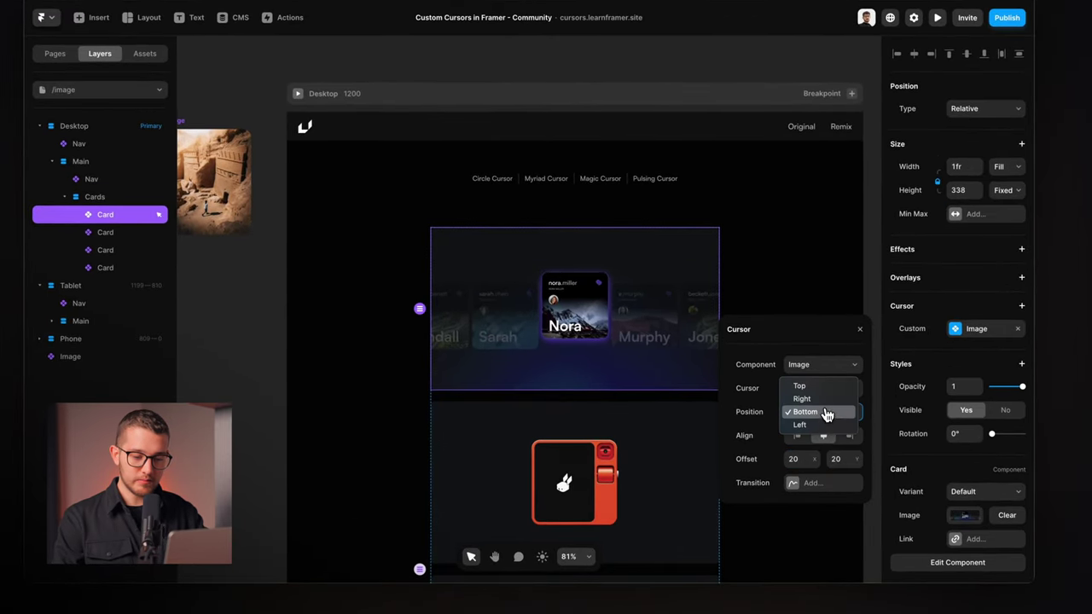
pyautogui.click(824, 413)
pyautogui.click(798, 436)
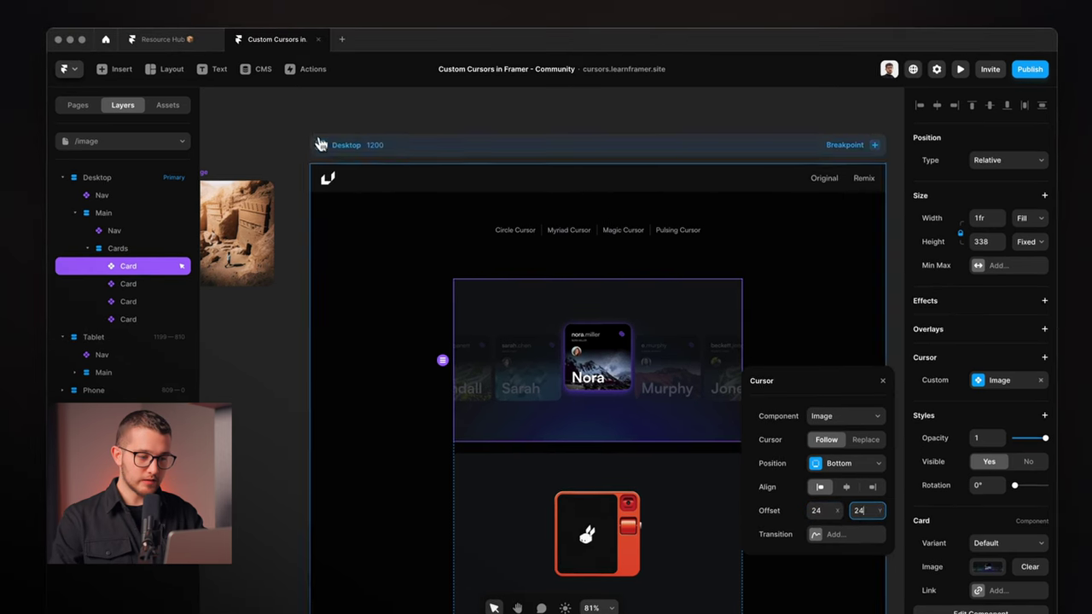
pyautogui.press('super+p')
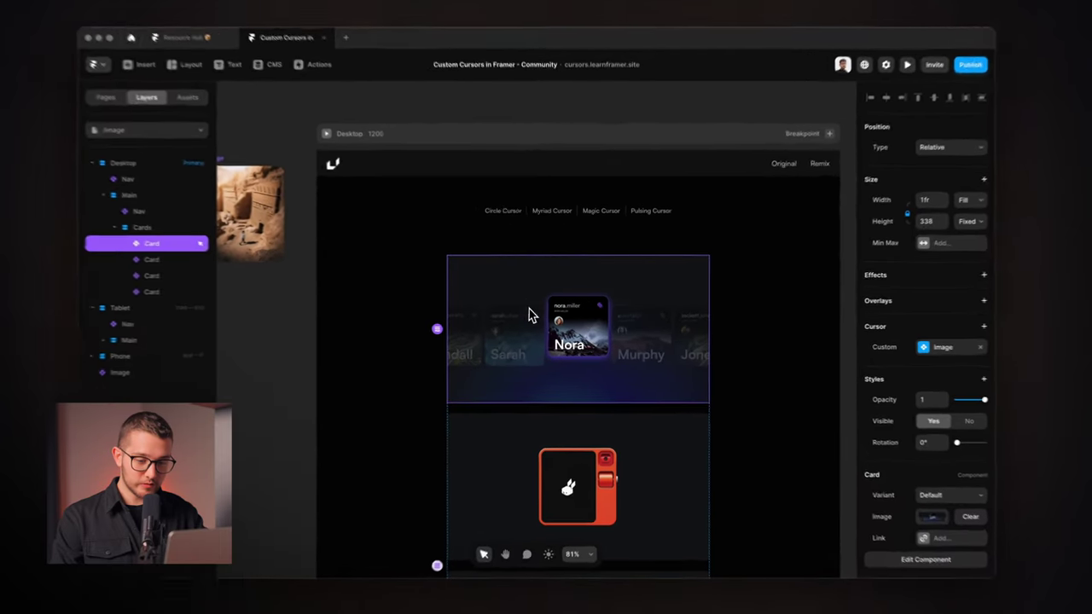
# - Add the Pointer web cursor to the Nora card and preview the Desktop page
pyautogui.click(960, 346)
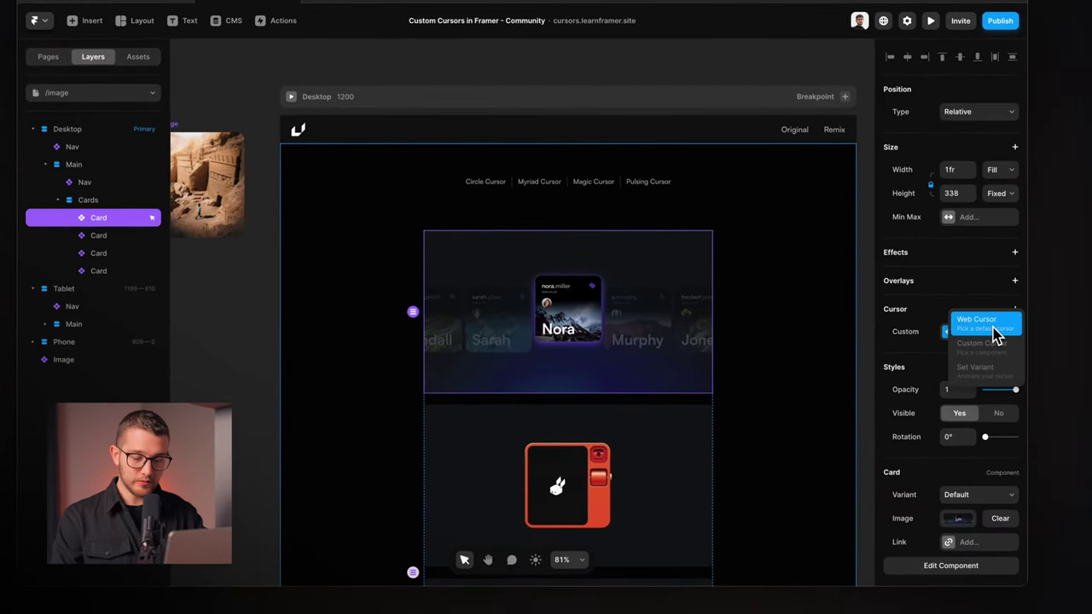
pyautogui.click(995, 327)
pyautogui.scroll(-1, 776, 384)
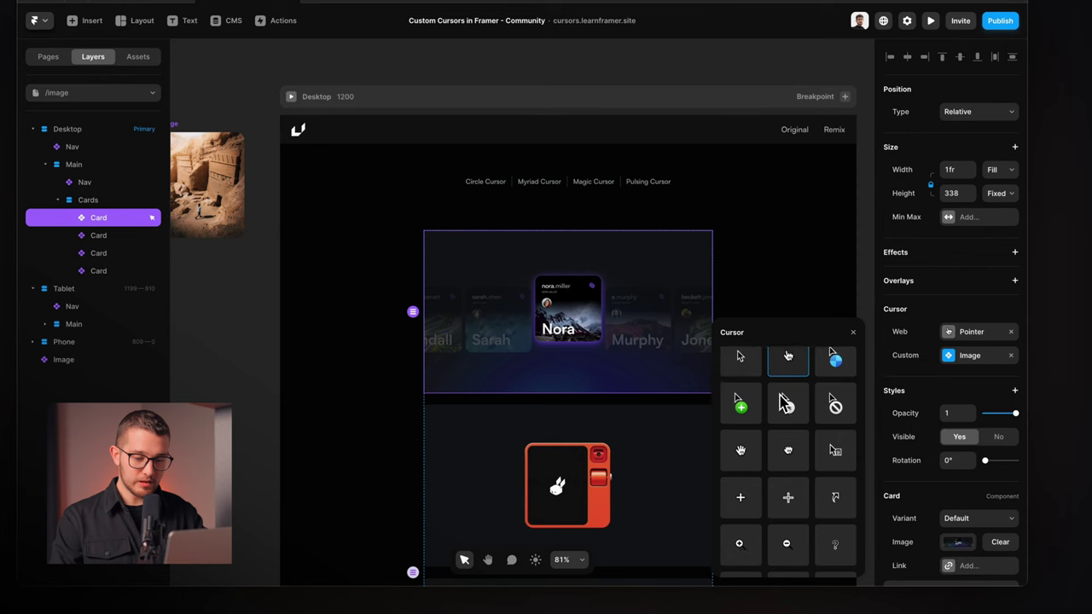
pyautogui.click(852, 331)
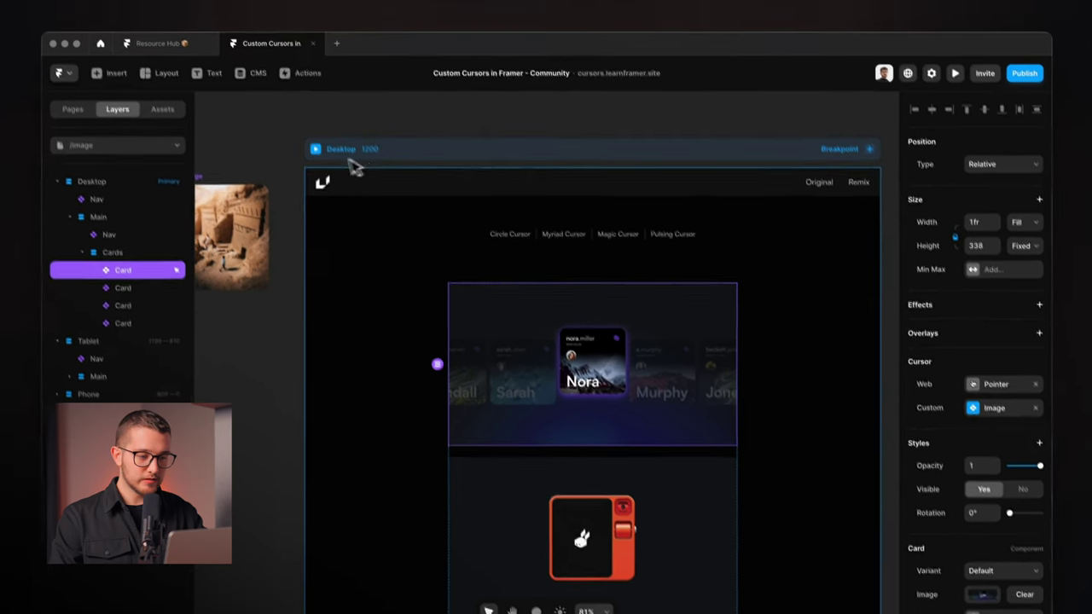
pyautogui.click(290, 97)
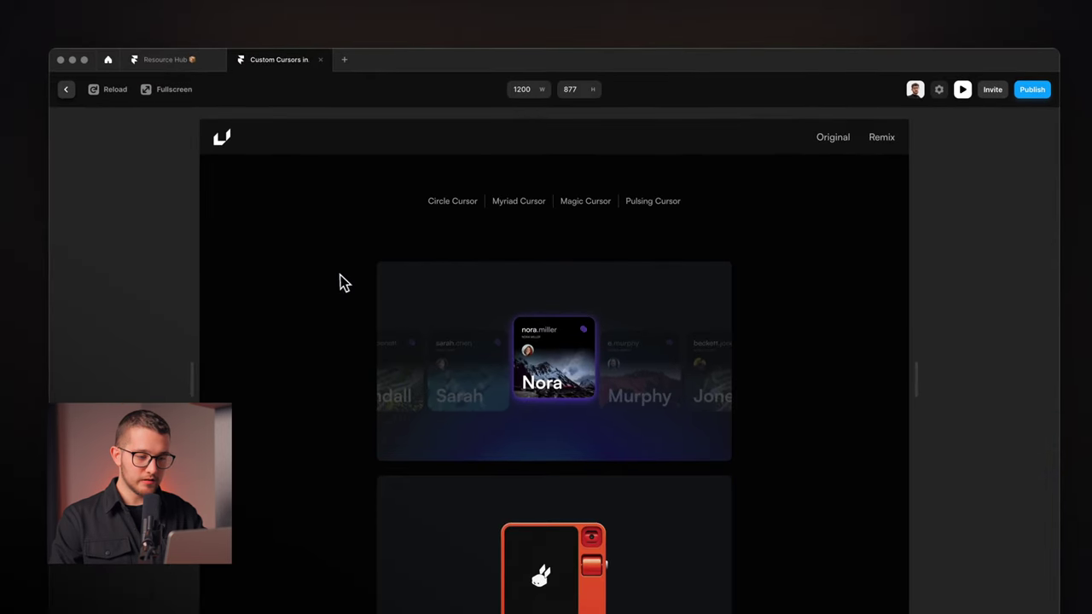
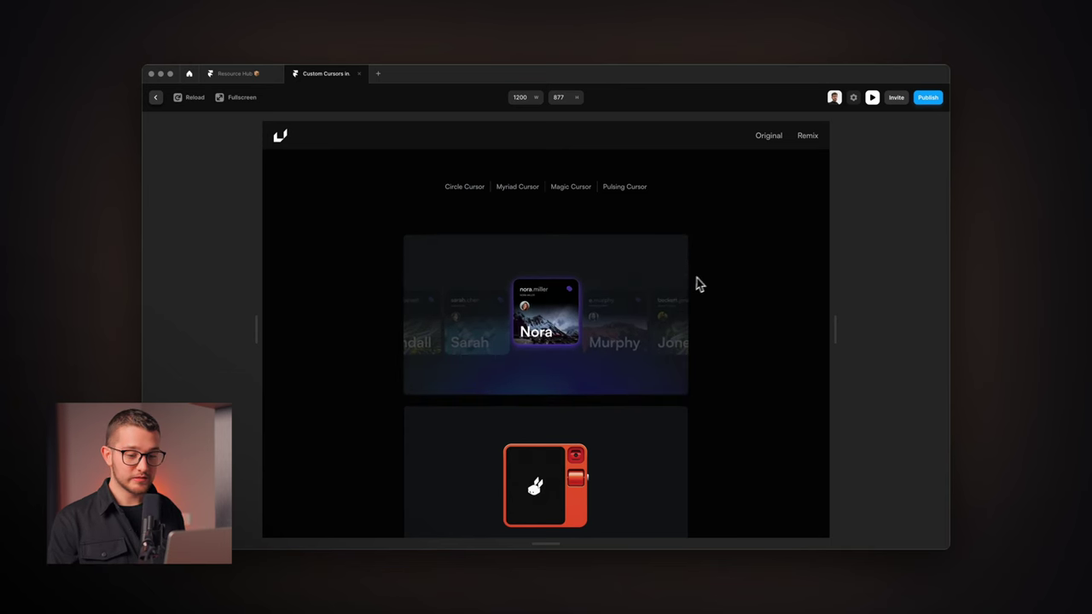
# - Leave the preview, open the image component and give it an Appear 'Scale In' effect
pyautogui.click(872, 97)
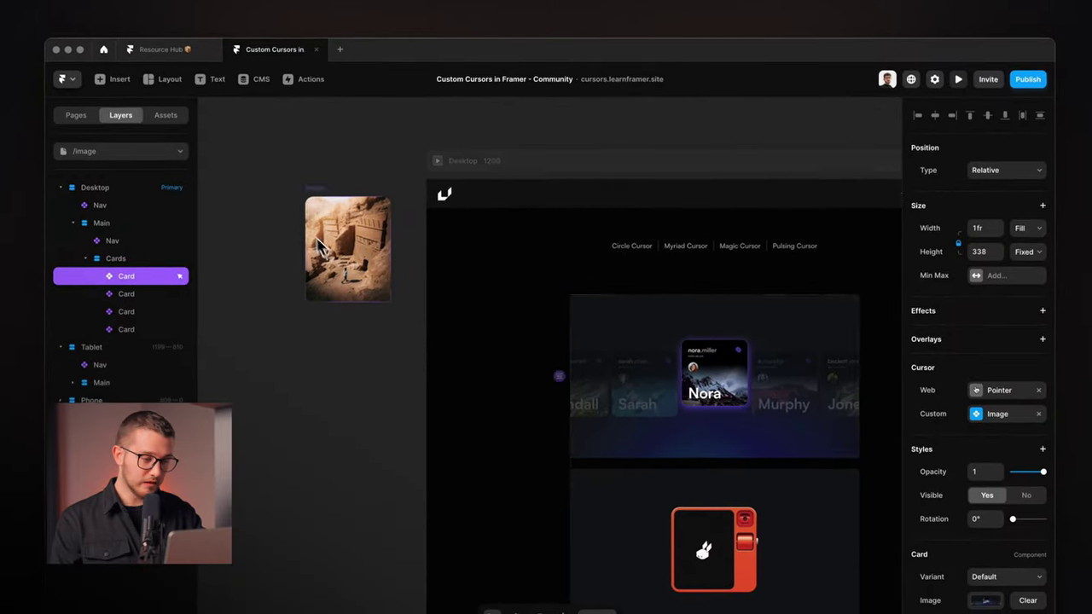
pyautogui.doubleClick(320, 246)
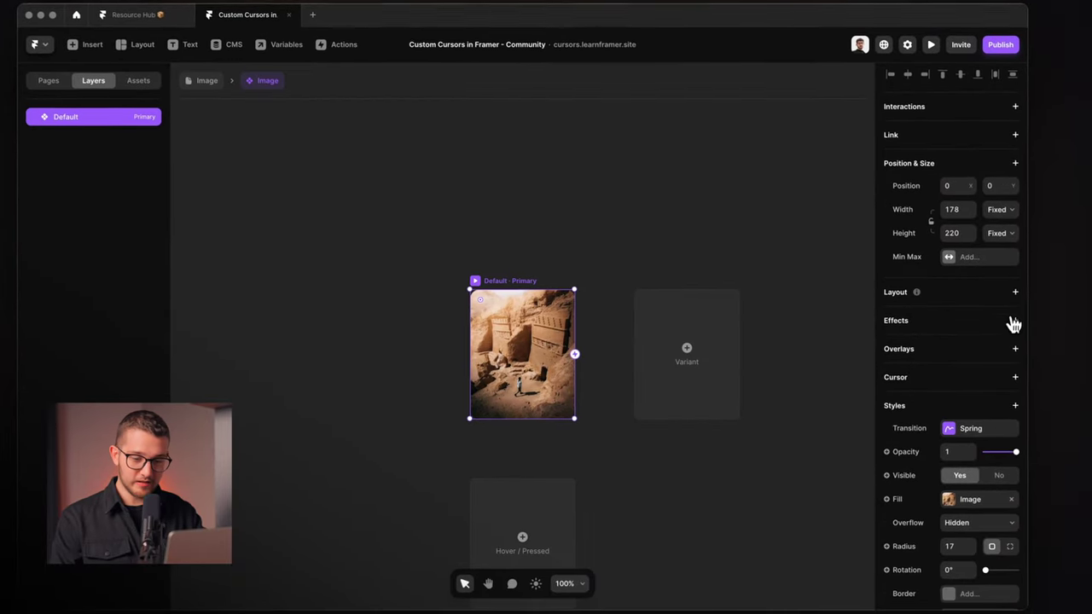
pyautogui.click(1043, 354)
pyautogui.click(1000, 330)
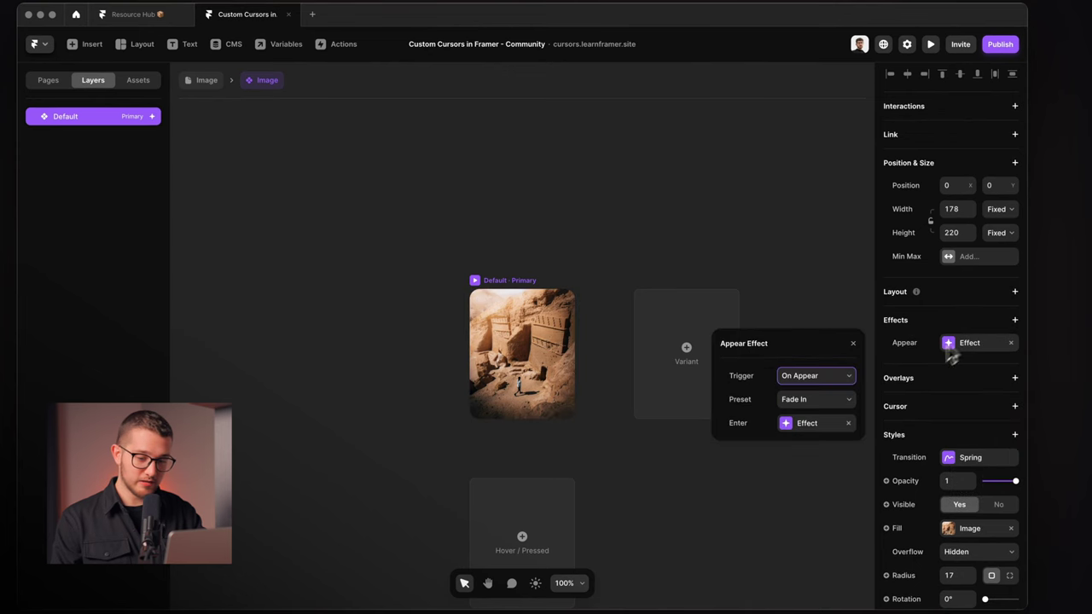
pyautogui.click(815, 399)
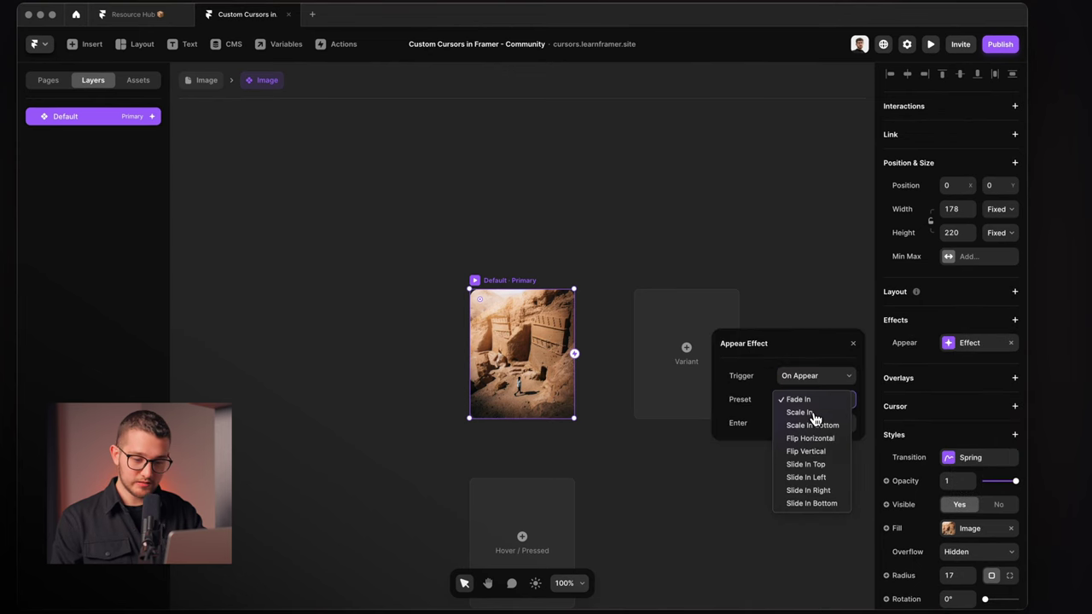
pyautogui.click(802, 413)
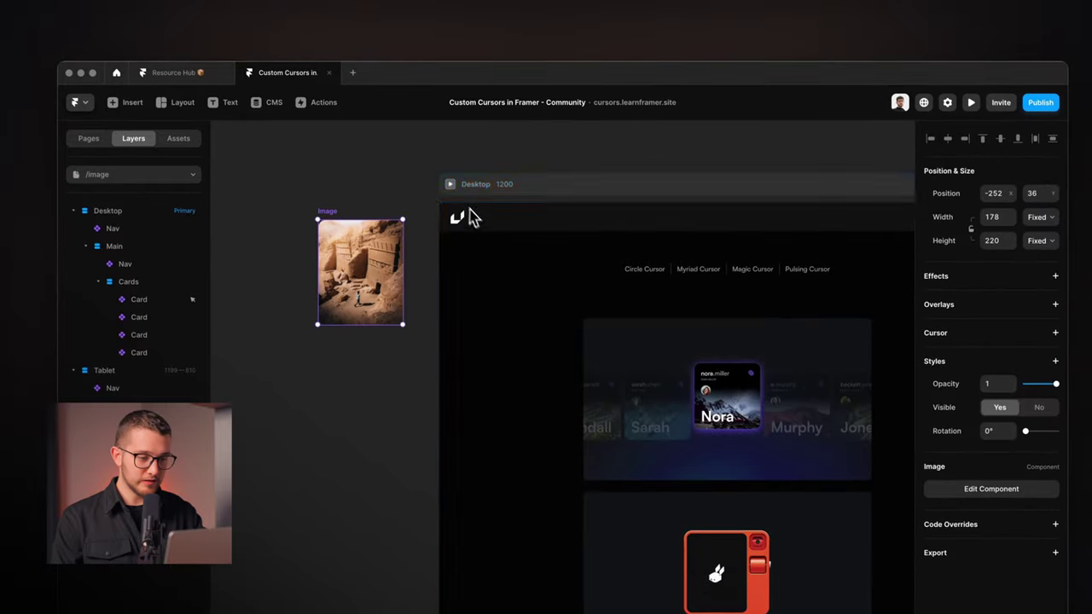
# - Preview the site to test the Scale In effect, then reopen the image component
pyautogui.press('super+p')
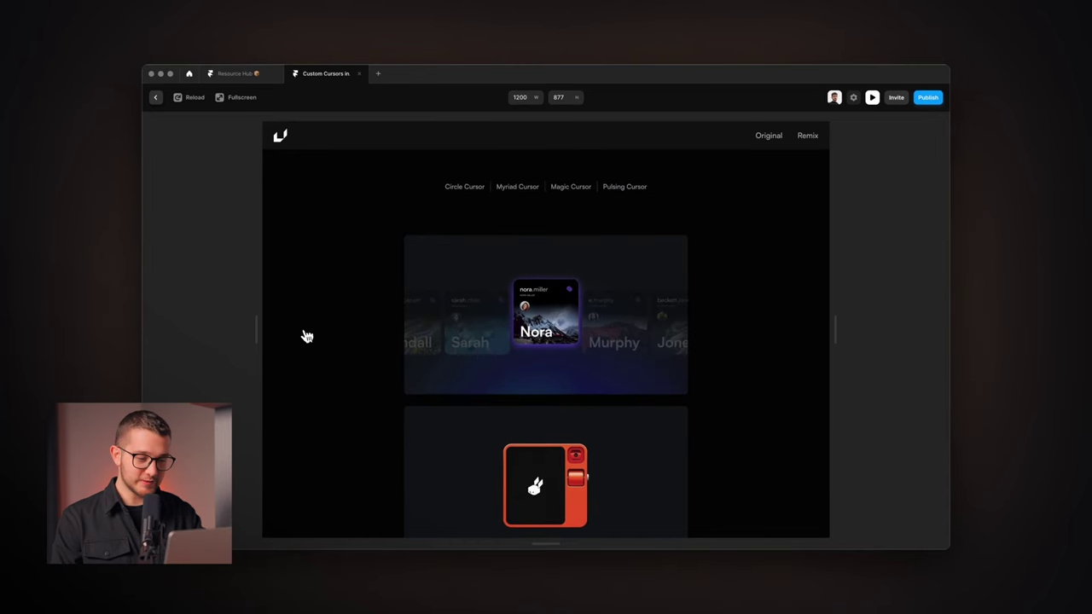
pyautogui.click(872, 97)
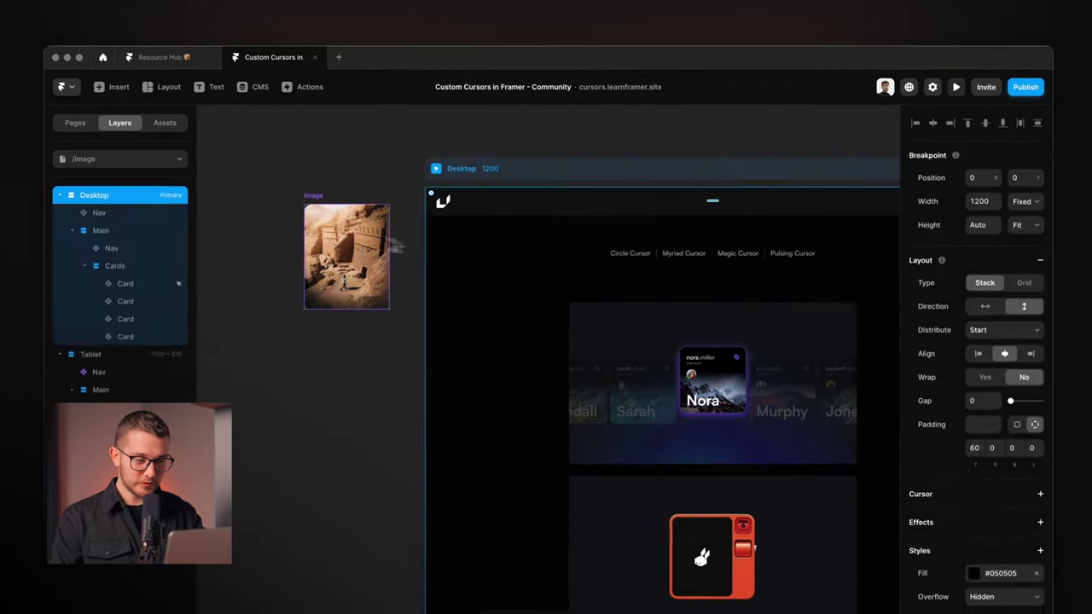
pyautogui.doubleClick(378, 239)
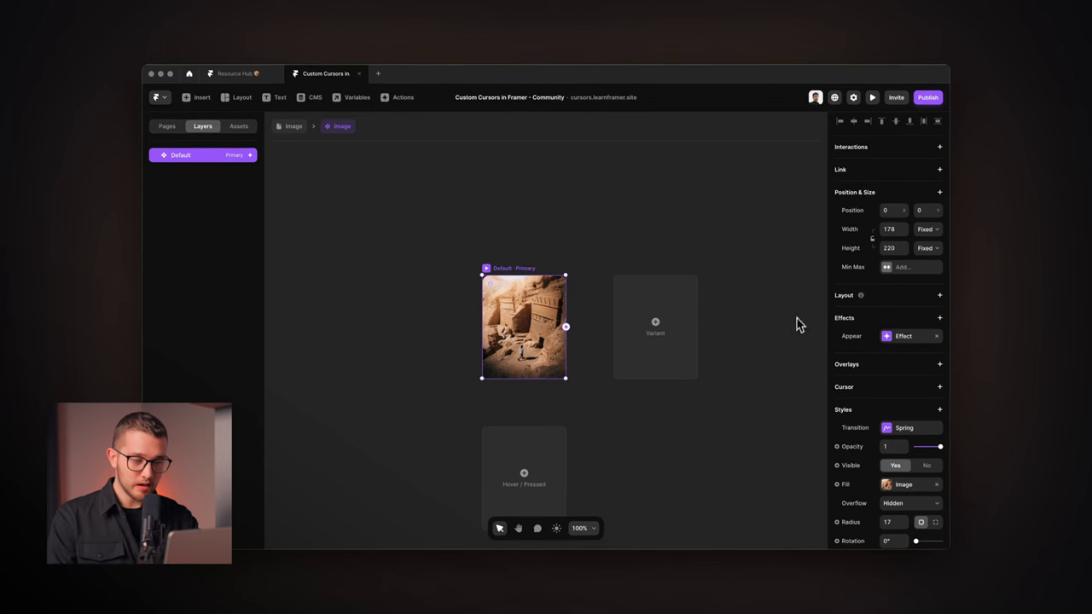
# - Remove the appear effect and add a second variant named Show
pyautogui.click(936, 336)
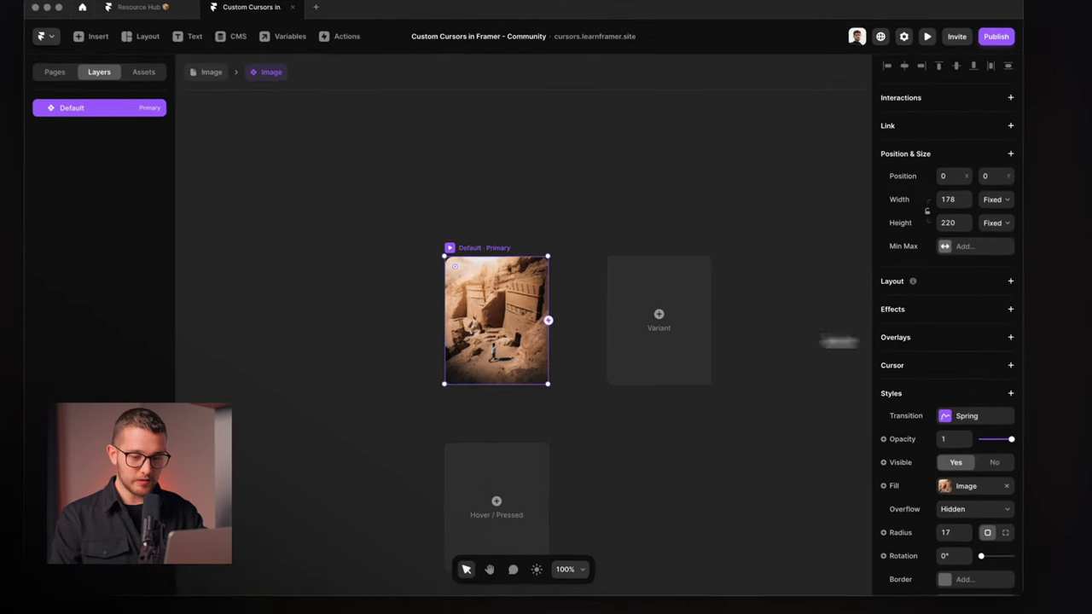
pyautogui.click(698, 329)
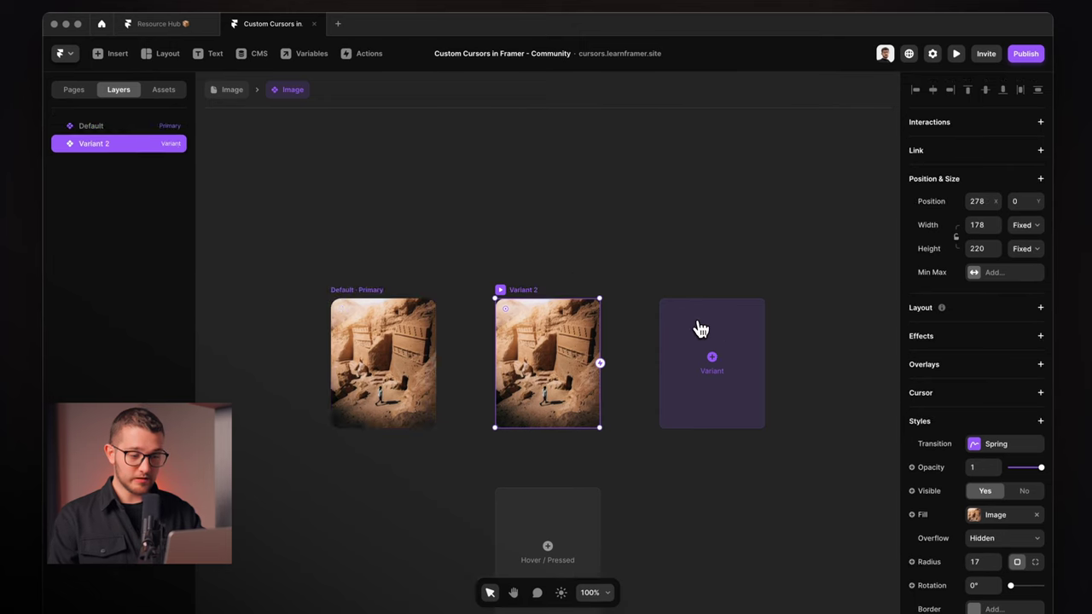
pyautogui.press('super+r')
pyautogui.write('Show')
pyautogui.press('Return')
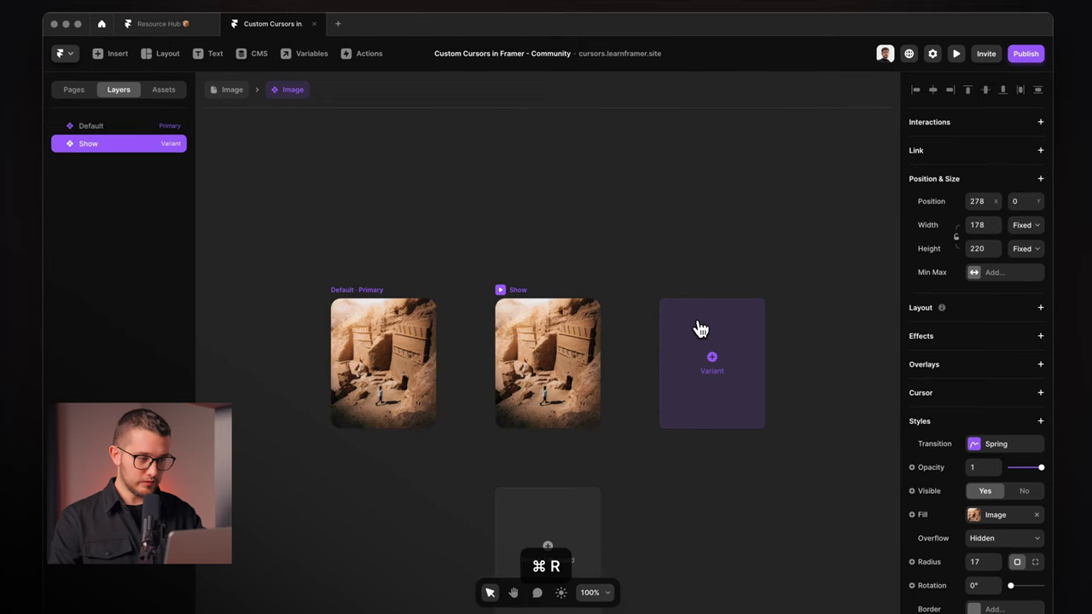
# - Rename the primary variant to Hide
pyautogui.click(395, 287)
pyautogui.press('super+r')
pyautogui.write('H')
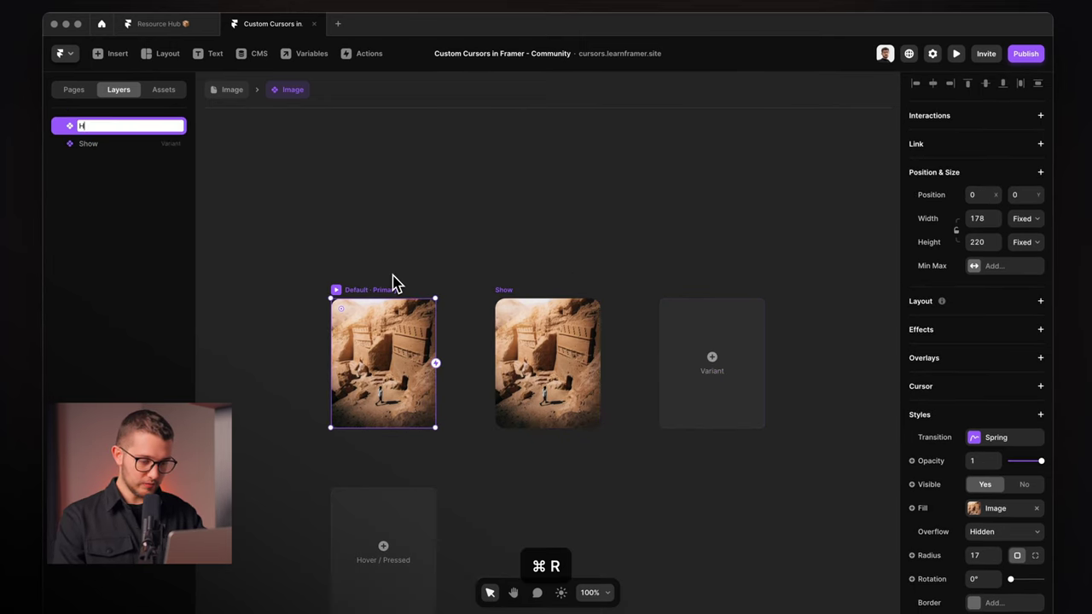
pyautogui.write('ide')
pyautogui.press('Return')
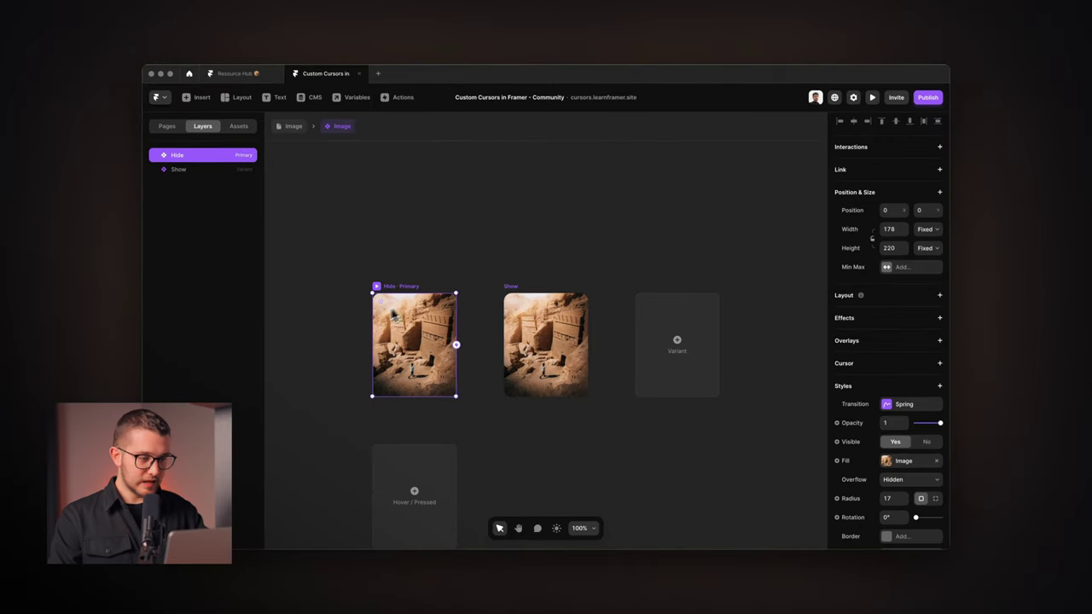
pyautogui.scroll(-2, 392, 320)
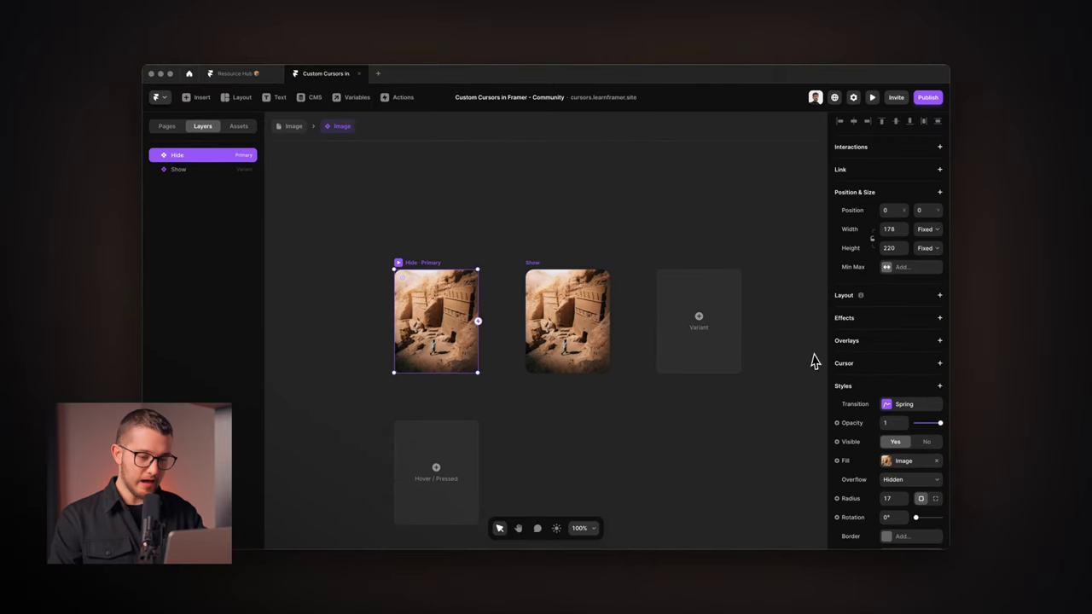
pyautogui.scroll(-1, 896, 418)
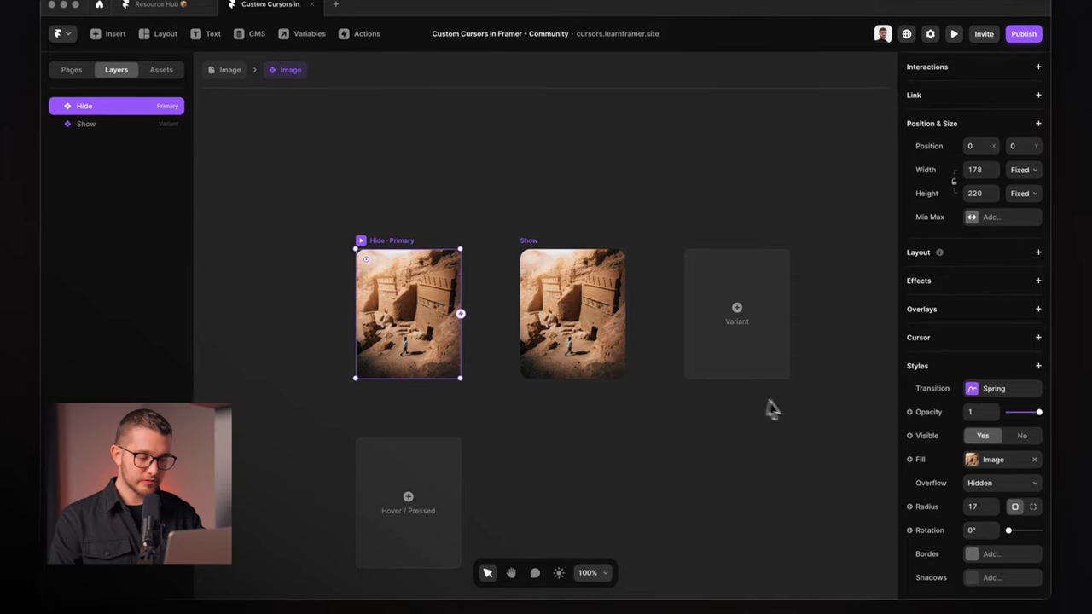
# - Draw a frame over the Hide variant's image with all four offsets set to 0
pyautogui.press('f')
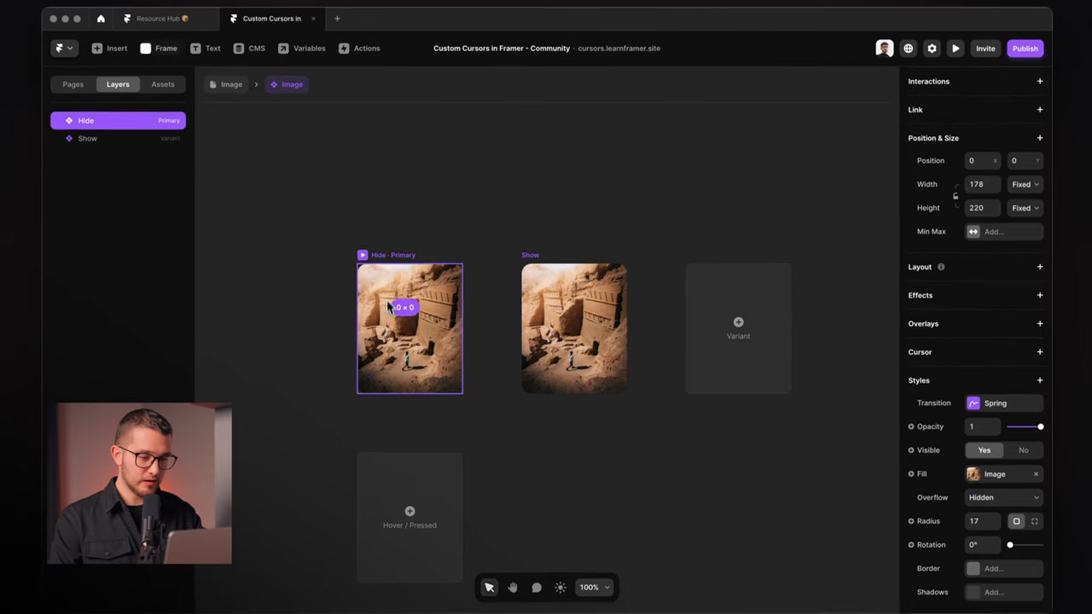
pyautogui.moveTo(388, 297); pyautogui.dragTo(451, 368)
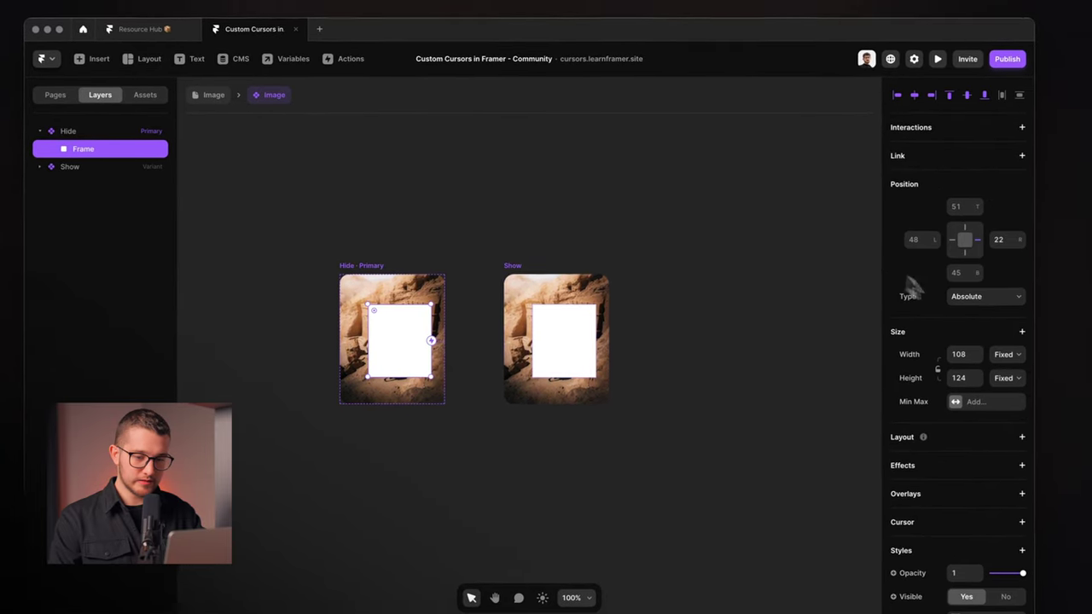
pyautogui.click(1020, 229)
pyautogui.write('0')
pyautogui.click(976, 265)
pyautogui.write('0')
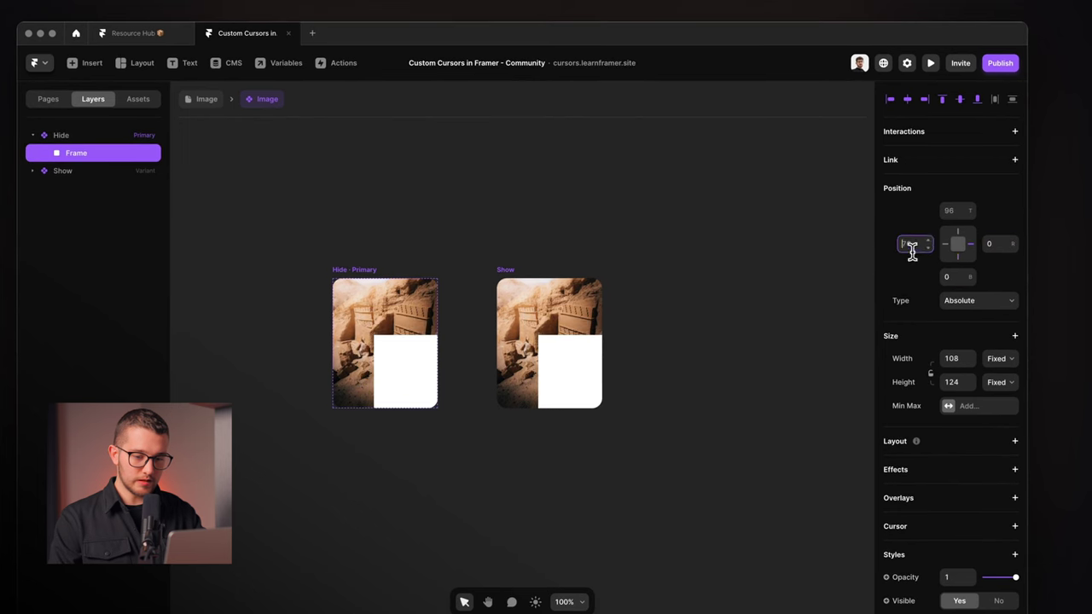
pyautogui.click(906, 244)
pyautogui.write('0')
pyautogui.click(947, 210)
pyautogui.write('0')
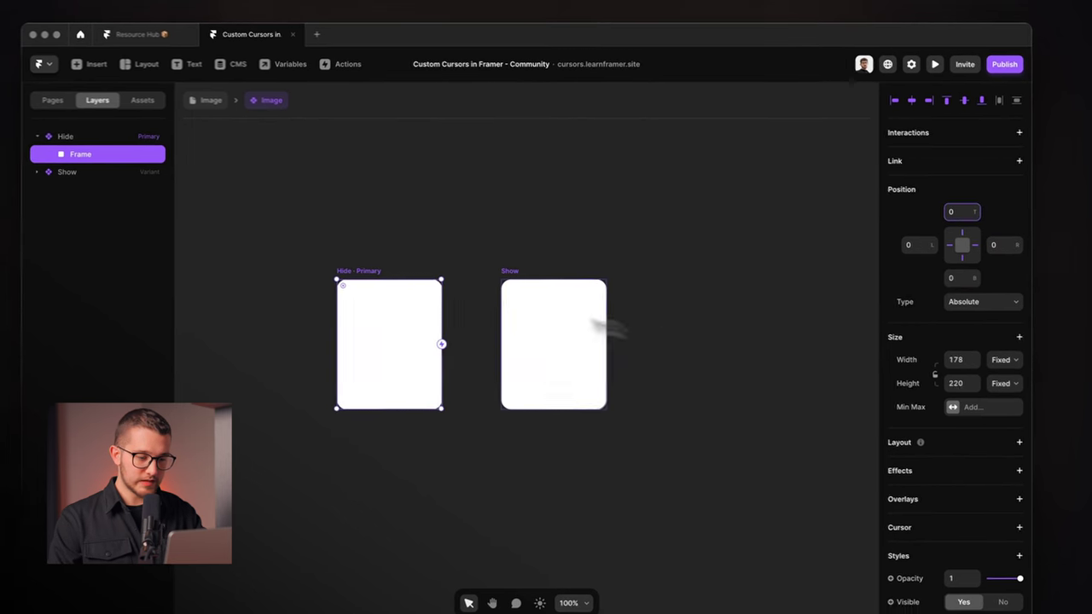
pyautogui.press('Return')
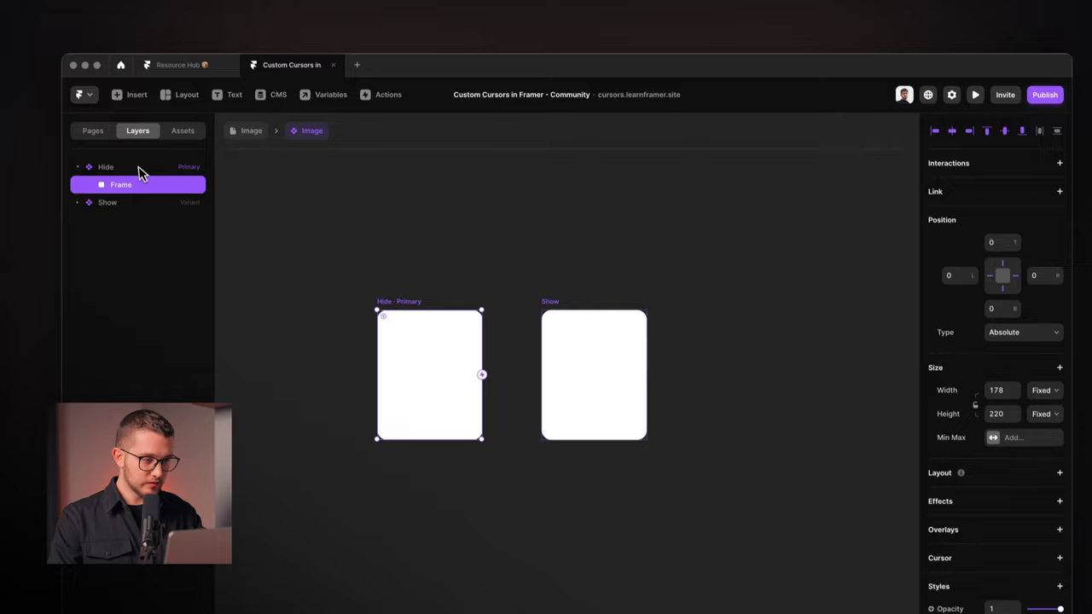
# - Rename the new frame layer to Image Wrap
pyautogui.click(141, 171)
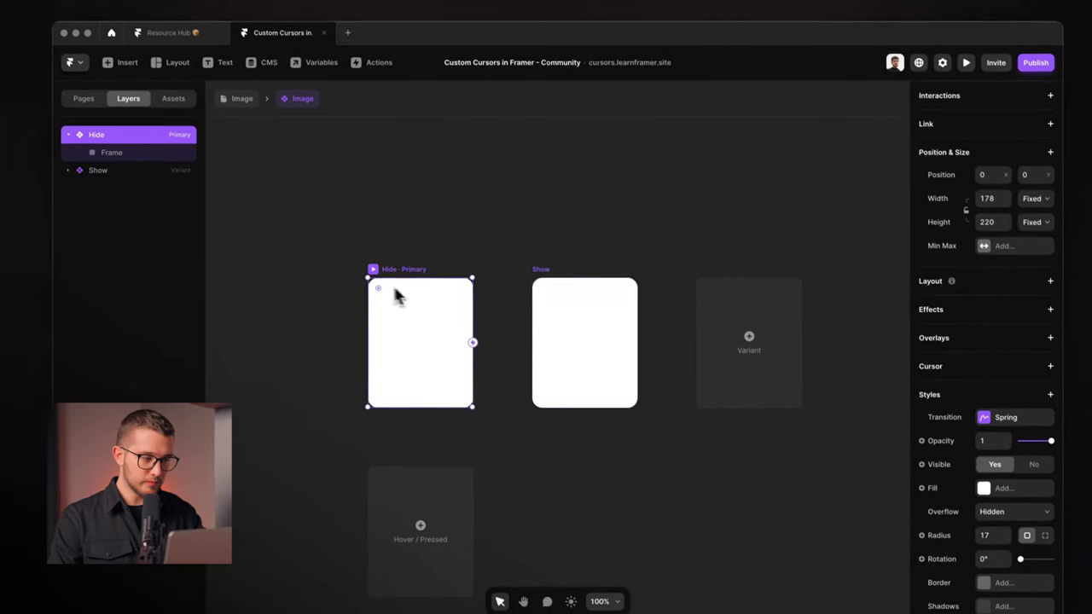
pyautogui.click(431, 358)
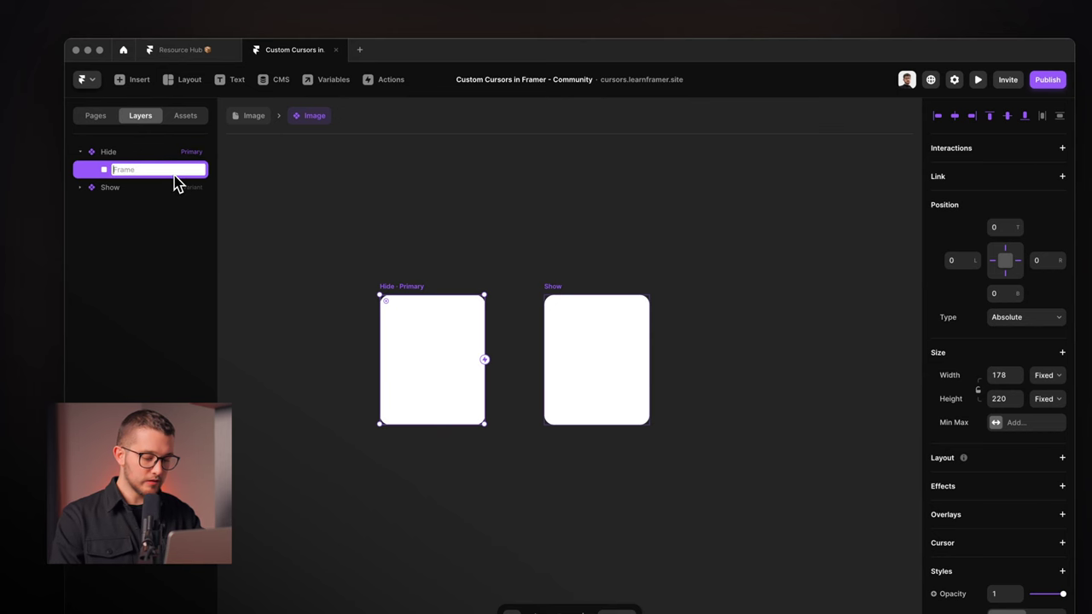
pyautogui.write('Wrap')
pyautogui.press('Return')
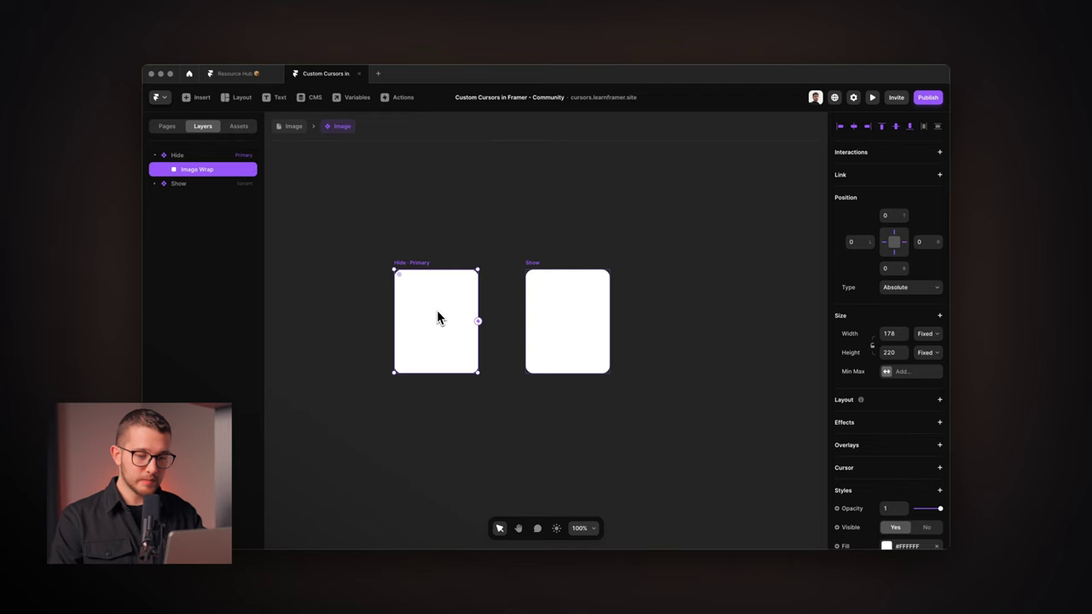
# - Draw a frame inside Image Wrap with top offset 0, stretch it to 191×224 and centre it horizontally
pyautogui.press('f')
pyautogui.moveTo(416, 296); pyautogui.dragTo(460, 342)
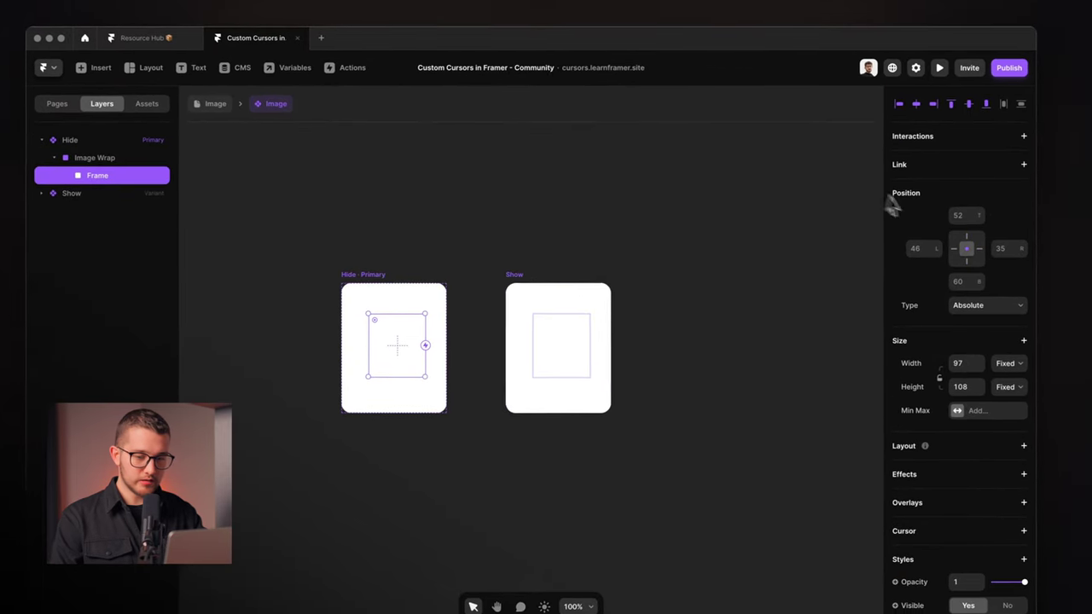
pyautogui.click(966, 216)
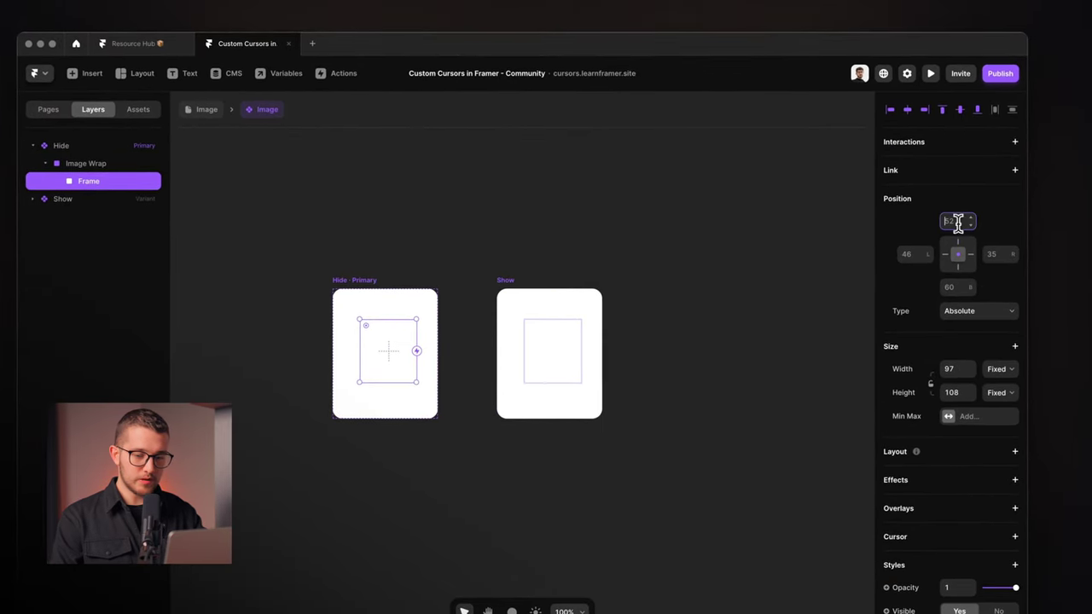
pyautogui.write('0')
pyautogui.press('Return')
pyautogui.moveTo(389, 382); pyautogui.dragTo(390, 422)
pyautogui.moveTo(463, 363); pyautogui.dragTo(487, 350)
pyautogui.hotkey('alt', 'h')
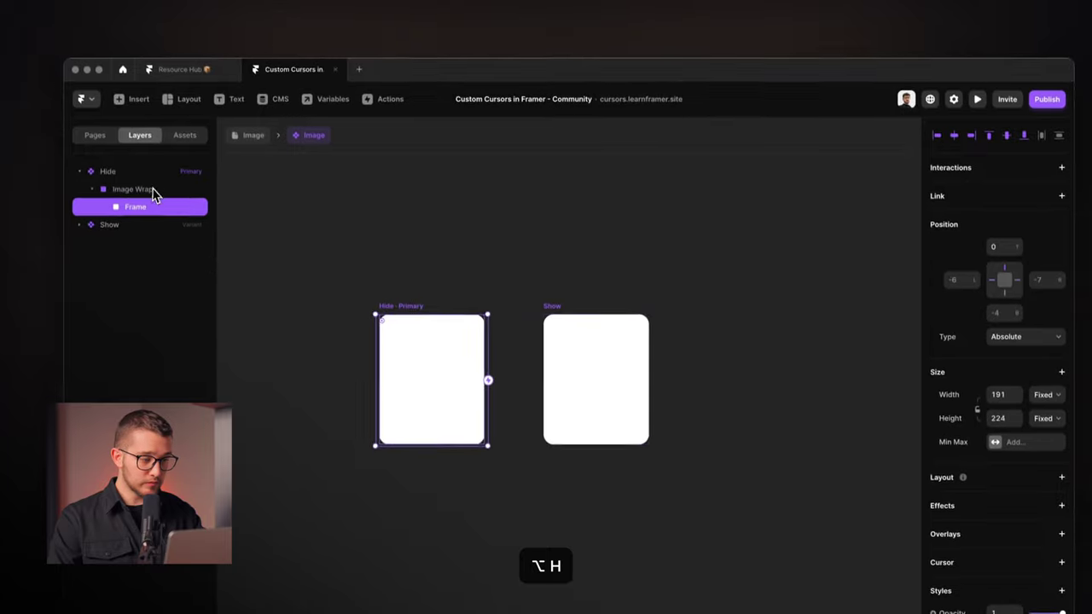
pyautogui.click(143, 135)
pyautogui.scroll(-2, 999, 426)
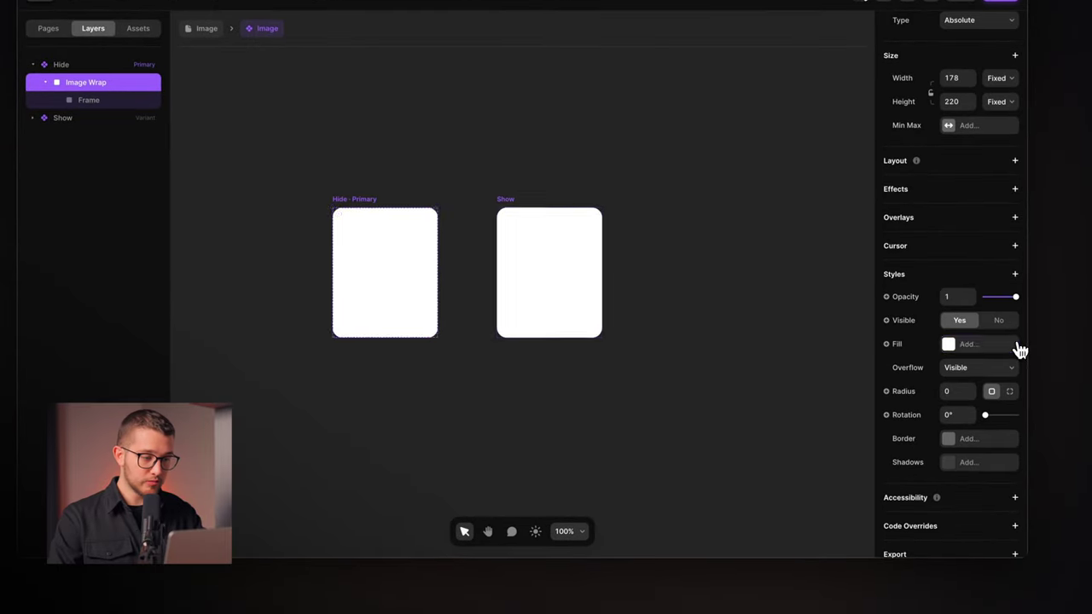
# - Rename the inner frame to Image
pyautogui.click(112, 111)
pyautogui.doubleClick(155, 217)
pyautogui.write('Image')
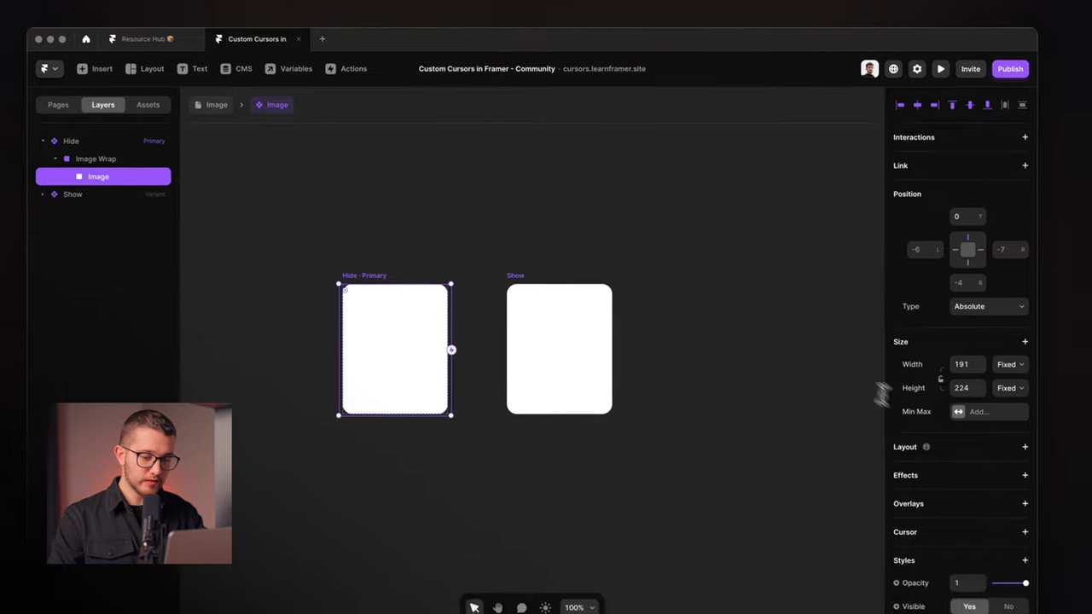
pyautogui.scroll(-3, 955, 430)
# - Fill the Image frame with the Unsplash desert rock-tomb photo
pyautogui.click(995, 467)
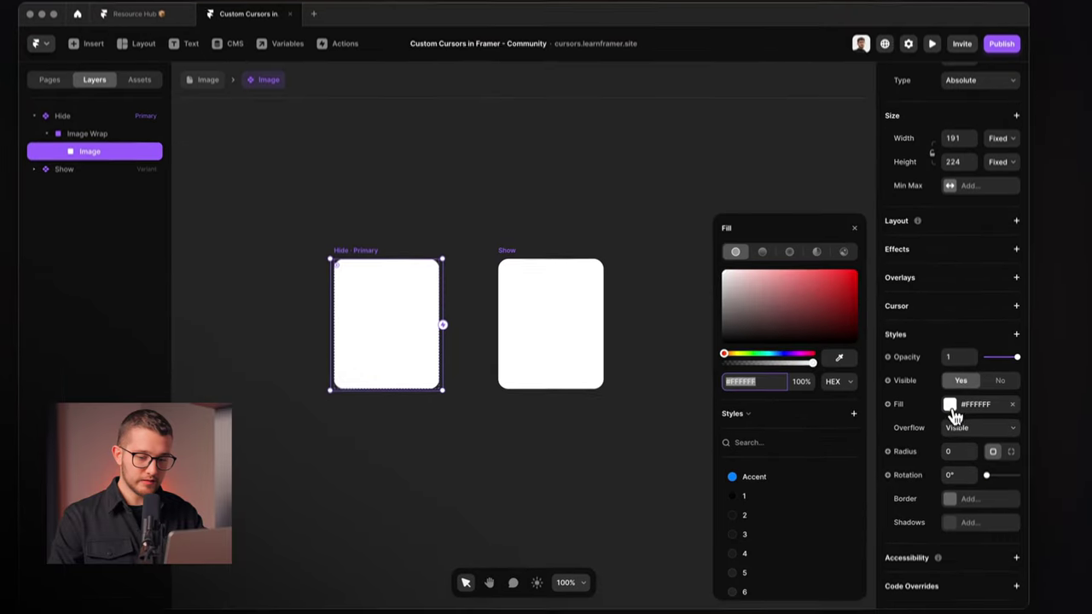
pyautogui.click(840, 236)
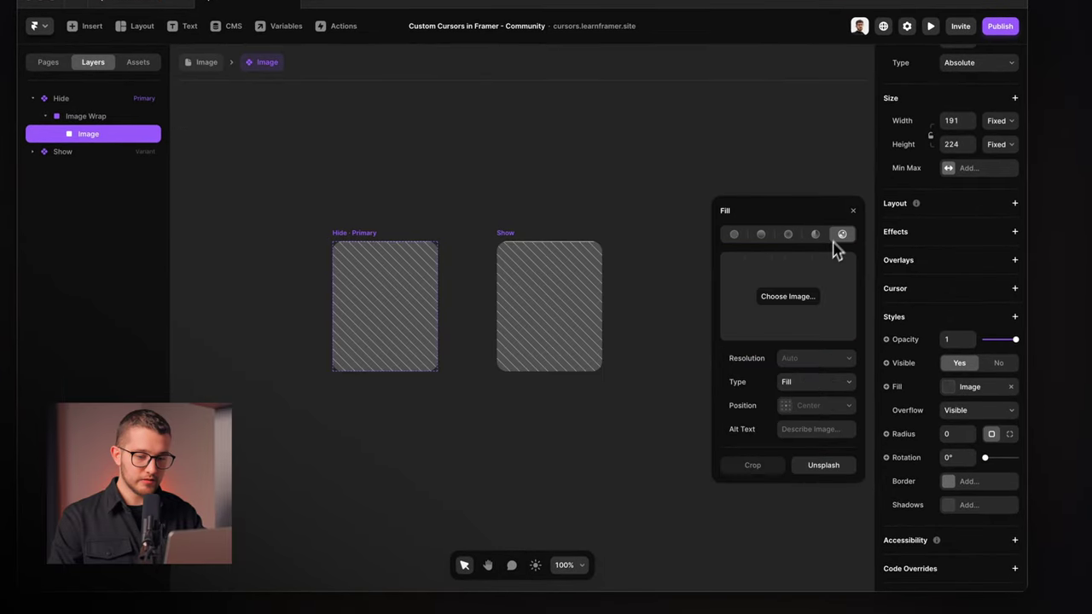
pyautogui.click(823, 465)
pyautogui.scroll(-5, 792, 383)
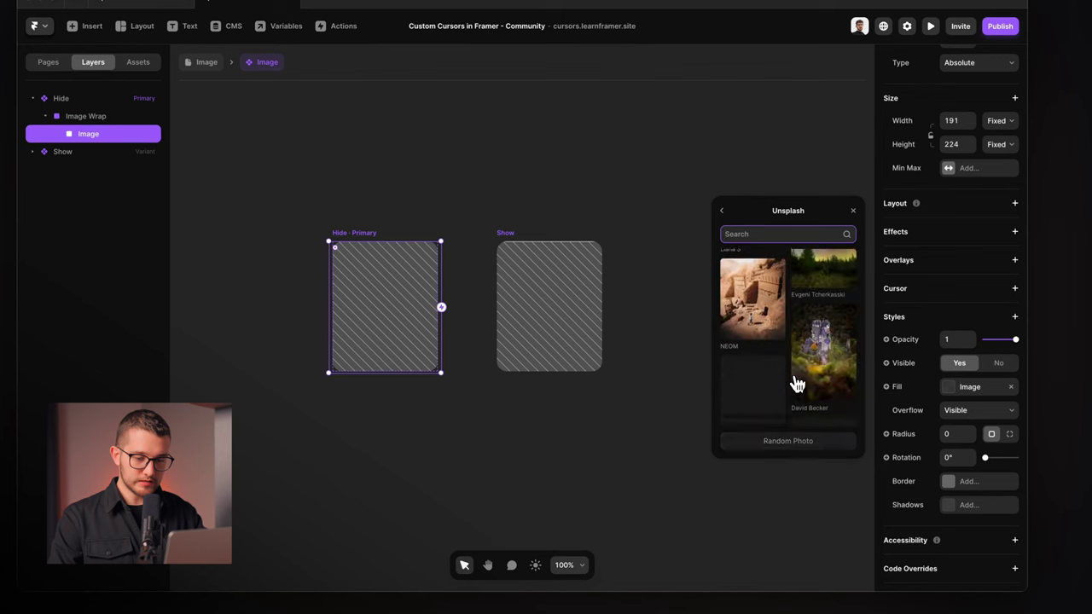
pyautogui.click(771, 295)
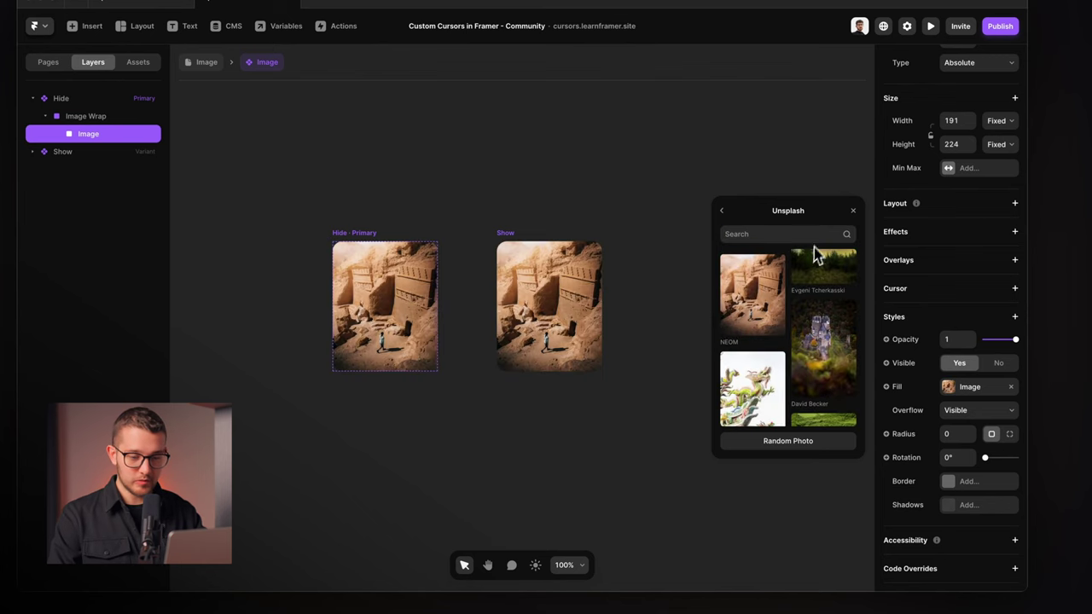
pyautogui.click(853, 211)
pyautogui.click(107, 116)
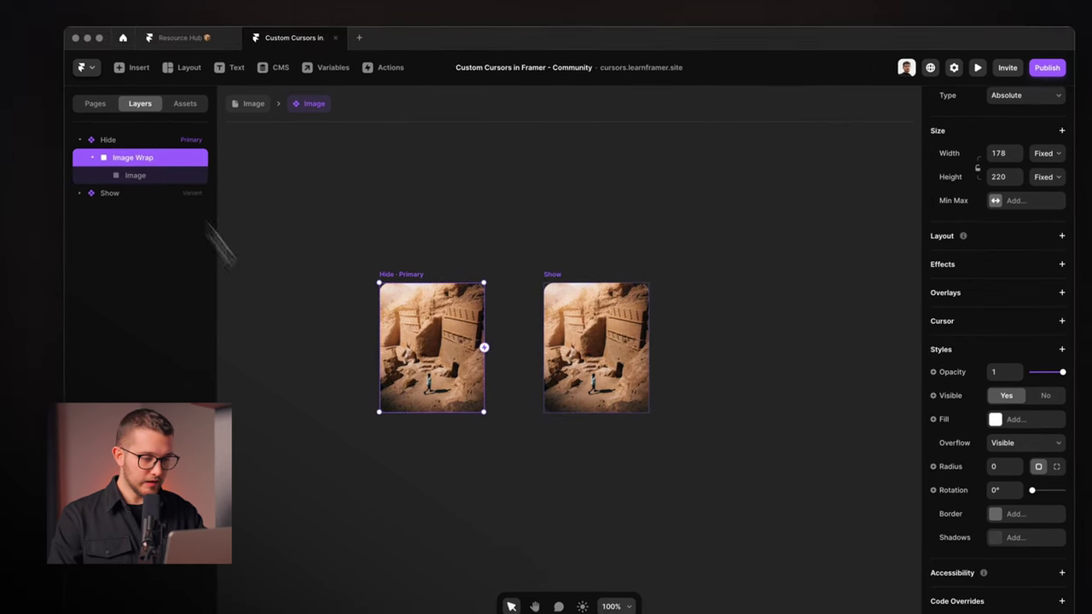
pyautogui.scroll(5, 431, 401)
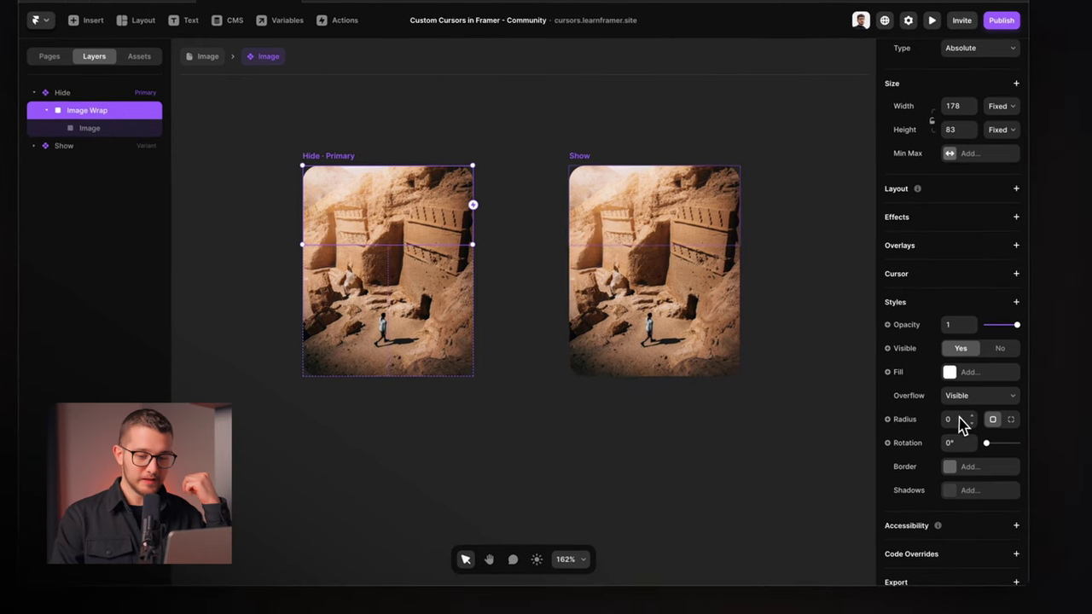
# - Set Image Wrap's overflow to Hidden and collapse its height to 0 in Hide
pyautogui.click(1015, 435)
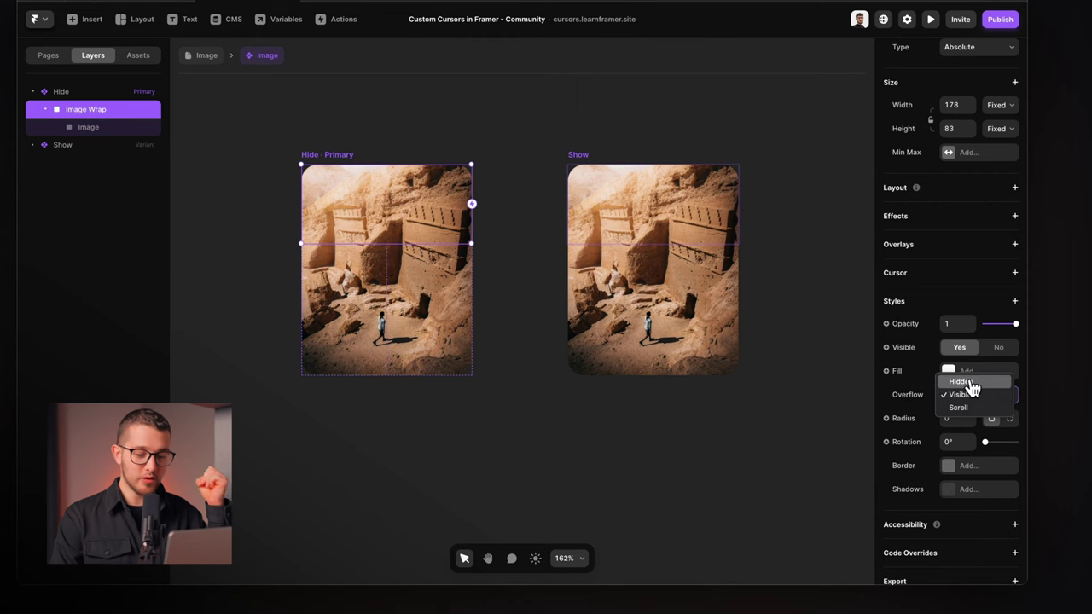
pyautogui.click(970, 385)
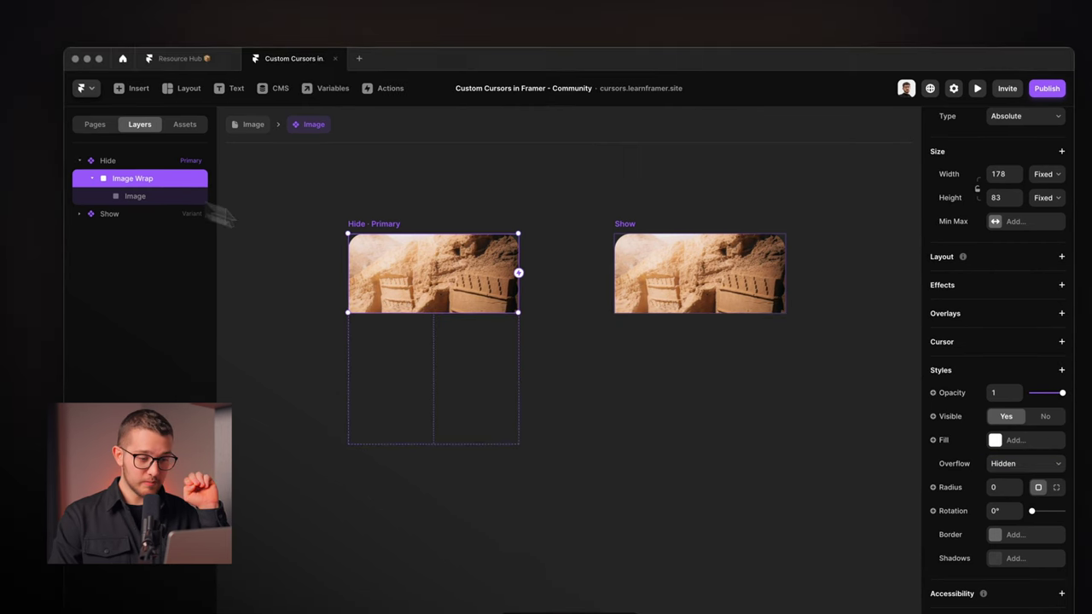
pyautogui.moveTo(455, 314); pyautogui.dragTo(470, 242)
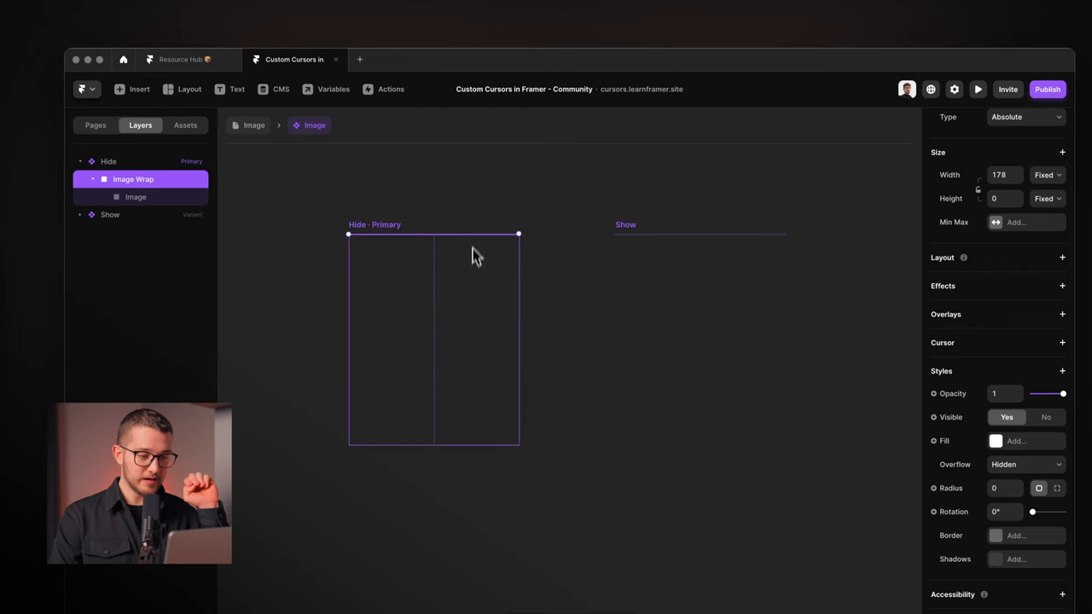
pyautogui.click(472, 280)
# - Stretch the Show variant's Image Wrap back to full 220 height to reveal the photo
pyautogui.click(631, 224)
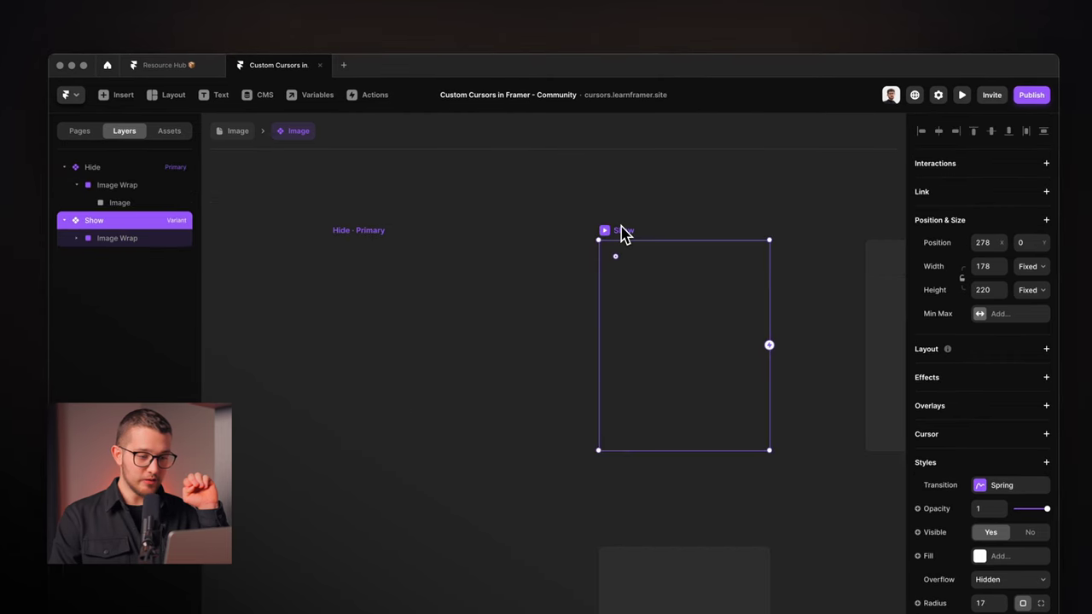
pyautogui.click(149, 238)
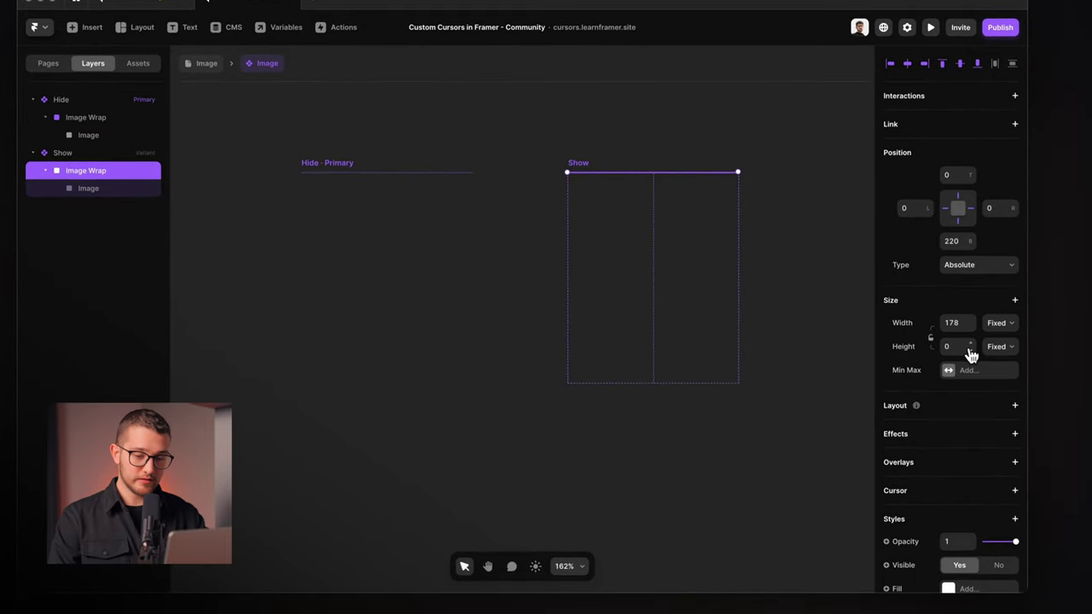
pyautogui.moveTo(970, 355); pyautogui.dragTo(802, 311)
pyautogui.moveTo(658, 282); pyautogui.dragTo(658, 385)
pyautogui.click(654, 423)
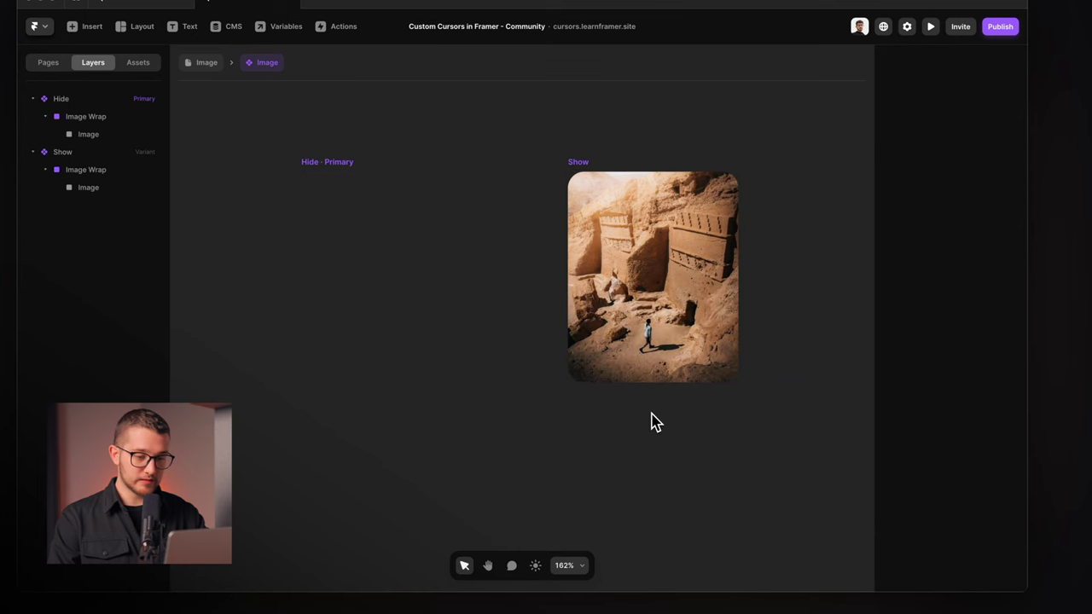
pyautogui.scroll(-3, 653, 422)
pyautogui.click(415, 209)
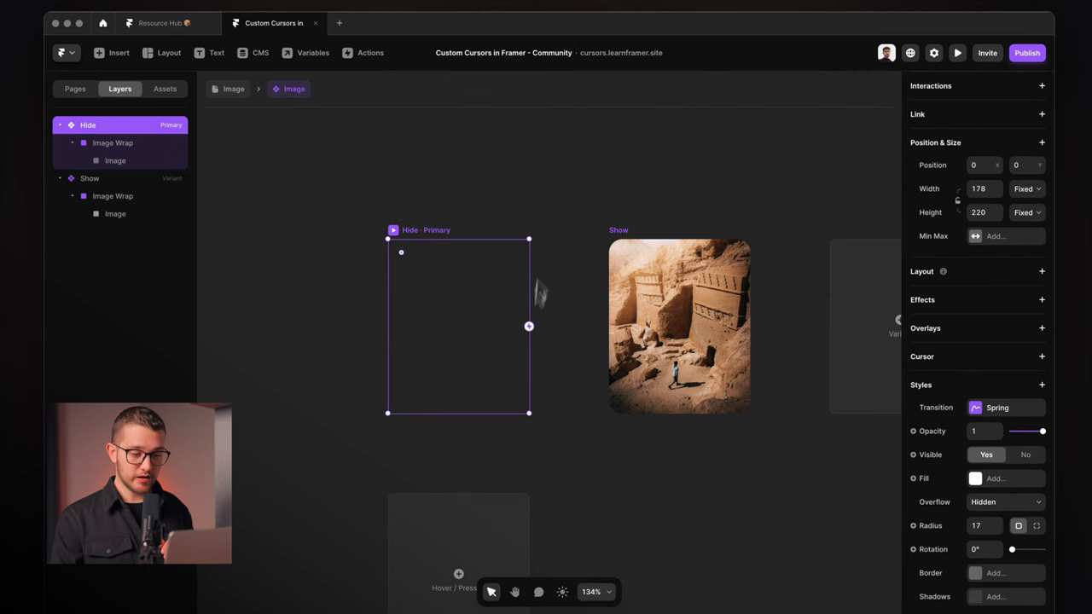
# - Link Hide to Show with an Appear interaction that switches variants after 0.01 s
pyautogui.click(546, 224)
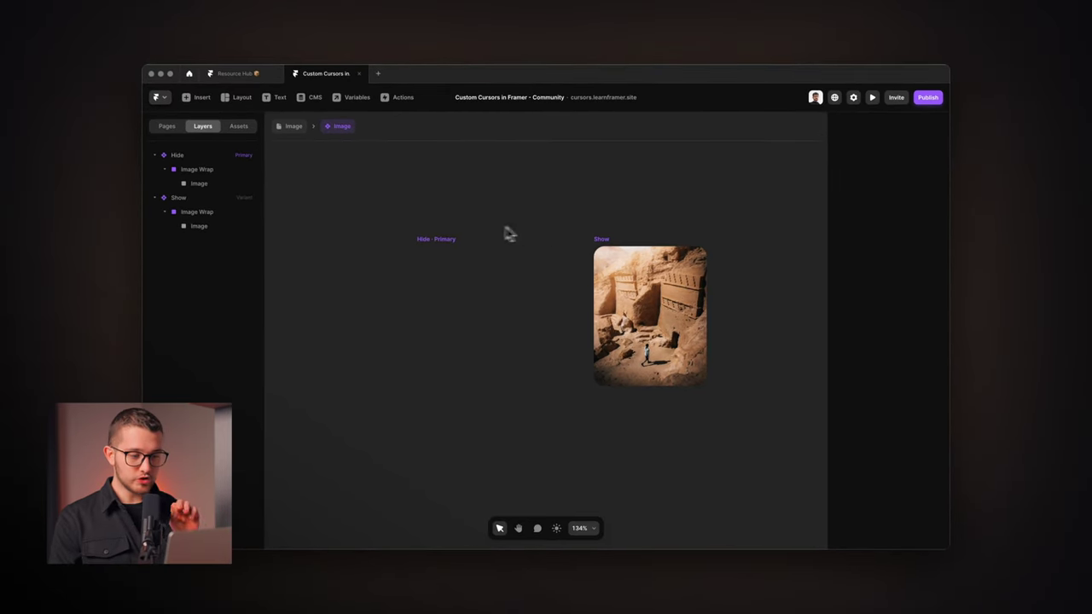
pyautogui.click(431, 239)
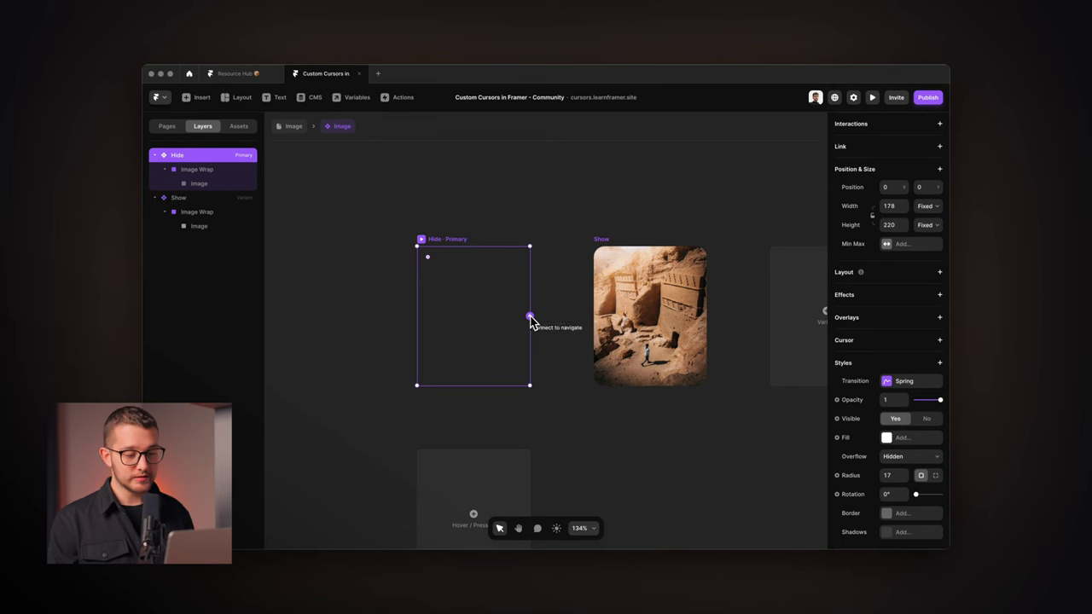
pyautogui.moveTo(530, 318); pyautogui.dragTo(605, 324)
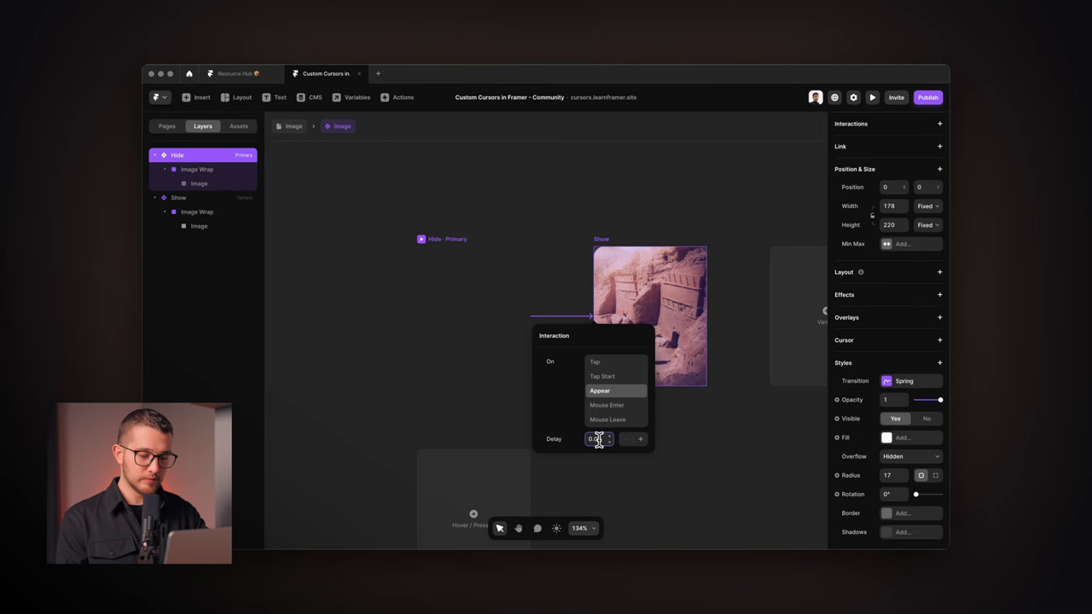
pyautogui.click(563, 252)
pyautogui.click(599, 248)
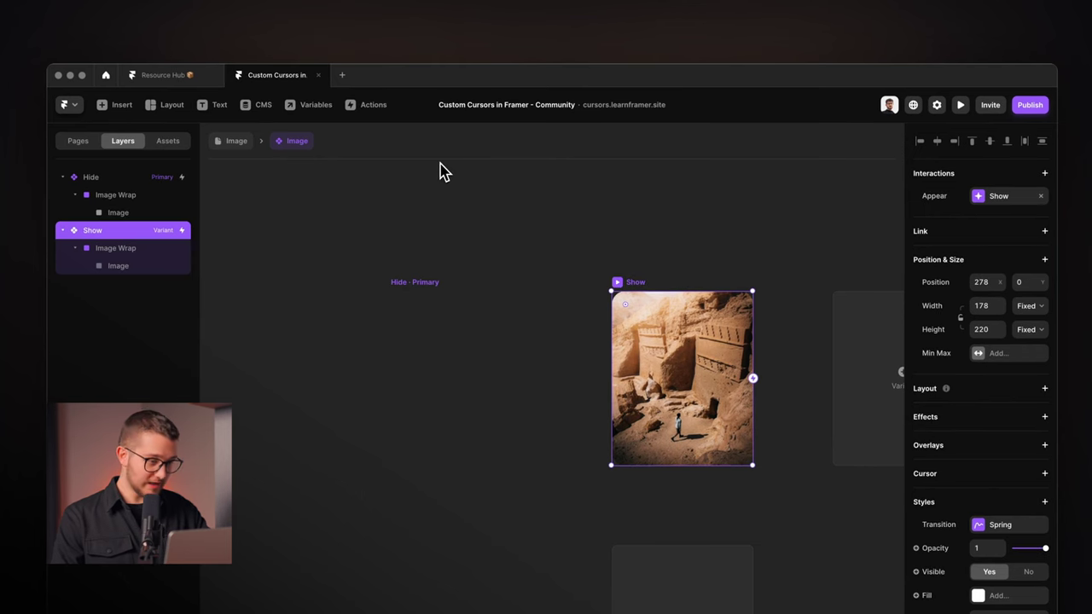
# - On the Desktop page, set the first card's custom cursor to the Image component in Hide
pyautogui.click(237, 140)
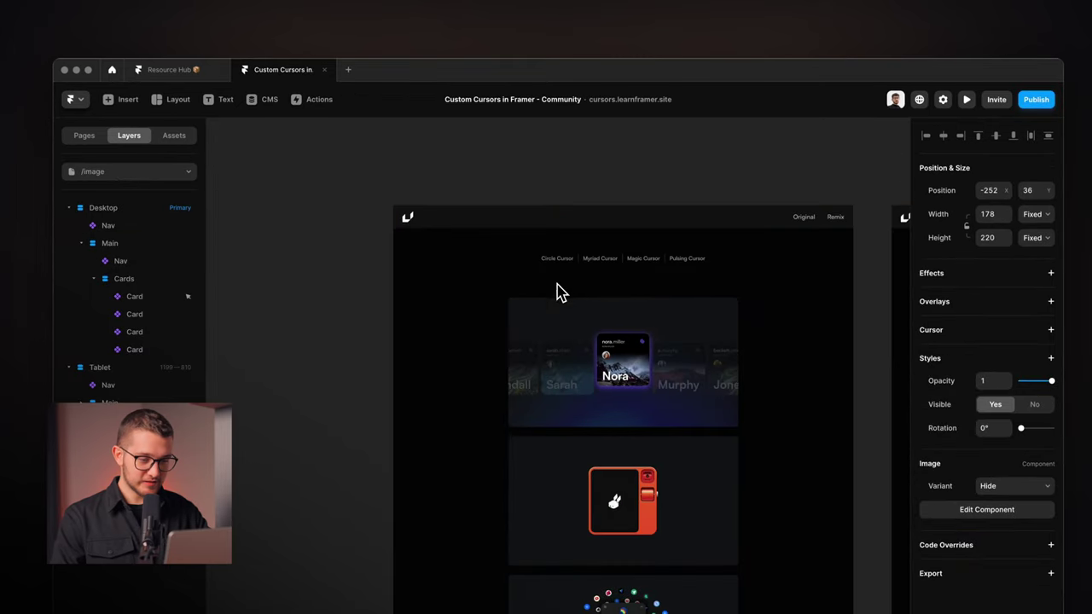
pyautogui.click(592, 319)
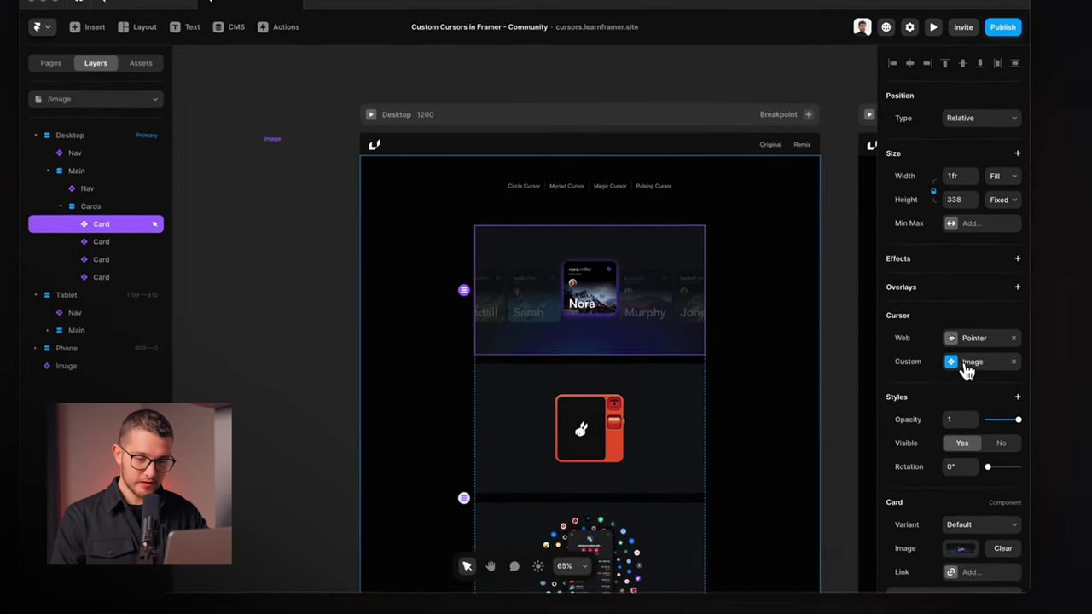
pyautogui.click(967, 365)
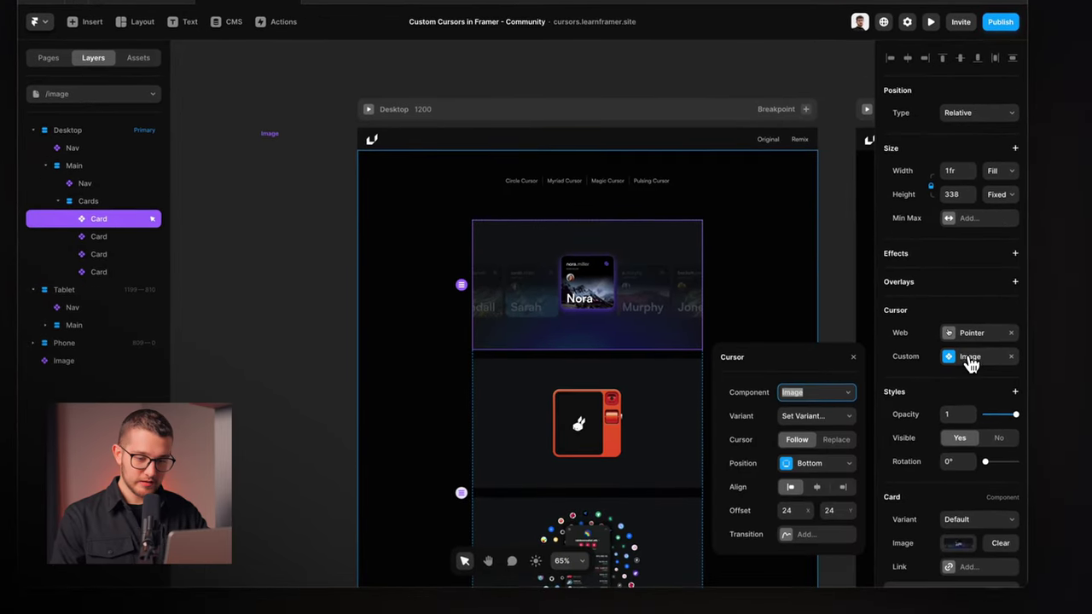
pyautogui.click(818, 418)
pyautogui.click(810, 436)
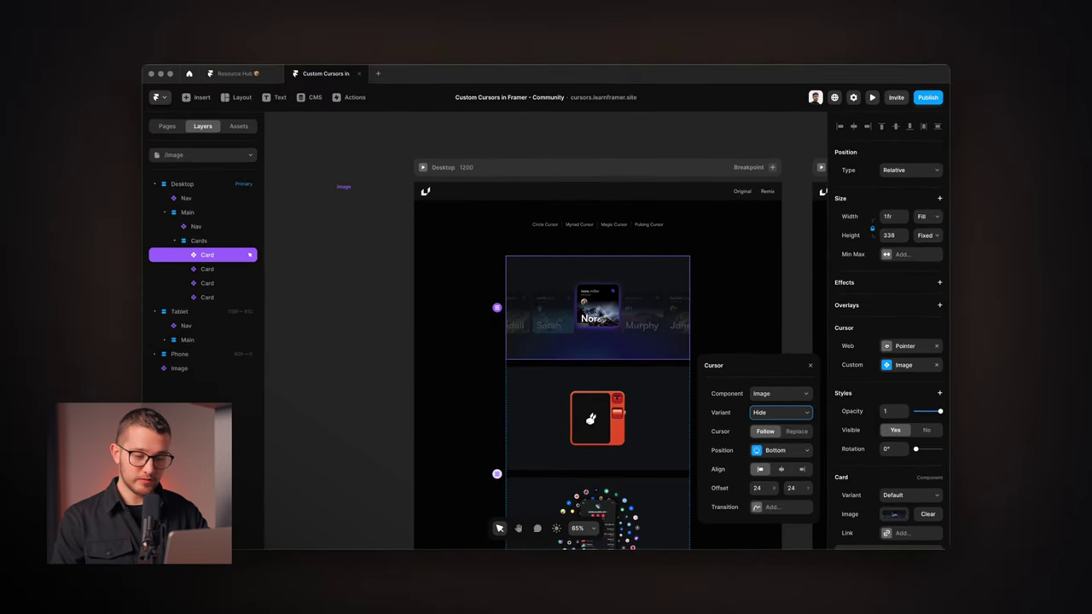
pyautogui.hscroll(2, 636, 336)
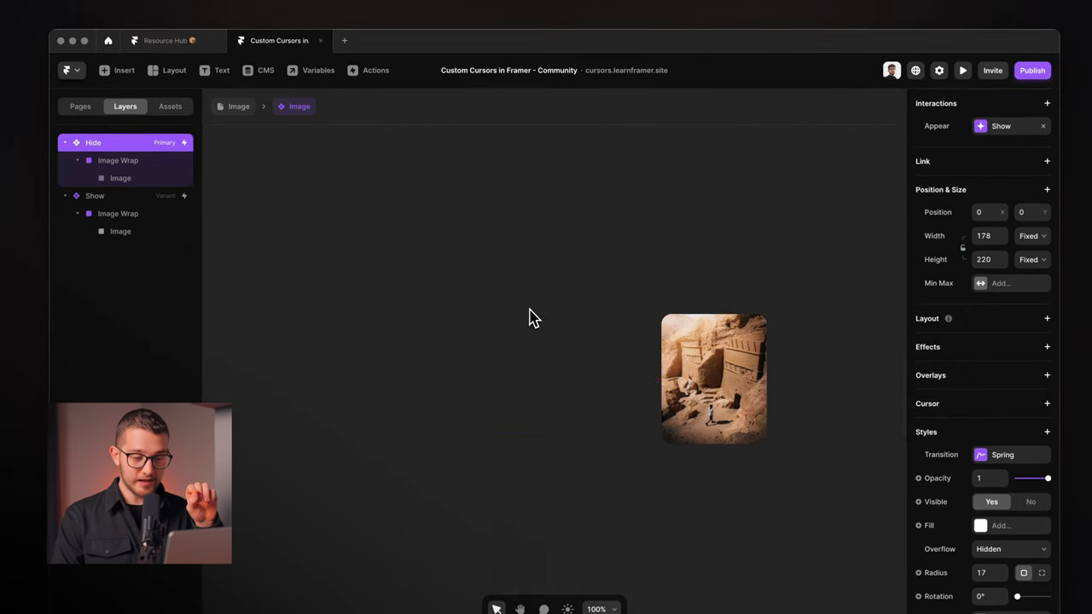
# - Confirm Hide's appear interaction targets the Show variant, then return to the page
pyautogui.click(1024, 126)
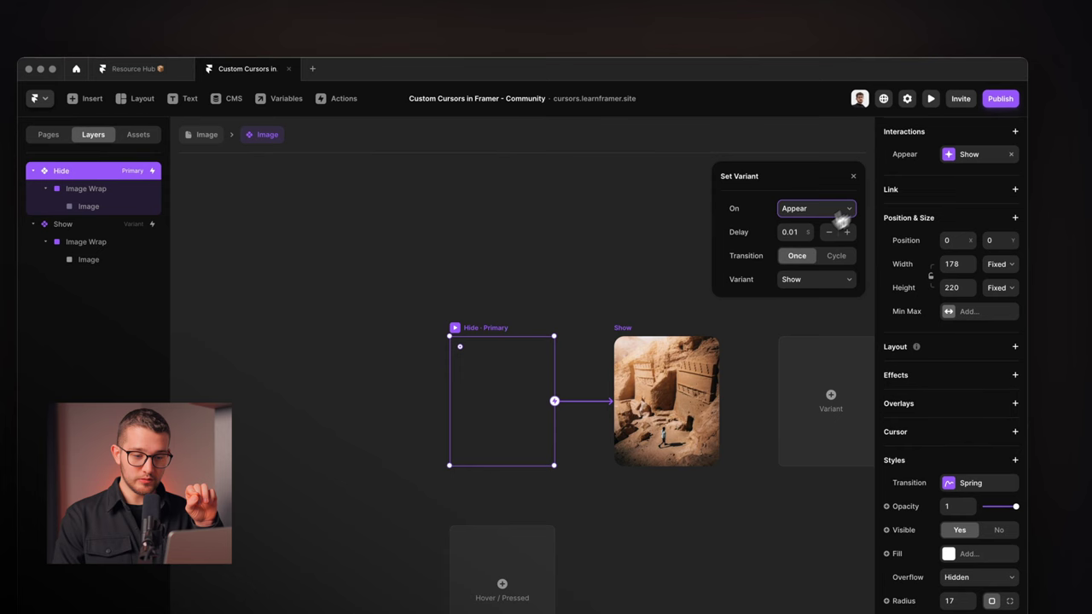
pyautogui.click(808, 280)
pyautogui.click(804, 281)
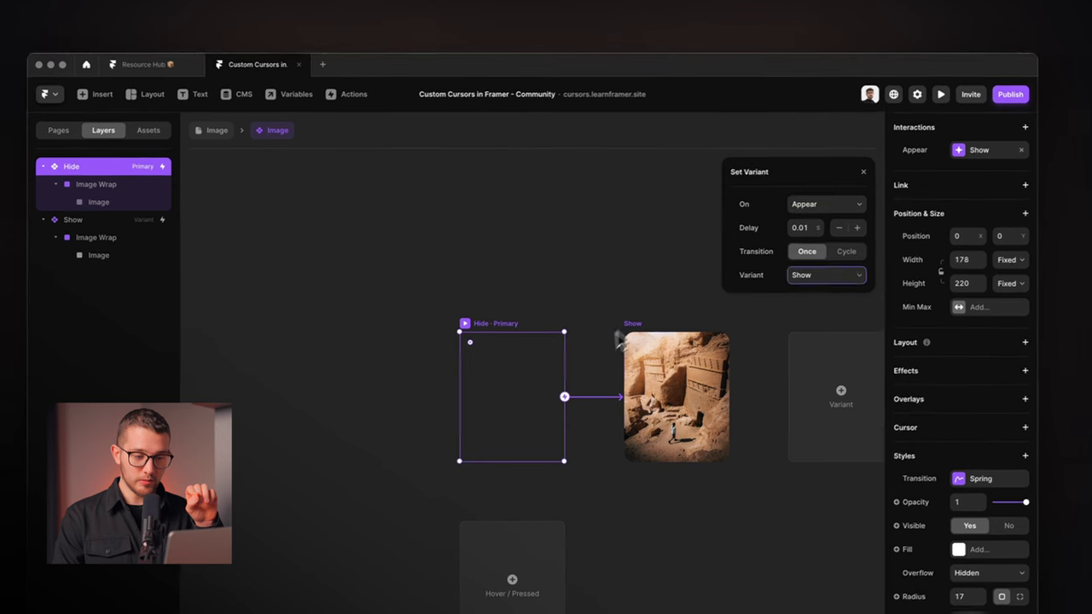
pyautogui.click(623, 328)
pyautogui.click(206, 135)
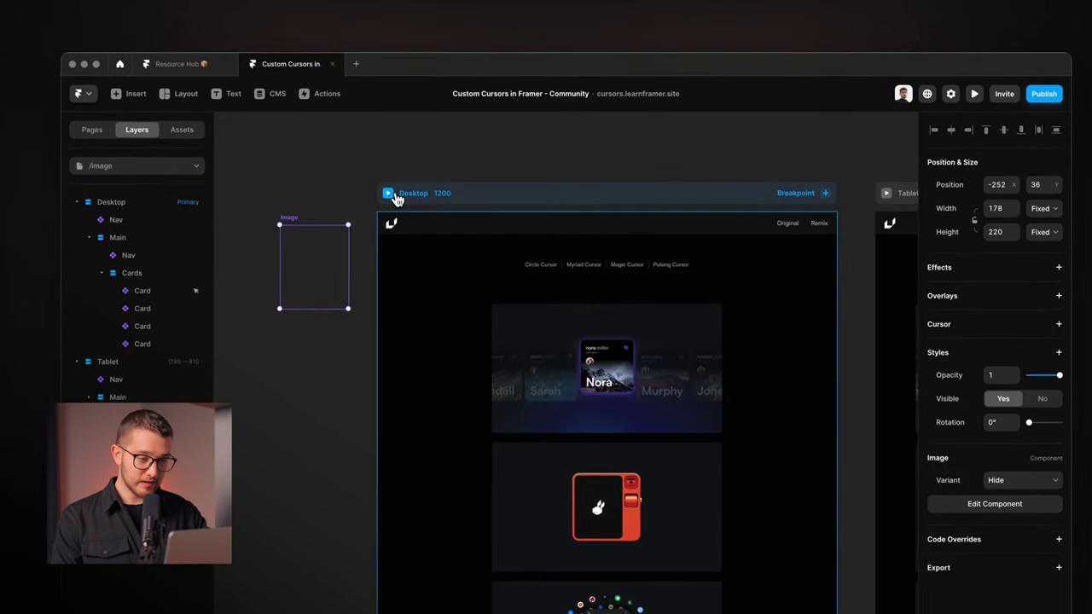
pyautogui.click(391, 192)
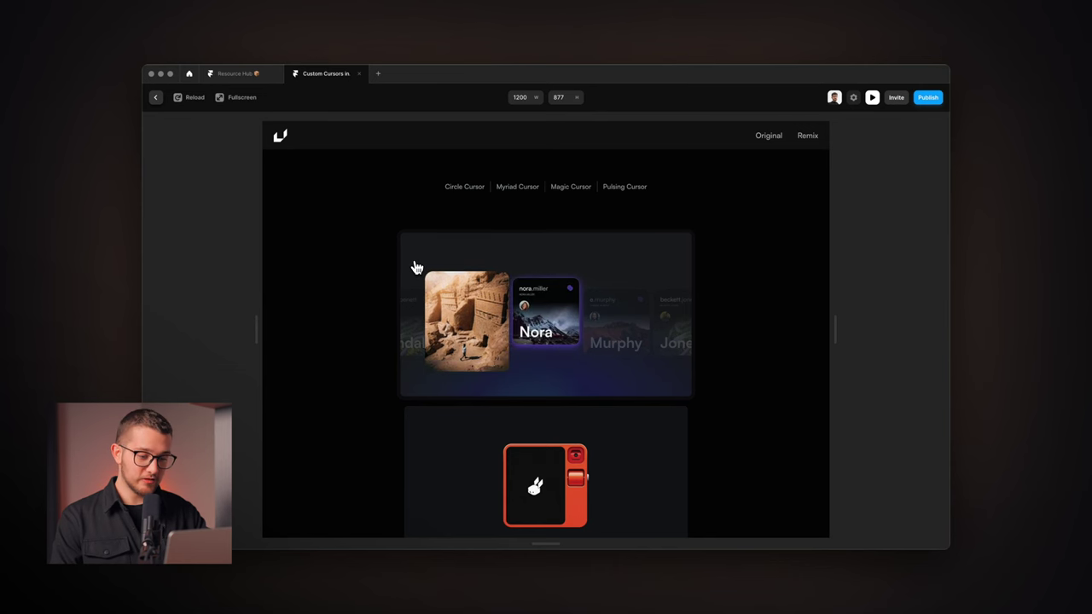
pyautogui.press('Escape')
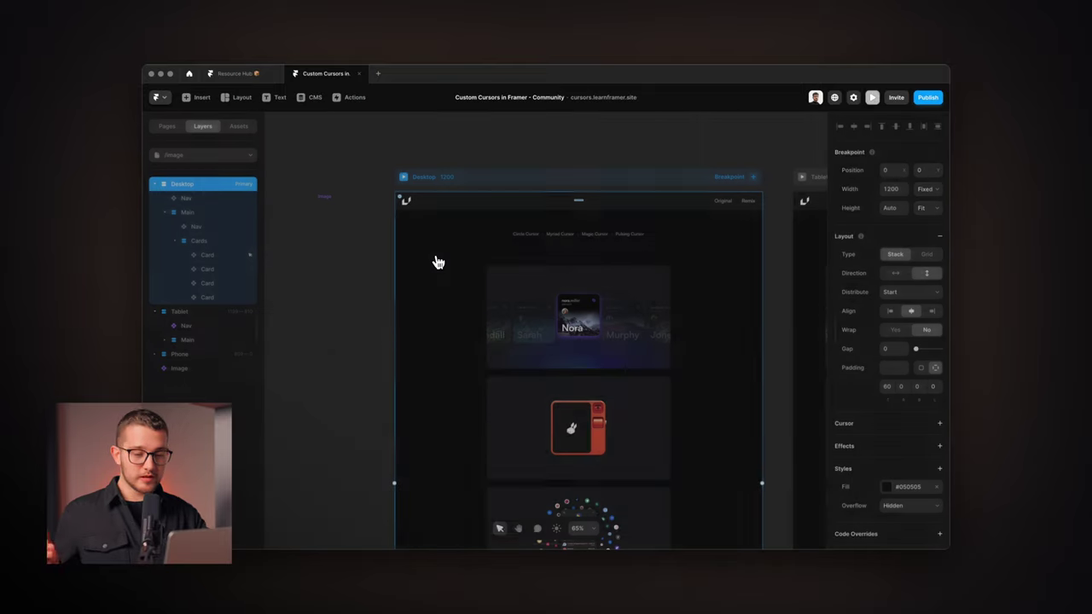